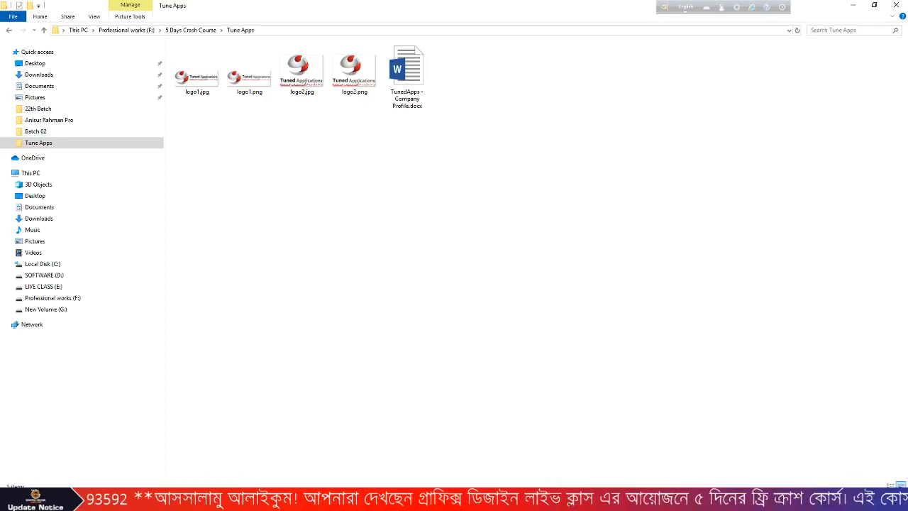
# - Close Word's Document1 draft without saving, leaving the Tune Apps folder in view
pyautogui.hotkey('alt', 'Tab')
pyautogui.hotkey('alt', 'Tab')
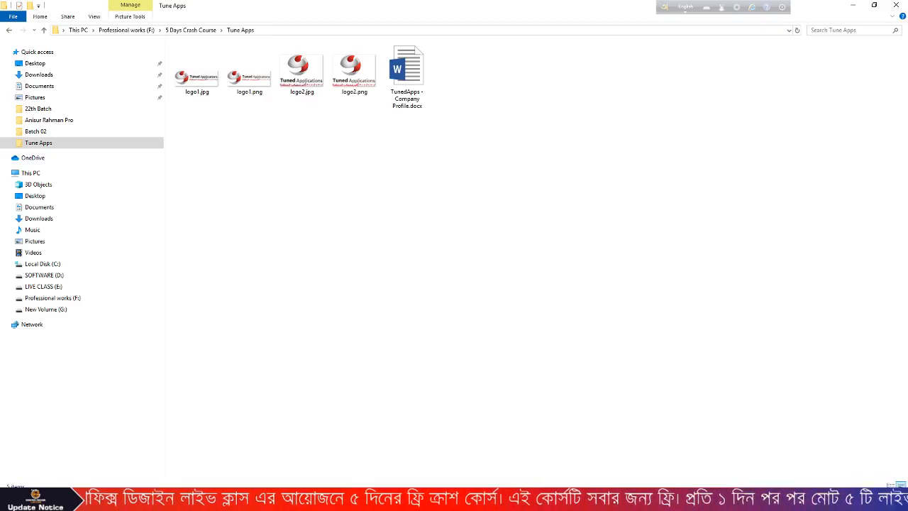
pyautogui.click(502, 501)
pyautogui.hotkey('alt', 'F4')
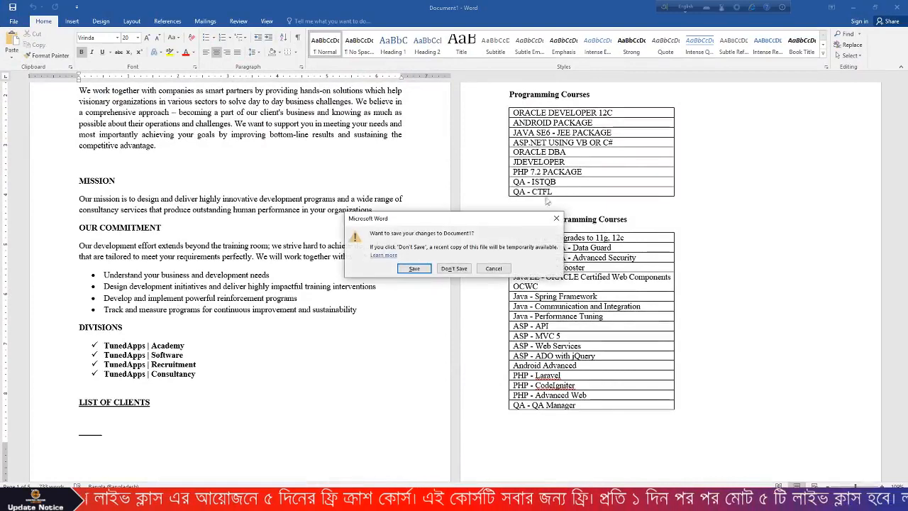
pyautogui.click(455, 269)
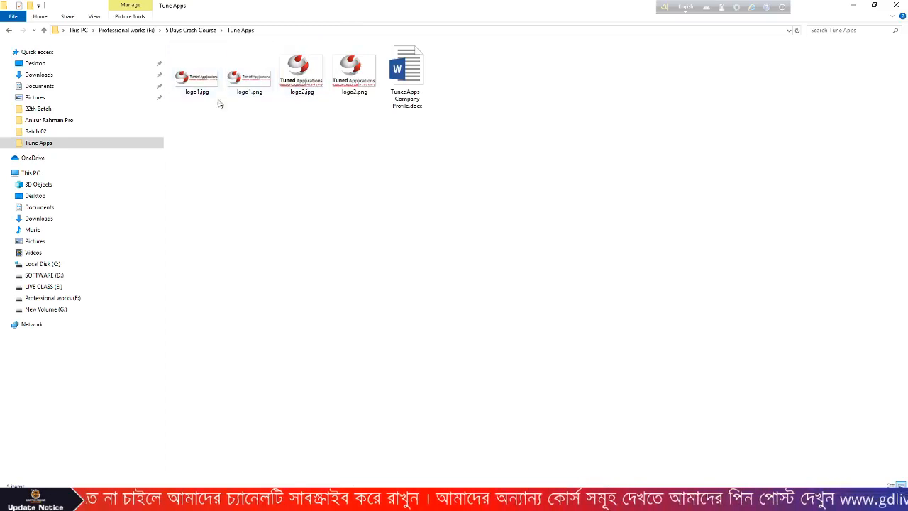
pyautogui.doubleClick(196, 80)
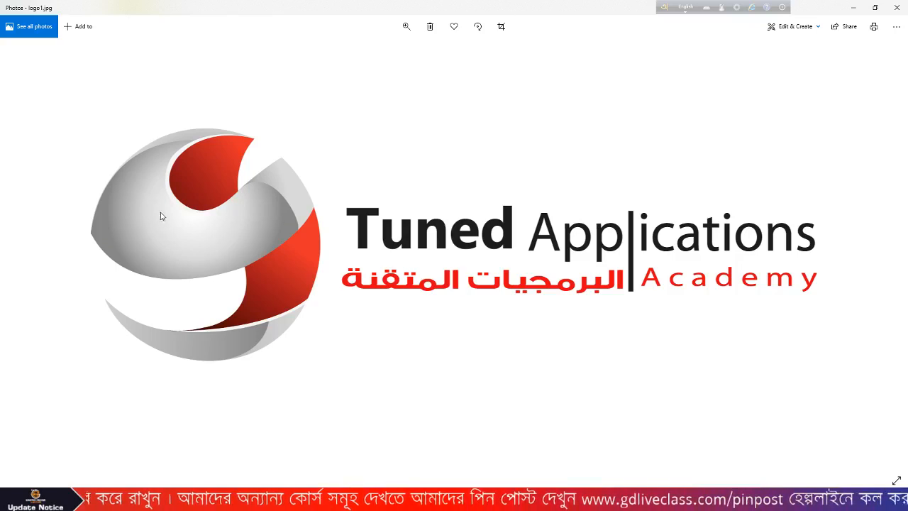
pyautogui.click(886, 262)
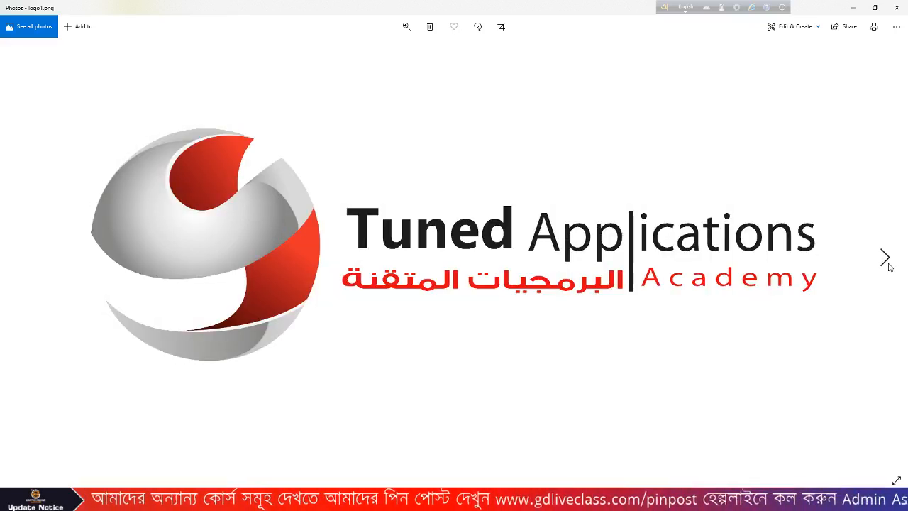
pyautogui.click(886, 261)
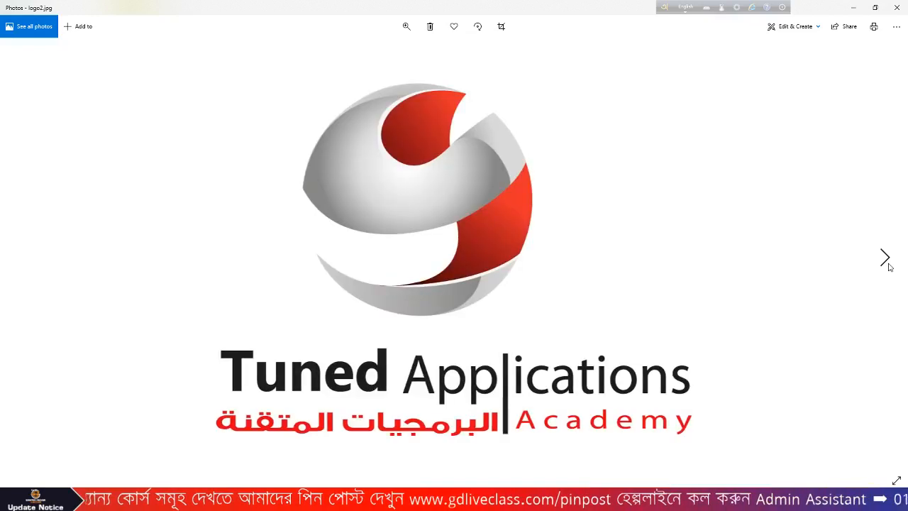
pyautogui.click(888, 264)
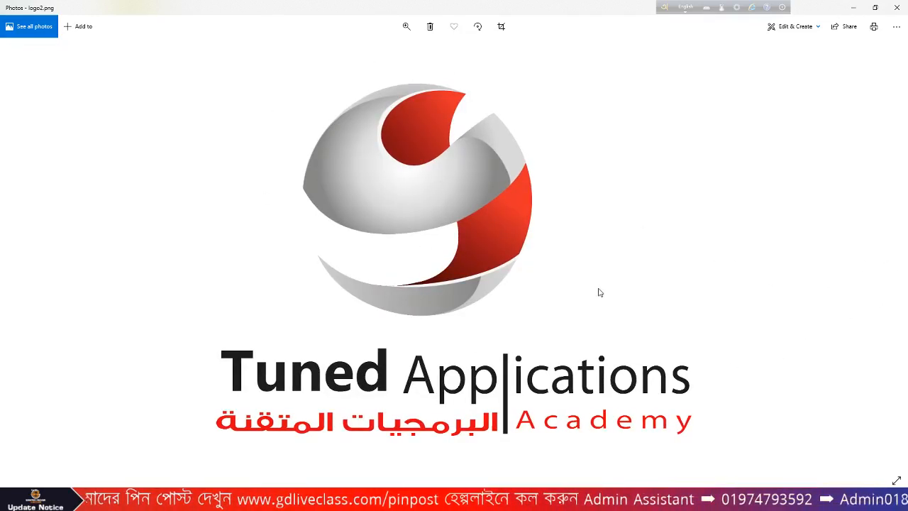
pyautogui.click(897, 8)
pyautogui.click(505, 162)
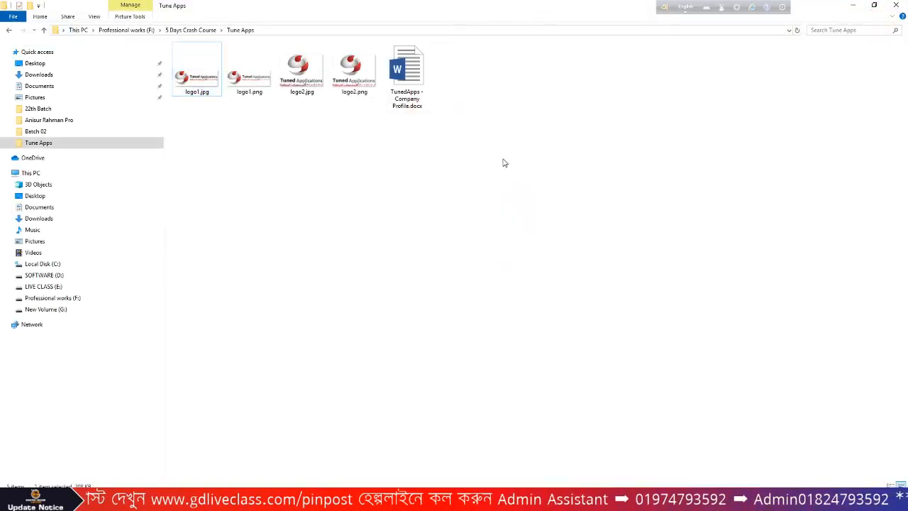
# - Open TunedApps - Company Profile.docx and recover its unreadable contents
pyautogui.doubleClick(408, 97)
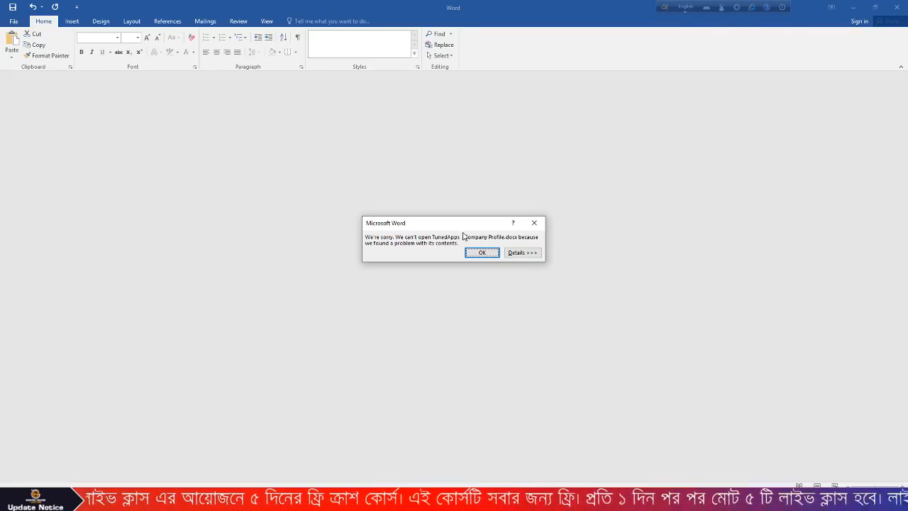
pyautogui.click(483, 253)
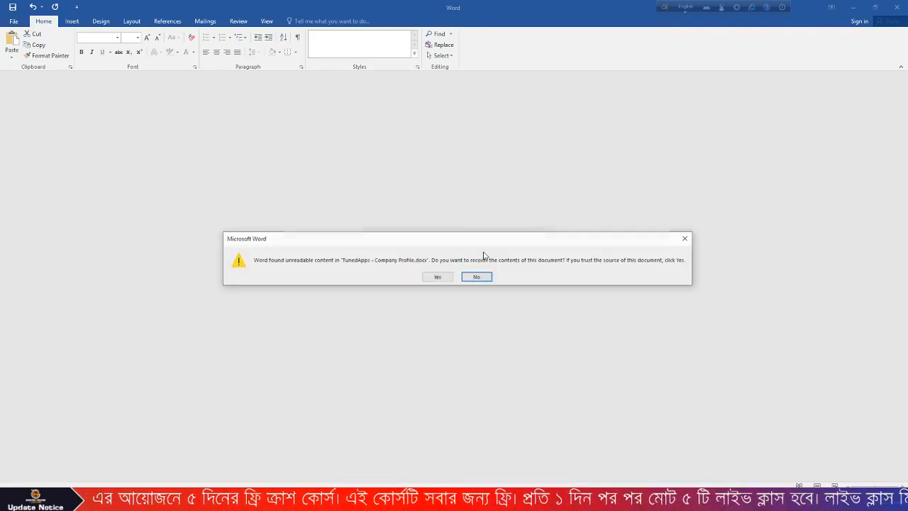
pyautogui.click(438, 277)
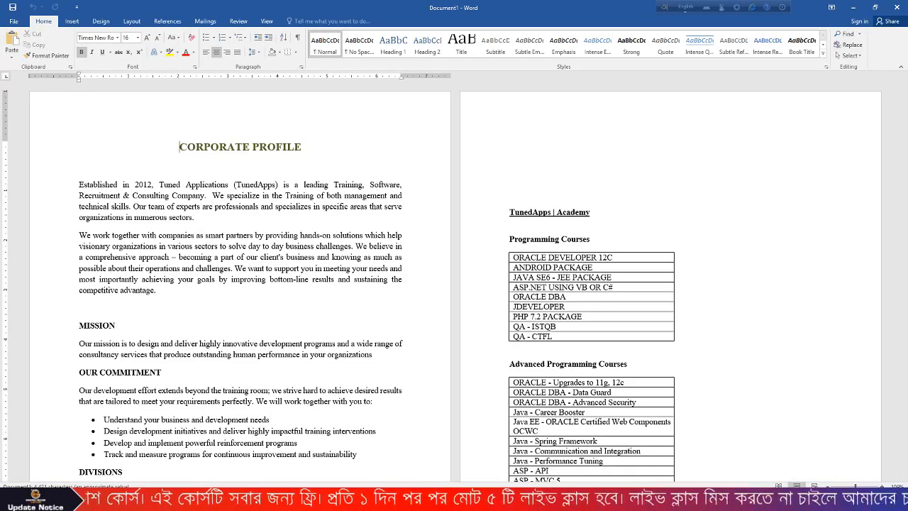
# - Highlight the CORPORATE PROFILE heading and the two introductory paragraphs
pyautogui.scroll(-3, 260, 210)
pyautogui.scroll(3, 260, 210)
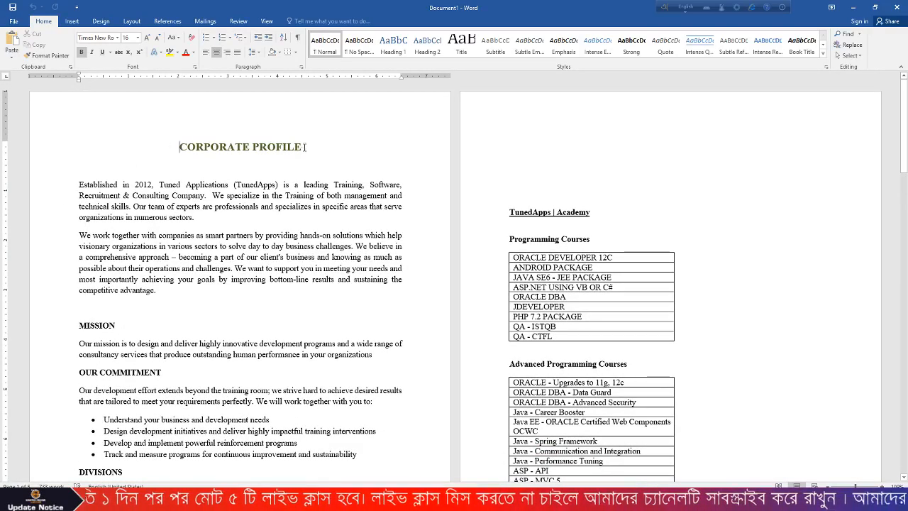
pyautogui.moveTo(305, 147); pyautogui.dragTo(179, 146)
pyautogui.click(83, 174)
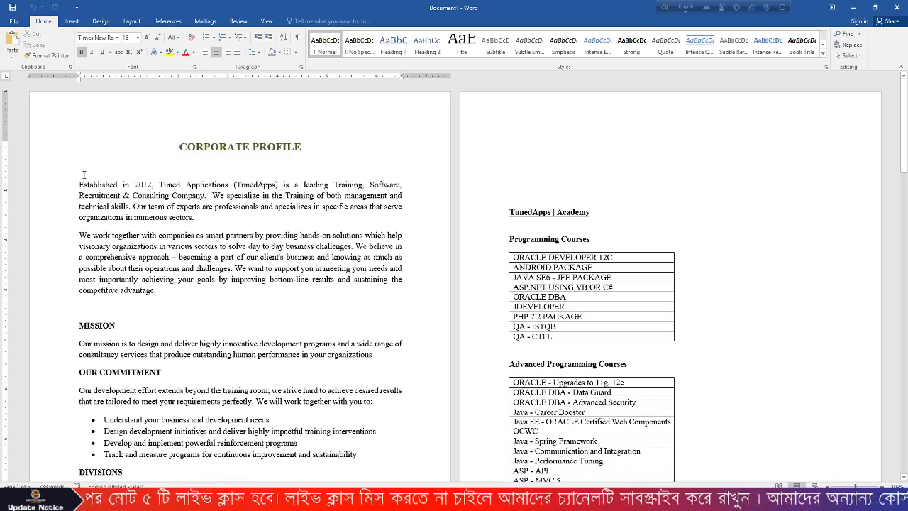
pyautogui.moveTo(83, 174); pyautogui.dragTo(152, 292)
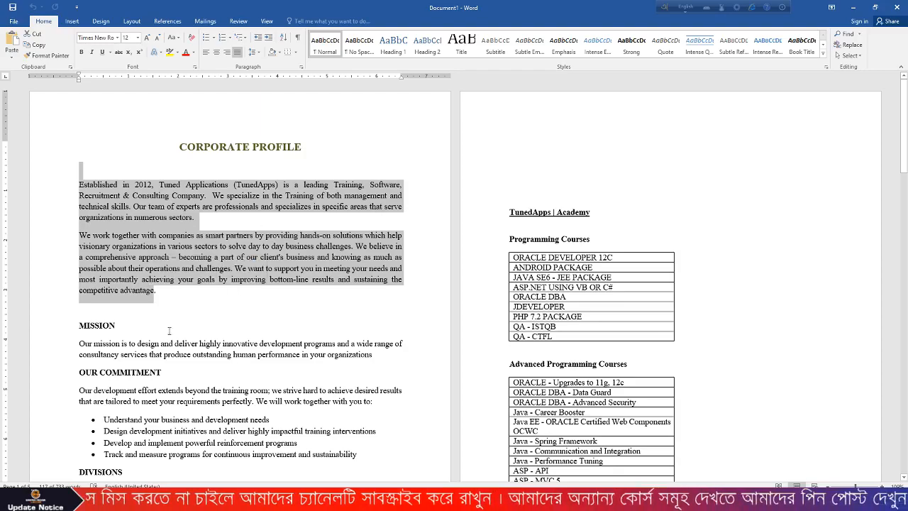
pyautogui.click(143, 308)
# - Highlight the MISSION, OUR COMMITMENT and DIVISIONS headings in turn
pyautogui.scroll(-1, 144, 309)
pyautogui.scroll(-1, 144, 308)
pyautogui.moveTo(121, 276); pyautogui.dragTo(79, 278)
pyautogui.scroll(-3, 149, 282)
pyautogui.click(179, 208)
pyautogui.moveTo(179, 208); pyautogui.dragTo(79, 204)
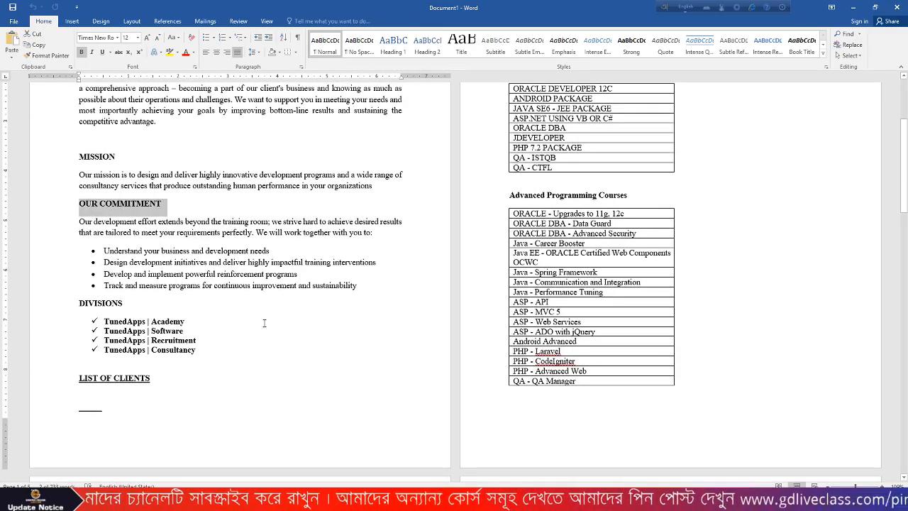
pyautogui.click(188, 322)
pyautogui.doubleClick(99, 304)
pyautogui.scroll(-1, 145, 350)
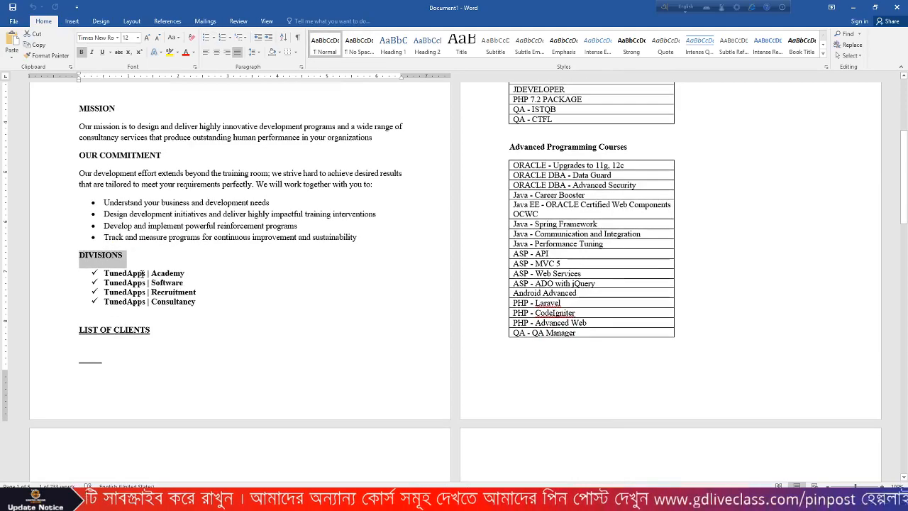
pyautogui.click(197, 332)
# - Scroll back and forth through the profile's sections, ending near the top
pyautogui.scroll(4, 553, 144)
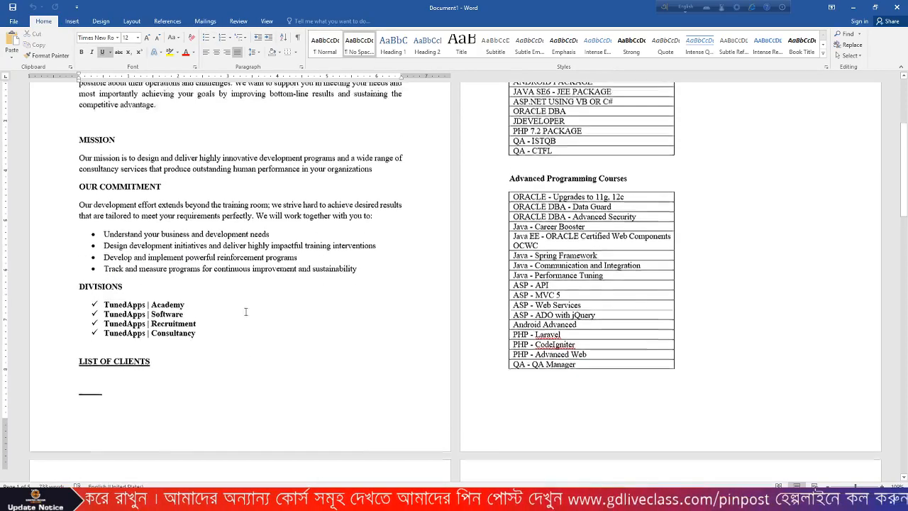
pyautogui.scroll(-6, 553, 144)
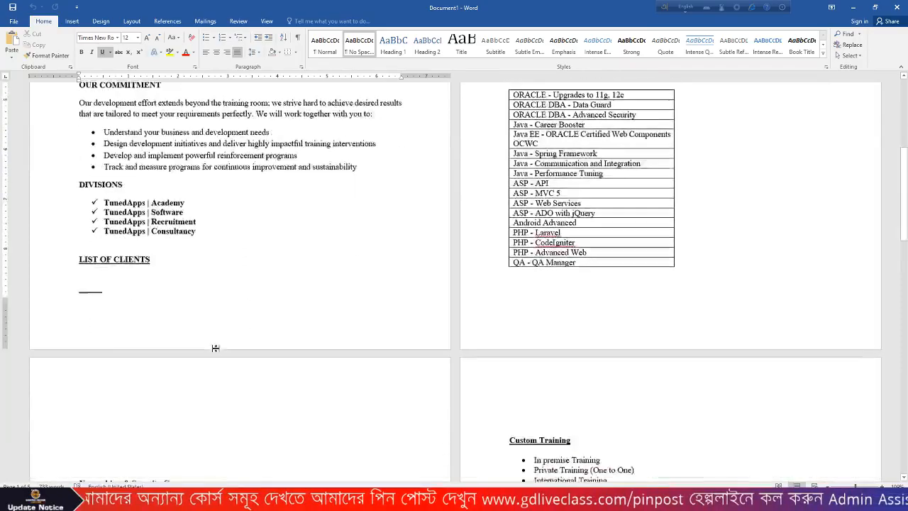
pyautogui.scroll(3, 217, 348)
pyautogui.scroll(5, 216, 347)
pyautogui.scroll(-8, 365, 292)
pyautogui.scroll(4, 364, 292)
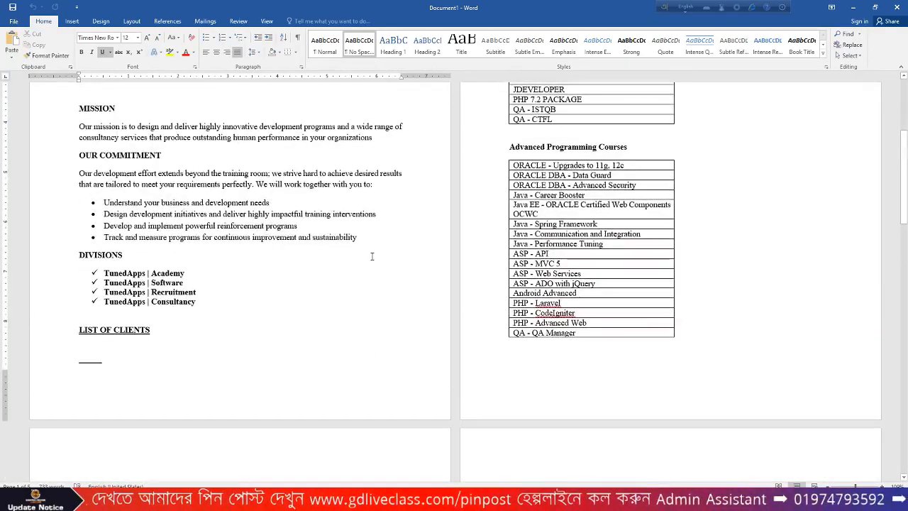
pyautogui.keyDown('ctrl'); pyautogui.scroll(-4, 348, 257); pyautogui.keyUp('ctrl')
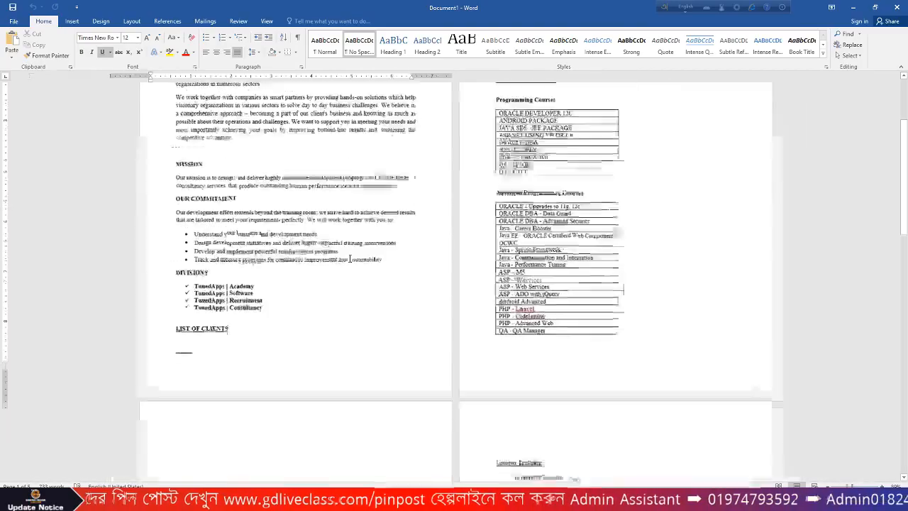
pyautogui.keyDown('ctrl'); pyautogui.scroll(4, 350, 258); pyautogui.keyUp('ctrl')
pyautogui.keyDown('ctrl'); pyautogui.scroll(3, 350, 258); pyautogui.keyUp('ctrl')
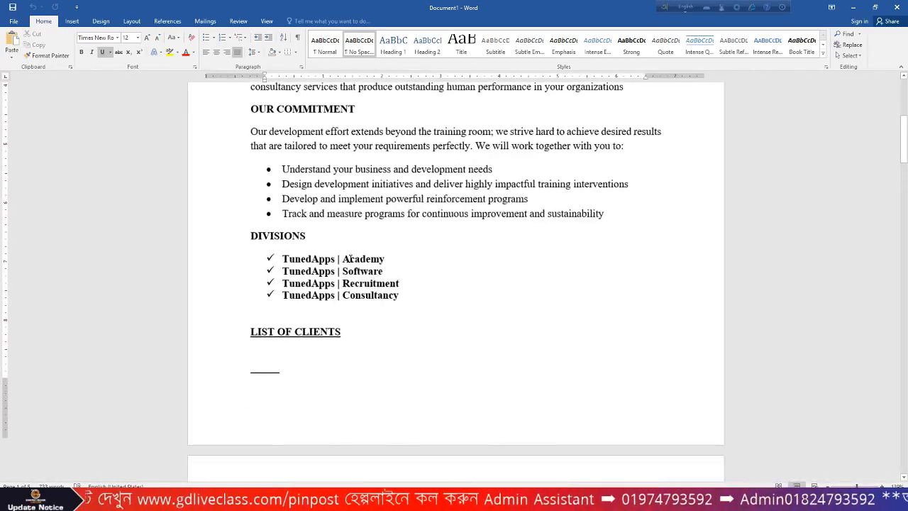
pyautogui.scroll(-3, 350, 259)
pyautogui.scroll(-5, 350, 258)
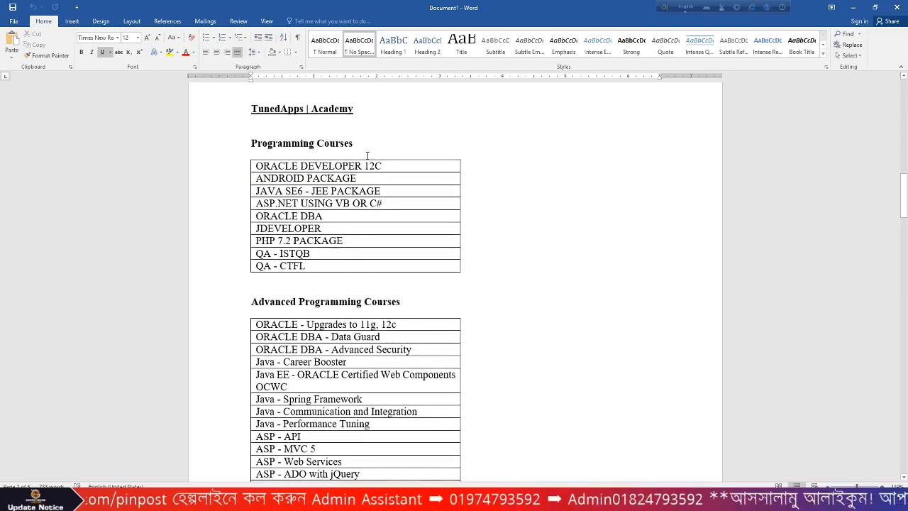
pyautogui.scroll(-1, 318, 282)
pyautogui.scroll(-12, 317, 282)
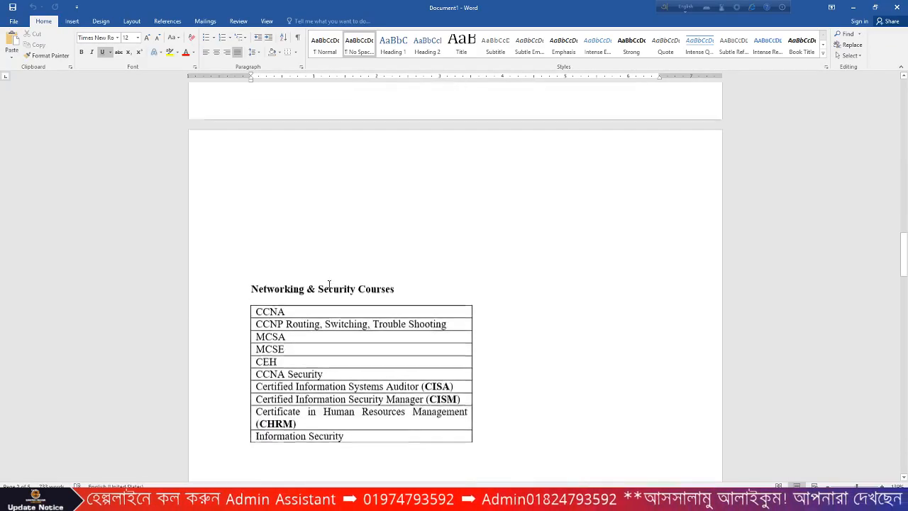
pyautogui.scroll(-9, 421, 318)
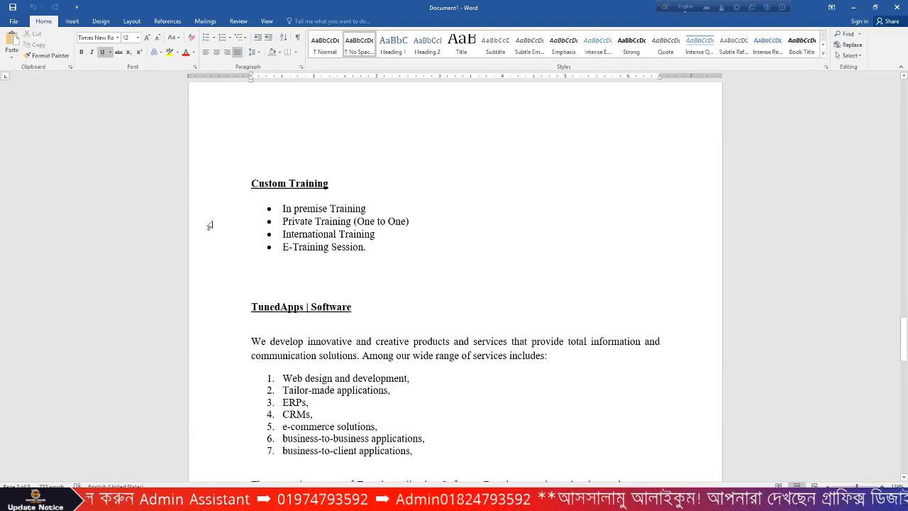
pyautogui.scroll(-3, 410, 222)
pyautogui.scroll(-9, 411, 222)
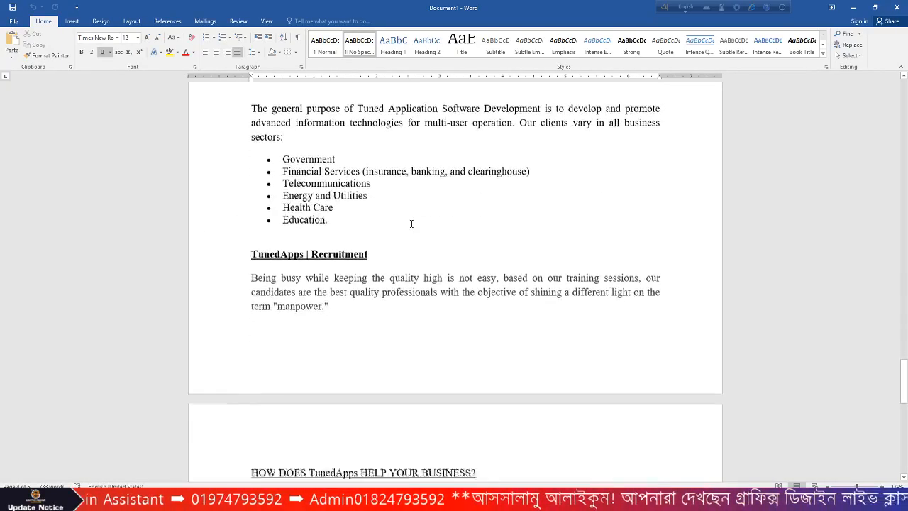
pyautogui.scroll(5, 412, 224)
pyautogui.scroll(5, 412, 227)
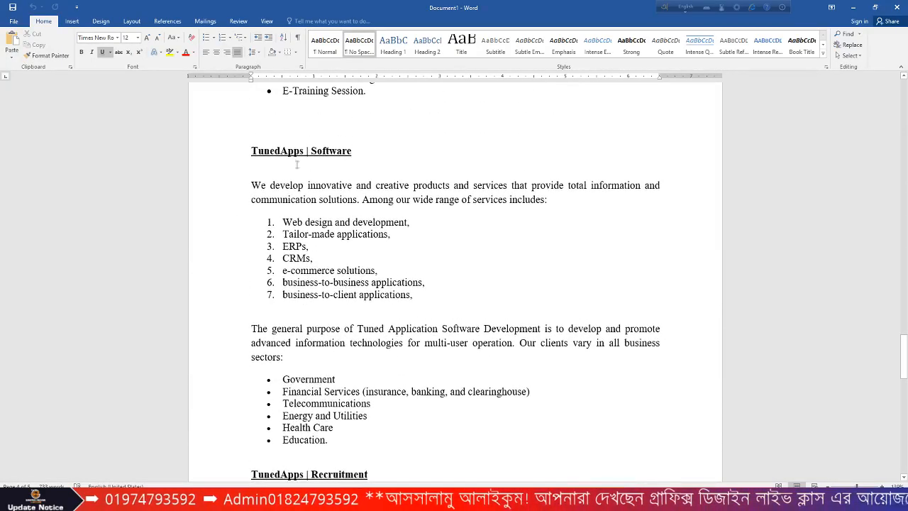
pyautogui.scroll(-4, 350, 165)
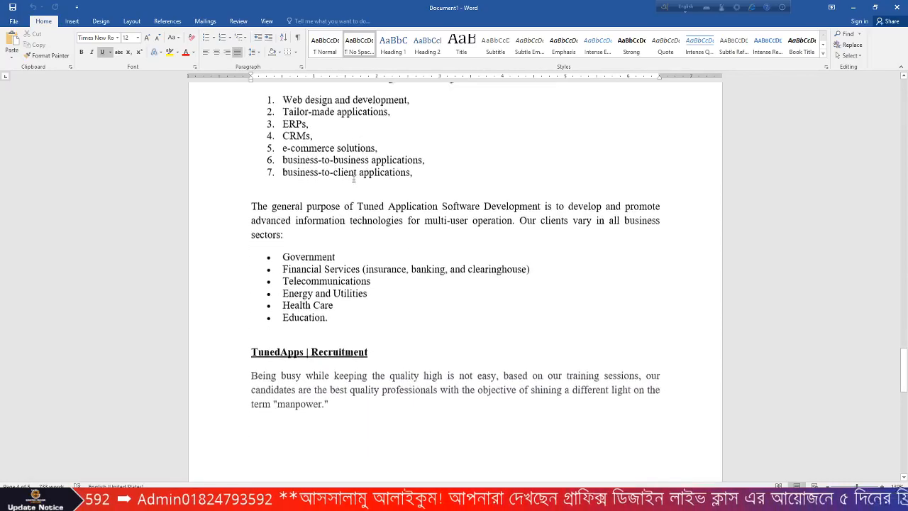
pyautogui.scroll(-10, 388, 328)
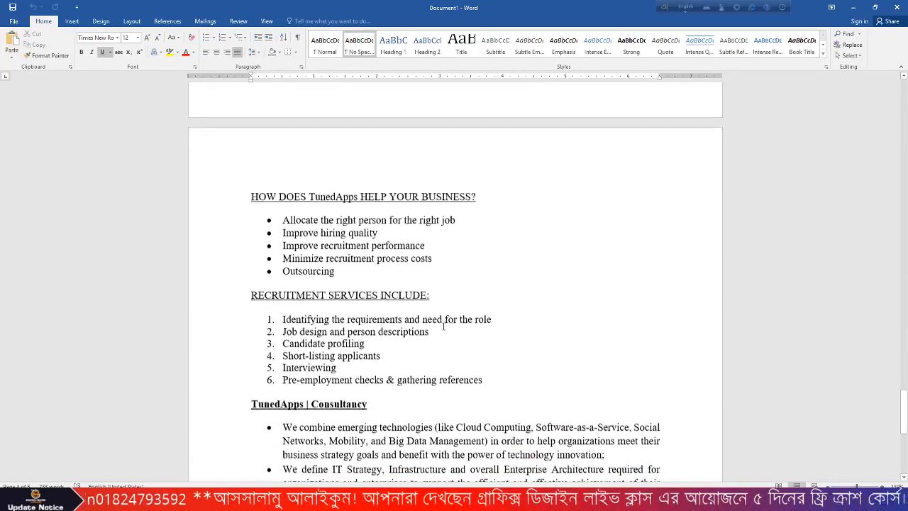
pyautogui.scroll(-5, 444, 326)
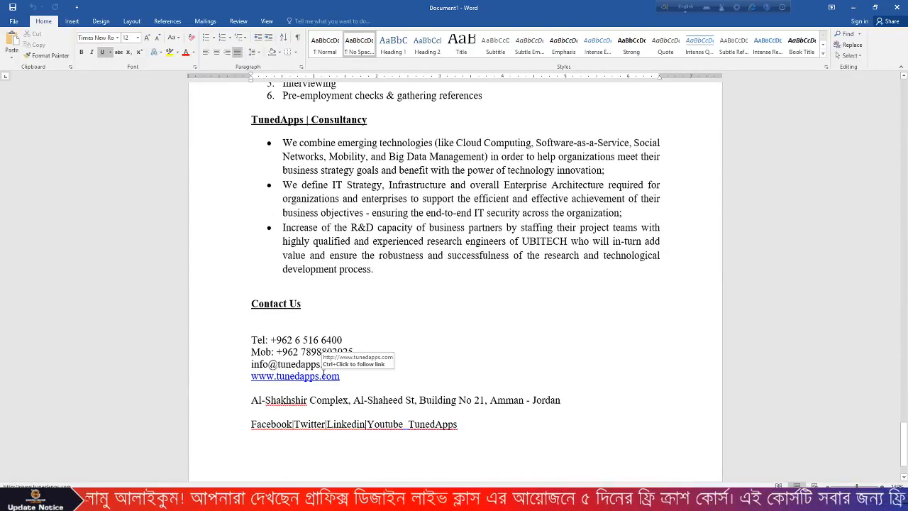
pyautogui.scroll(20, 437, 290)
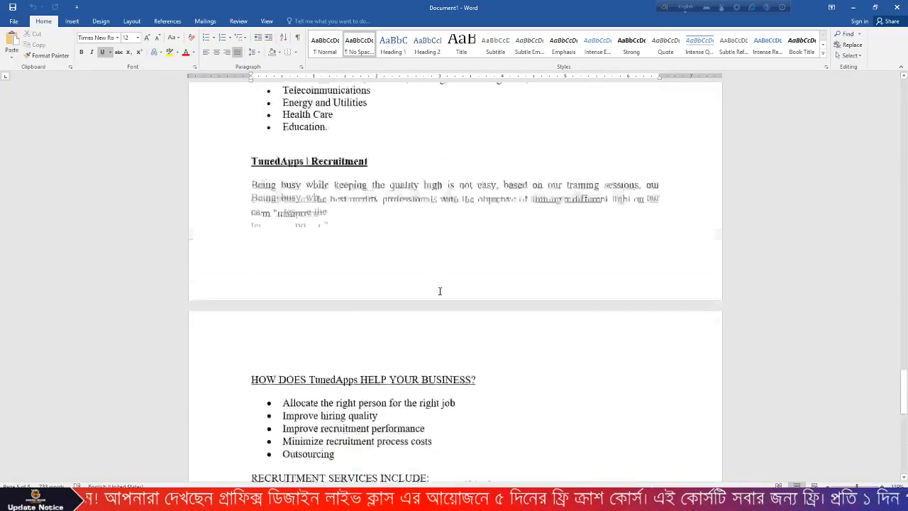
pyautogui.scroll(1, 443, 290)
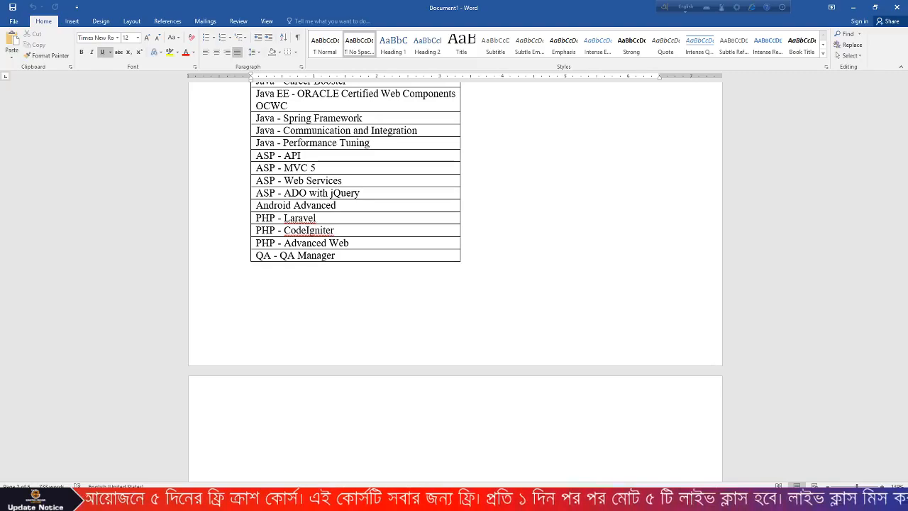
pyautogui.scroll(15, 454, 220)
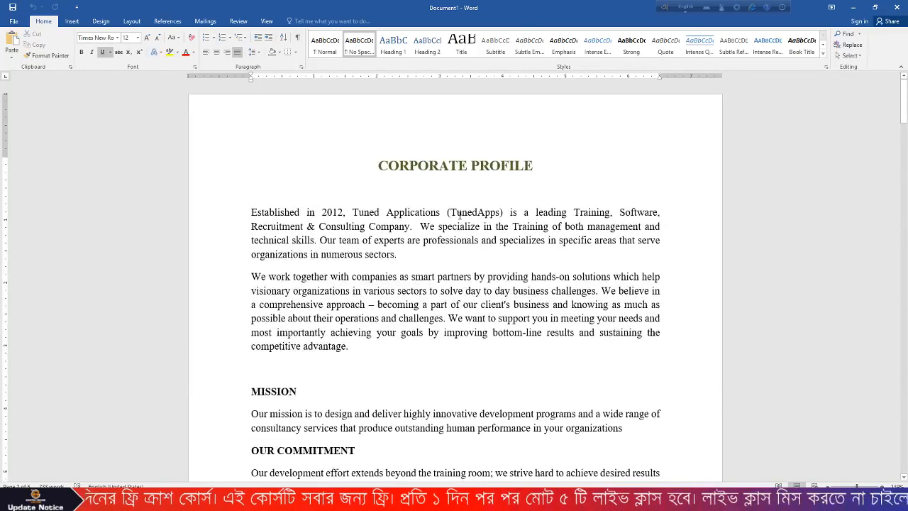
pyautogui.scroll(-2, 460, 214)
pyautogui.scroll(2, 361, 195)
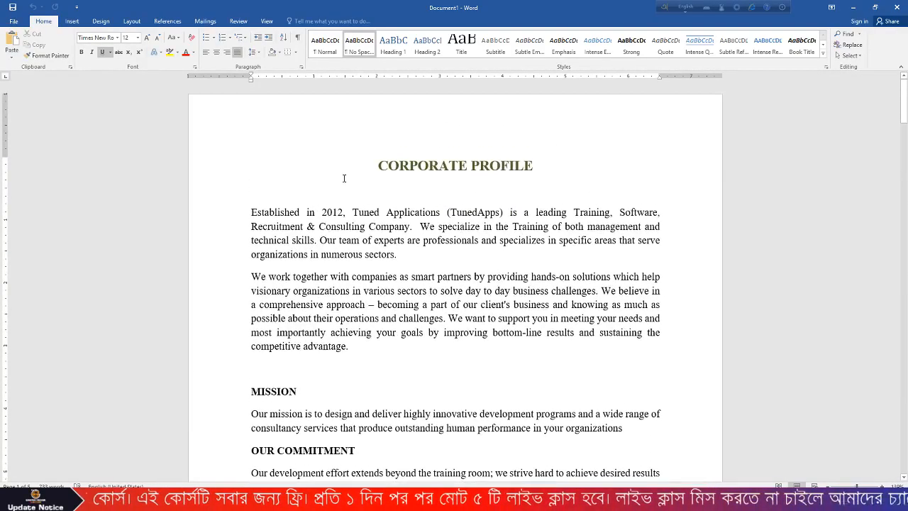
# - Read through the whole company profile down to the Contact Us section
pyautogui.moveTo(229, 172); pyautogui.dragTo(348, 347)
pyautogui.scroll(-5, 369, 283)
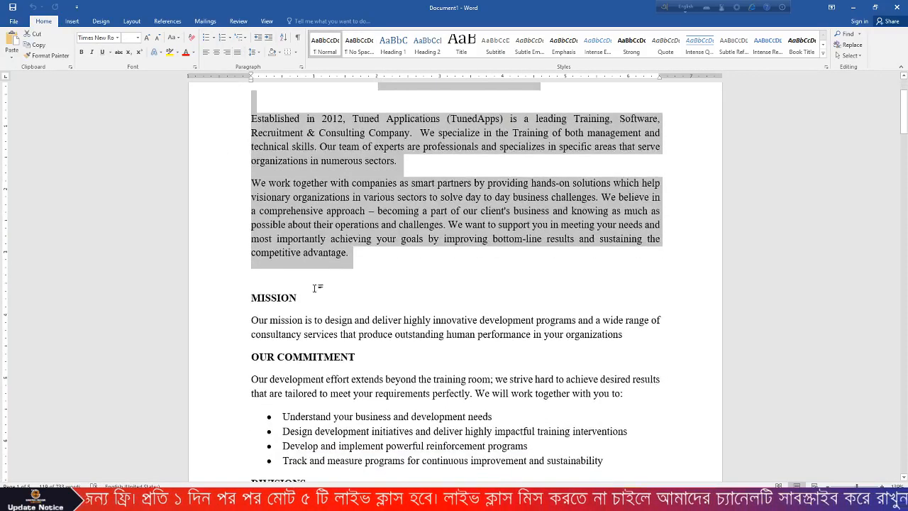
pyautogui.click(363, 271)
pyautogui.scroll(-3, 363, 266)
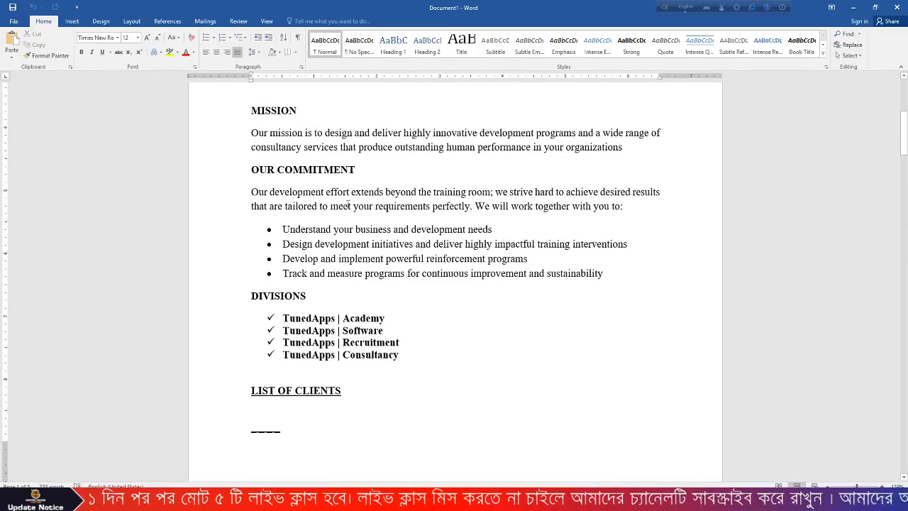
pyautogui.scroll(-5, 363, 213)
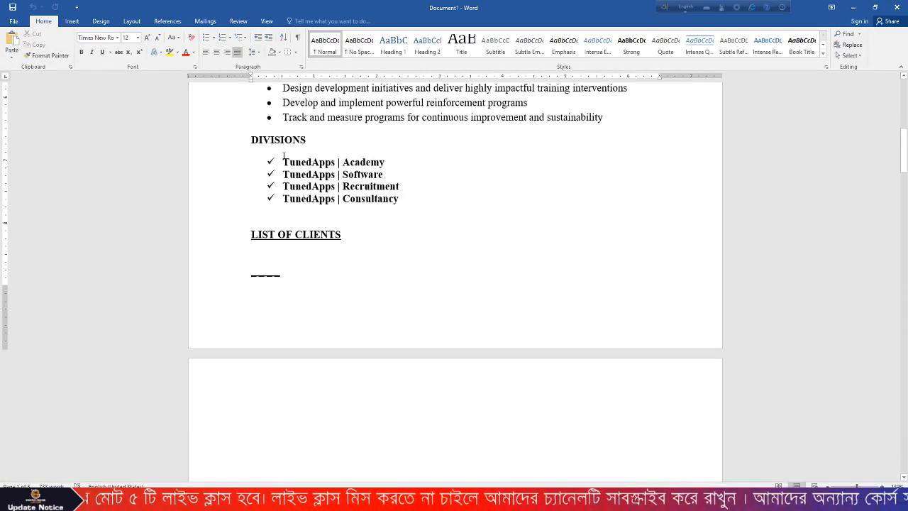
pyautogui.scroll(-7, 304, 178)
pyautogui.scroll(6, 344, 188)
pyautogui.scroll(-8, 345, 189)
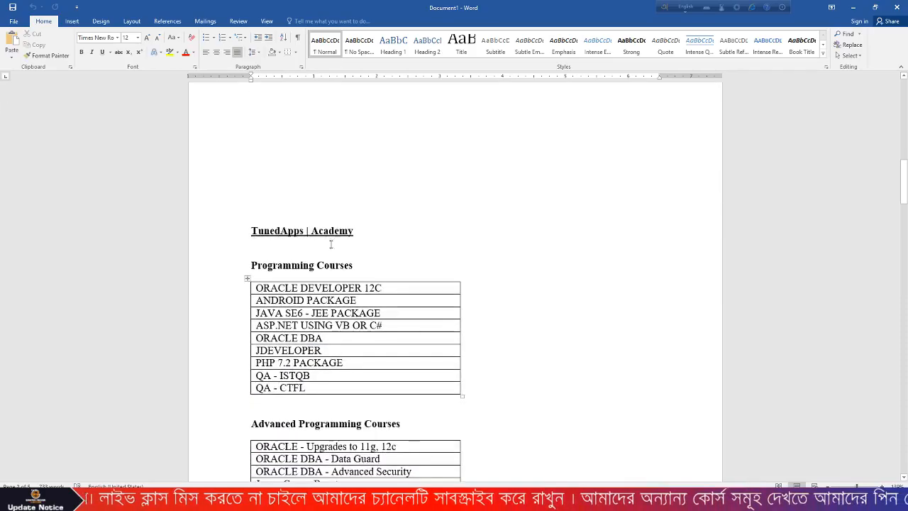
pyautogui.scroll(-3, 315, 244)
pyautogui.scroll(-10, 400, 297)
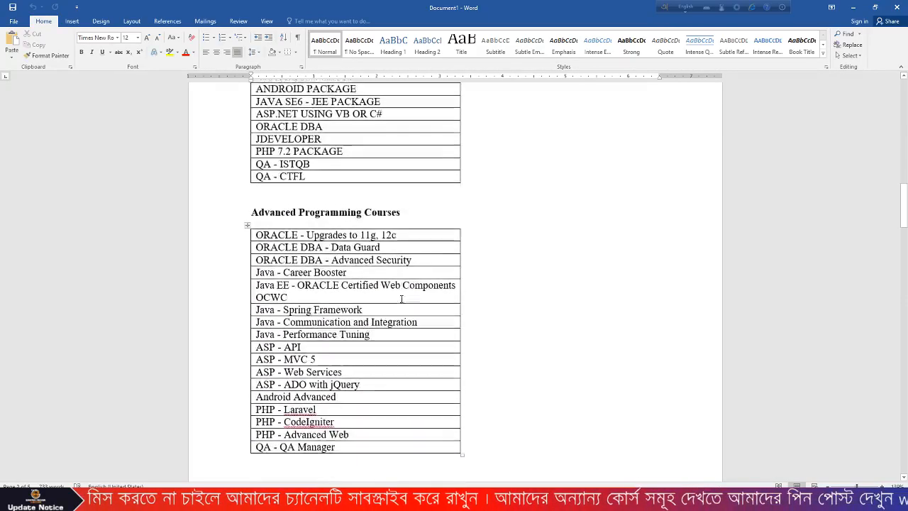
pyautogui.scroll(3, 273, 160)
pyautogui.scroll(-15, 429, 324)
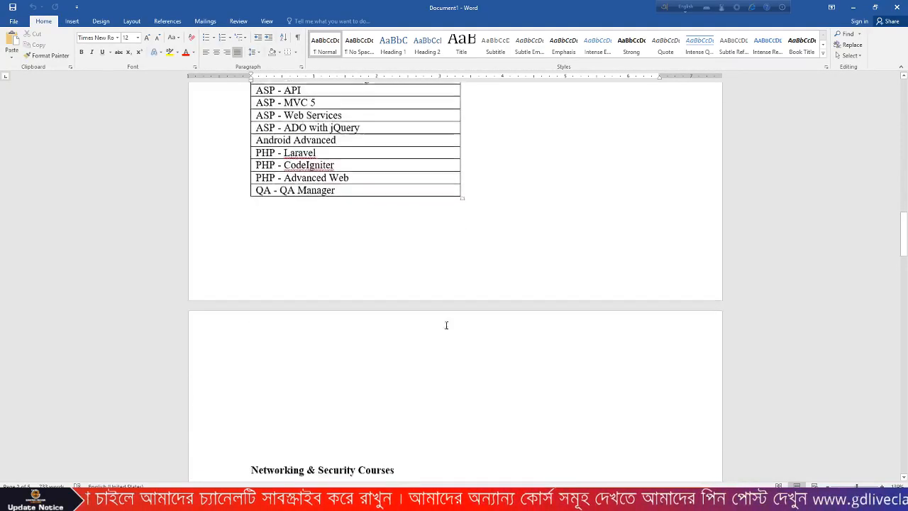
pyautogui.scroll(3, 411, 291)
pyautogui.scroll(-1, 411, 291)
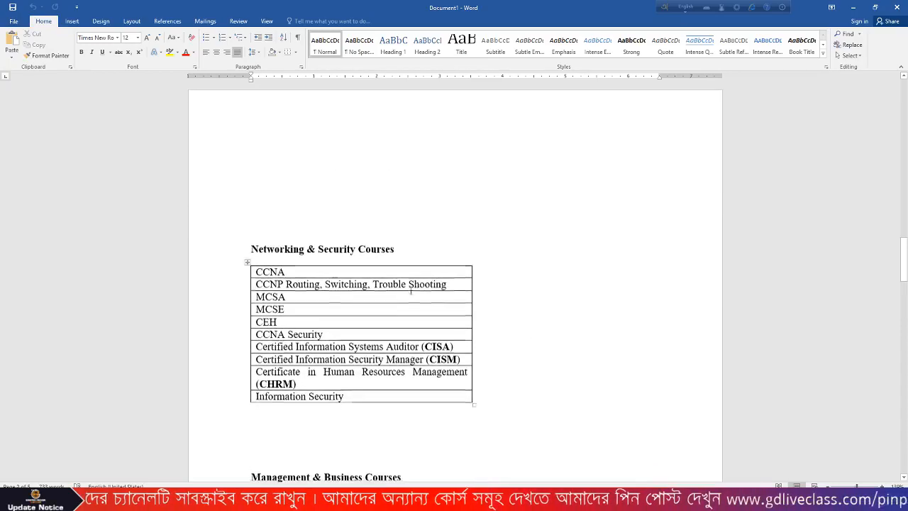
pyautogui.scroll(-12, 350, 385)
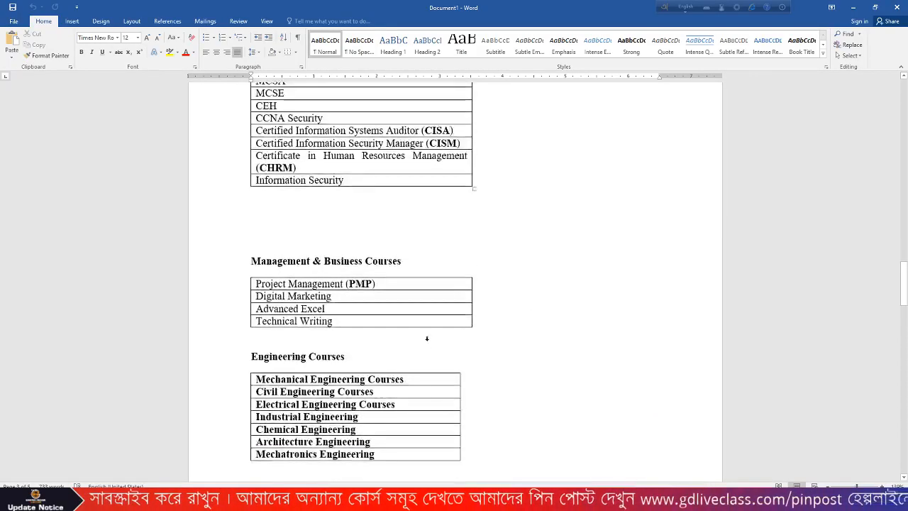
pyautogui.scroll(-13, 377, 332)
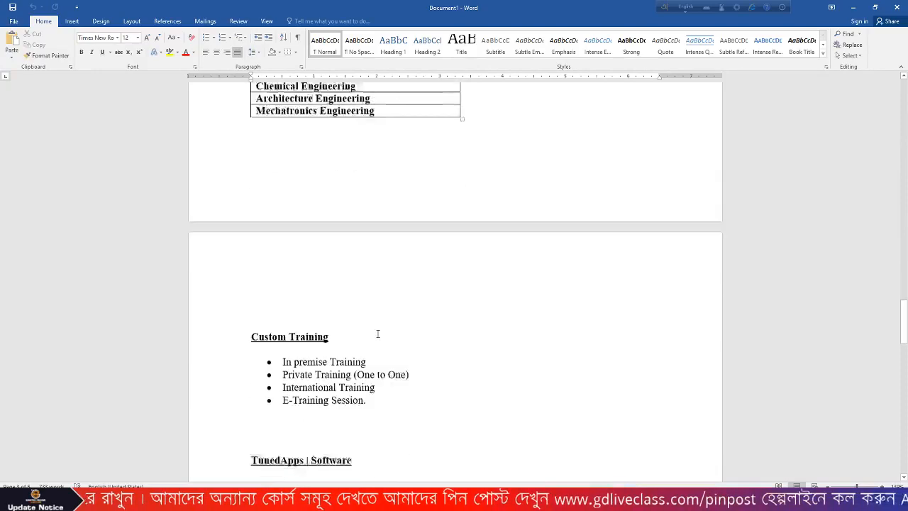
pyautogui.scroll(-3, 377, 333)
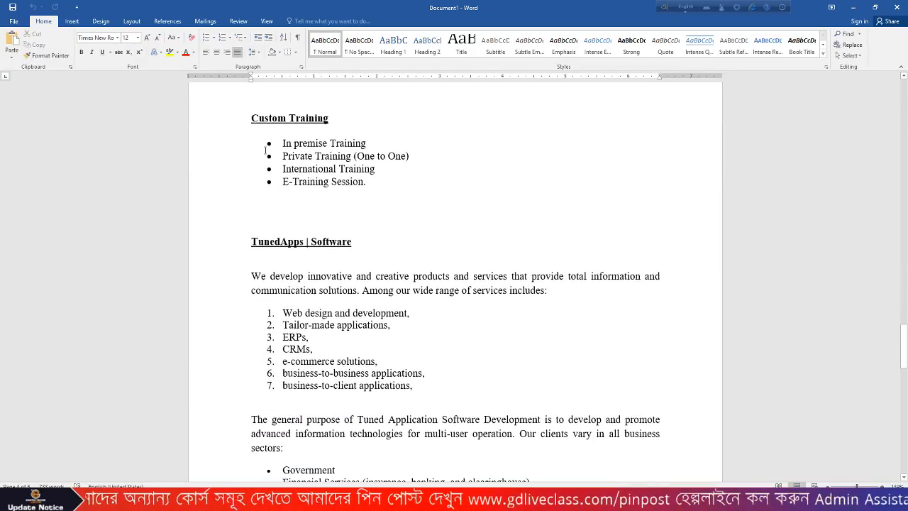
pyautogui.scroll(-9, 387, 231)
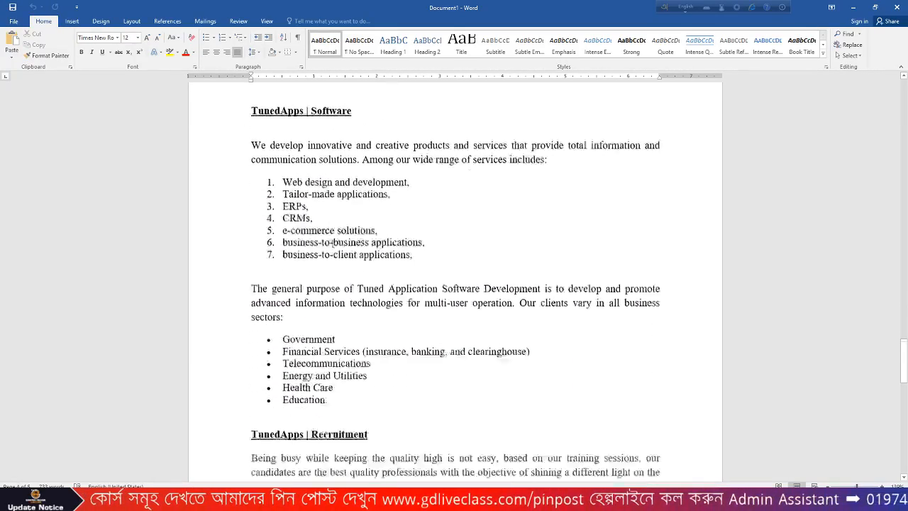
pyautogui.scroll(-11, 342, 291)
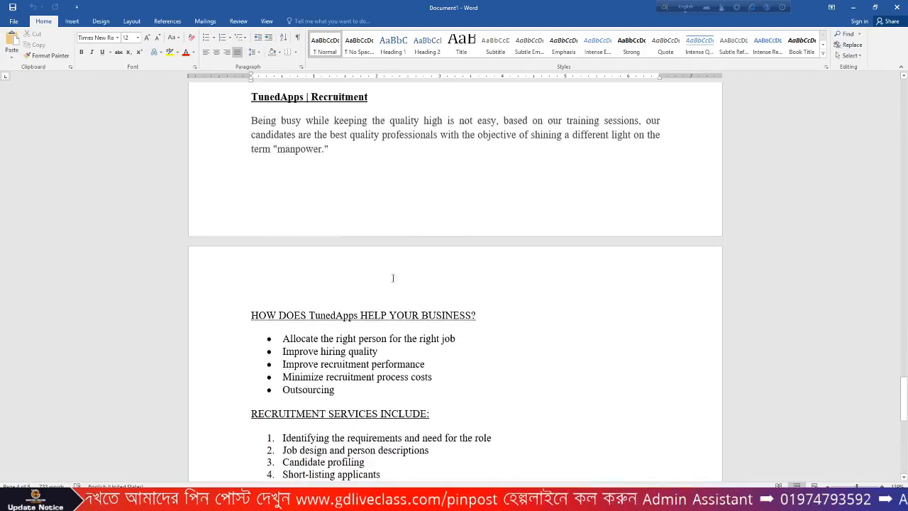
pyautogui.scroll(8, 396, 272)
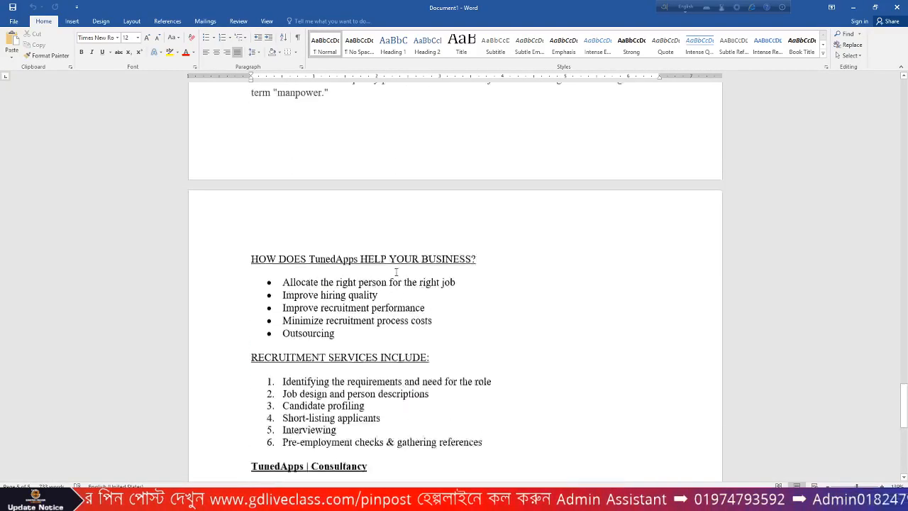
pyautogui.scroll(-13, 430, 266)
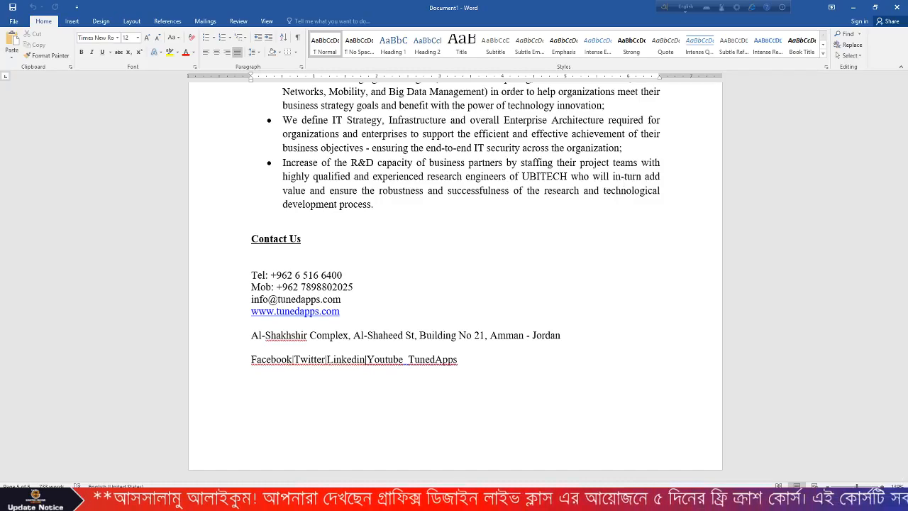
# - Minimise Word and bring the Adobe Illustrator window to the front
pyautogui.click(852, 7)
pyautogui.click(442, 217)
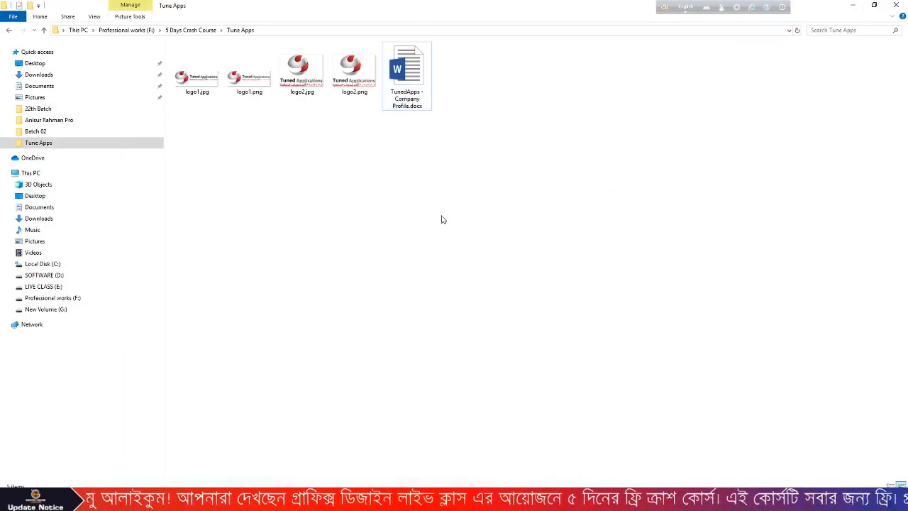
pyautogui.click(344, 500)
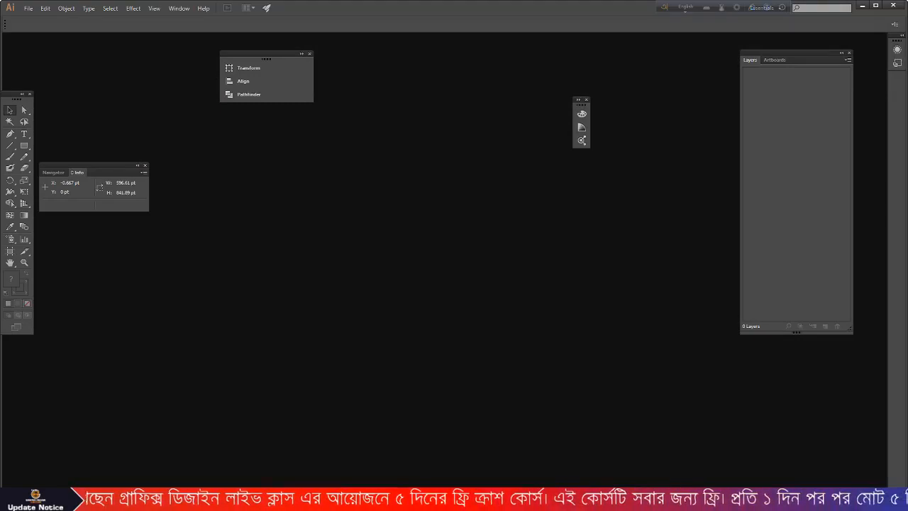
pyautogui.click(28, 8)
# - Create a Print-profile A4 document with 10 artboards arranged 5 per row
pyautogui.click(39, 19)
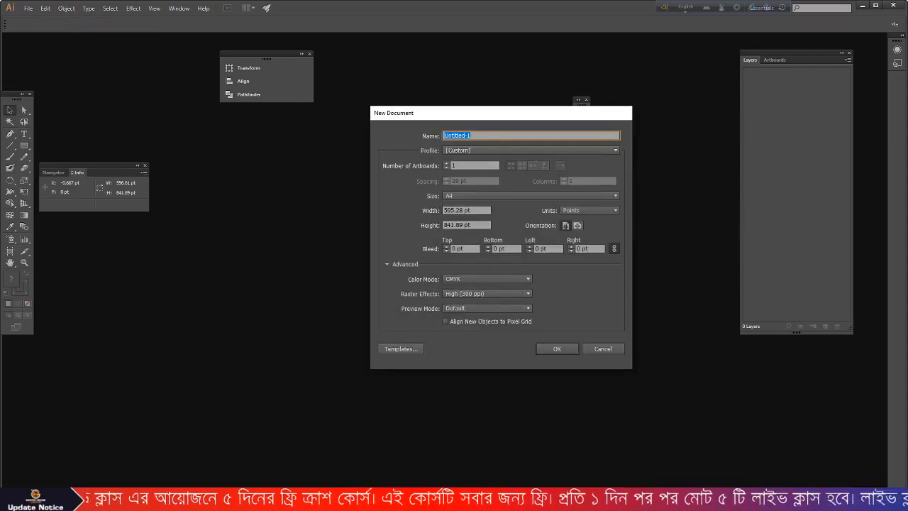
pyautogui.click(458, 150)
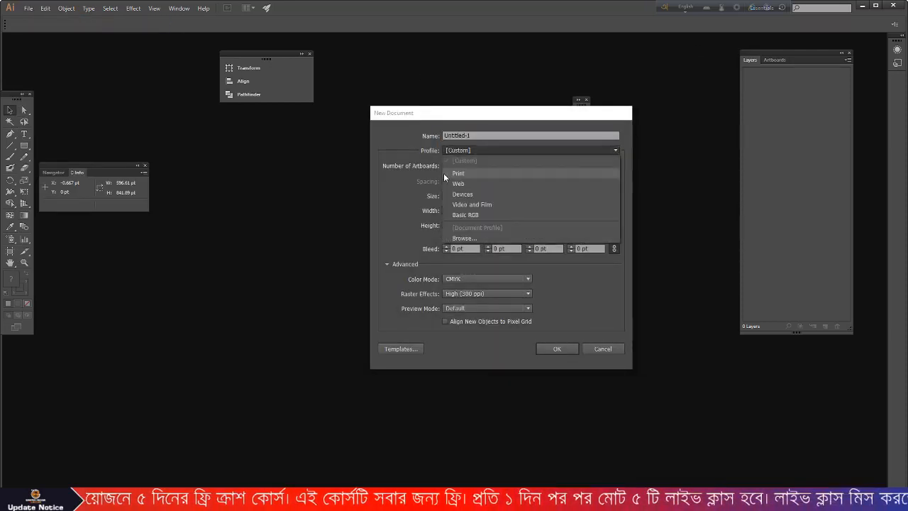
pyautogui.click(462, 173)
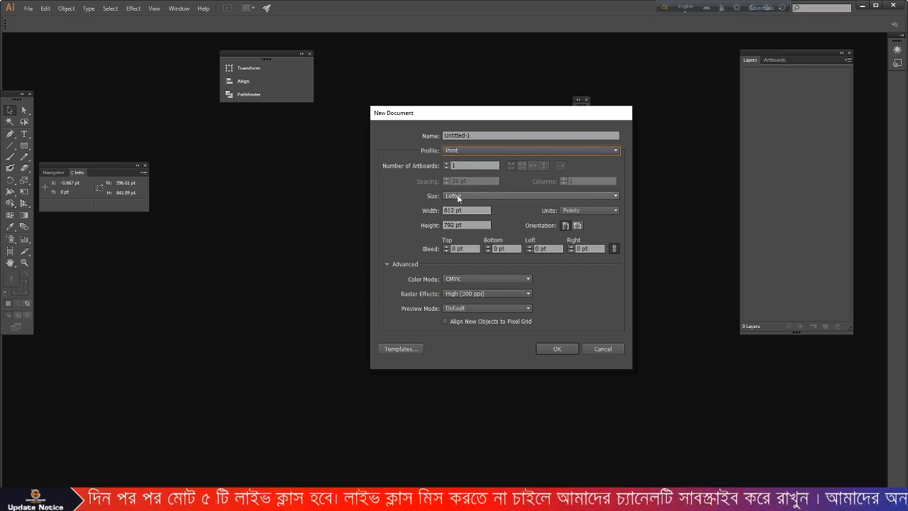
pyautogui.click(458, 196)
pyautogui.click(458, 250)
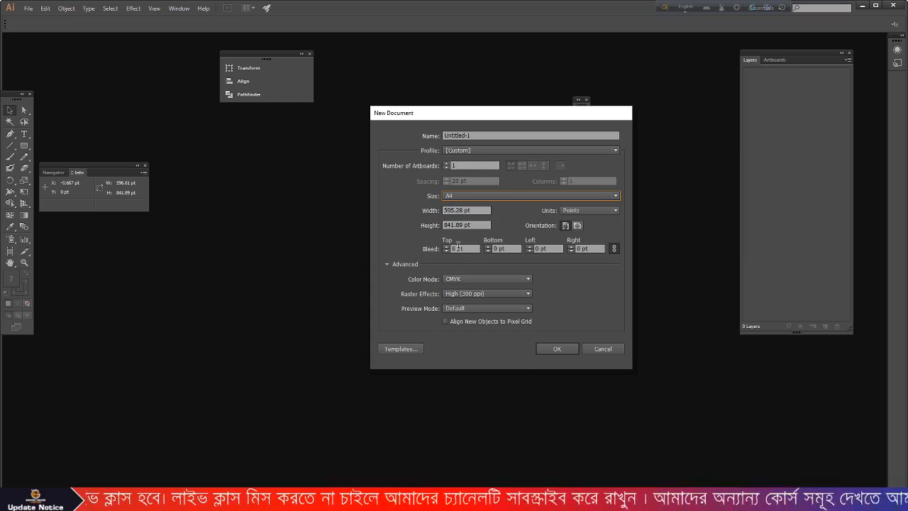
pyautogui.click(471, 165)
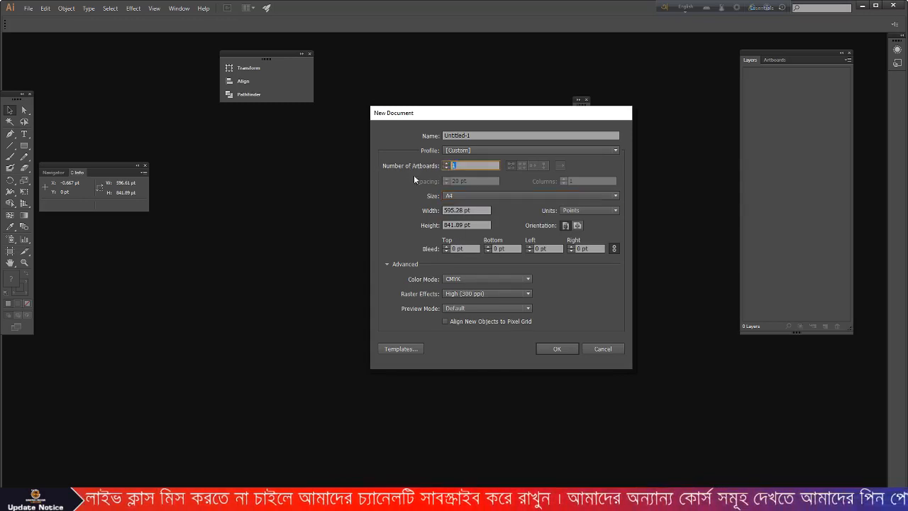
pyautogui.write('10')
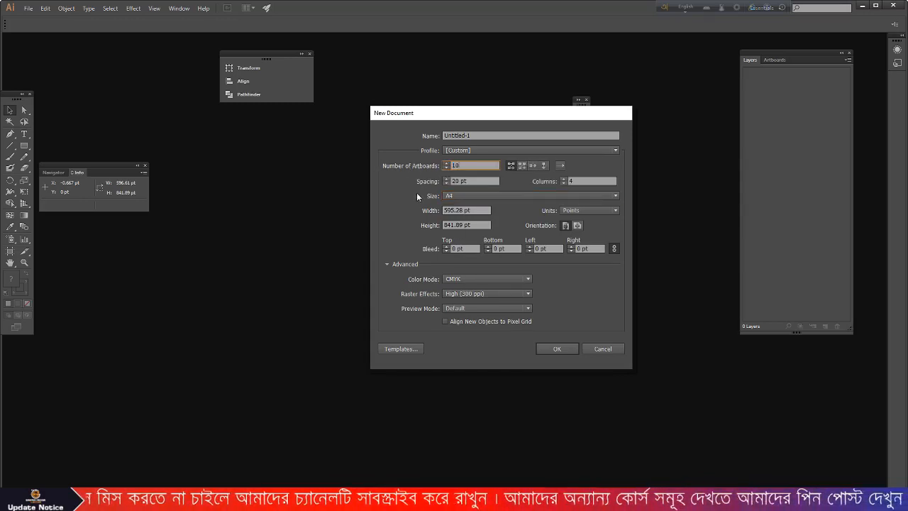
pyautogui.click(569, 181)
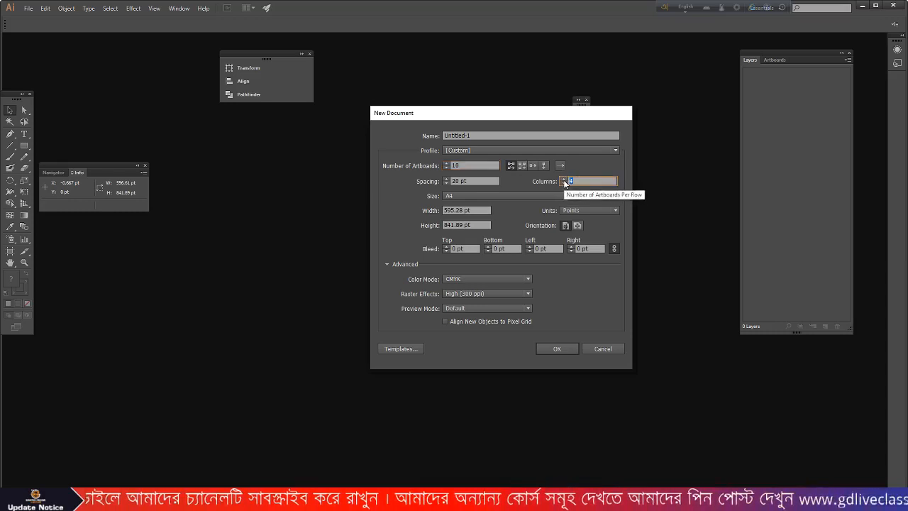
pyautogui.click(564, 179)
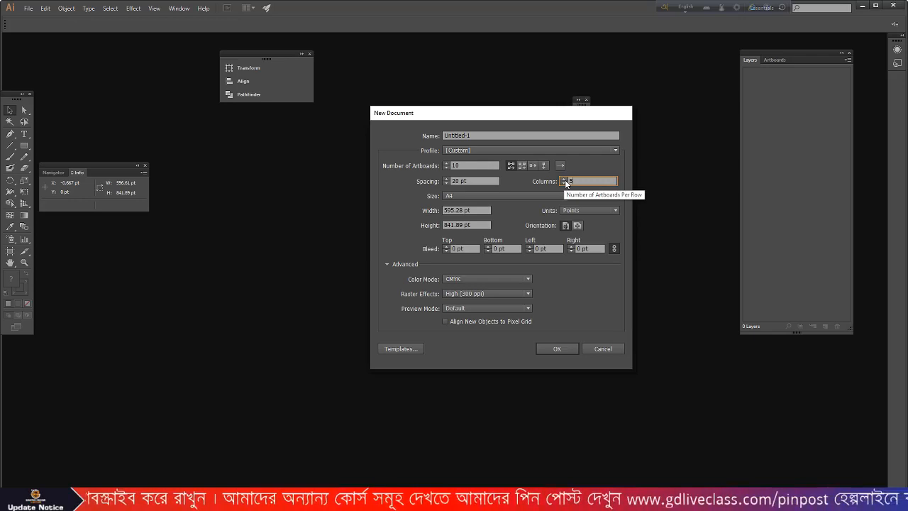
pyautogui.click(558, 353)
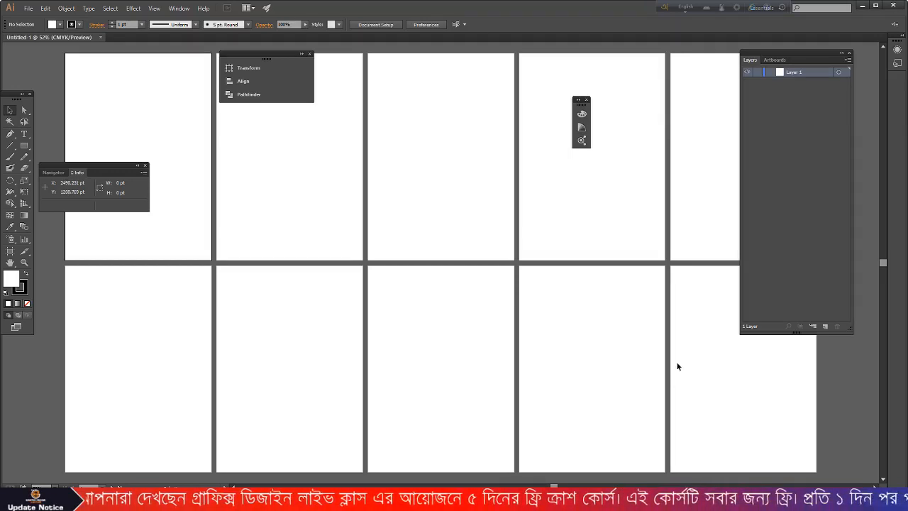
# - Close the two floating panels, then minimise Illustrator to reveal the Tune Apps folder
pyautogui.scroll(-3, 374, 203)
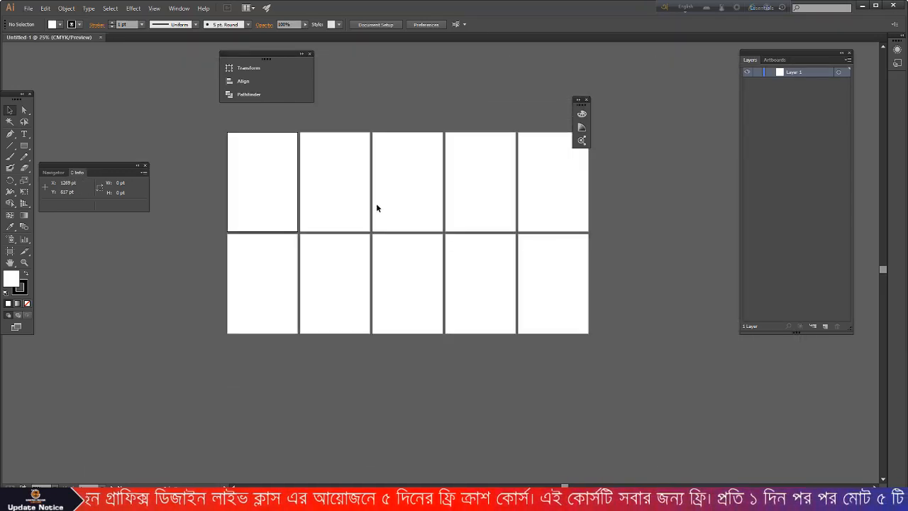
pyautogui.click(309, 54)
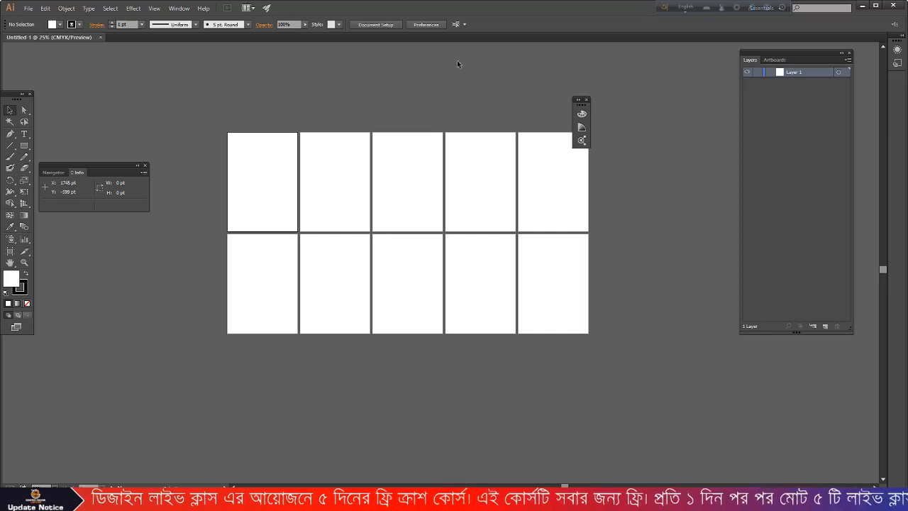
pyautogui.click(586, 99)
pyautogui.scroll(1, 274, 187)
pyautogui.scroll(-1, 274, 187)
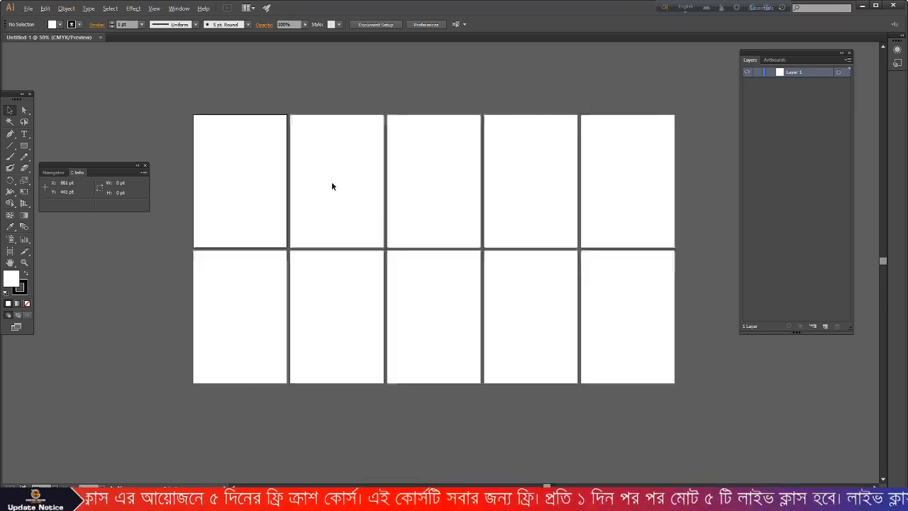
pyautogui.scroll(2, 329, 186)
pyautogui.scroll(-2, 519, 189)
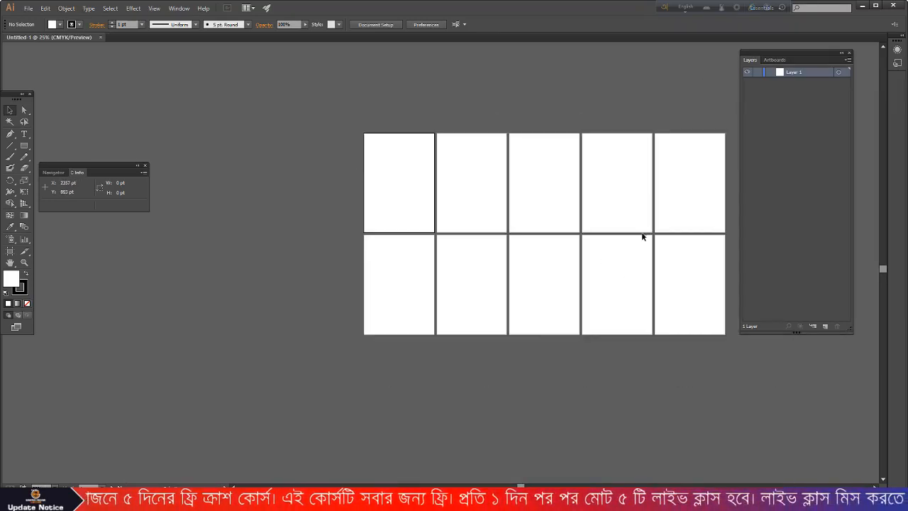
pyautogui.scroll(1, 642, 235)
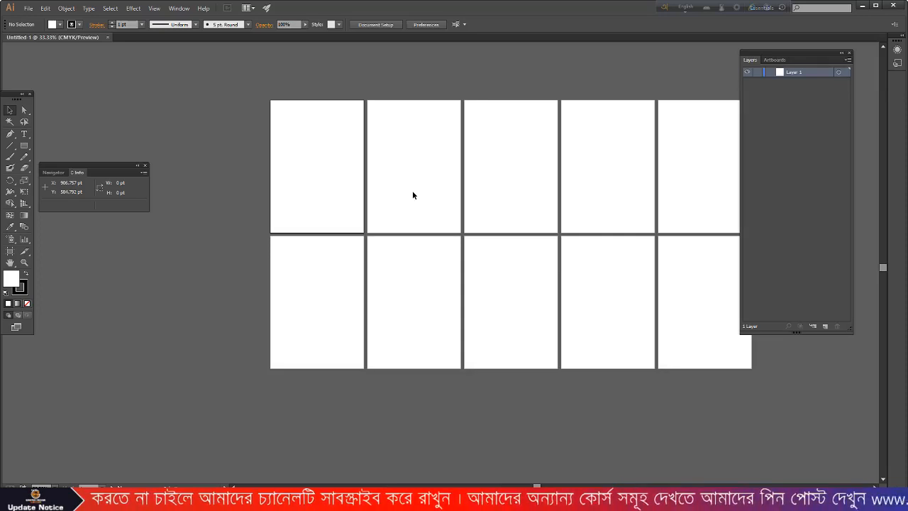
pyautogui.click(861, 6)
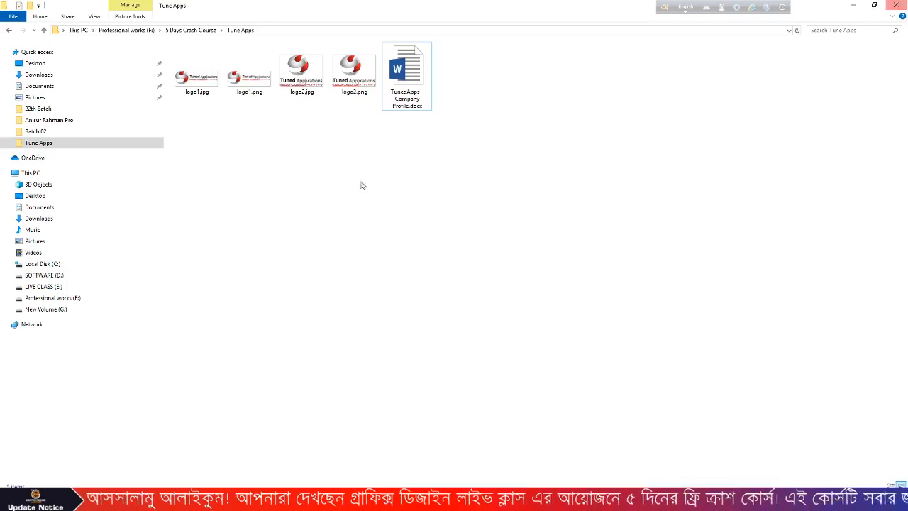
# - Preview logo2.jpg, then drag it onto the first Illustrator artboard
pyautogui.doubleClick(300, 84)
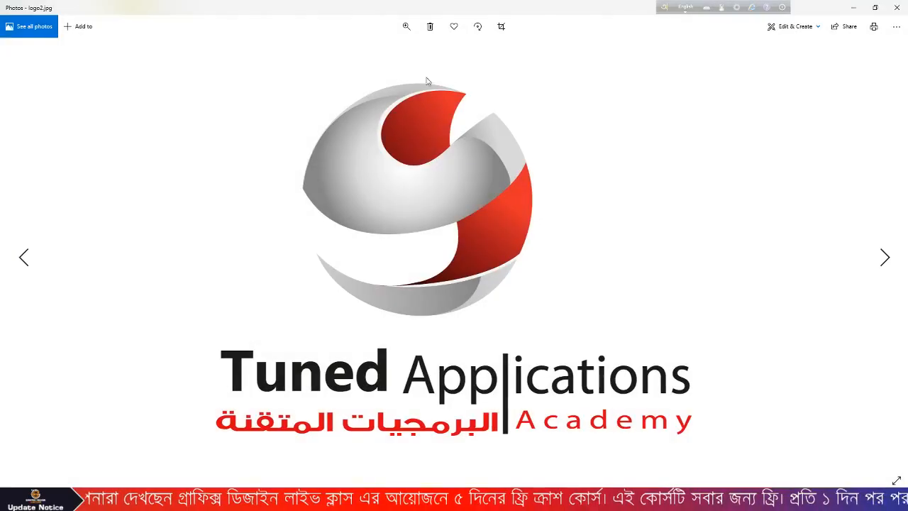
pyautogui.click(896, 6)
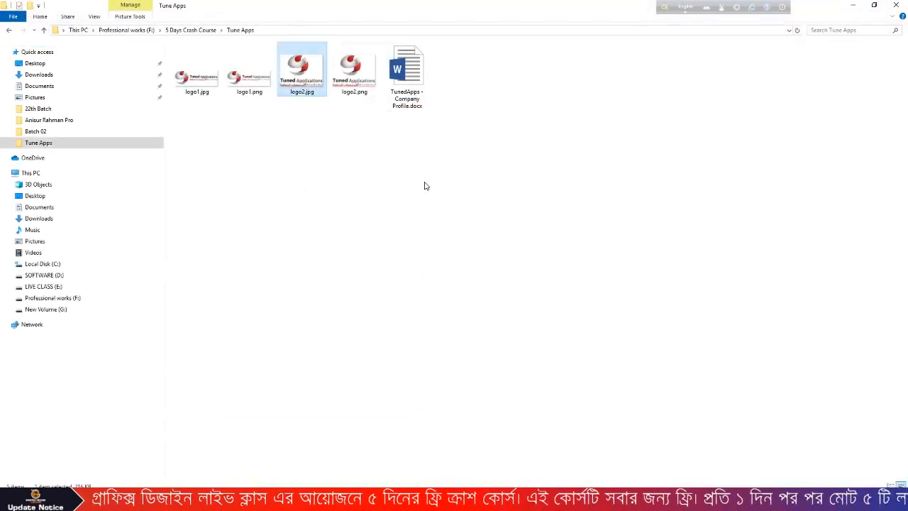
pyautogui.click(349, 190)
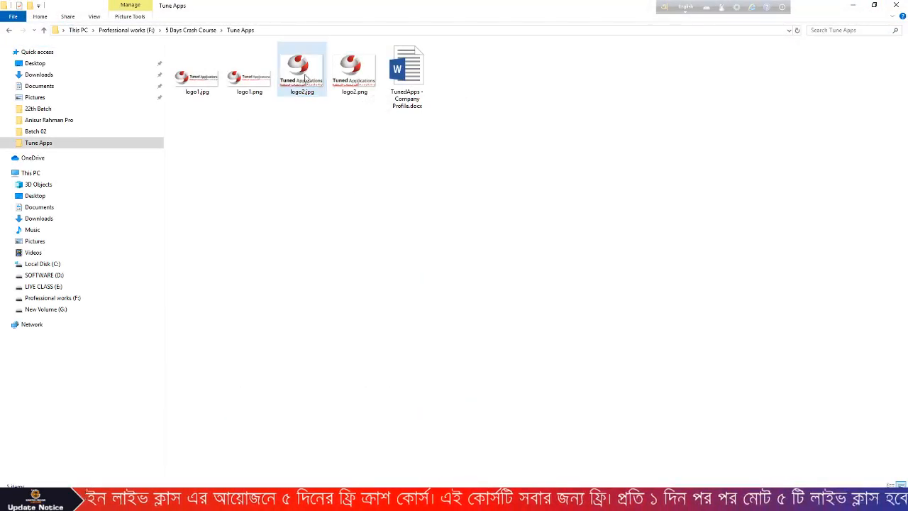
pyautogui.moveTo(302, 70); pyautogui.dragTo(324, 182)
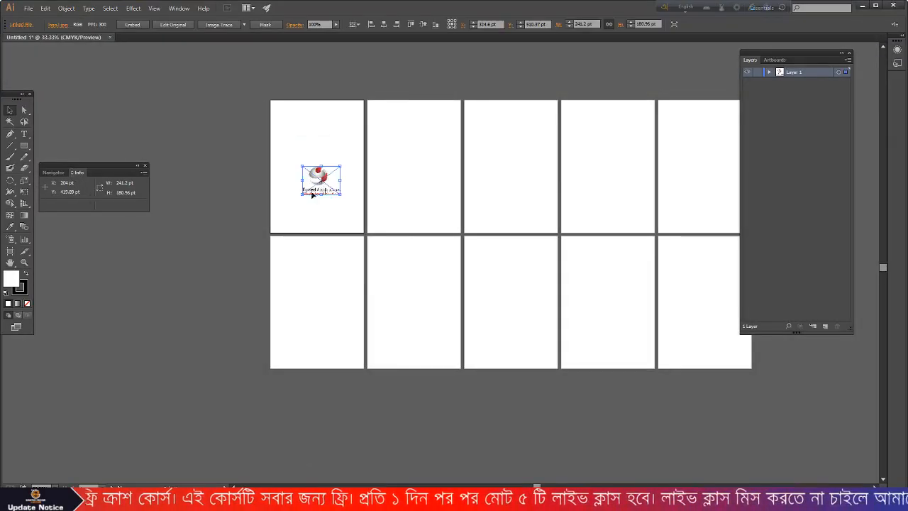
# - Embed the logo2.jpg image and park it on the pasteboard left of the artboards
pyautogui.scroll(3, 323, 181)
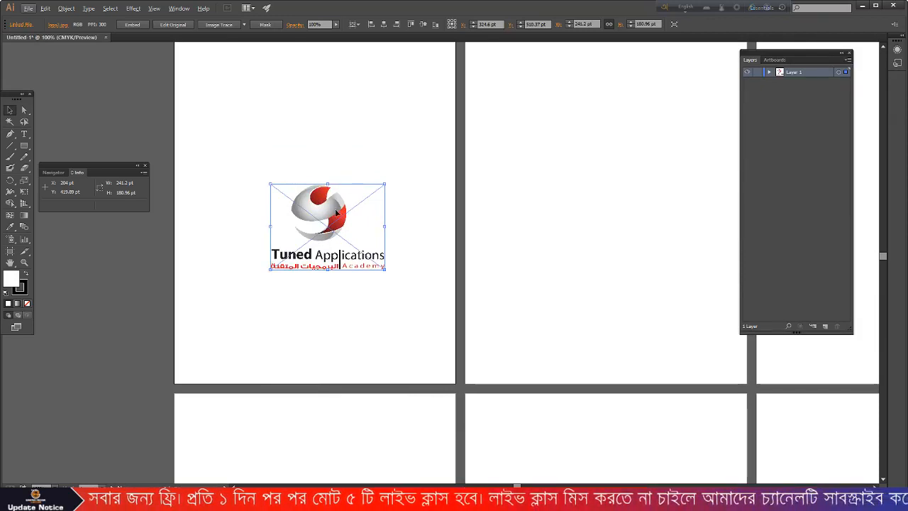
pyautogui.click(129, 25)
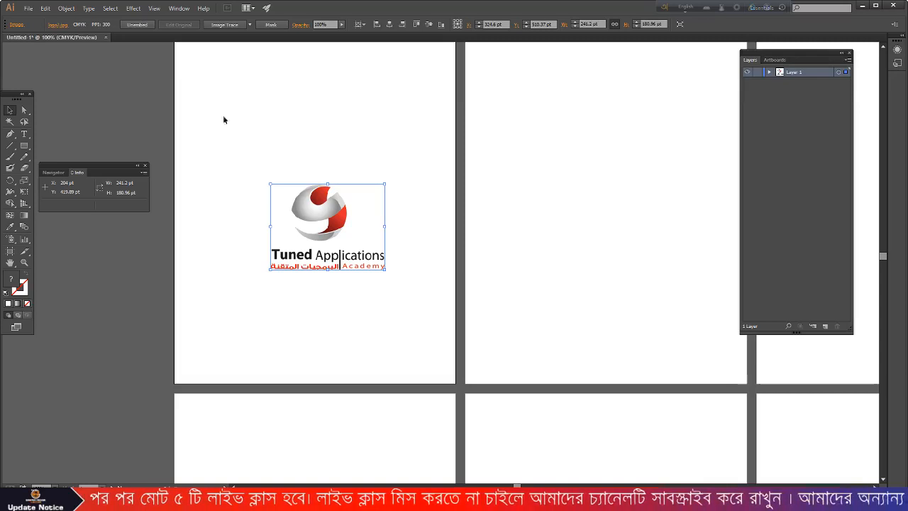
pyautogui.moveTo(324, 202); pyautogui.dragTo(163, 94)
pyautogui.scroll(-1, 349, 248)
pyautogui.scroll(-2, 349, 248)
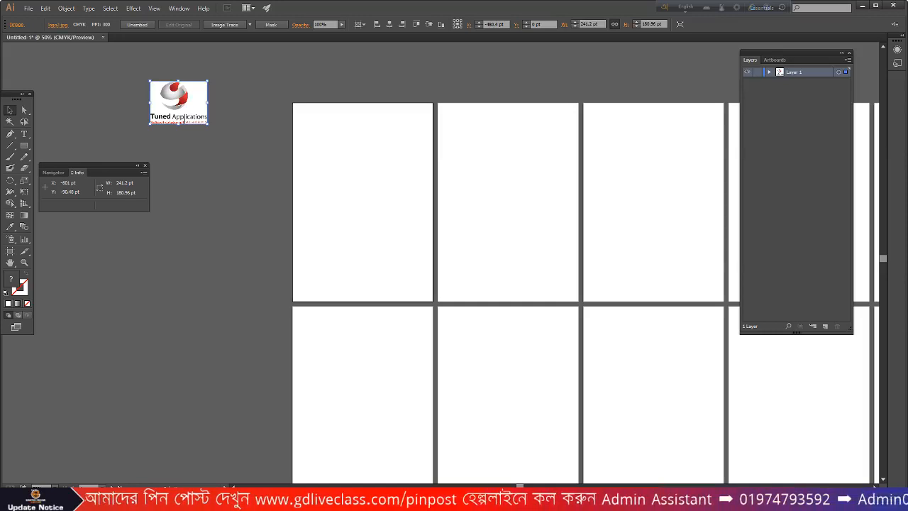
pyautogui.hotkey('ctrl', 'o')
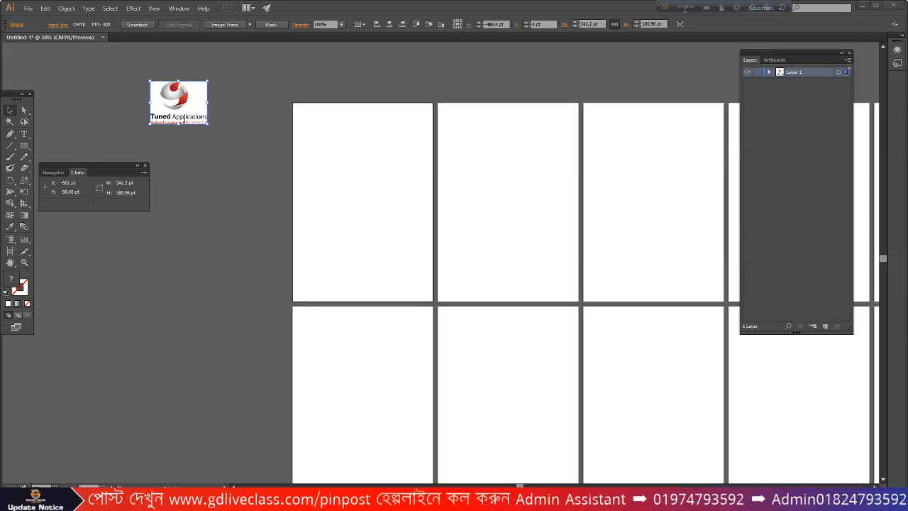
# - Go to the YouTube channel's PLAYLISTS page and scroll through it
pyautogui.scroll(4, 386, 107)
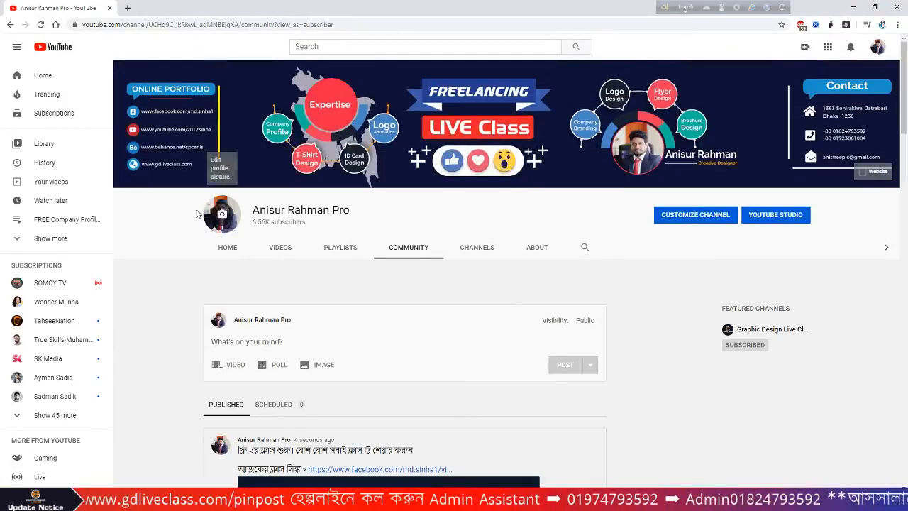
pyautogui.click(877, 47)
pyautogui.click(780, 109)
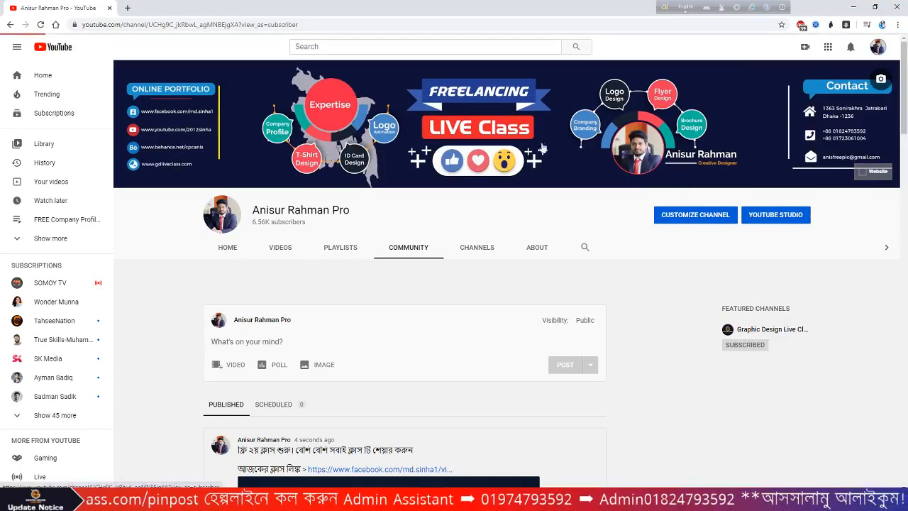
pyautogui.click(349, 254)
pyautogui.scroll(-2, 349, 254)
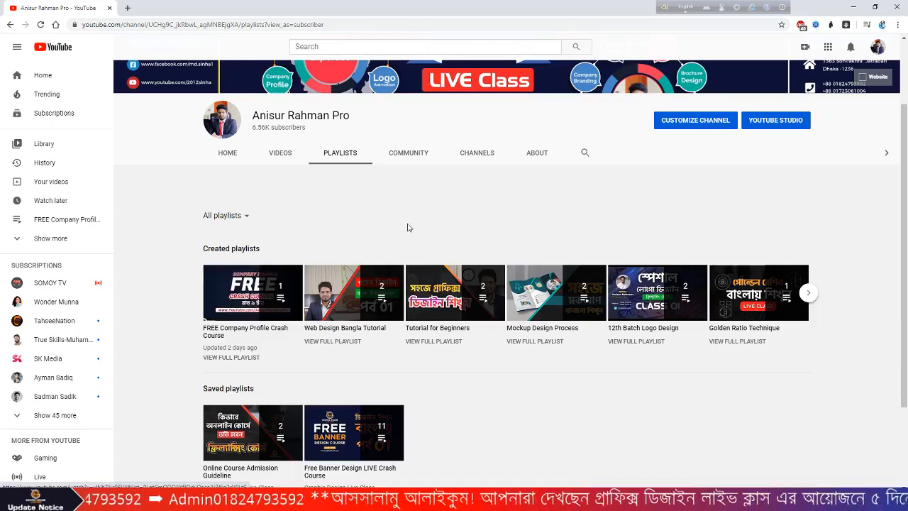
pyautogui.scroll(2, 405, 227)
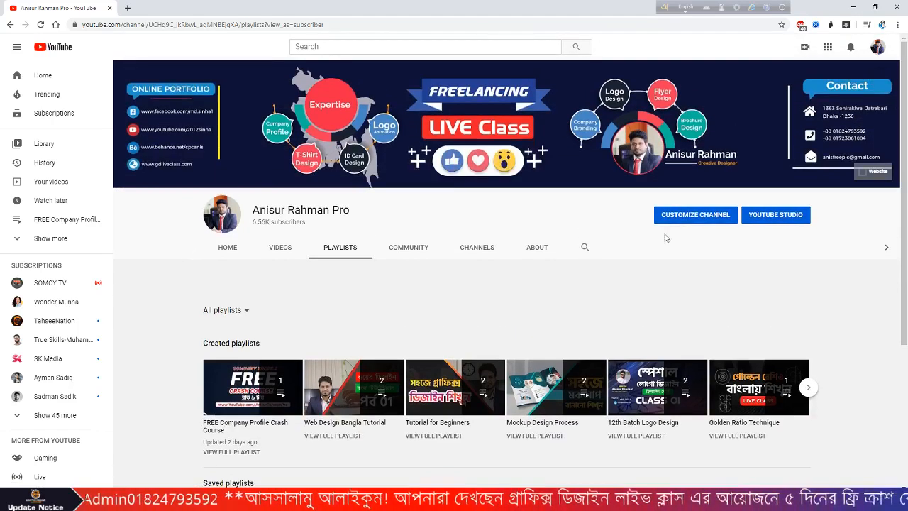
pyautogui.scroll(-3, 277, 386)
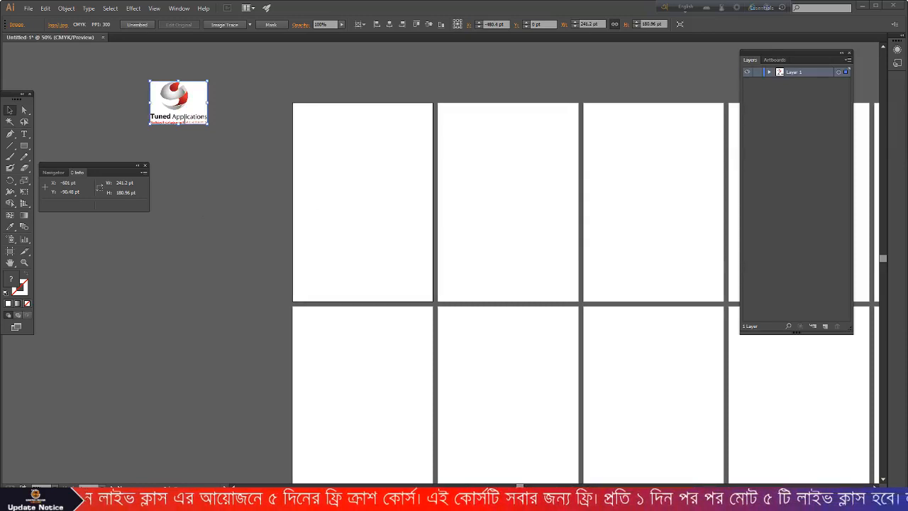
# - Search graphicriver.net for 'company profile' templates and scroll the results
pyautogui.moveTo(362, 29); pyautogui.dragTo(362, 26)
pyautogui.write('graphicriver.net')
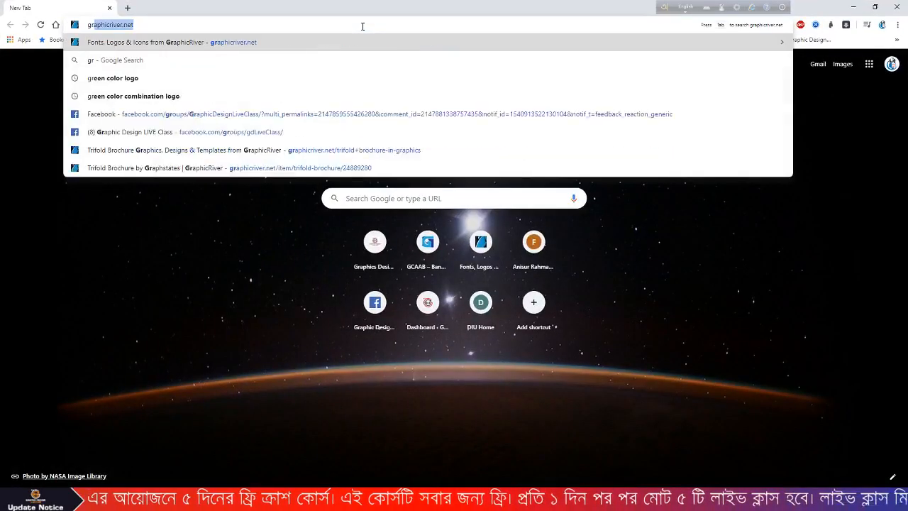
pyautogui.press('Return')
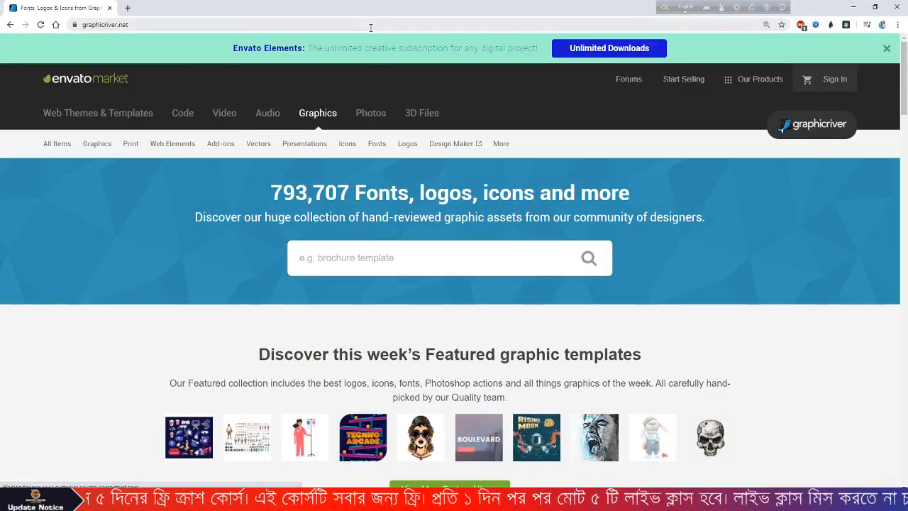
pyautogui.scroll(-2, 308, 192)
pyautogui.click(340, 163)
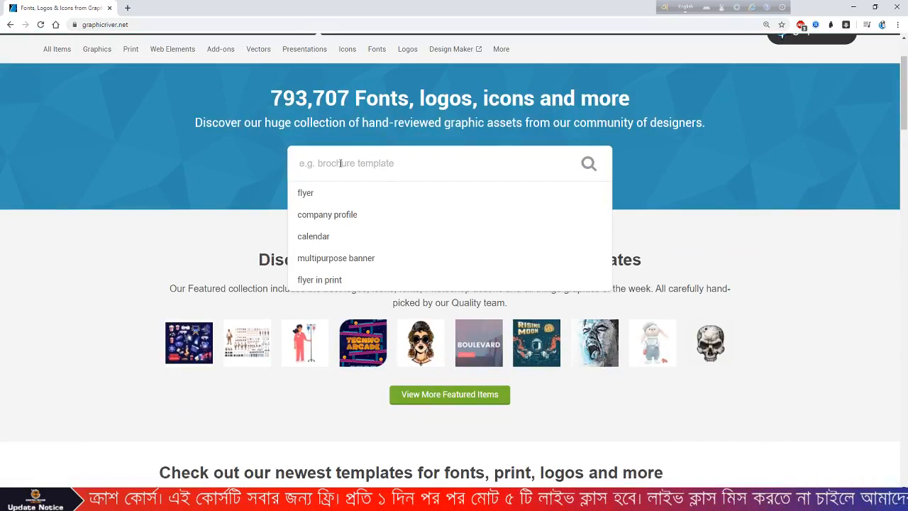
pyautogui.click(348, 216)
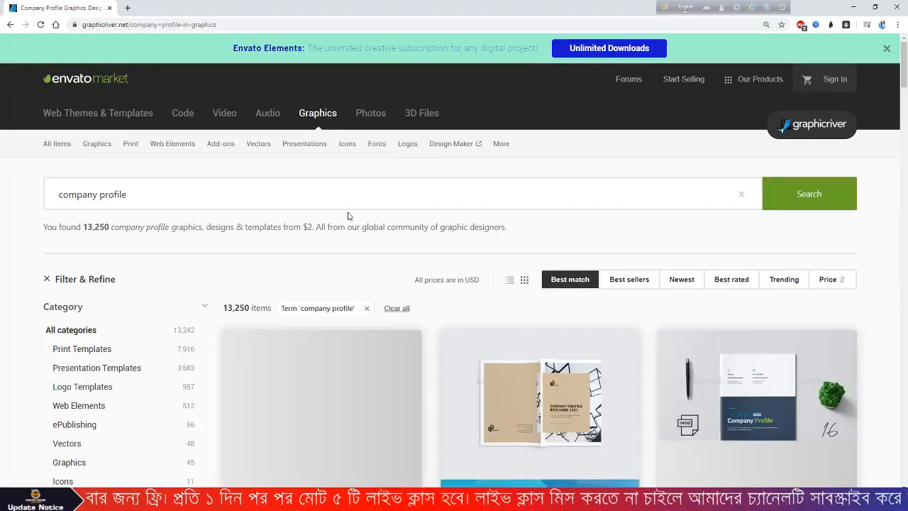
pyautogui.scroll(-3, 447, 212)
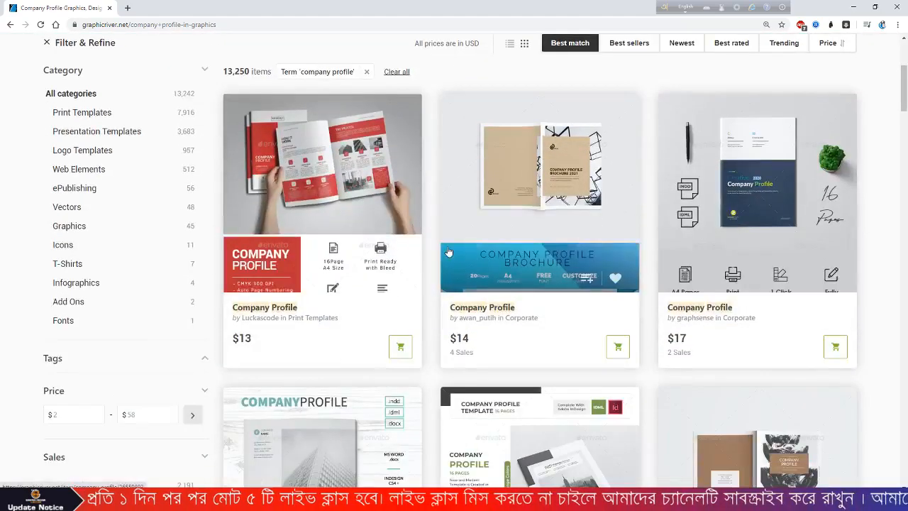
pyautogui.scroll(-4, 451, 253)
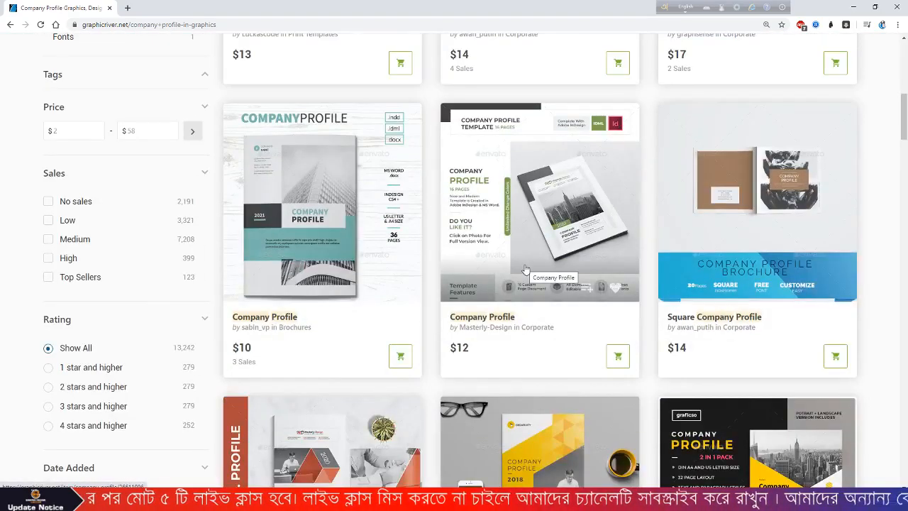
pyautogui.scroll(-2, 526, 269)
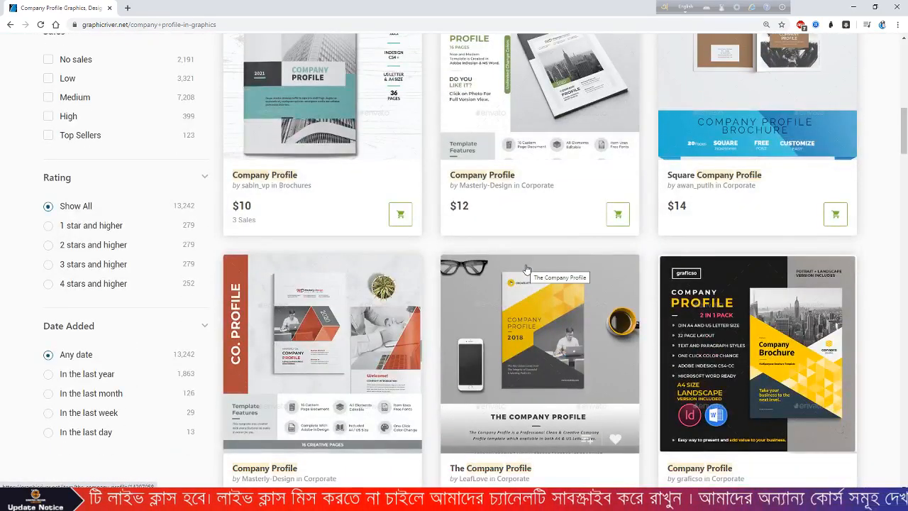
pyautogui.scroll(-5, 526, 268)
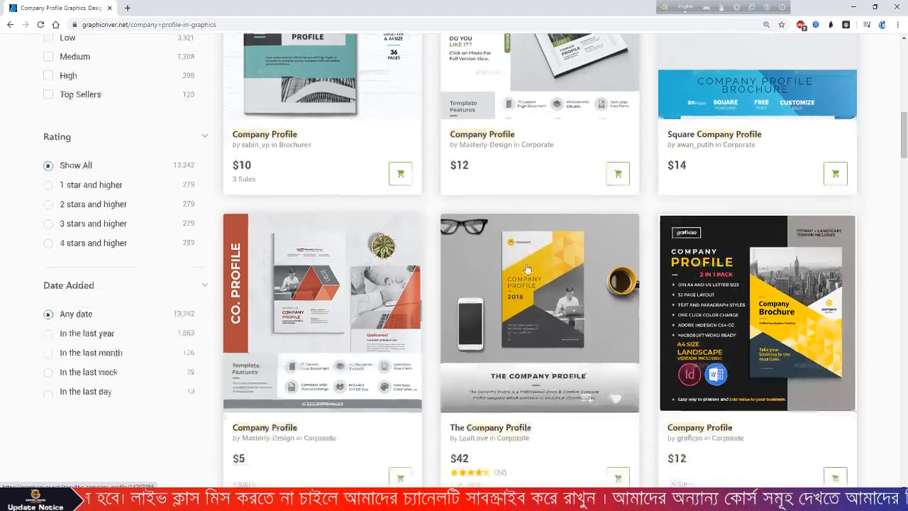
pyautogui.scroll(4, 630, 310)
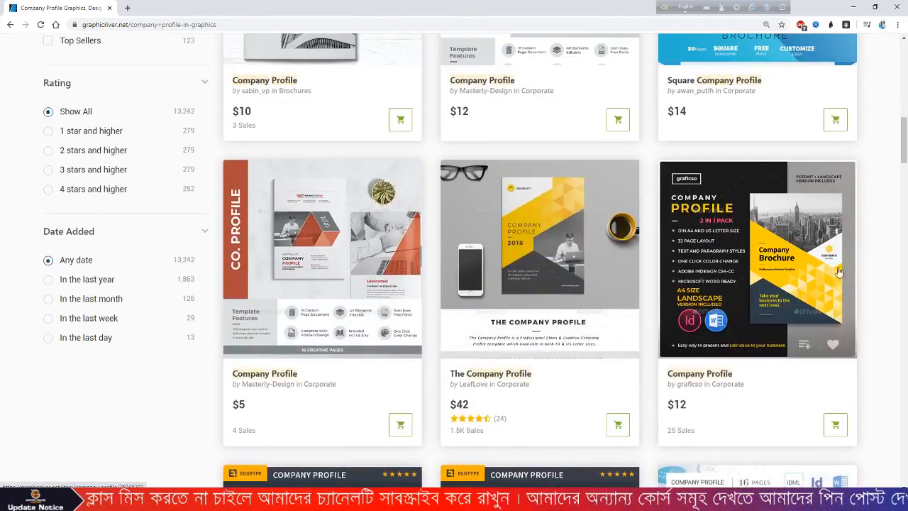
pyautogui.scroll(-3, 718, 307)
pyautogui.scroll(-3, 719, 307)
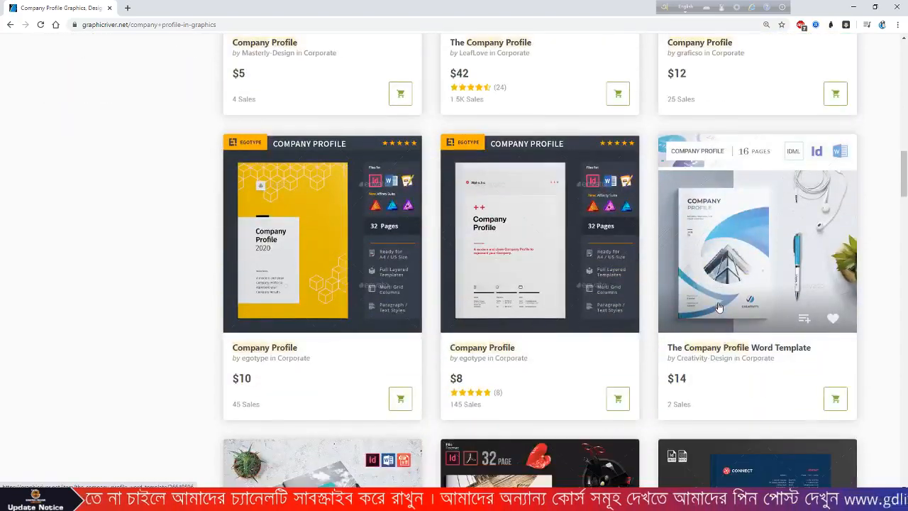
pyautogui.scroll(-3, 719, 305)
pyautogui.scroll(-10, 718, 303)
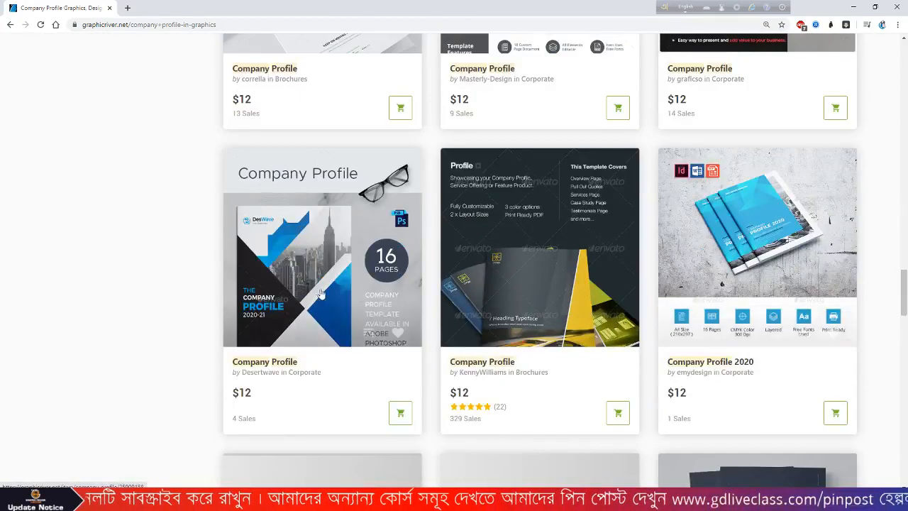
# - Study the blue-and-black Company Profile template previews, then return to Illustrator
pyautogui.click(313, 291)
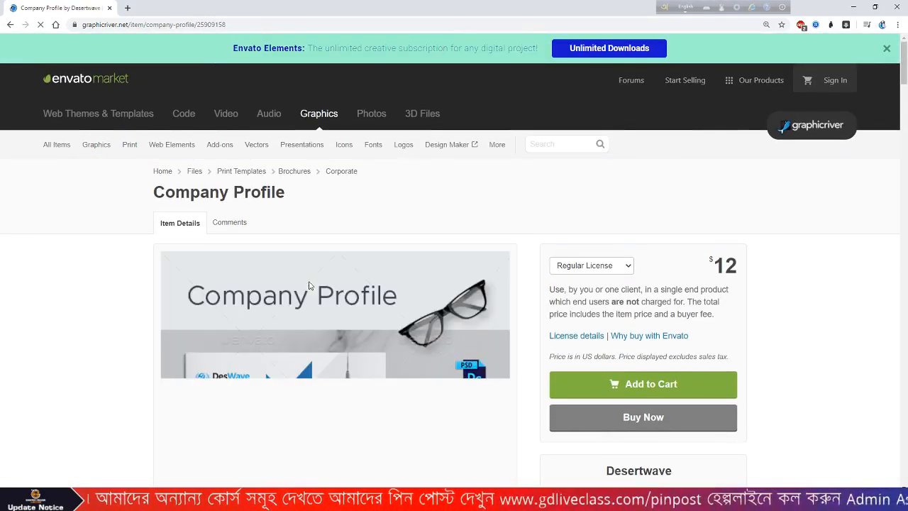
pyautogui.scroll(-3, 323, 248)
pyautogui.scroll(-1, 323, 248)
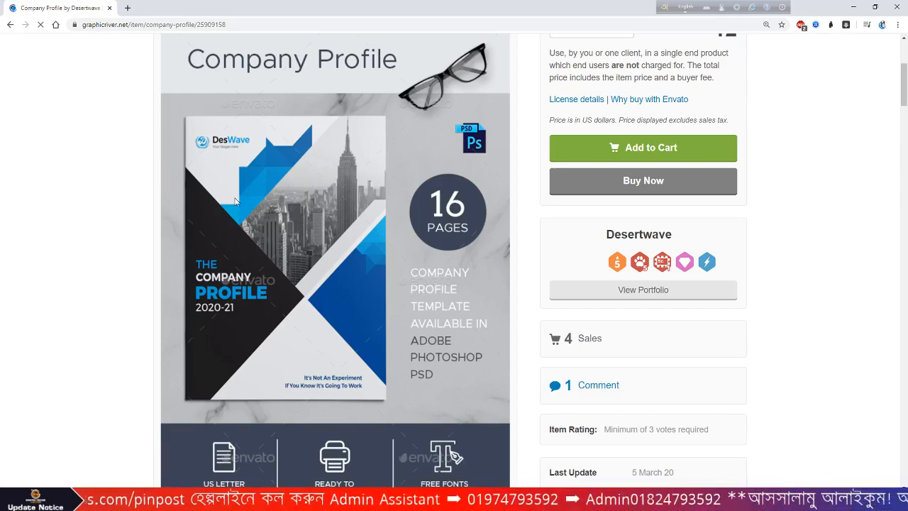
pyautogui.scroll(-10, 236, 202)
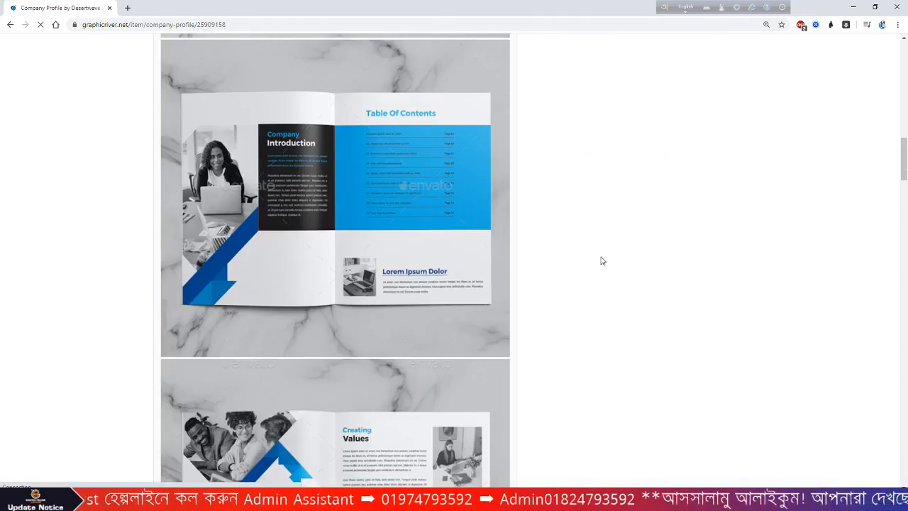
pyautogui.scroll(10, 376, 286)
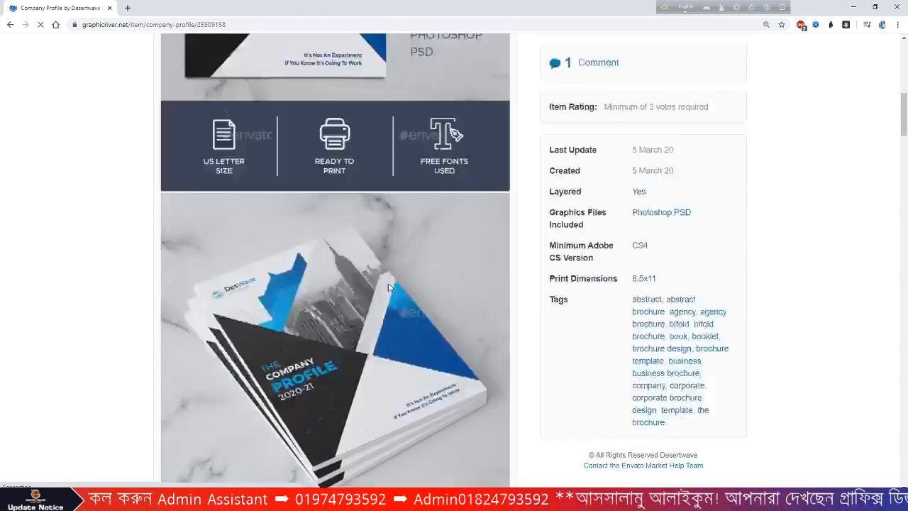
pyautogui.click(340, 500)
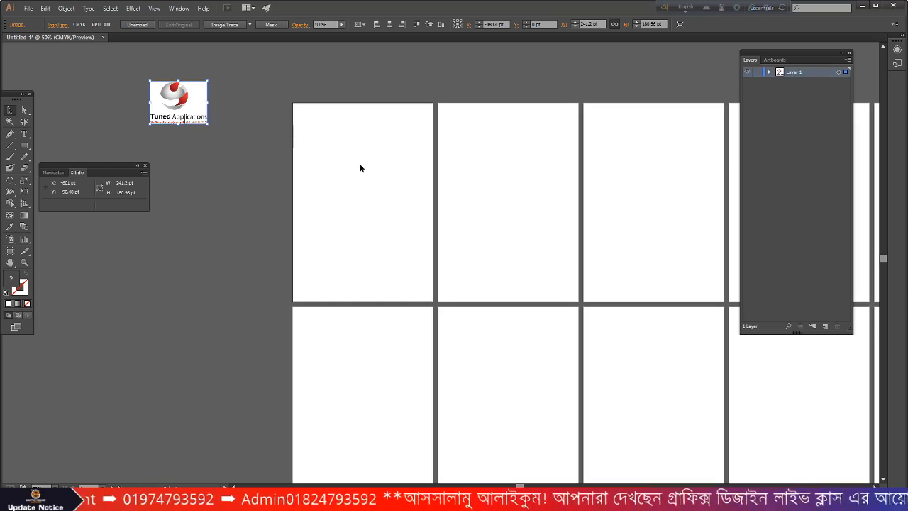
pyautogui.scroll(2, 362, 170)
# - Create a 3-sided polygon (triangle) near the top of the first page
pyautogui.click(25, 146)
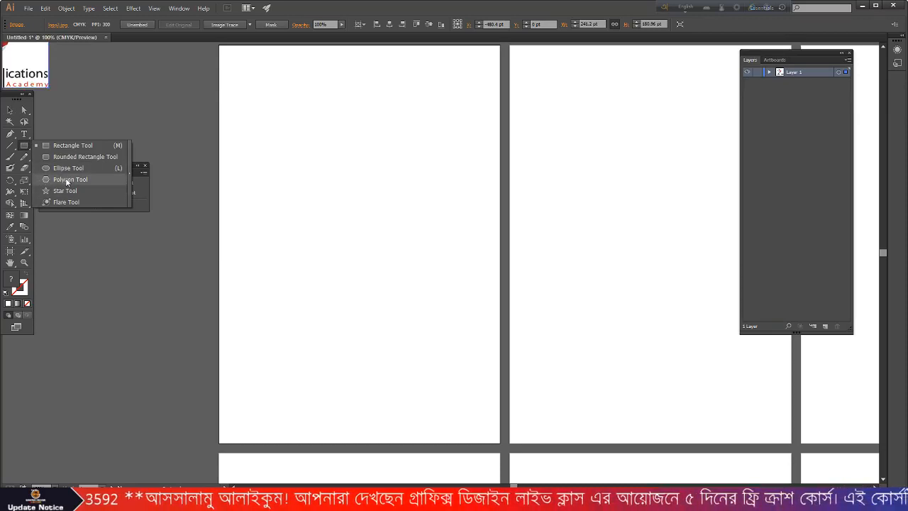
pyautogui.click(67, 179)
pyautogui.click(384, 169)
pyautogui.click(452, 245)
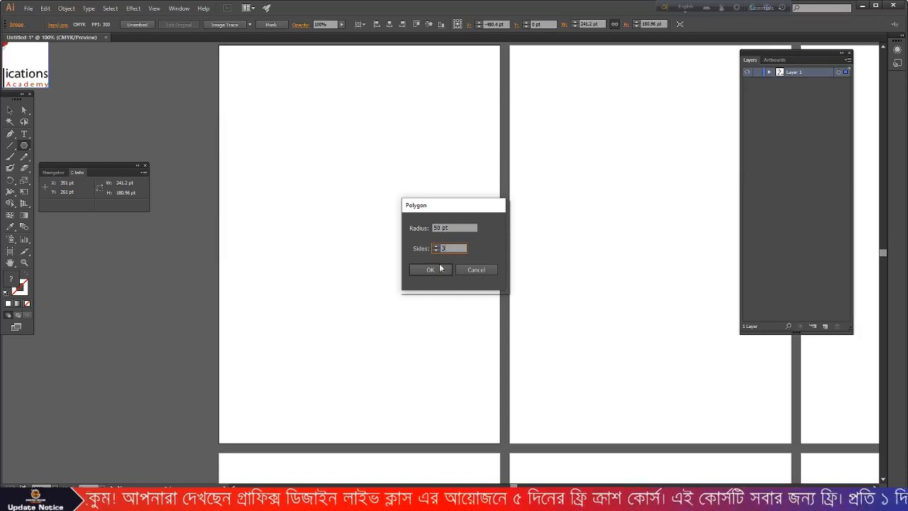
pyautogui.click(430, 269)
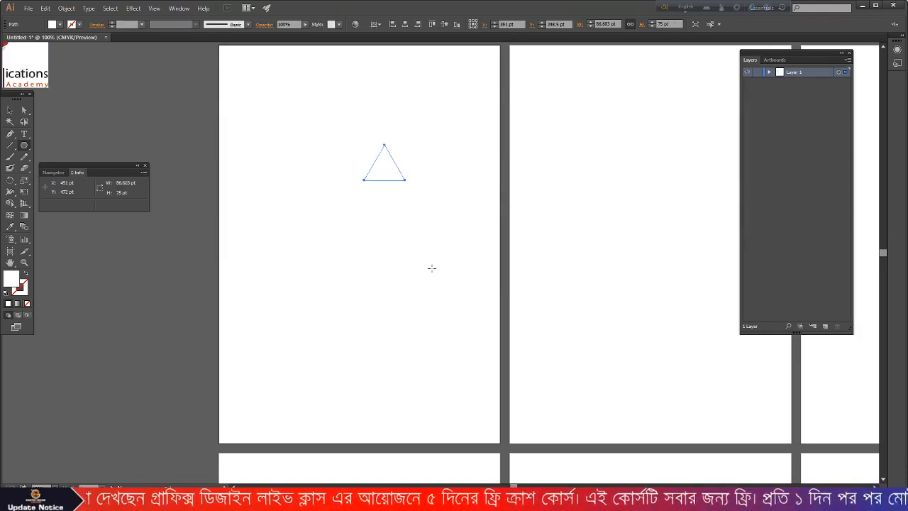
# - Fill the triangle with a sampled dark grey using the Eyedropper, then deselect it
pyautogui.scroll(3, 431, 264)
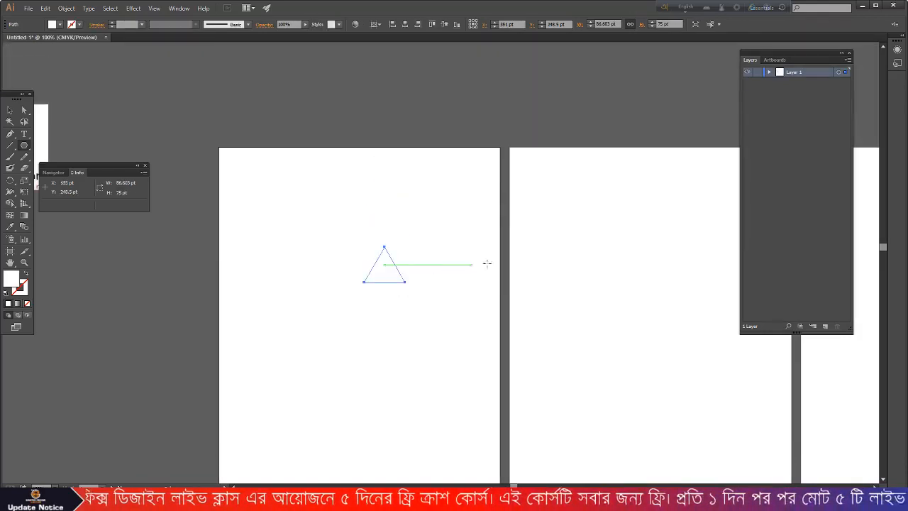
pyautogui.scroll(-2, 503, 263)
pyautogui.scroll(2, 407, 270)
pyautogui.scroll(-1, 407, 270)
pyautogui.click(11, 226)
pyautogui.scroll(-1, 84, 105)
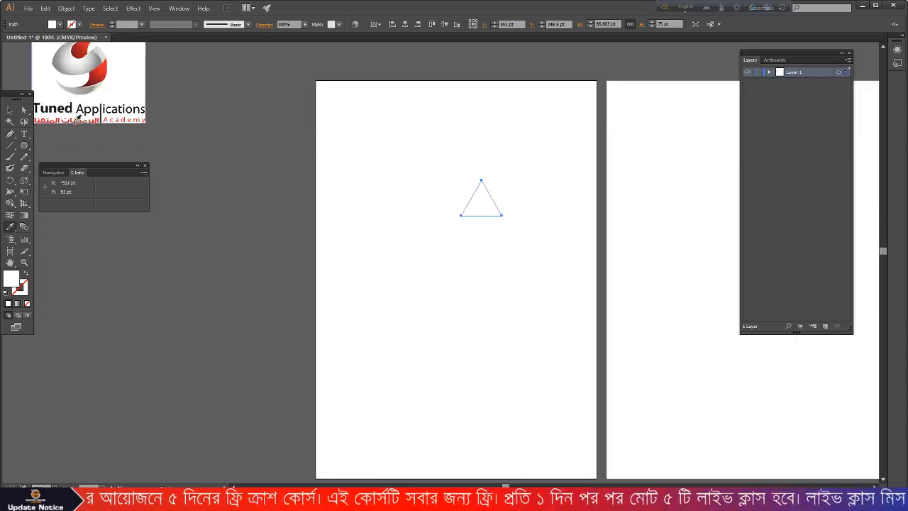
pyautogui.click(83, 105)
pyautogui.click(9, 110)
pyautogui.click(380, 154)
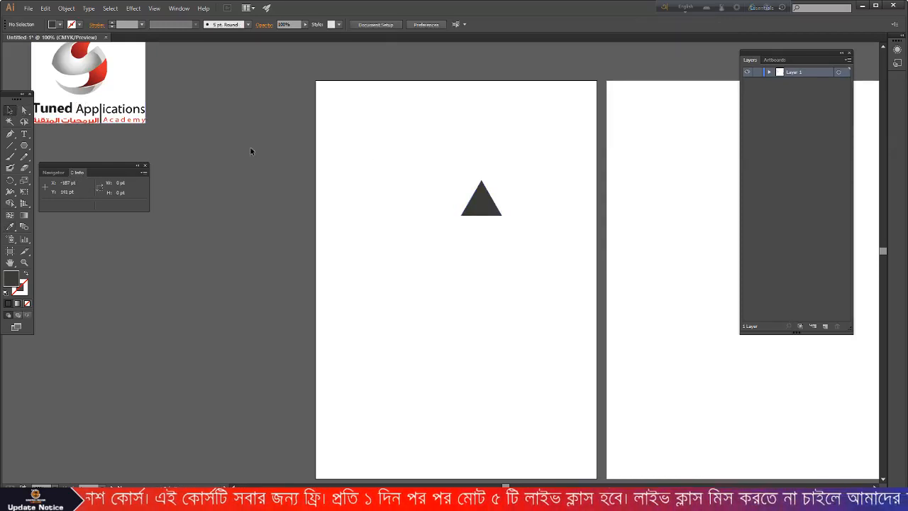
pyautogui.scroll(2, 102, 152)
pyautogui.scroll(-2, 99, 113)
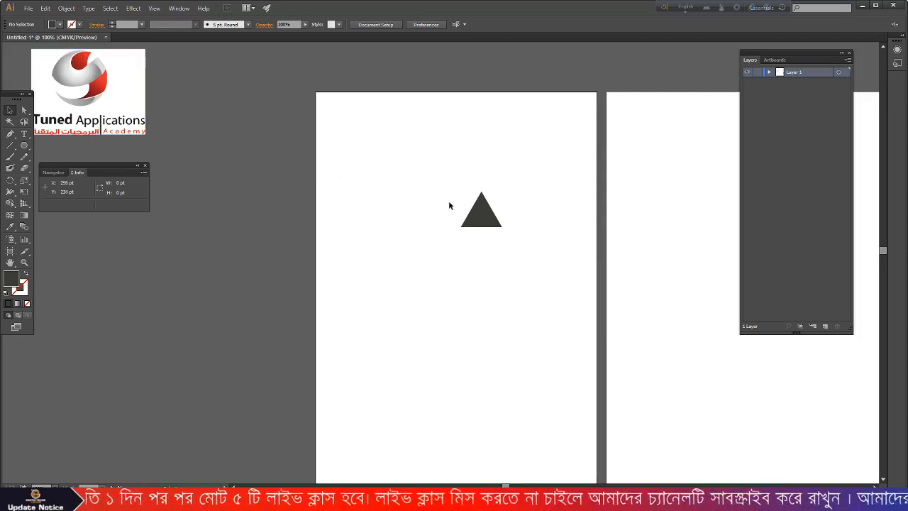
# - Move the triangle into the page's top-left corner, enlarge it to about 136.8 × 157.9 pt, and align it to the left edge
pyautogui.moveTo(478, 214); pyautogui.dragTo(402, 186)
pyautogui.scroll(1, 341, 168)
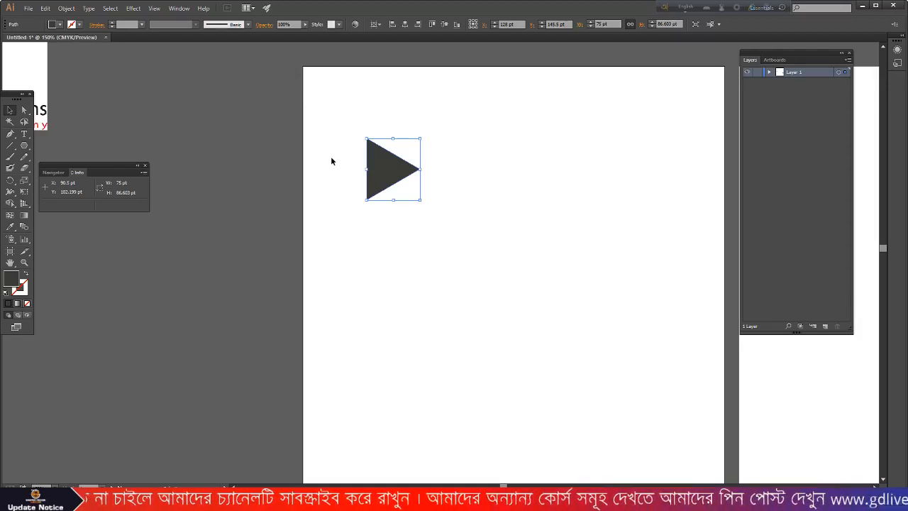
pyautogui.moveTo(388, 170); pyautogui.dragTo(335, 121)
pyautogui.moveTo(368, 91); pyautogui.dragTo(401, 65)
pyautogui.moveTo(345, 104); pyautogui.dragTo(356, 105)
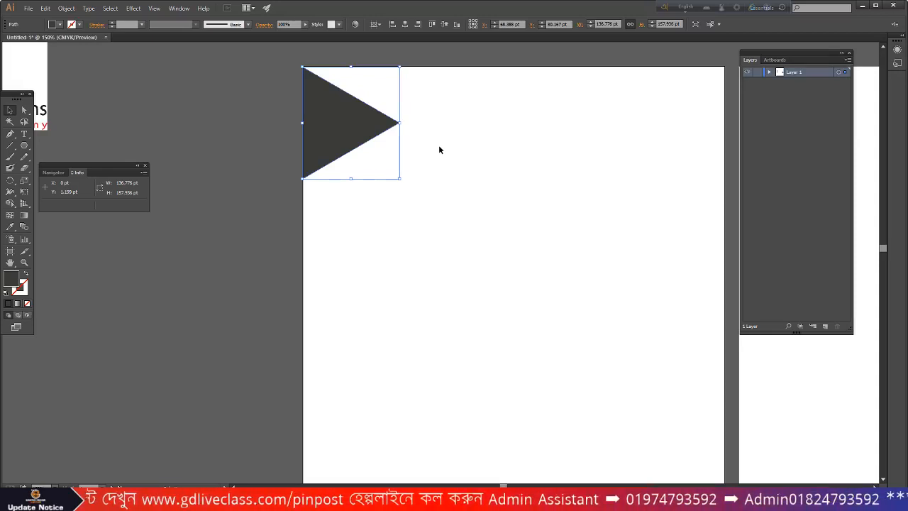
pyautogui.click(378, 158)
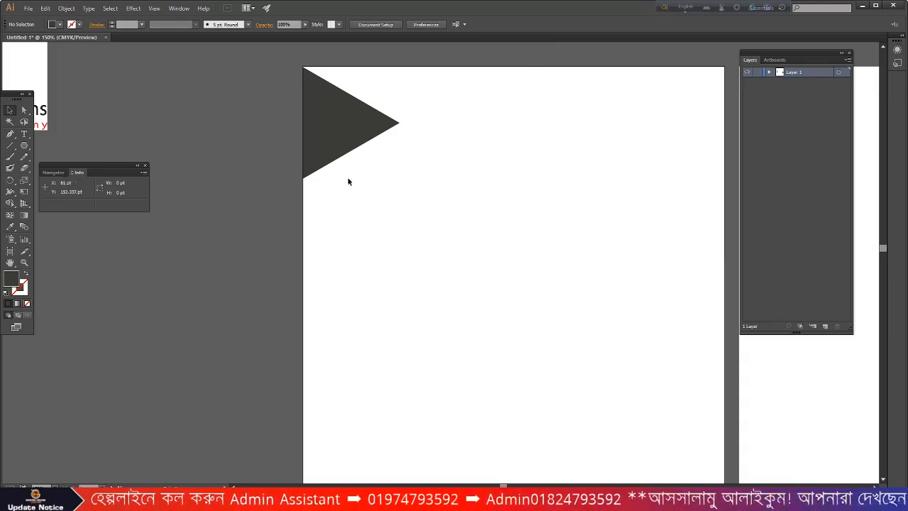
pyautogui.scroll(1, 371, 195)
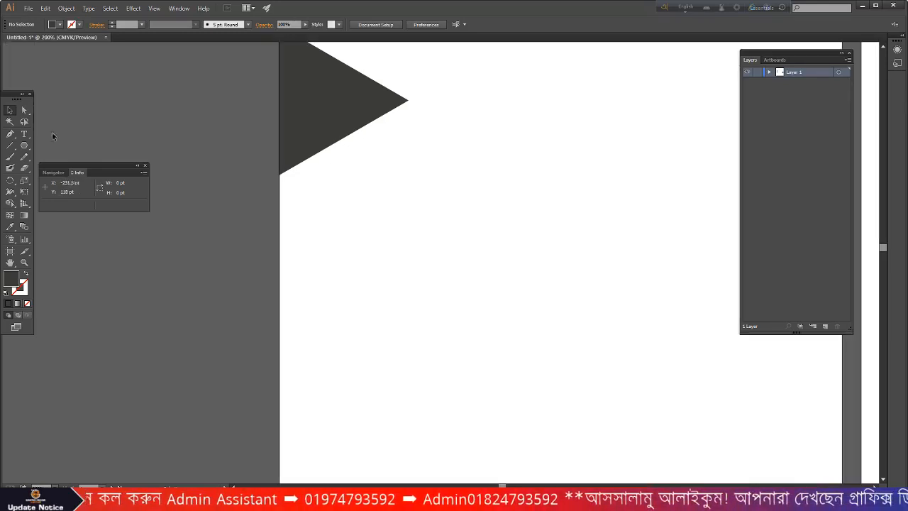
# - Draw a diagonal straight line along the triangle's lower edge
pyautogui.click(10, 145)
pyautogui.click(279, 174)
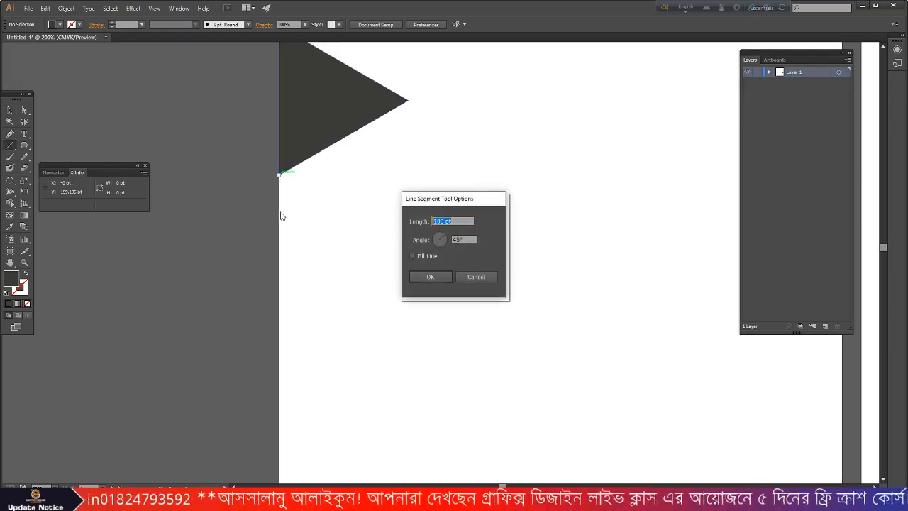
pyautogui.click(490, 281)
pyautogui.scroll(2, 428, 293)
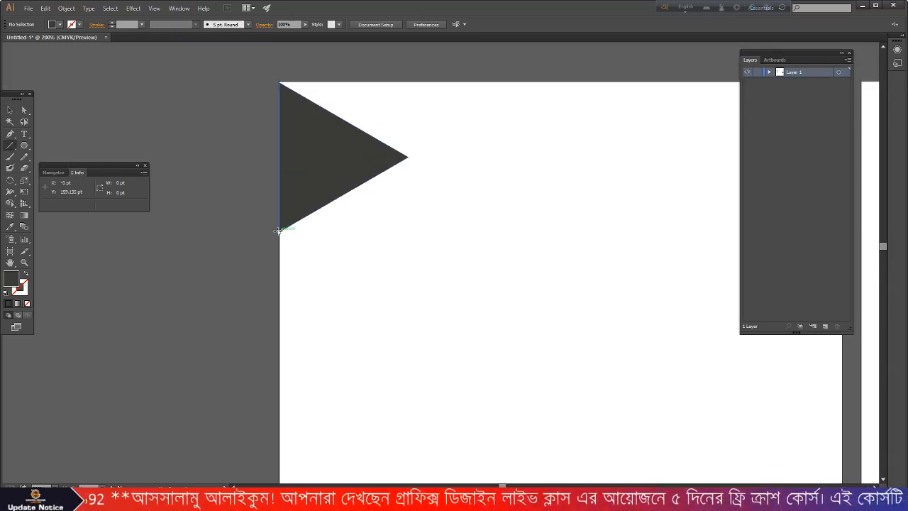
pyautogui.moveTo(279, 230); pyautogui.dragTo(569, 63)
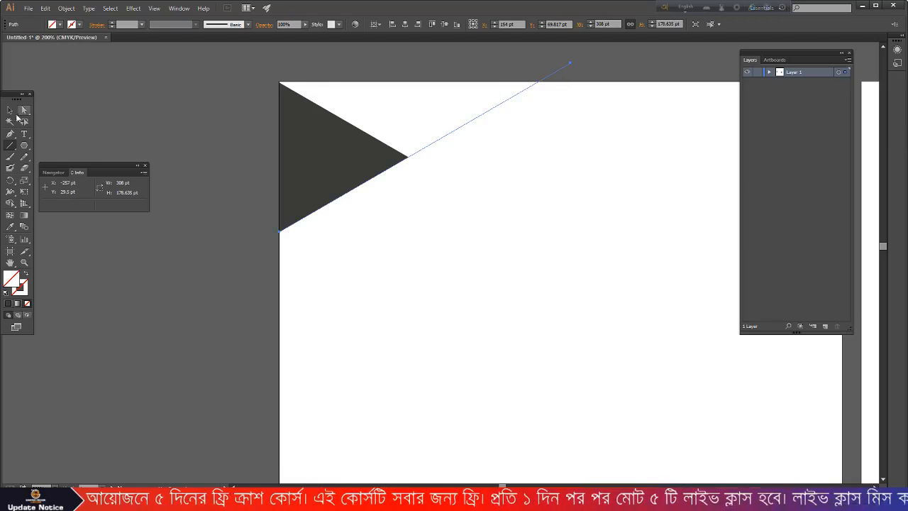
# - Give the line an 8 pt black stroke, then reposition and lengthen it below the triangle
pyautogui.click(9, 111)
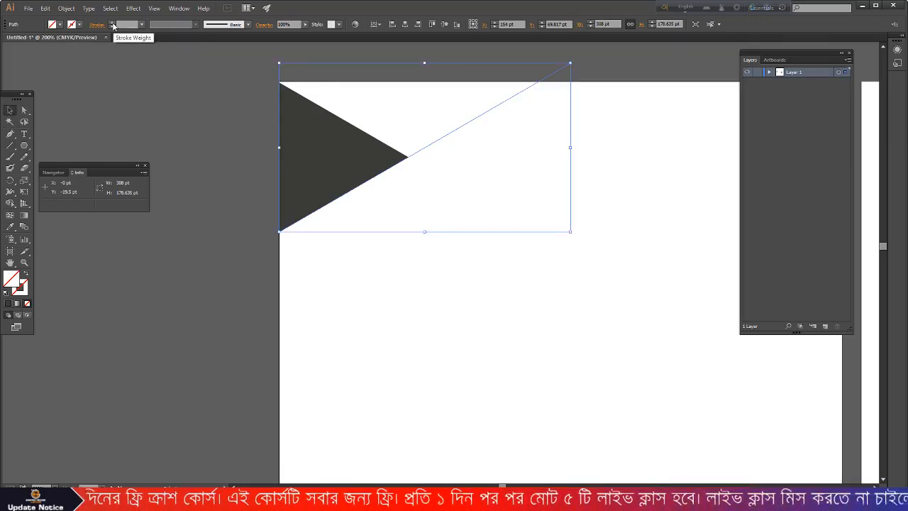
pyautogui.click(112, 25)
pyautogui.click(112, 26)
pyautogui.click(112, 25)
pyautogui.click(112, 25)
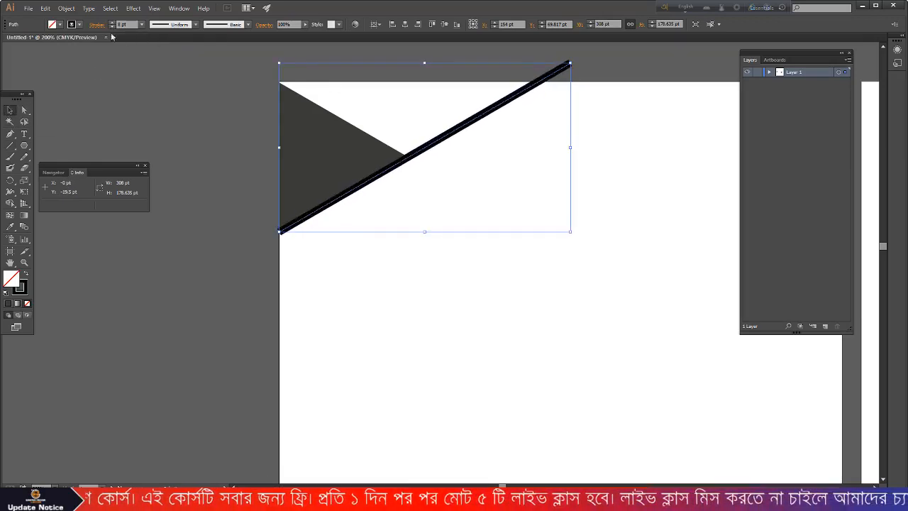
pyautogui.moveTo(456, 132); pyautogui.dragTo(433, 155)
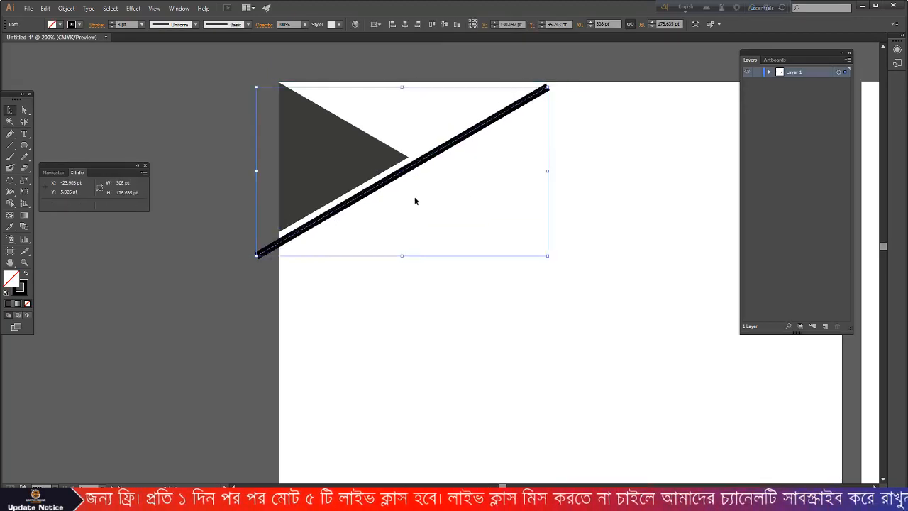
pyautogui.click(416, 197)
pyautogui.click(524, 106)
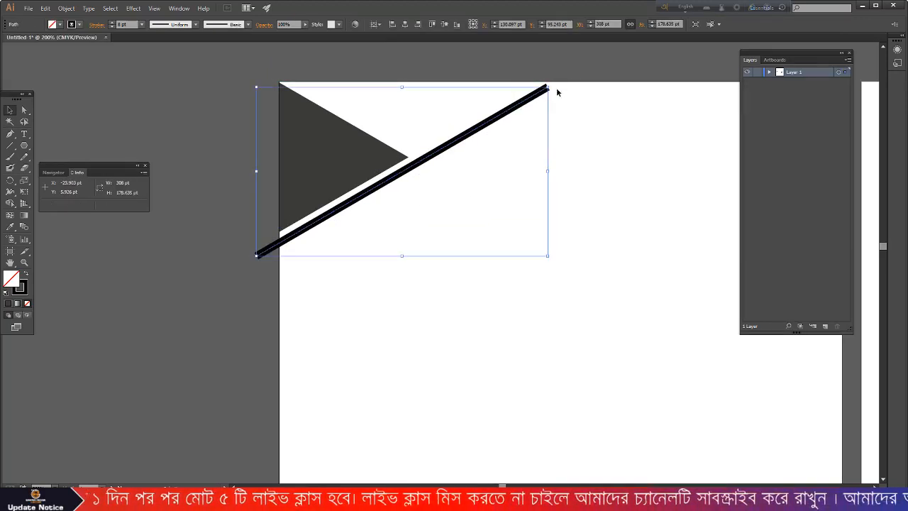
pyautogui.moveTo(548, 86); pyautogui.dragTo(586, 65)
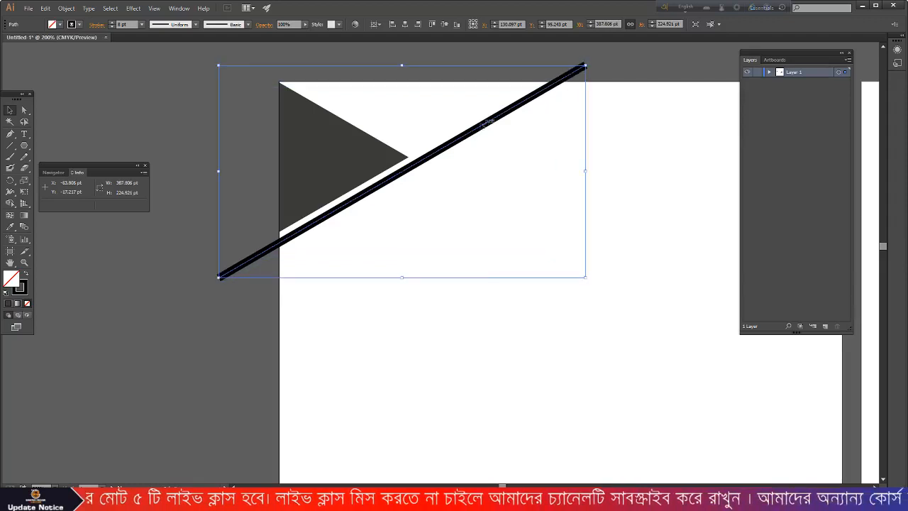
pyautogui.click(450, 190)
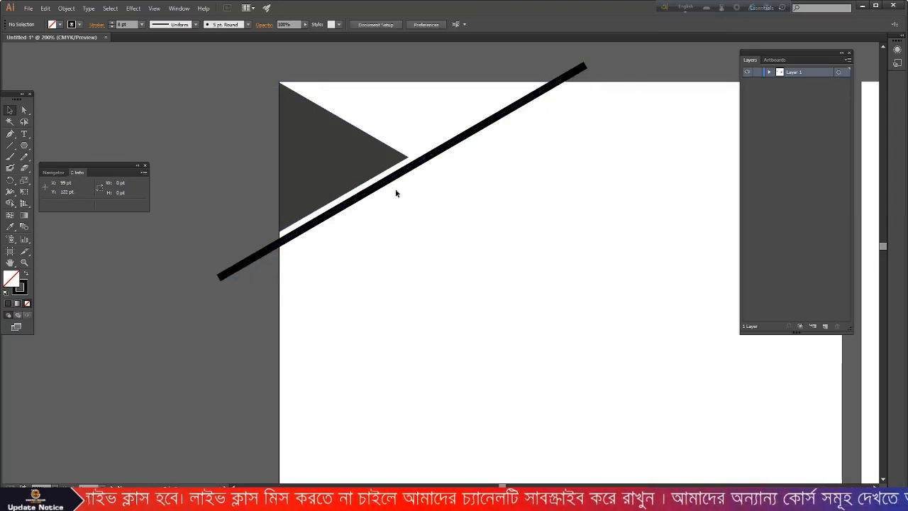
pyautogui.moveTo(398, 176)
pyautogui.mouseDown()
pyautogui.moveTo(421, 234)
pyautogui.moveTo(401, 169)
pyautogui.mouseUp()
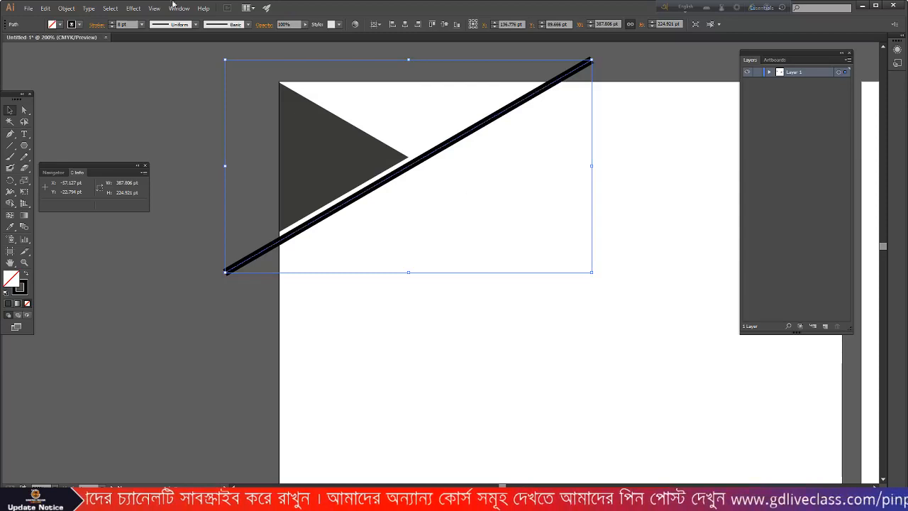
# - Expand the line into a filled shape and recolour it with the triangle's dark grey
pyautogui.click(66, 8)
pyautogui.click(99, 109)
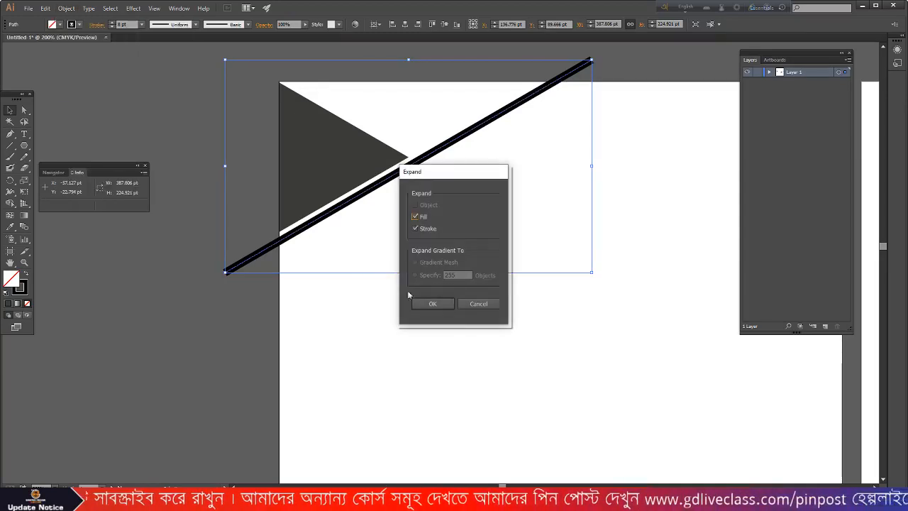
pyautogui.click(431, 304)
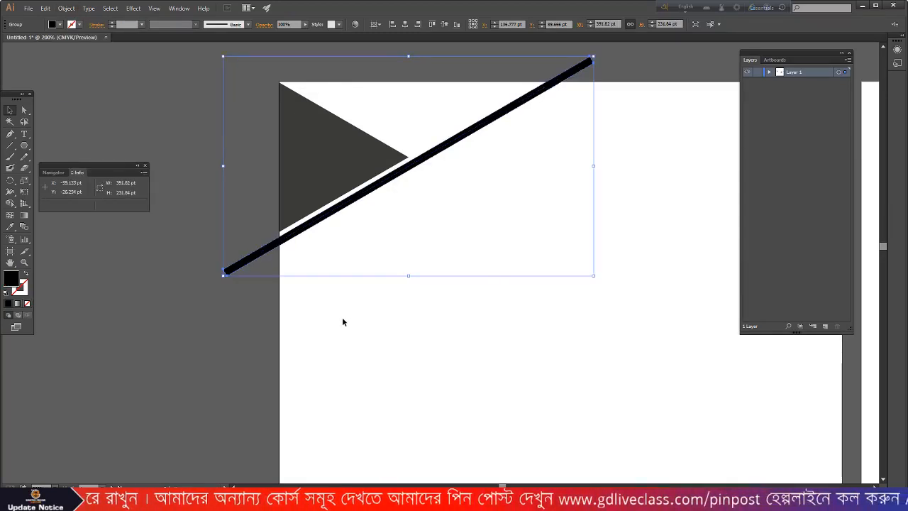
pyautogui.click(10, 227)
pyautogui.click(304, 136)
pyautogui.click(10, 110)
pyautogui.click(468, 307)
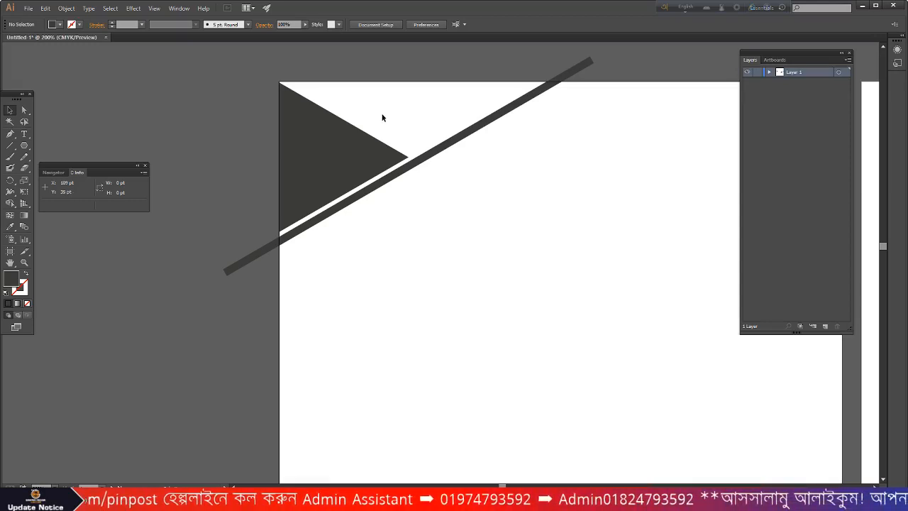
pyautogui.scroll(-1, 382, 117)
# - Duplicate the triangle, rotate it to point left, enlarge it, and snap its right side to the page edge
pyautogui.click(360, 125)
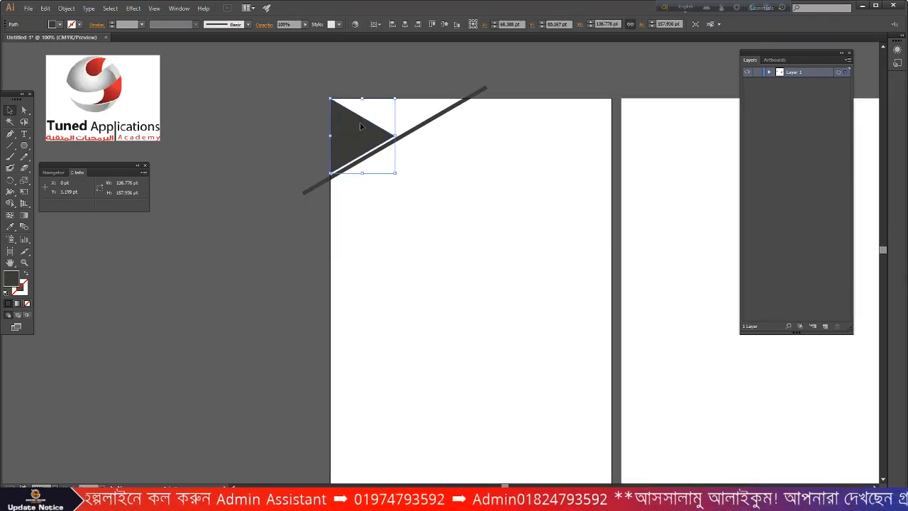
pyautogui.scroll(-2, 360, 122)
pyautogui.moveTo(356, 92); pyautogui.dragTo(523, 273)
pyautogui.moveTo(565, 232); pyautogui.dragTo(496, 305)
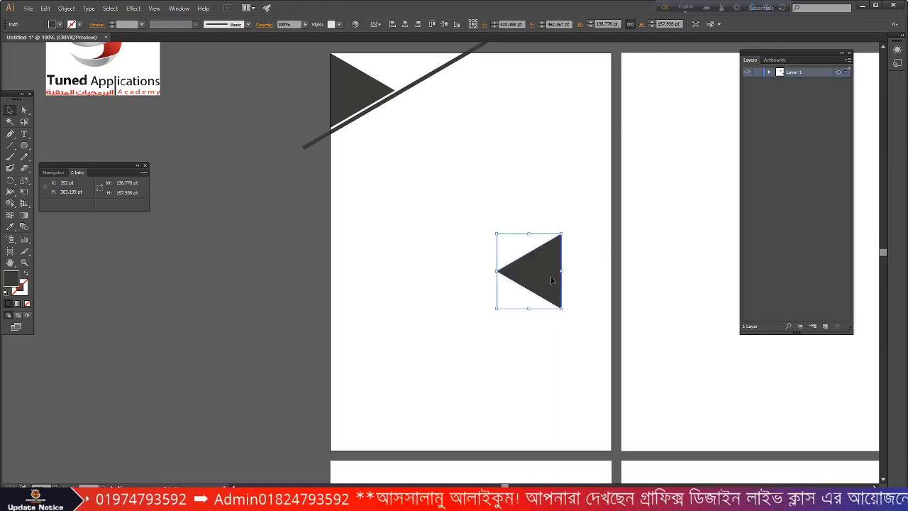
pyautogui.moveTo(562, 234)
pyautogui.mouseDown()
pyautogui.moveTo(616, 170)
pyautogui.moveTo(572, 249)
pyautogui.moveTo(575, 242)
pyautogui.mouseUp()
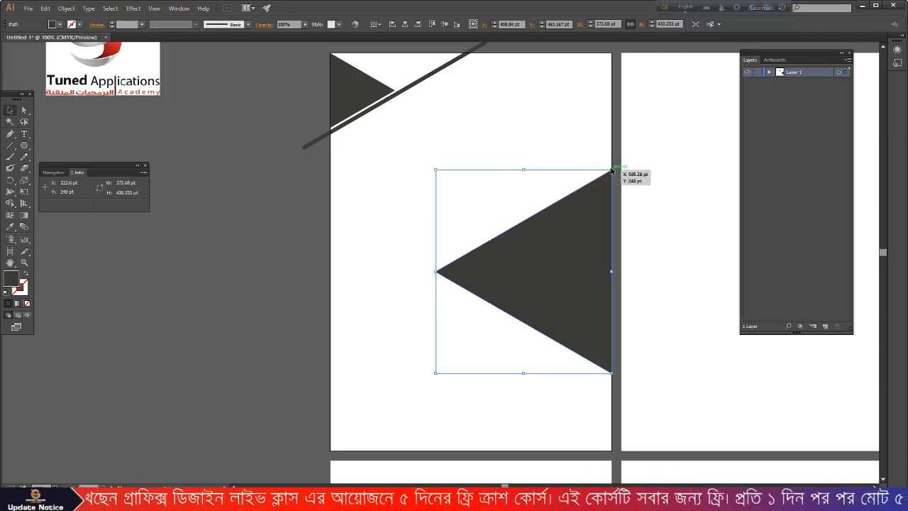
pyautogui.moveTo(611, 170); pyautogui.dragTo(588, 223)
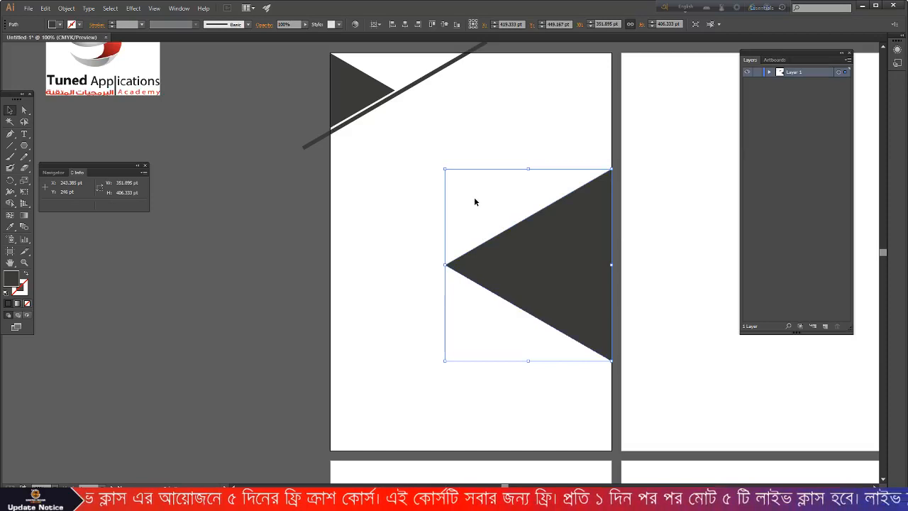
pyautogui.click(378, 184)
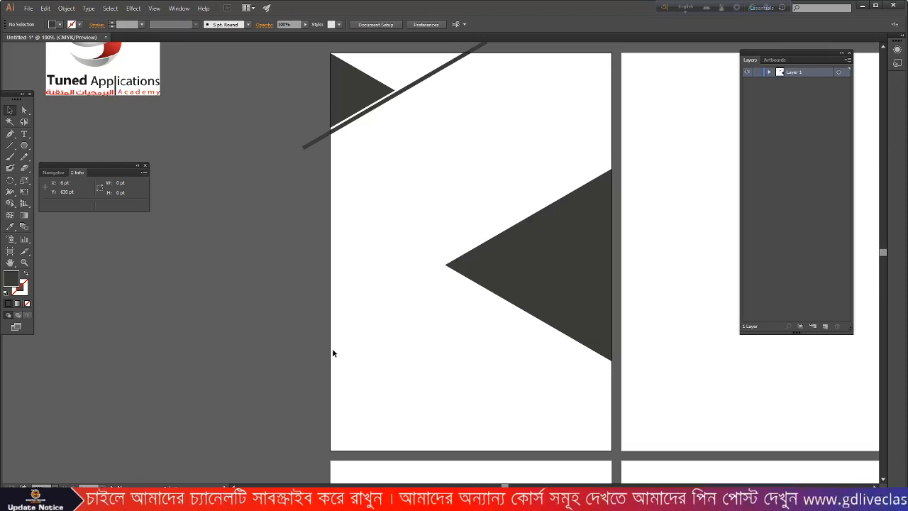
pyautogui.click(580, 263)
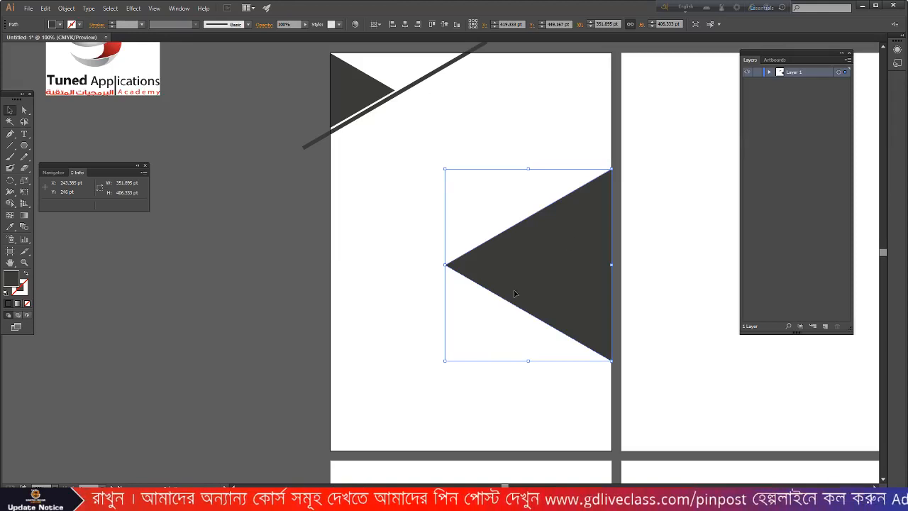
pyautogui.scroll(2, 515, 292)
pyautogui.click(10, 226)
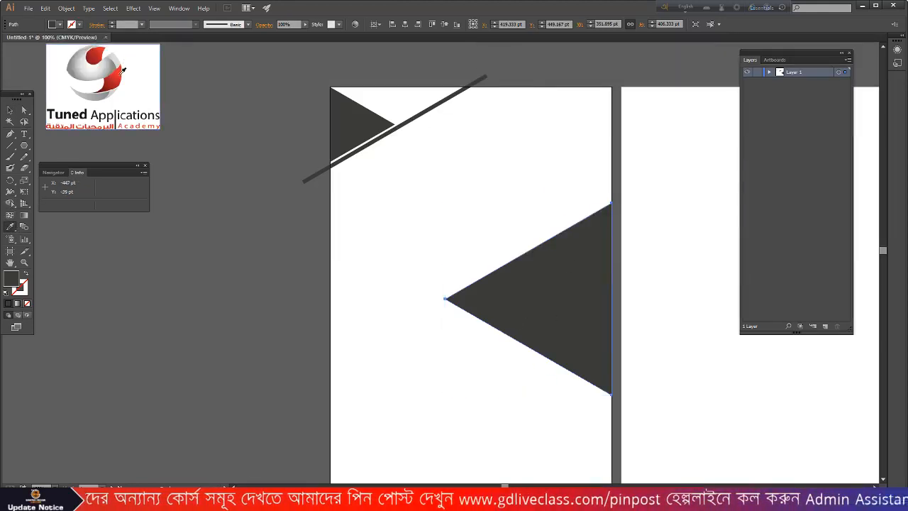
pyautogui.click(123, 68)
pyautogui.click(98, 52)
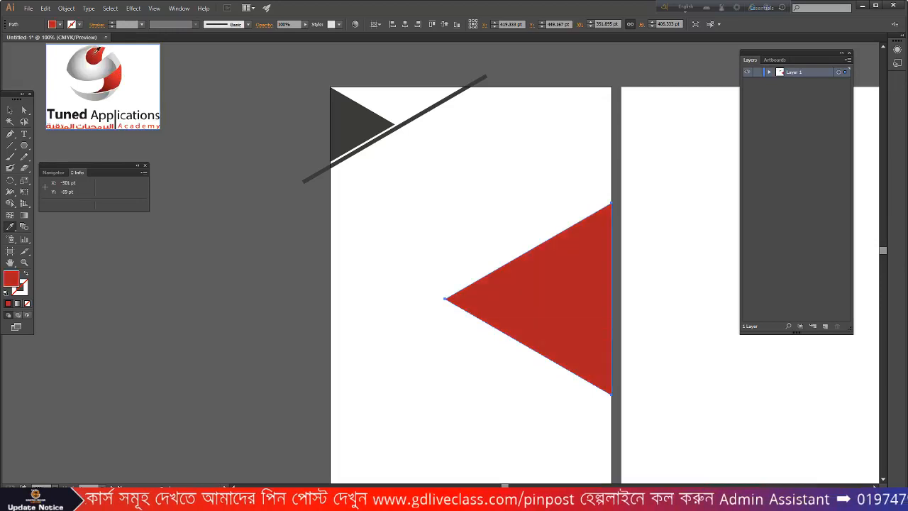
pyautogui.click(100, 51)
pyautogui.click(10, 110)
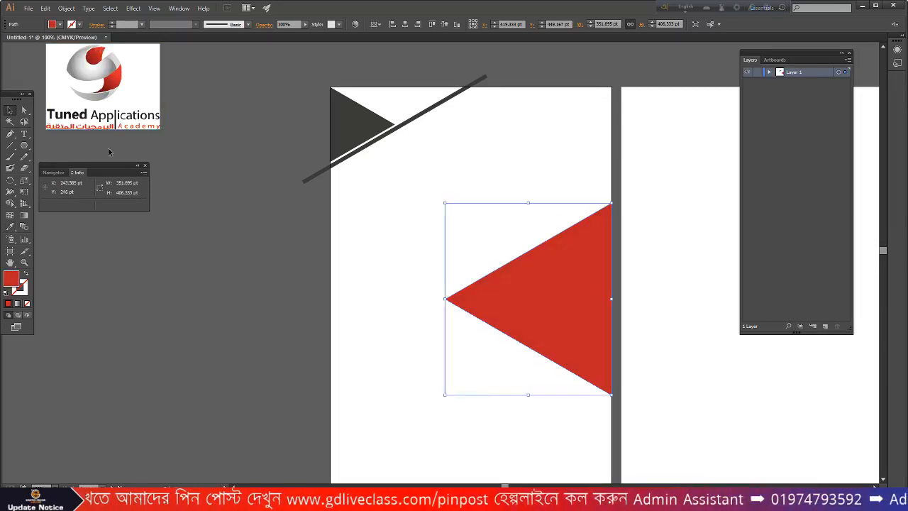
pyautogui.click(387, 250)
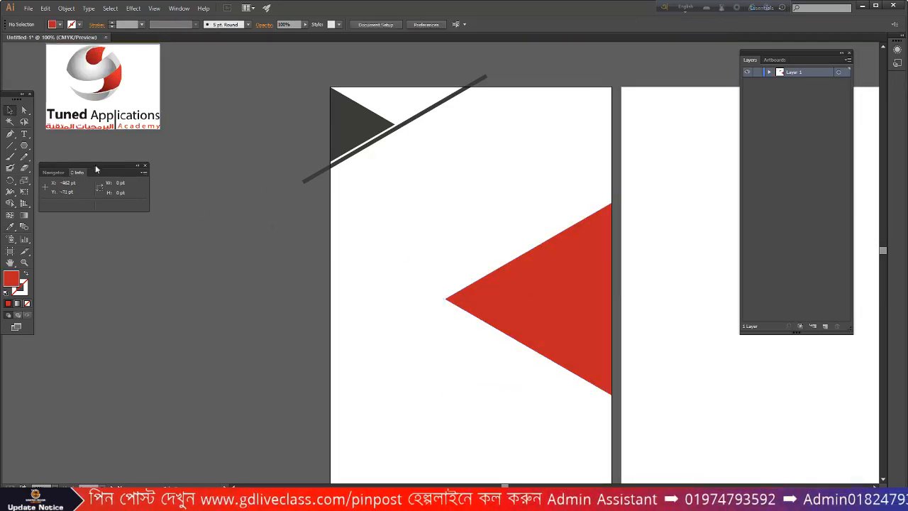
pyautogui.click(11, 135)
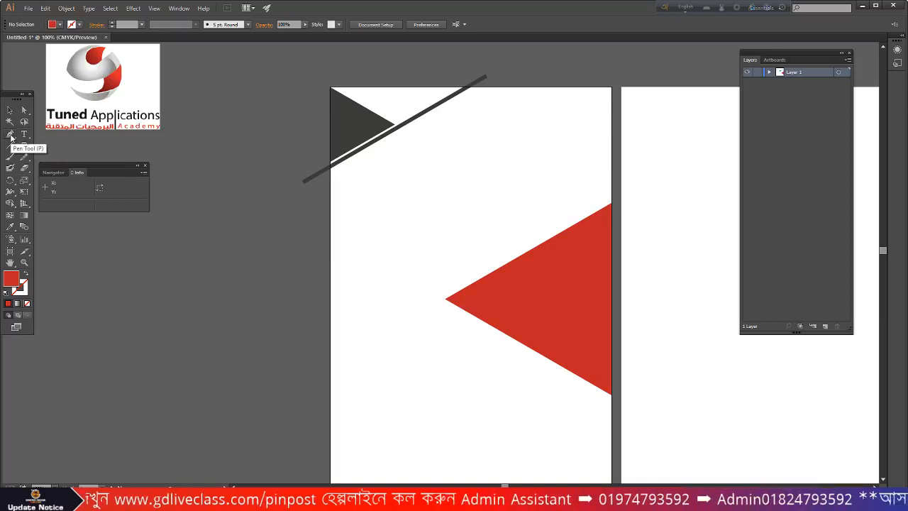
pyautogui.click(10, 110)
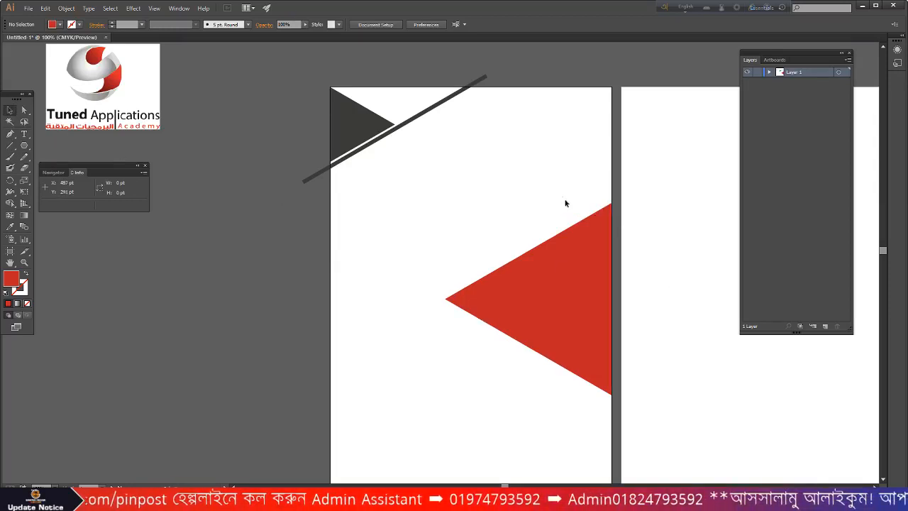
pyautogui.click(575, 273)
pyautogui.click(10, 134)
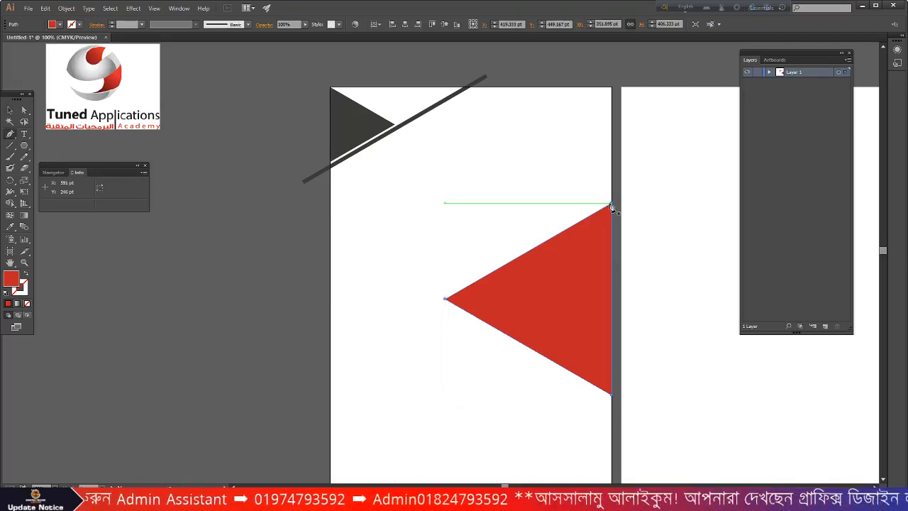
pyautogui.moveTo(612, 205); pyautogui.dragTo(615, 207)
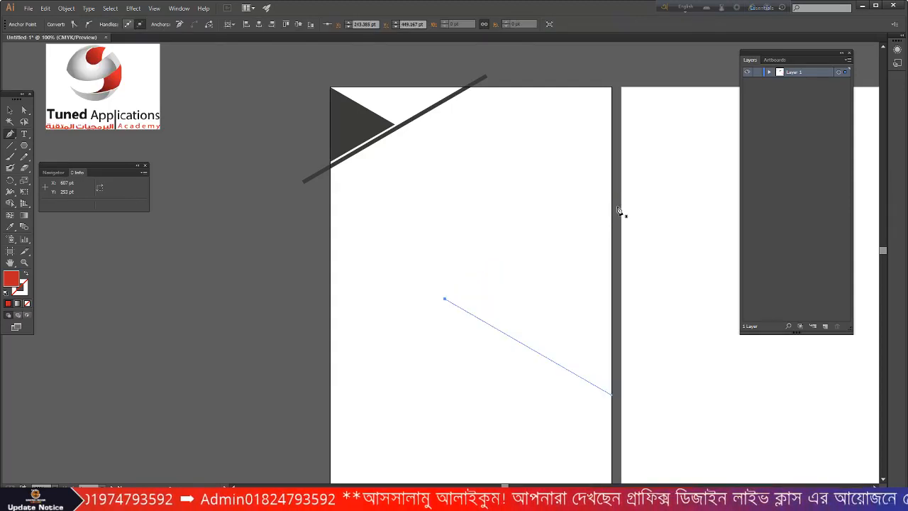
pyautogui.hotkey('ctrl', 'z')
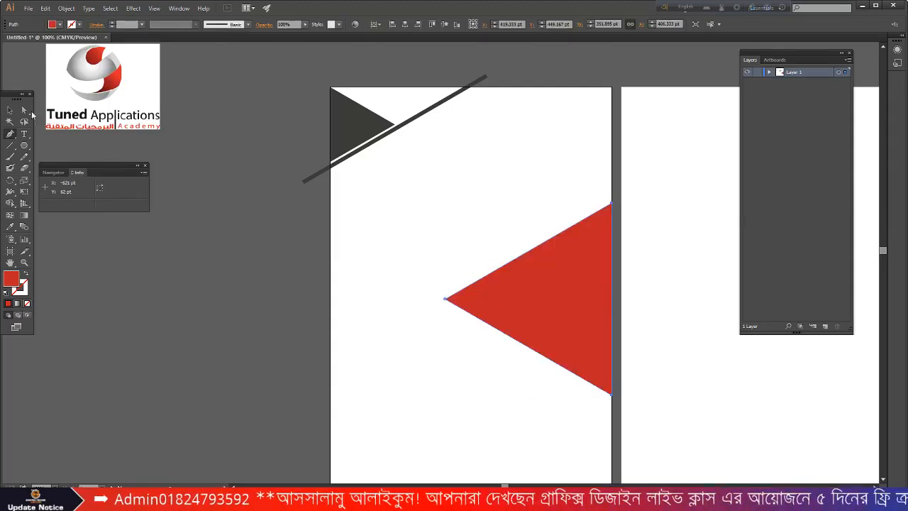
pyautogui.click(11, 111)
pyautogui.click(481, 187)
pyautogui.click(561, 271)
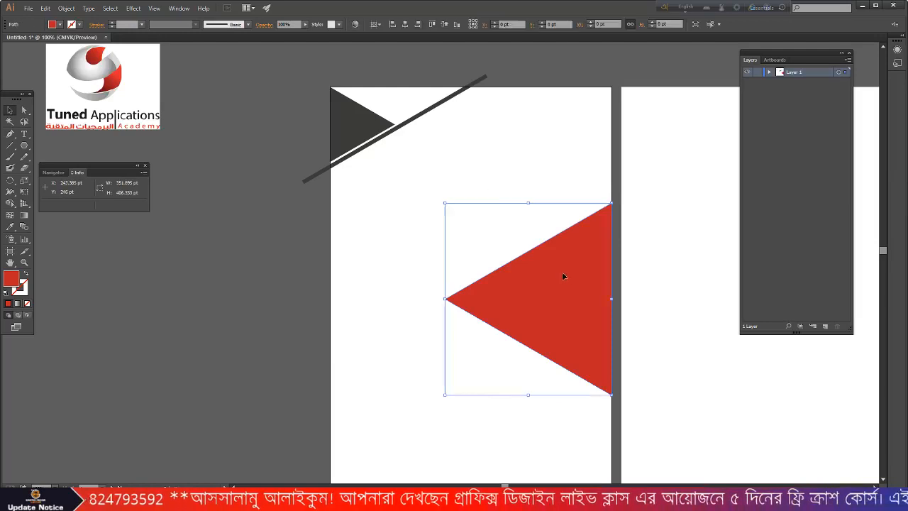
pyautogui.click(504, 183)
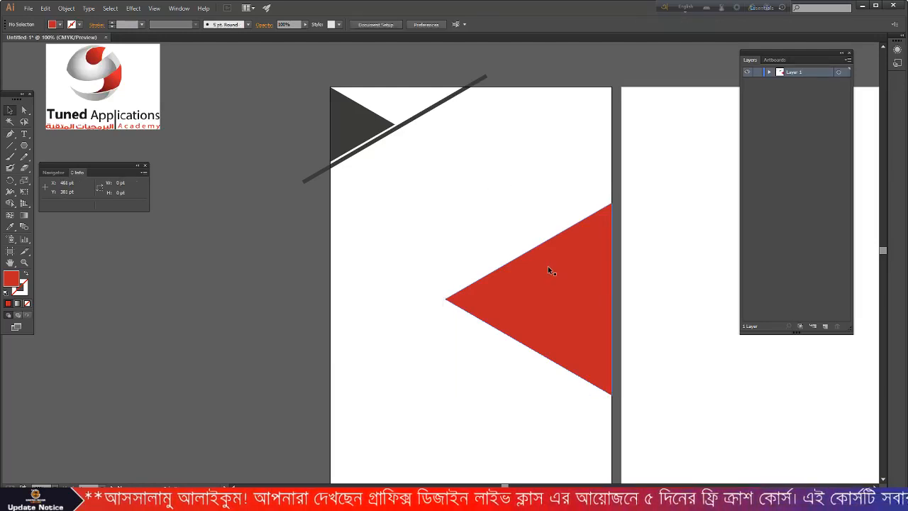
pyautogui.click(547, 271)
pyautogui.hotkey('ctrl', 'shift', 'b')
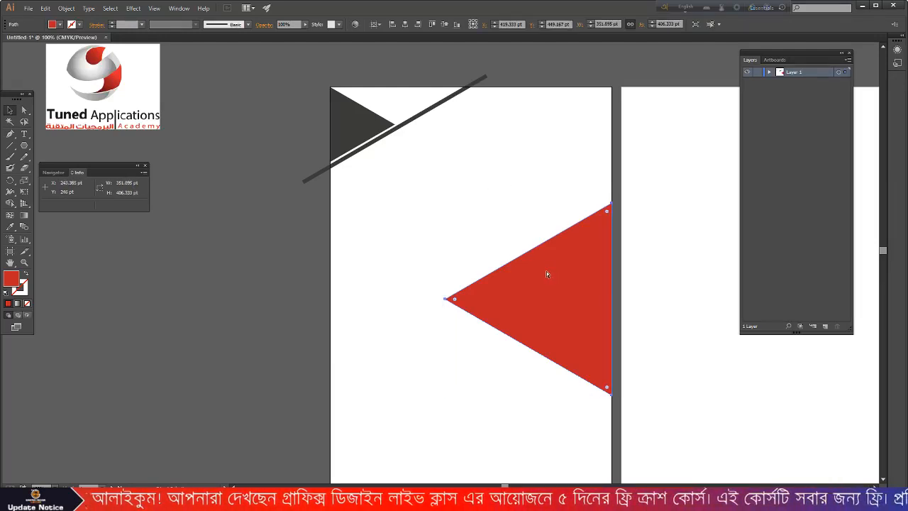
pyautogui.hotkey('ctrl', 'shift', 'a')
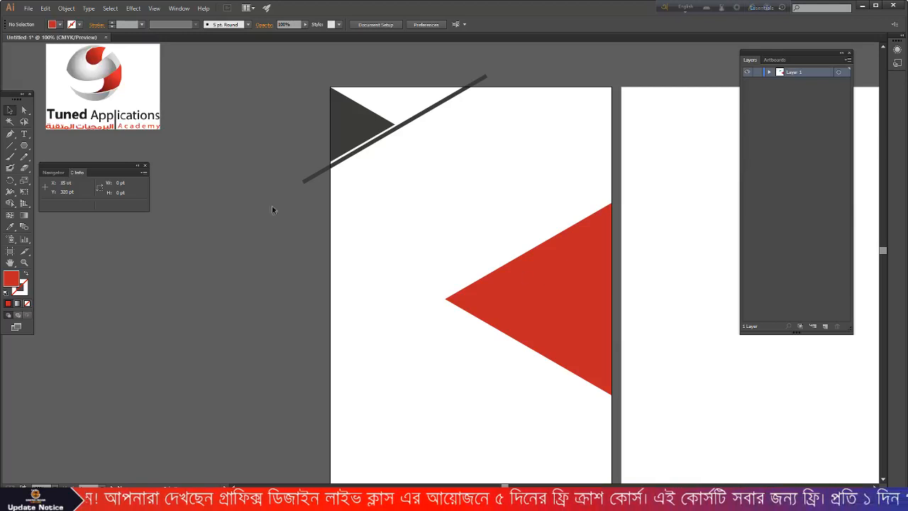
# - Draw a closed red shape from the triangle's tip along the artboard's left edge, top edge and top-right corner
pyautogui.click(11, 134)
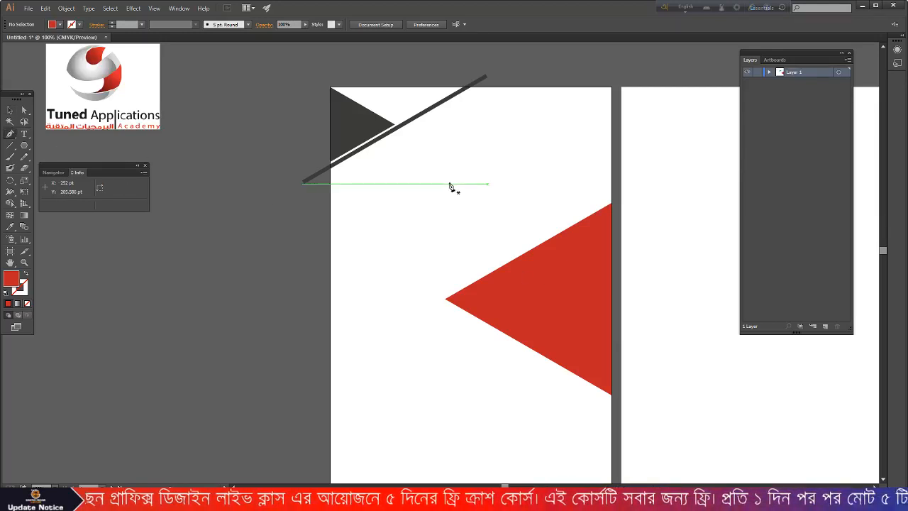
pyautogui.click(612, 205)
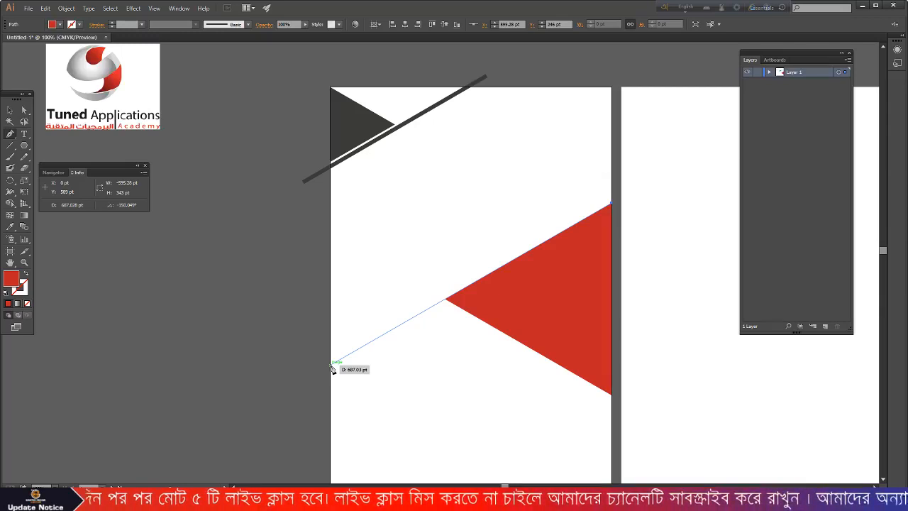
pyautogui.click(330, 363)
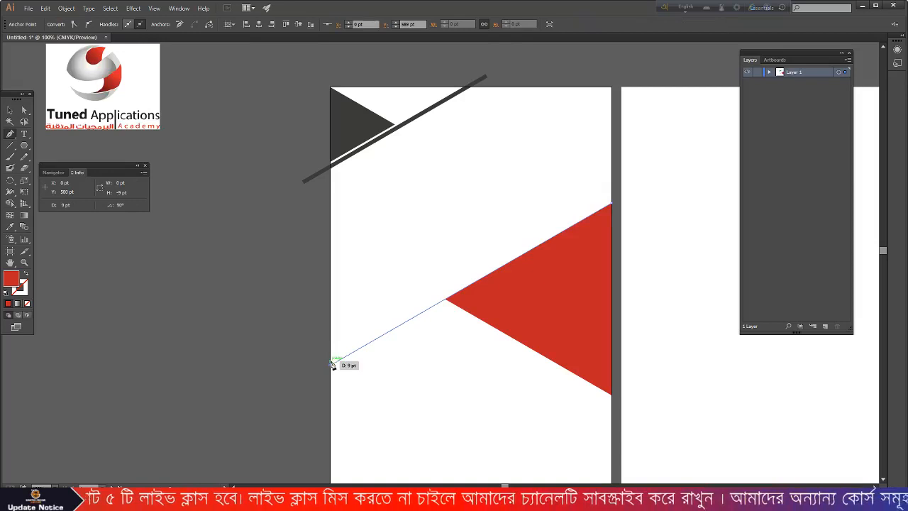
pyautogui.click(331, 174)
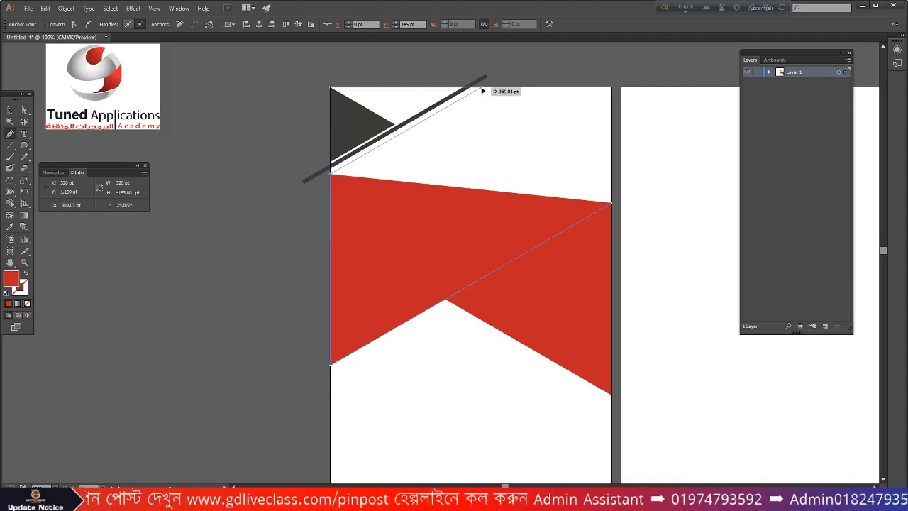
pyautogui.click(482, 89)
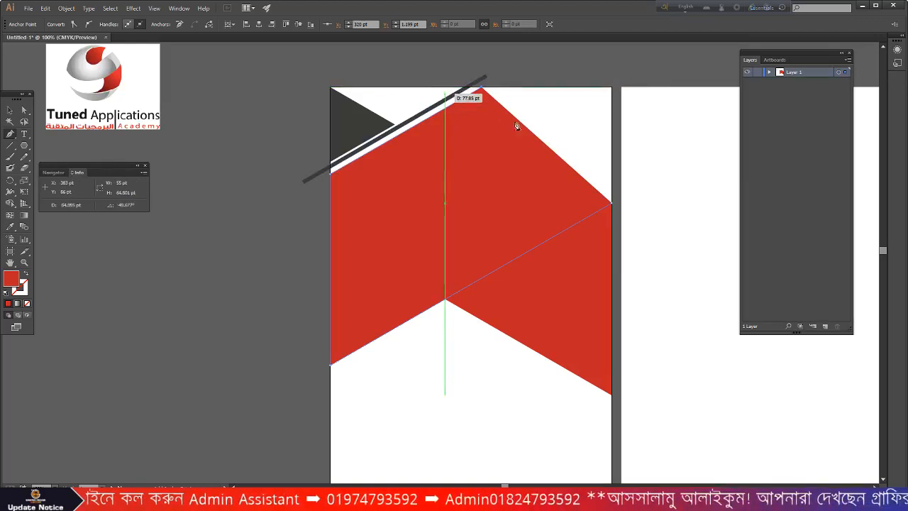
pyautogui.click(612, 87)
pyautogui.click(612, 204)
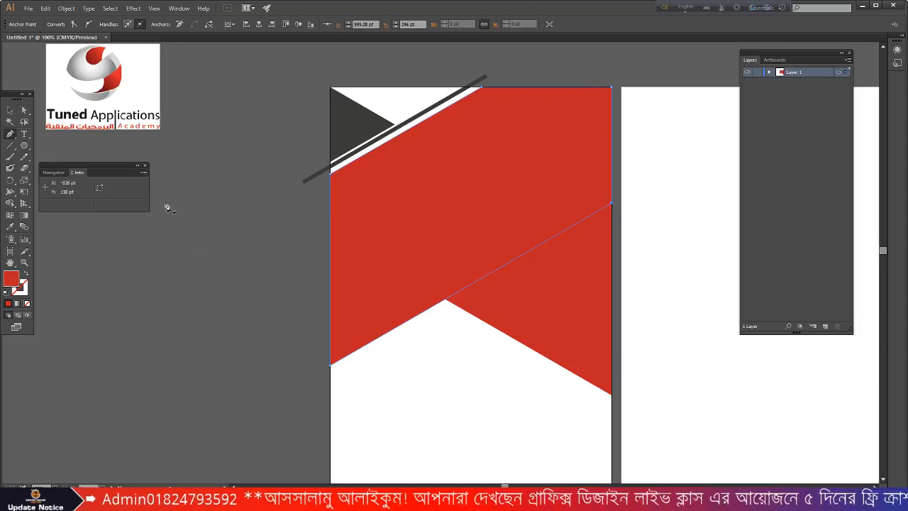
# - Select the new red shape, then minimize Illustrator and open a new Chrome tab
pyautogui.click(191, 237)
pyautogui.click(8, 111)
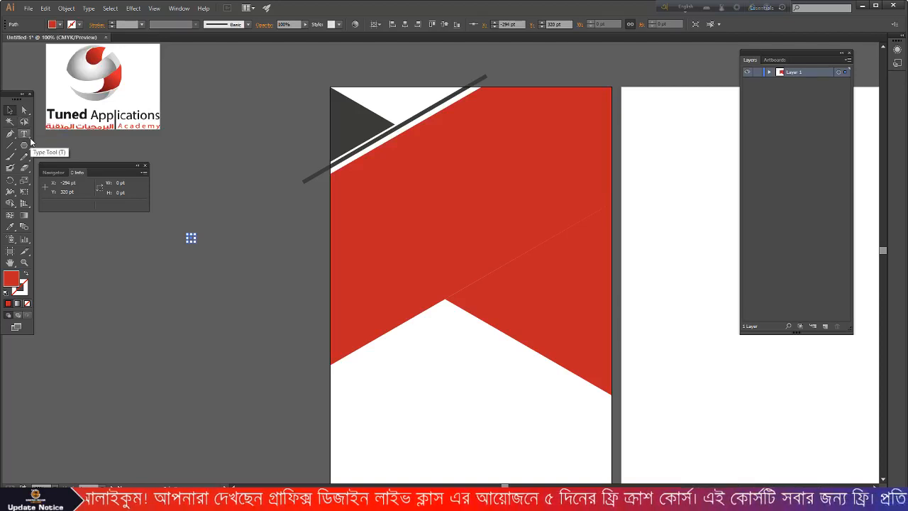
pyautogui.click(390, 204)
pyautogui.scroll(1, 390, 206)
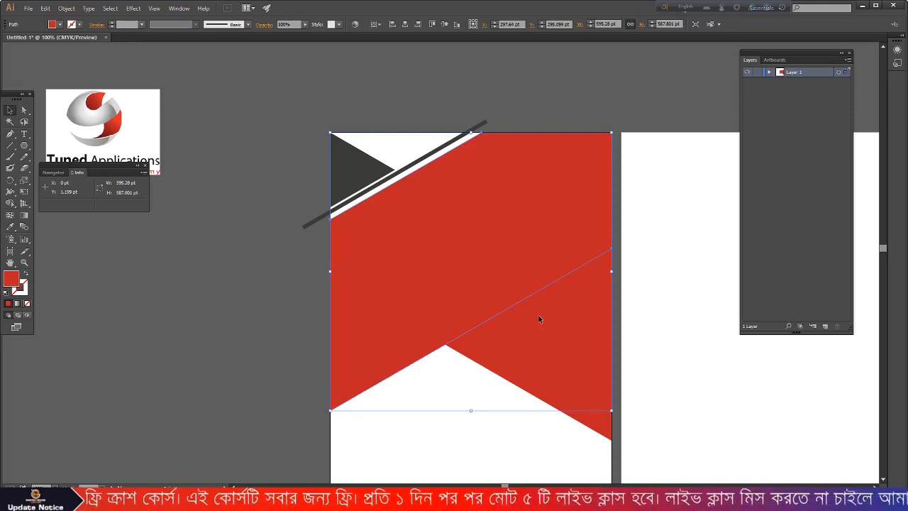
pyautogui.click(863, 6)
pyautogui.click(130, 7)
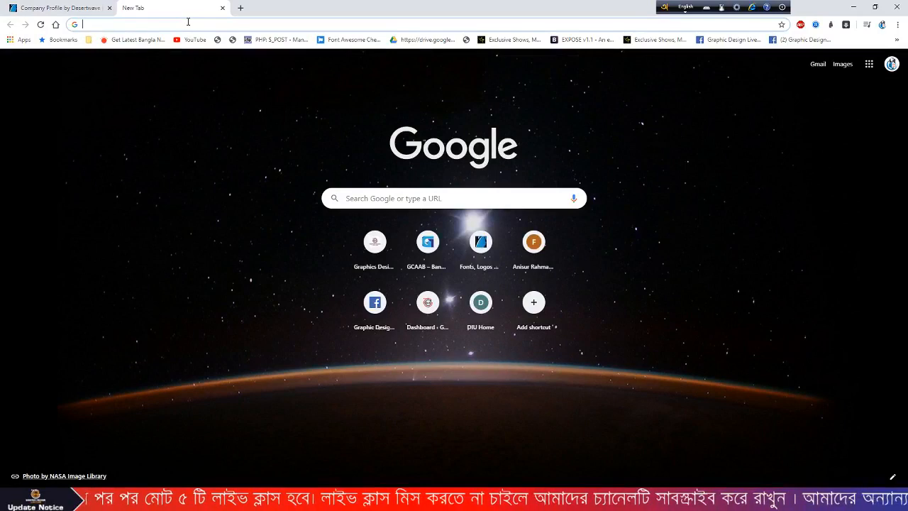
# - Search Google Images for 'it company' and browse the results
pyautogui.write('it')
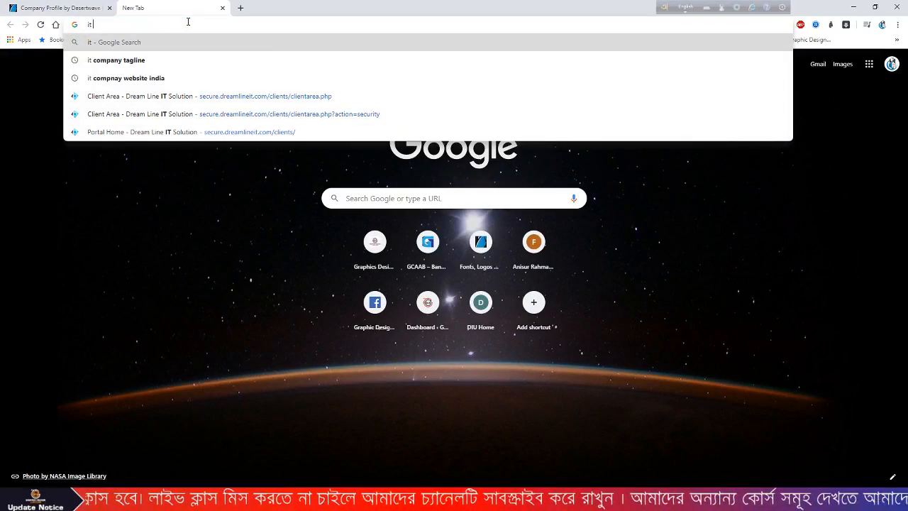
pyautogui.press('Return')
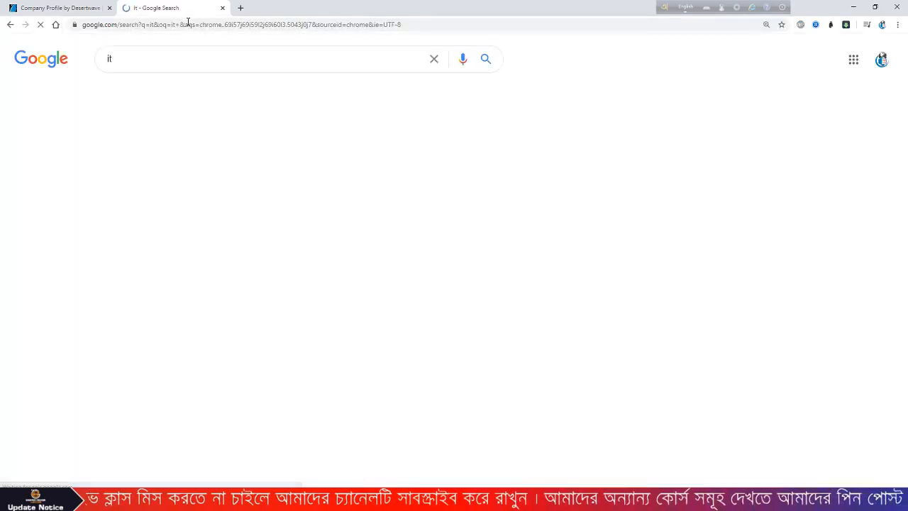
pyautogui.click(164, 60)
pyautogui.write('cimop')
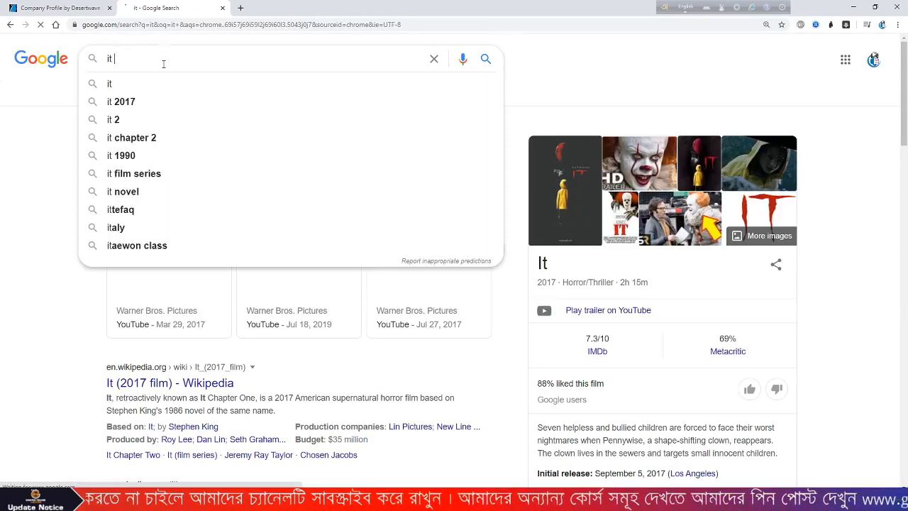
pyautogui.press('BackSpace')
pyautogui.press('BackSpace')
pyautogui.press('BackSpace')
pyautogui.press('BackSpace')
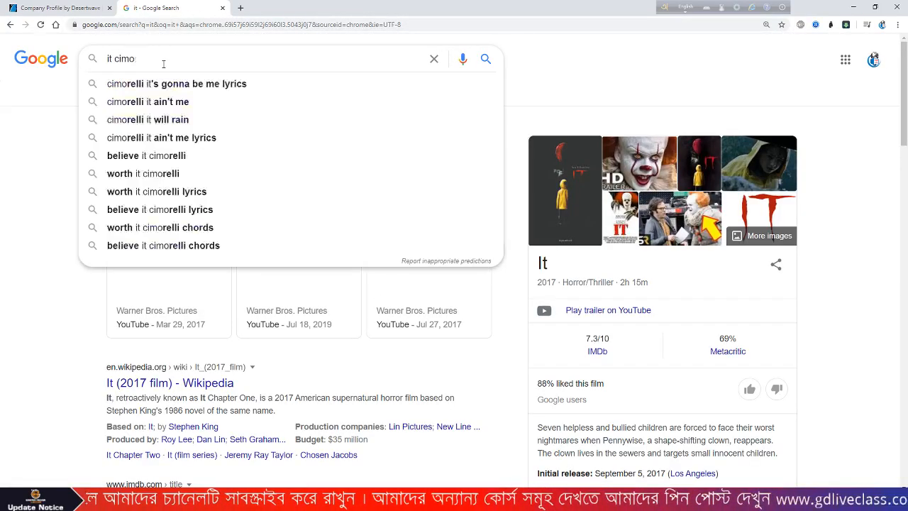
pyautogui.write('ompnay')
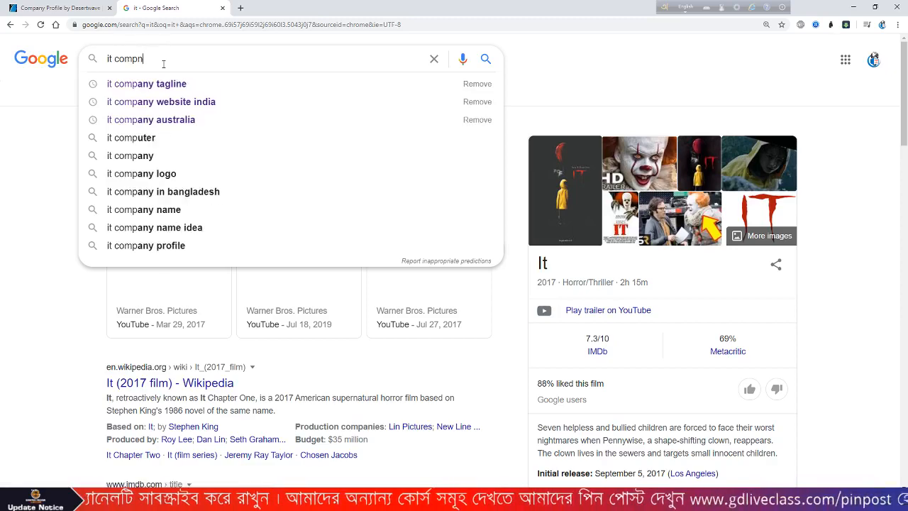
pyautogui.press('Return')
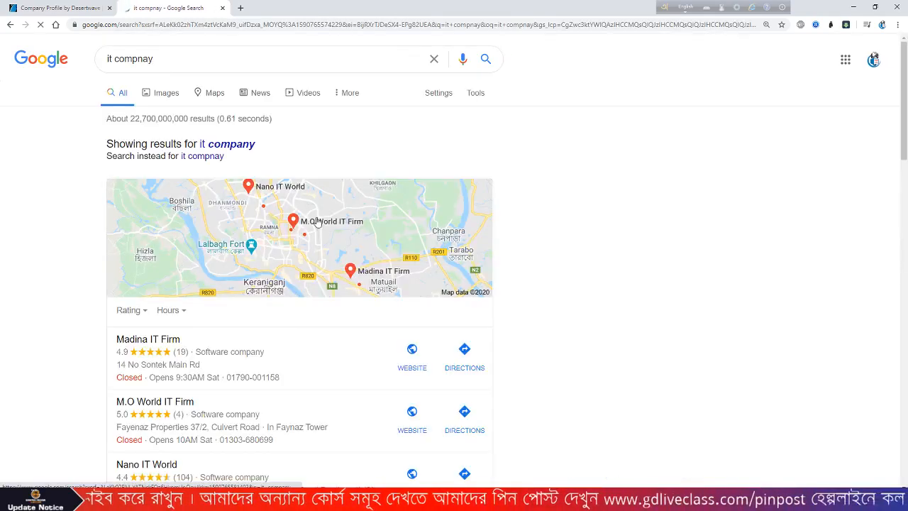
pyautogui.click(229, 145)
pyautogui.click(171, 94)
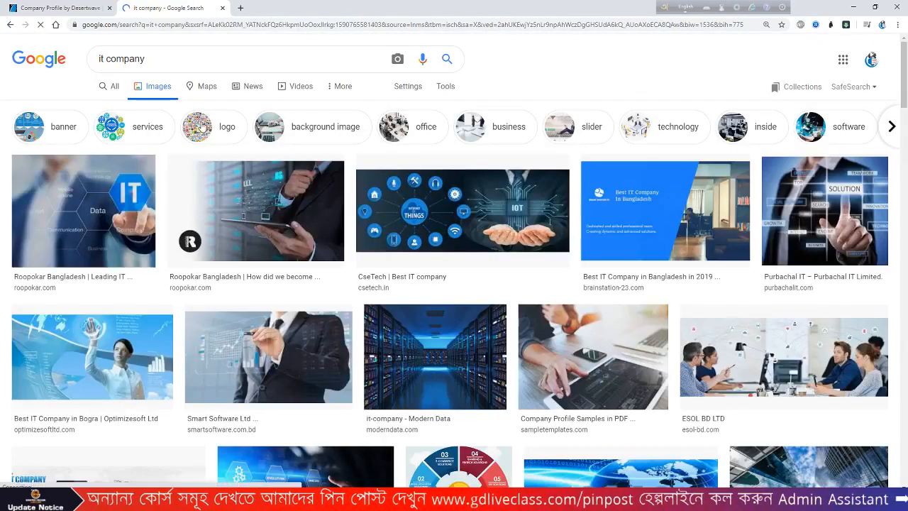
pyautogui.scroll(-2, 565, 256)
pyautogui.scroll(-3, 565, 257)
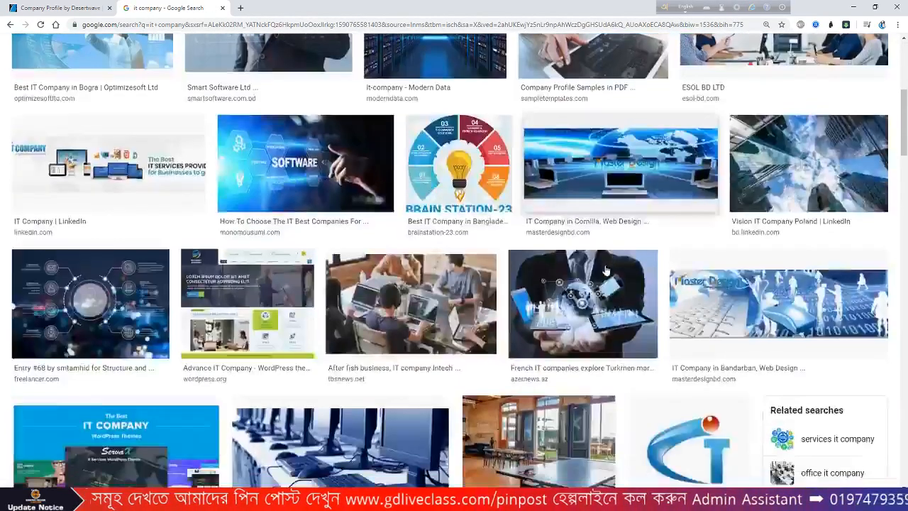
pyautogui.scroll(-4, 608, 272)
pyautogui.scroll(9, 608, 271)
# - Refine the search to 'it company hd' and preview the hand-and-tablet and tablet-apps images
pyautogui.click(190, 70)
pyautogui.write('hd')
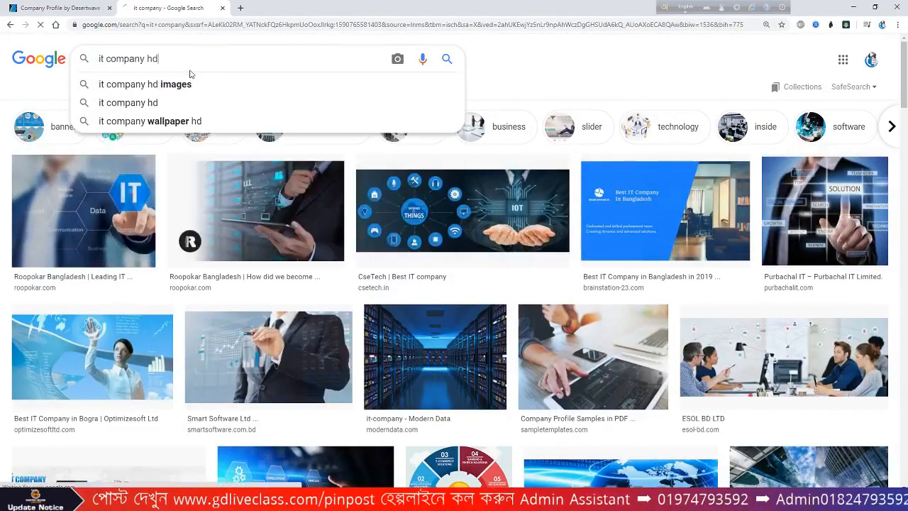
pyautogui.press('Return')
pyautogui.scroll(-3, 192, 74)
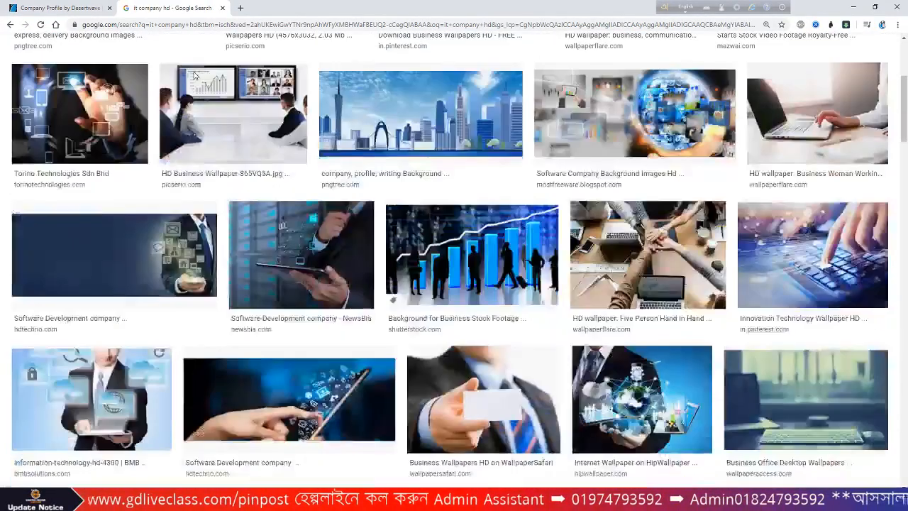
pyautogui.scroll(-1, 194, 76)
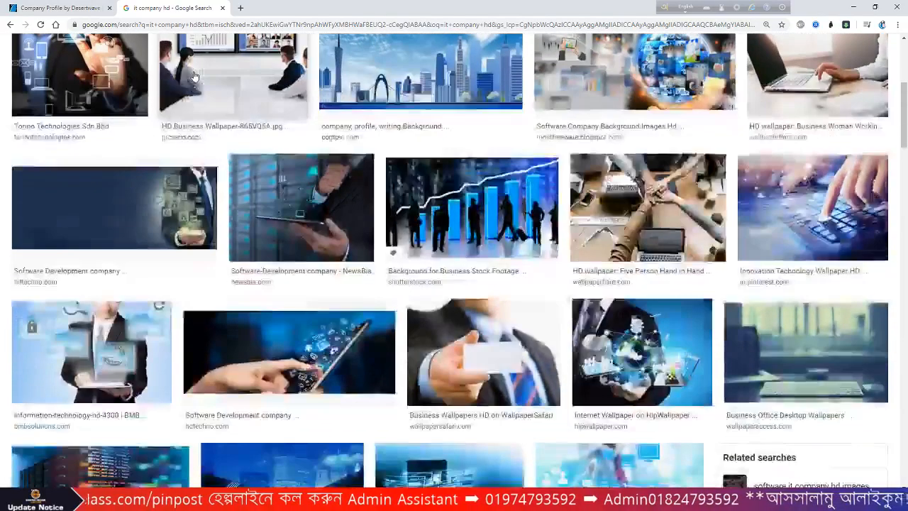
pyautogui.scroll(-2, 194, 76)
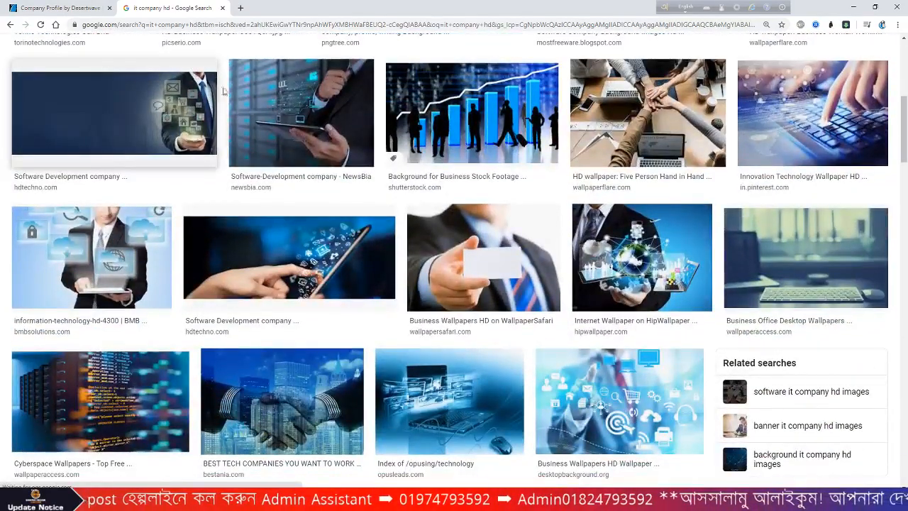
pyautogui.click(283, 244)
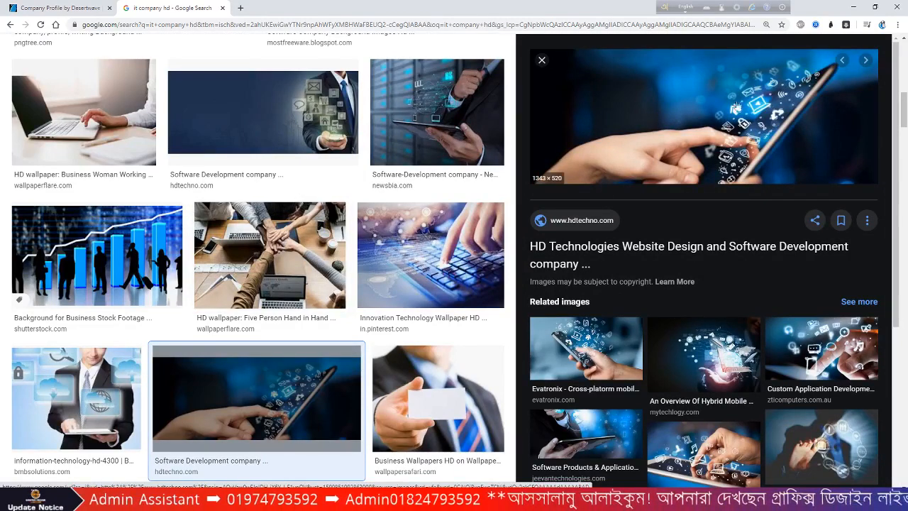
pyautogui.scroll(-3, 775, 135)
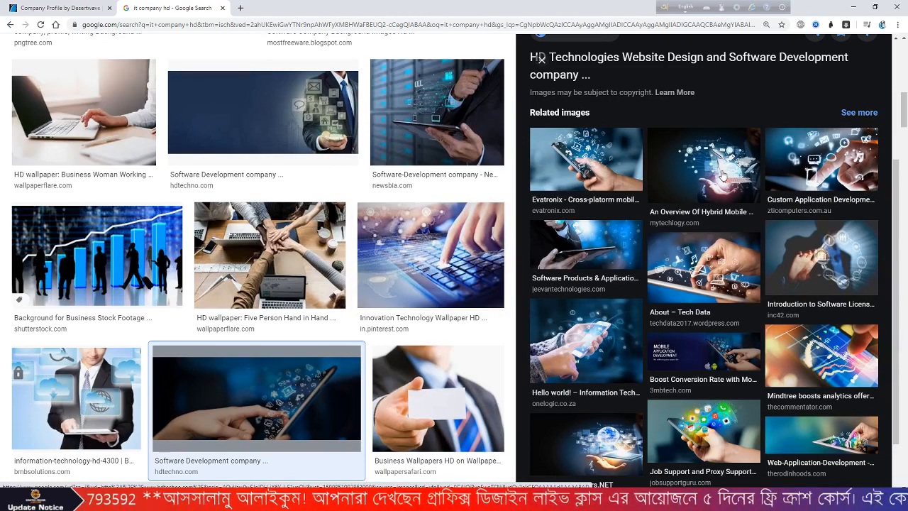
pyautogui.click(722, 176)
pyautogui.scroll(-3, 722, 176)
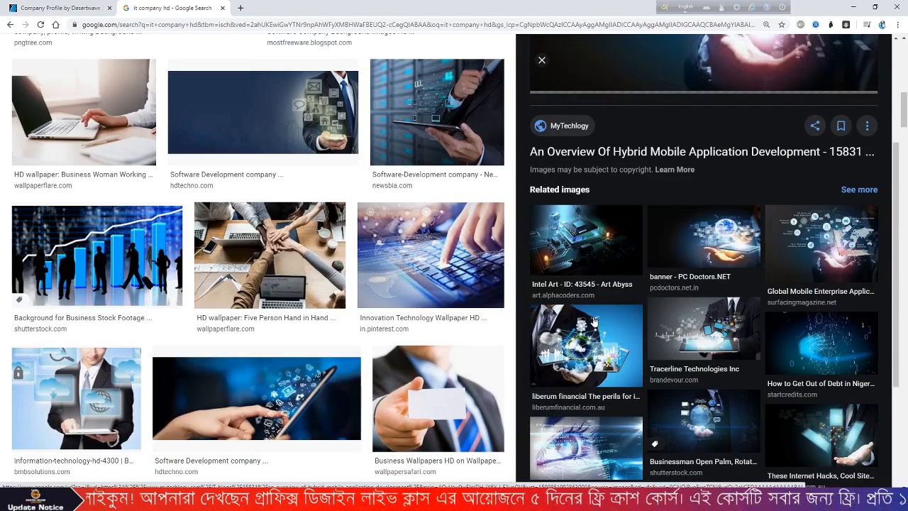
pyautogui.scroll(10, 593, 320)
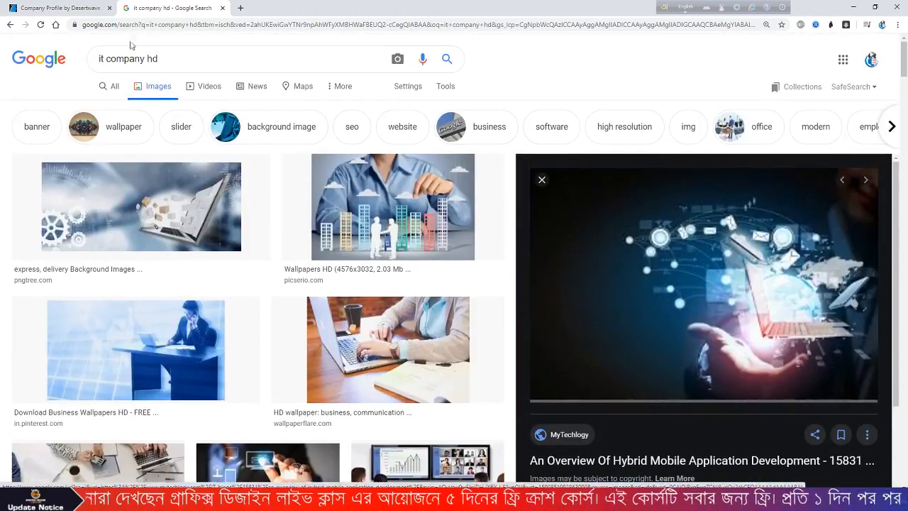
pyautogui.moveTo(169, 59); pyautogui.dragTo(2, 65)
# - Search images for 'mobile app development company', then shorten the query to 'mobile app'
pyautogui.write('m')
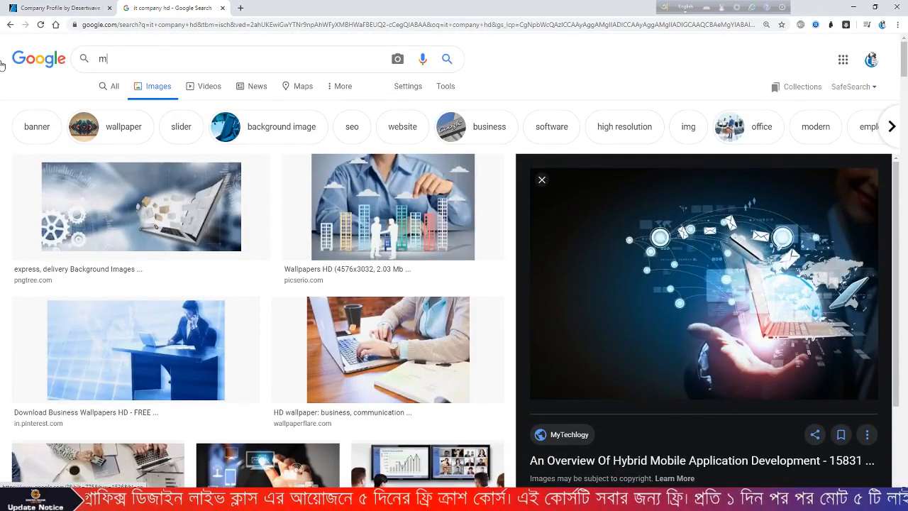
pyautogui.write('obile app')
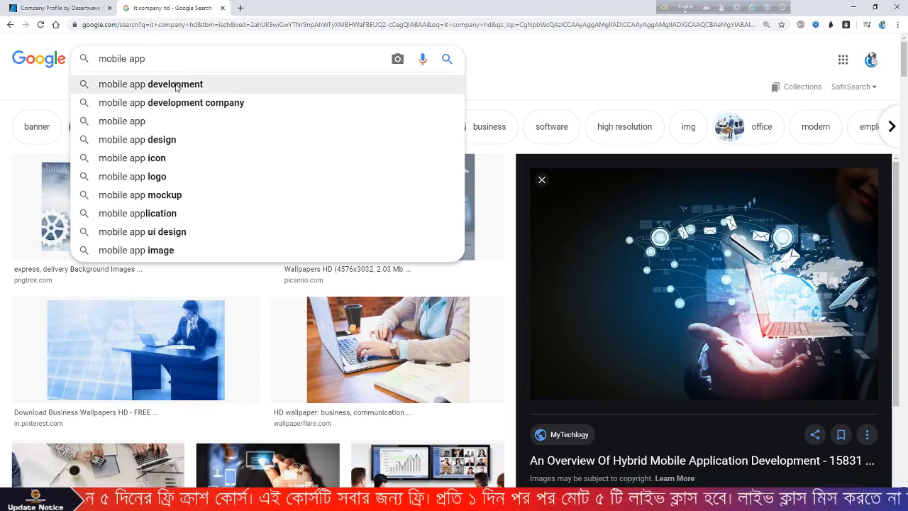
pyautogui.click(190, 110)
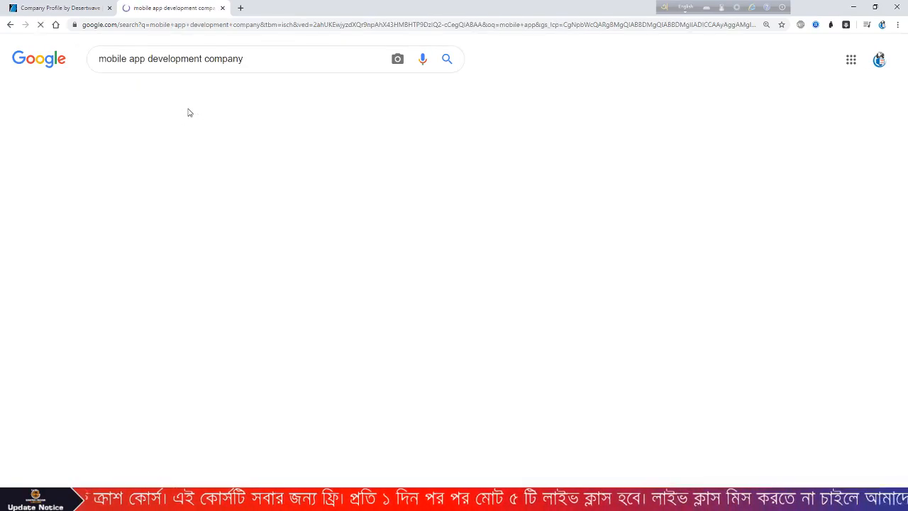
pyautogui.scroll(-3, 563, 283)
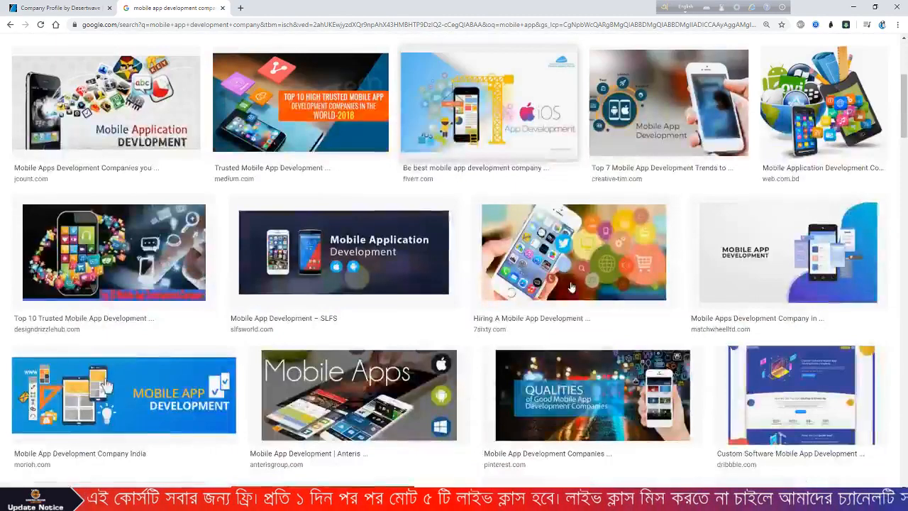
pyautogui.scroll(3, 571, 287)
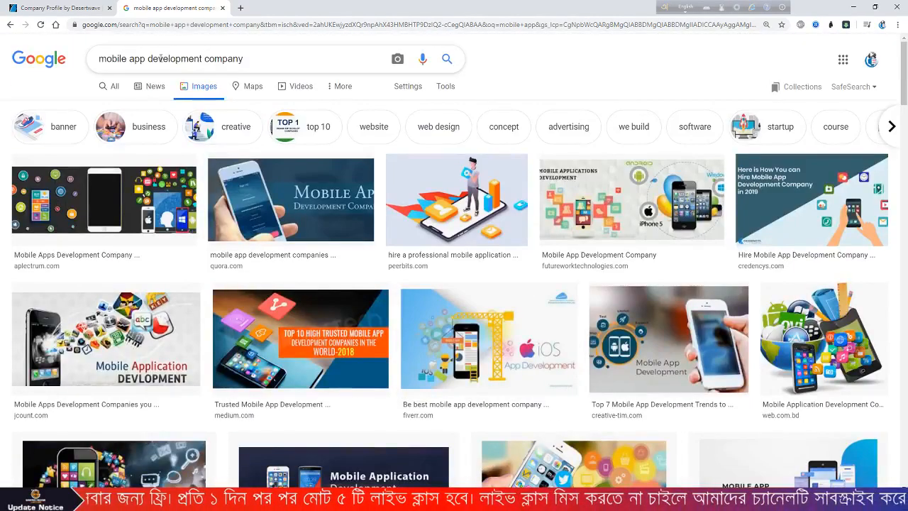
pyautogui.moveTo(148, 59); pyautogui.dragTo(284, 55)
pyautogui.press('BackSpace')
pyautogui.press('Return')
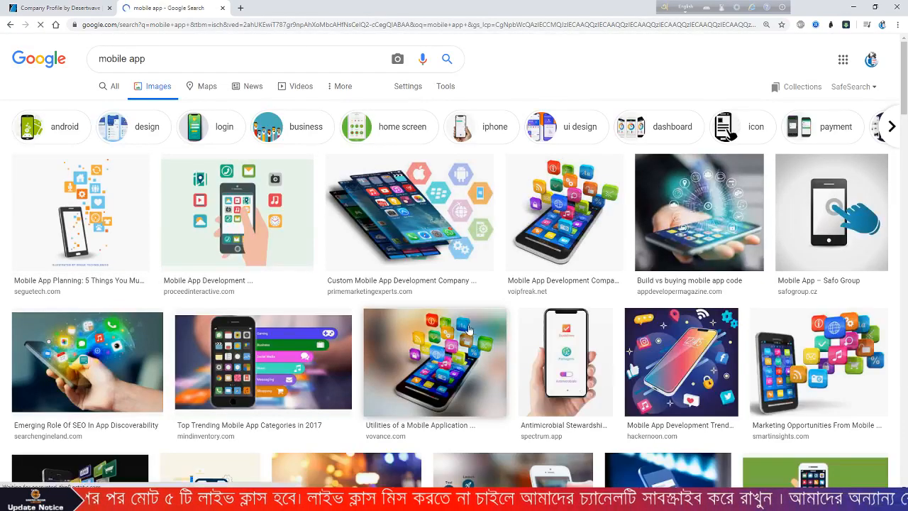
# - Preview the enterprise security, app testing, development process and perfect team images, then open a new tab
pyautogui.scroll(-1, 468, 329)
pyautogui.scroll(-2, 468, 330)
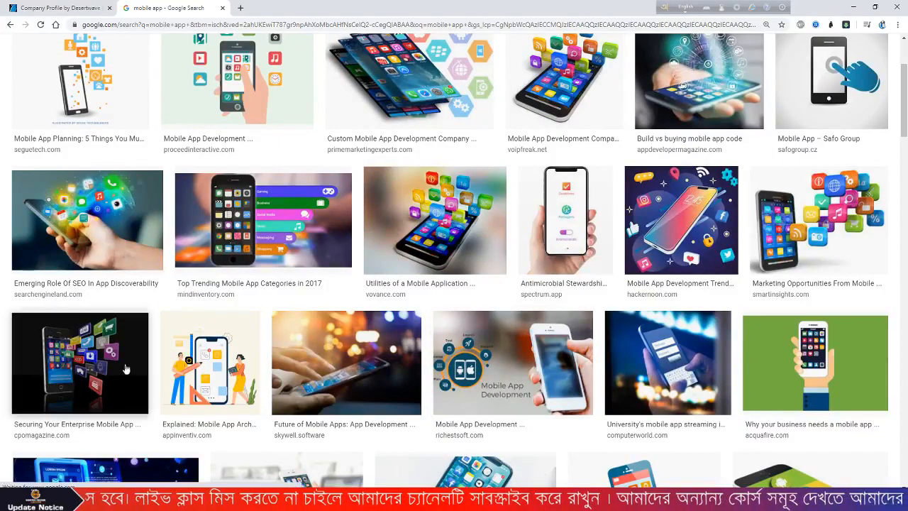
pyautogui.scroll(-1, 287, 365)
pyautogui.scroll(-10, 723, 348)
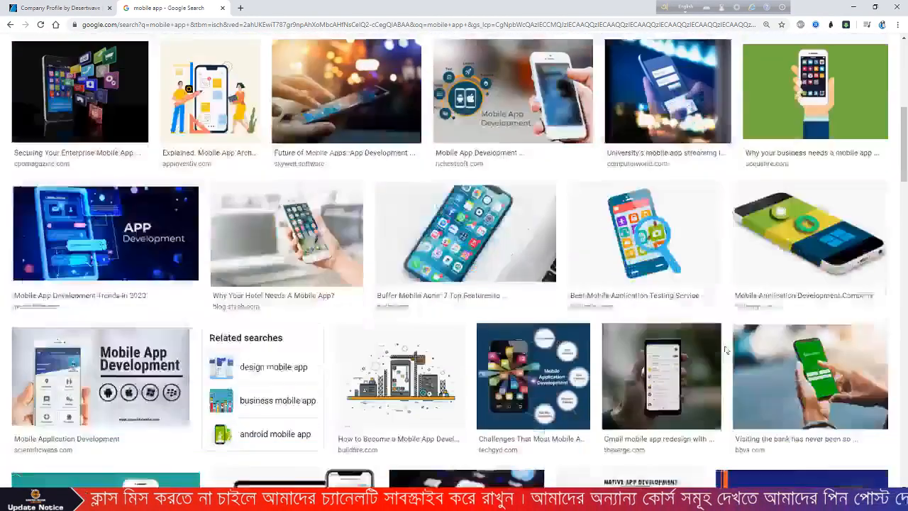
pyautogui.scroll(-3, 723, 349)
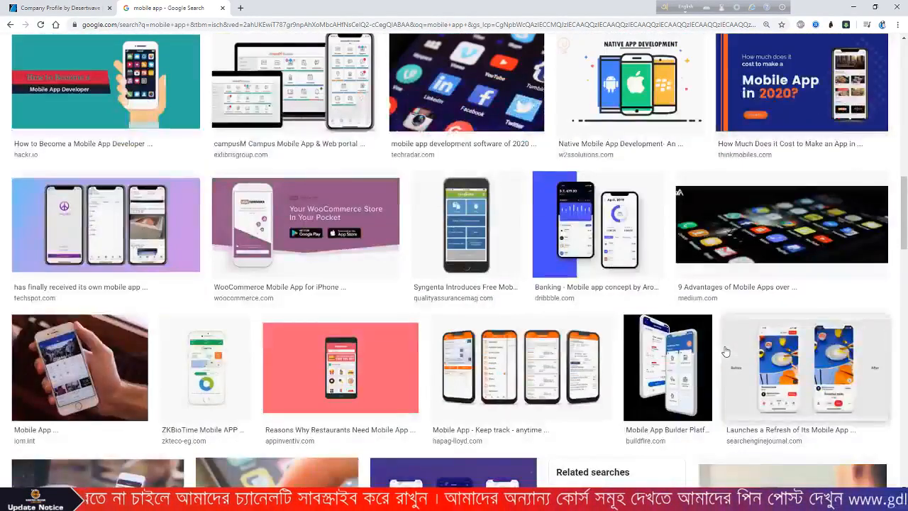
pyautogui.scroll(9, 701, 349)
pyautogui.click(90, 246)
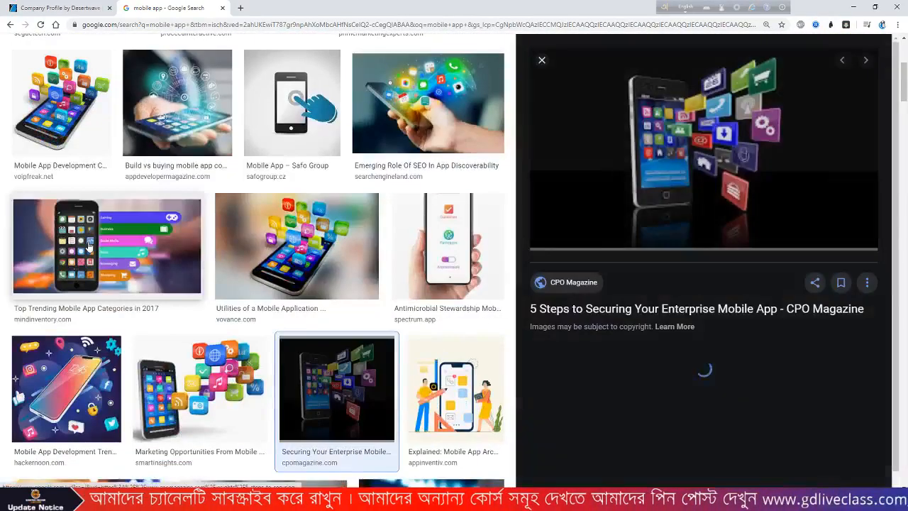
pyautogui.scroll(-3, 848, 293)
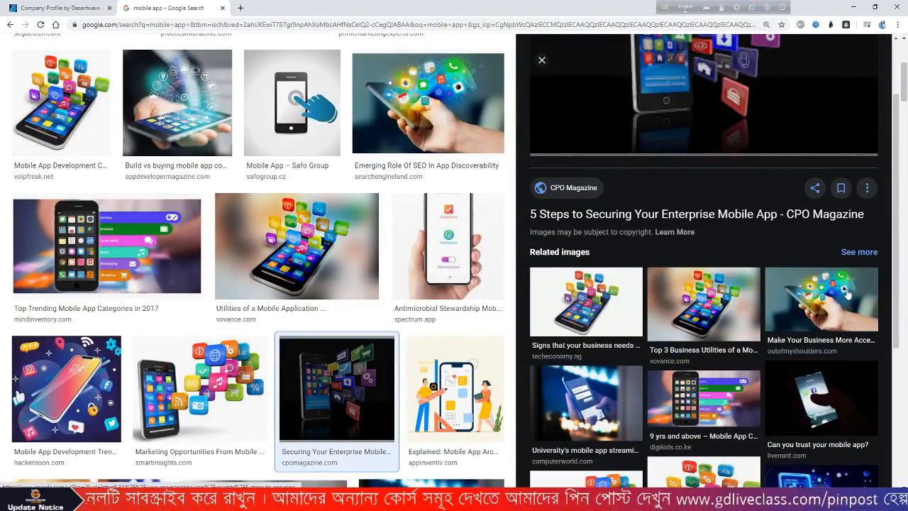
pyautogui.scroll(-1, 849, 304)
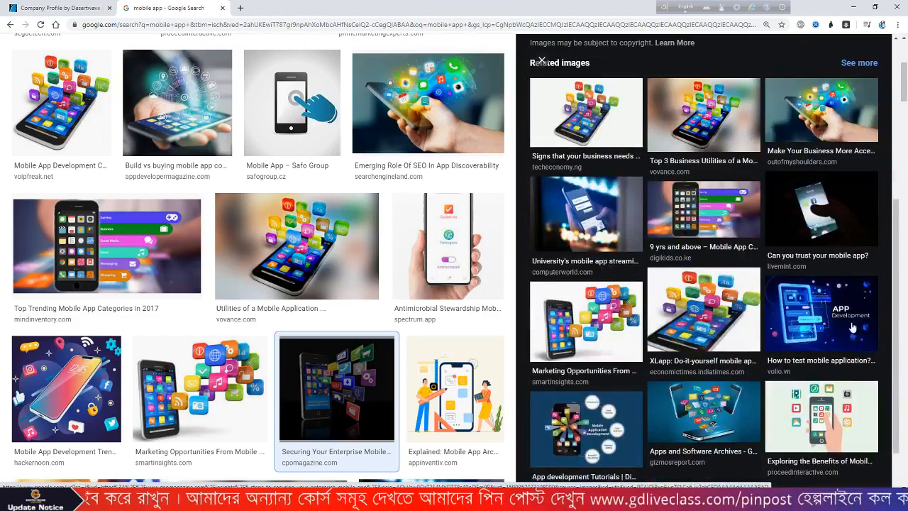
pyautogui.click(851, 321)
pyautogui.scroll(-2, 850, 321)
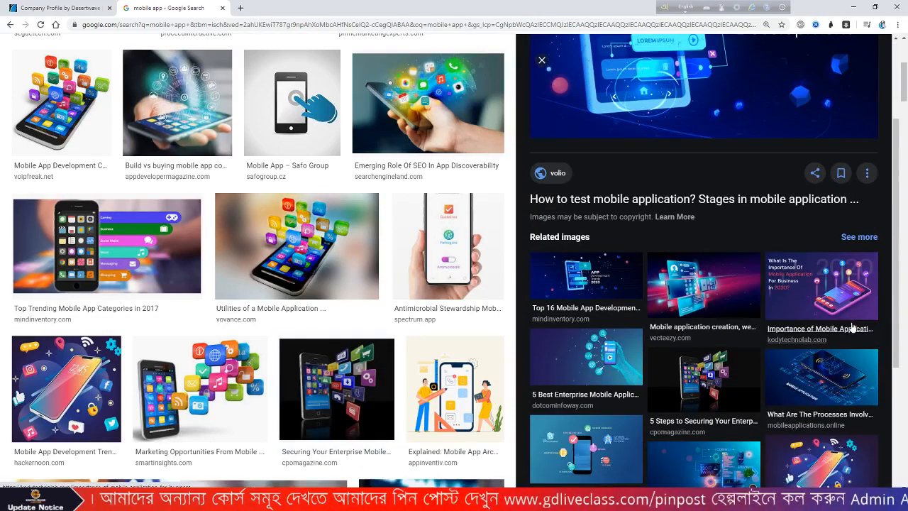
pyautogui.click(823, 372)
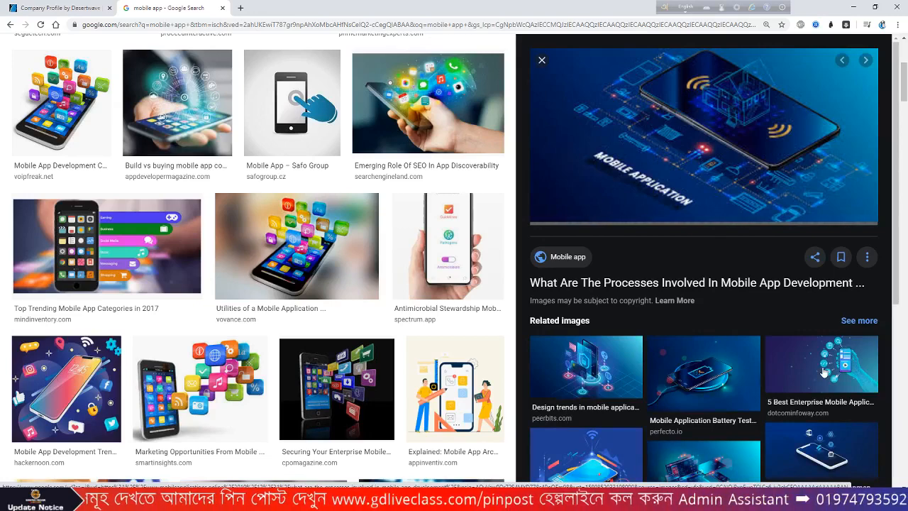
pyautogui.scroll(-1, 822, 372)
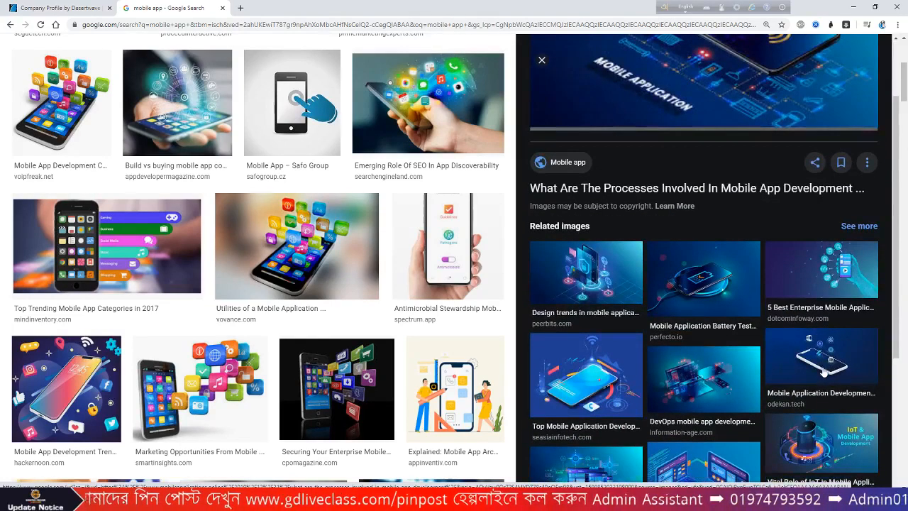
pyautogui.scroll(-1, 803, 276)
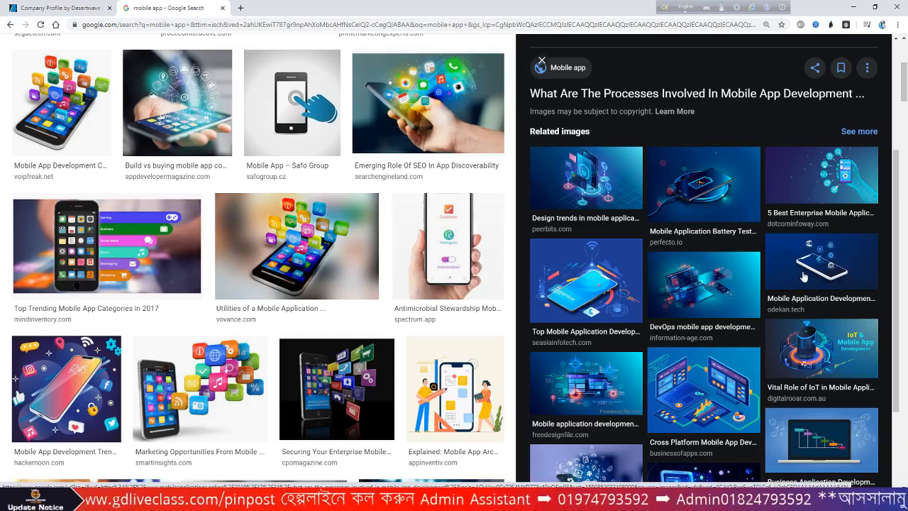
pyautogui.scroll(-1, 804, 277)
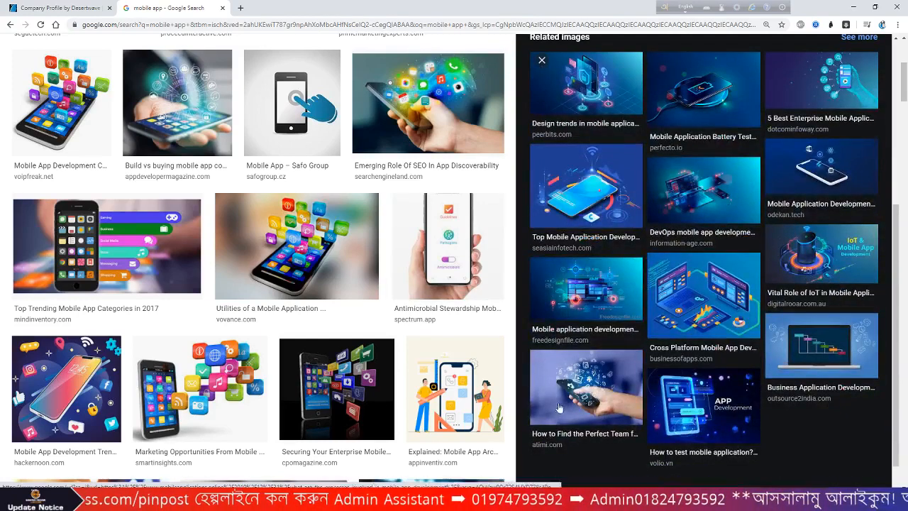
pyautogui.click(571, 379)
pyautogui.click(240, 7)
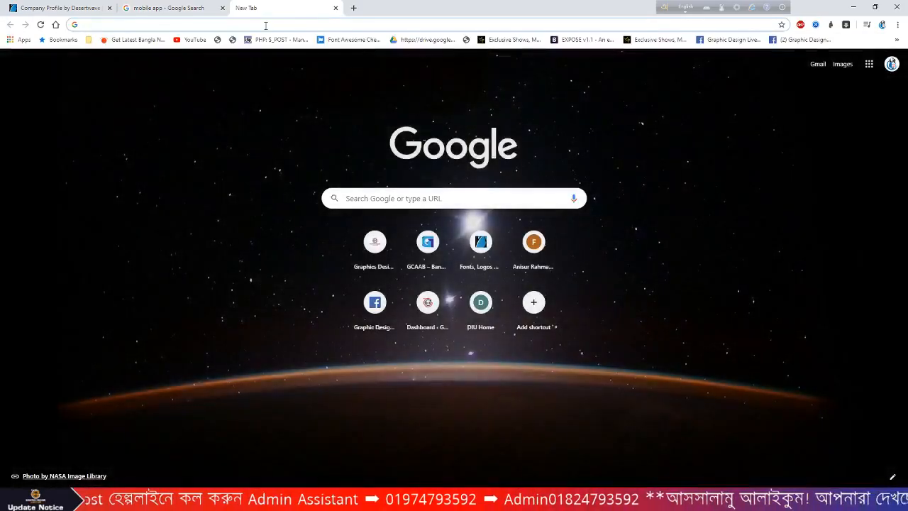
# - Go to pixabay.com in the browser
pyautogui.write('pixa')
pyautogui.press('Return')
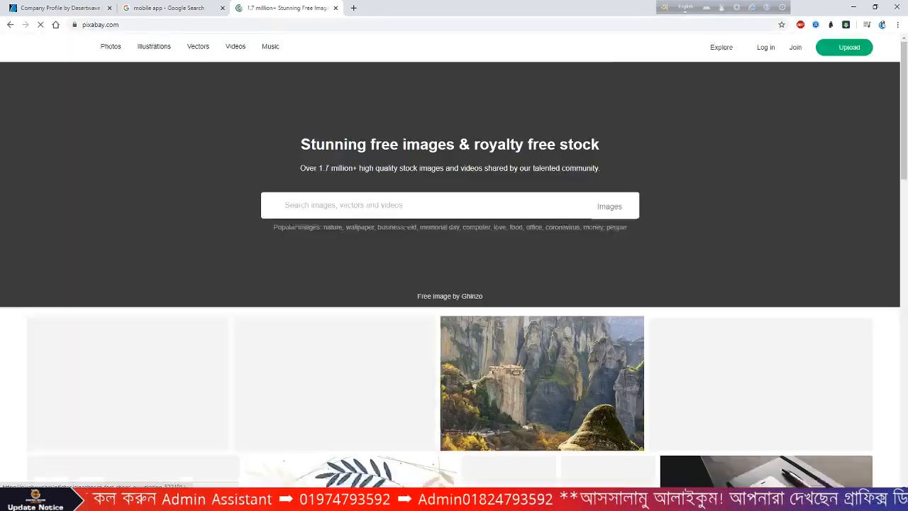
pyautogui.scroll(-2, 251, 210)
pyautogui.scroll(2, 250, 210)
pyautogui.scroll(-5, 283, 149)
pyautogui.scroll(3, 323, 85)
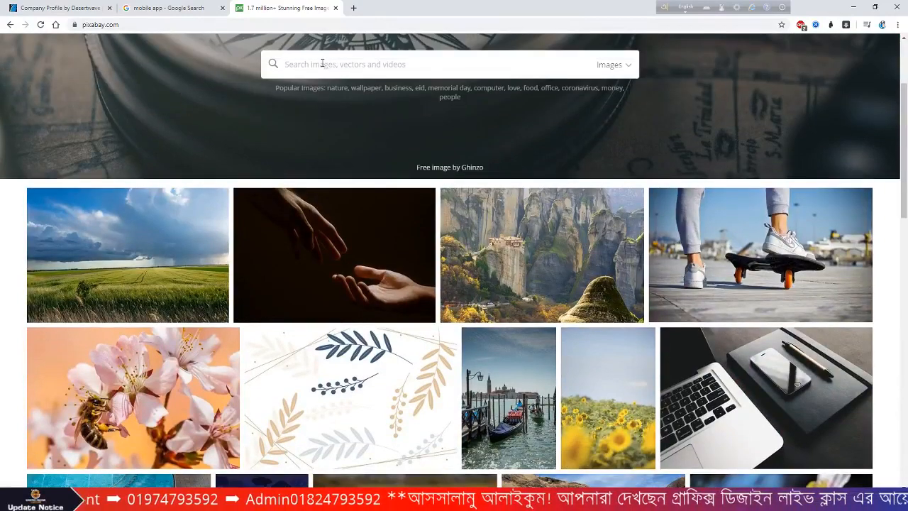
# - Search Pixabay for 'it company' images
pyautogui.write('it comp')
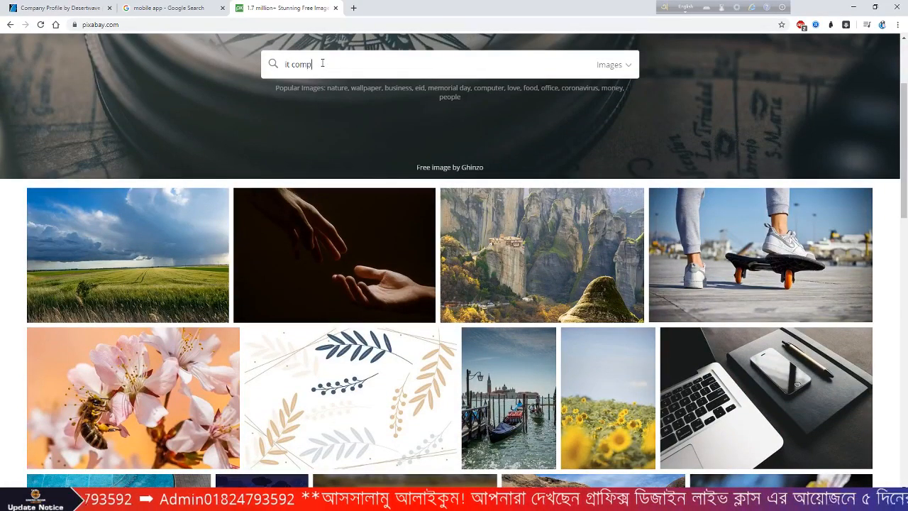
pyautogui.write('any')
pyautogui.press('Return')
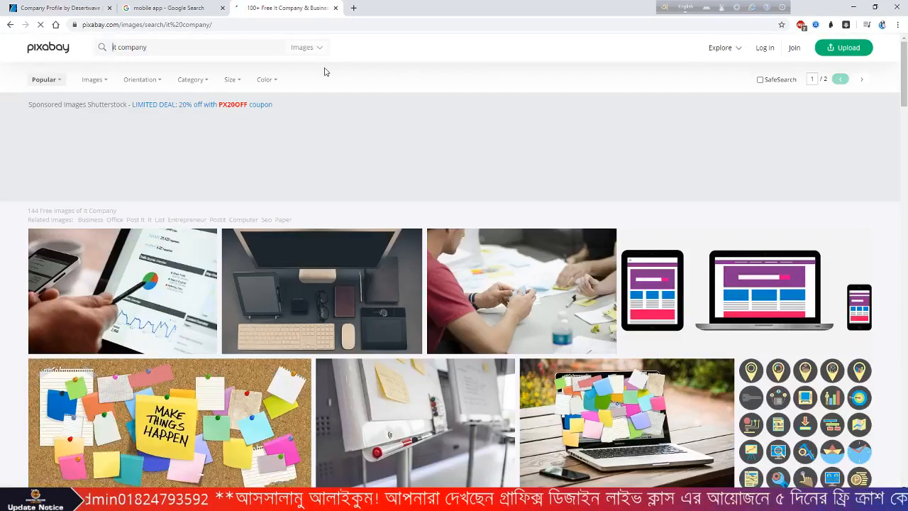
pyautogui.scroll(-1, 379, 99)
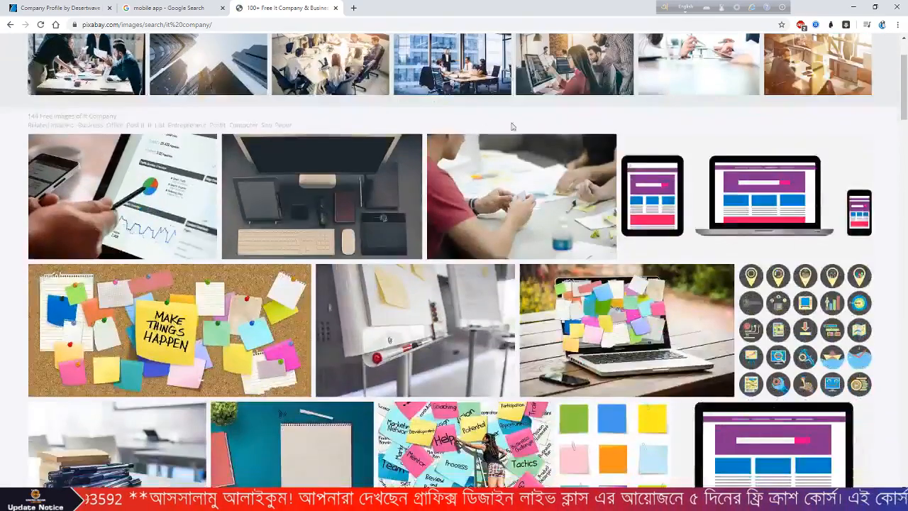
pyautogui.scroll(-5, 746, 229)
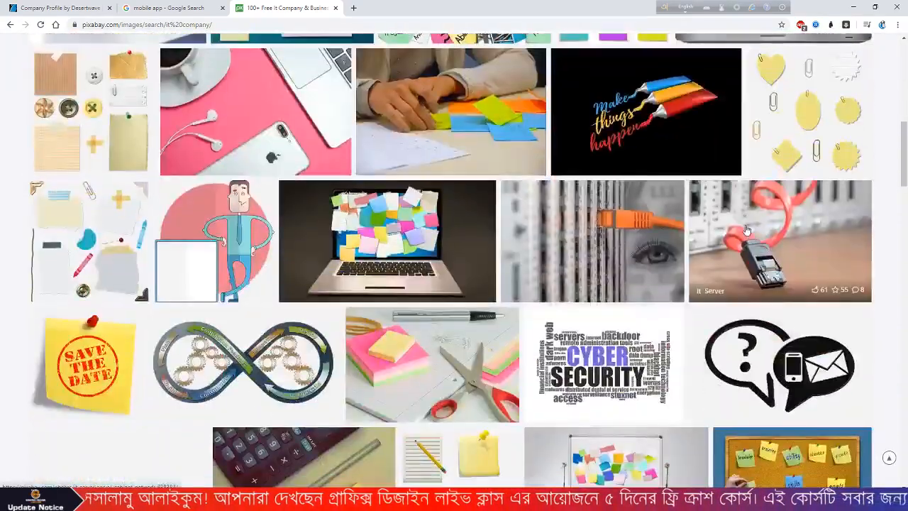
pyautogui.scroll(2, 617, 197)
pyautogui.scroll(5, 617, 197)
# - Look at the startup team meeting photo, then a related startup desk photo
pyautogui.click(558, 274)
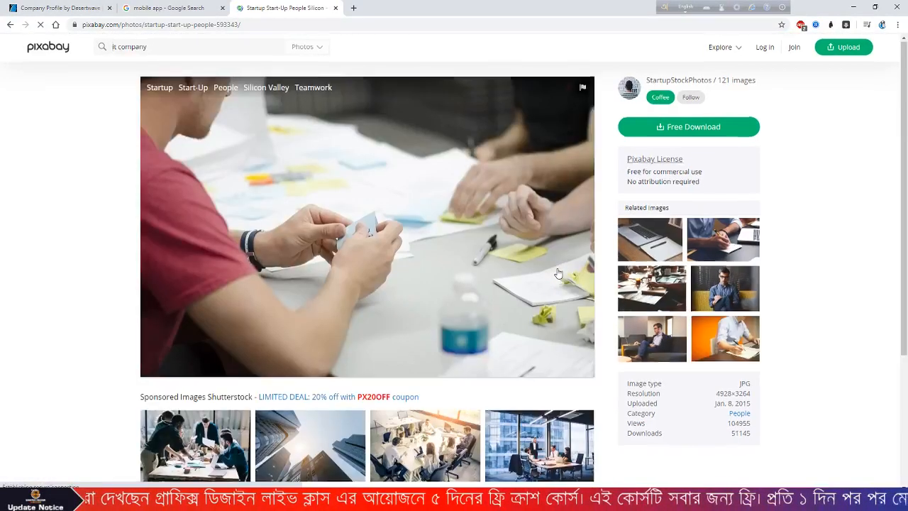
pyautogui.scroll(-2, 558, 274)
pyautogui.scroll(-1, 558, 274)
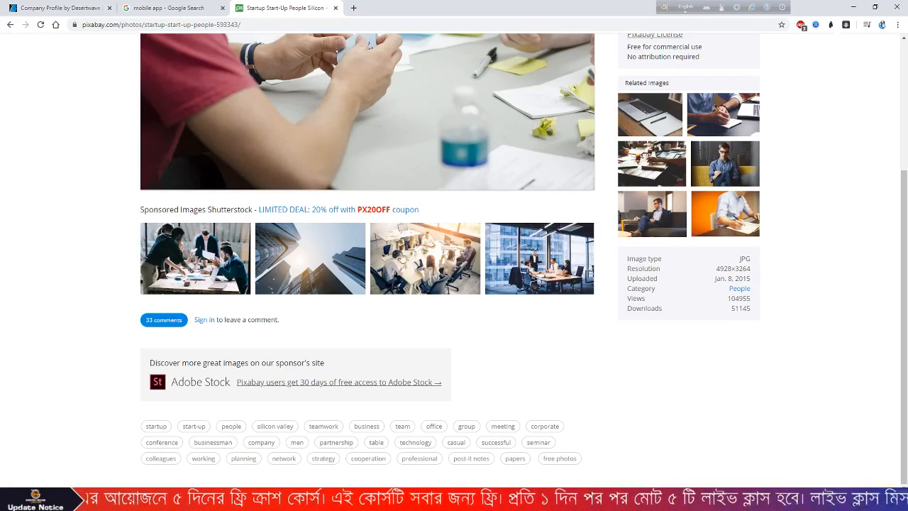
pyautogui.scroll(3, 419, 263)
pyautogui.scroll(-2, 532, 240)
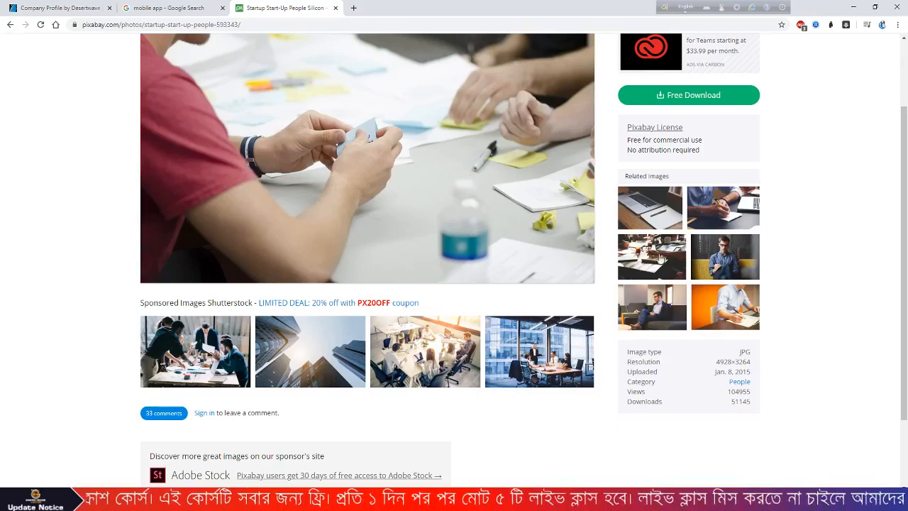
pyautogui.click(651, 258)
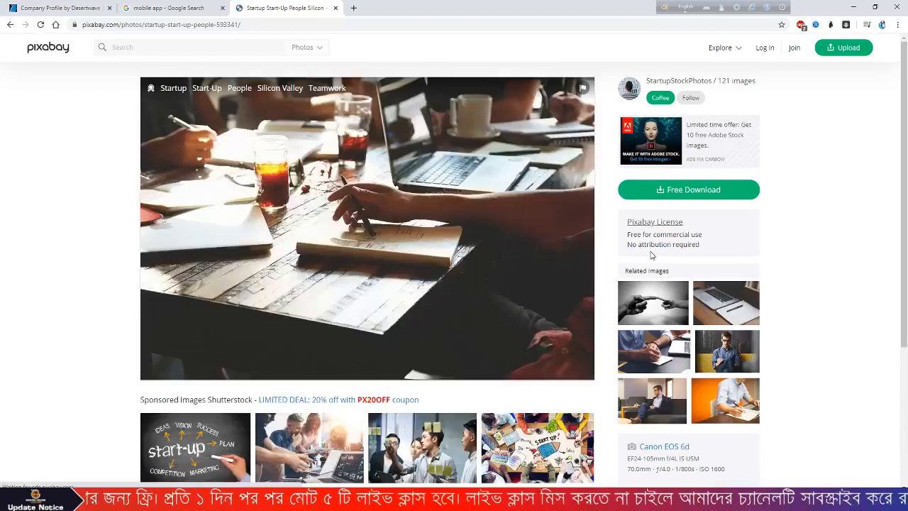
pyautogui.scroll(-3, 650, 255)
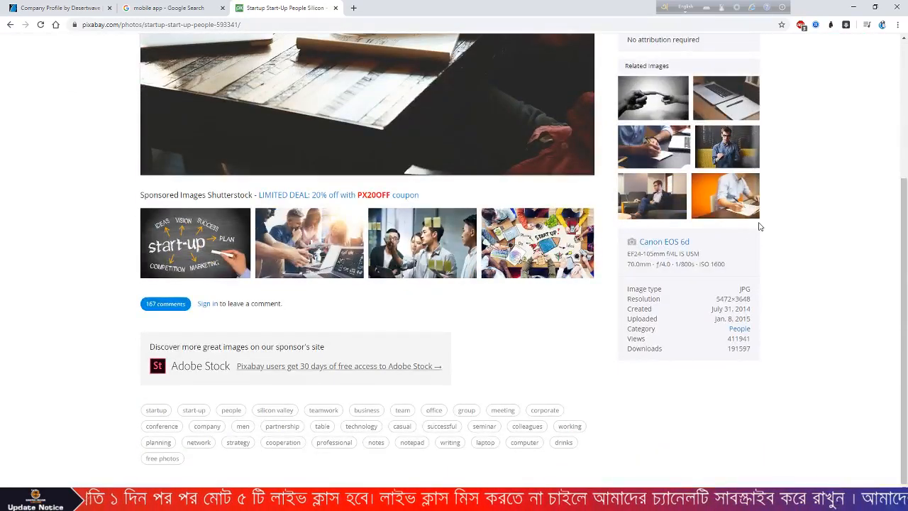
pyautogui.scroll(3, 759, 227)
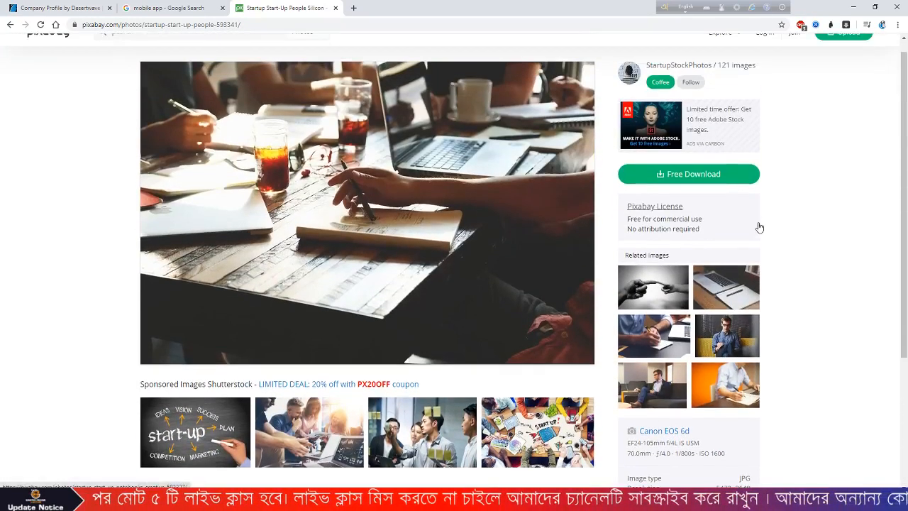
pyautogui.scroll(-4, 759, 227)
pyautogui.scroll(4, 758, 226)
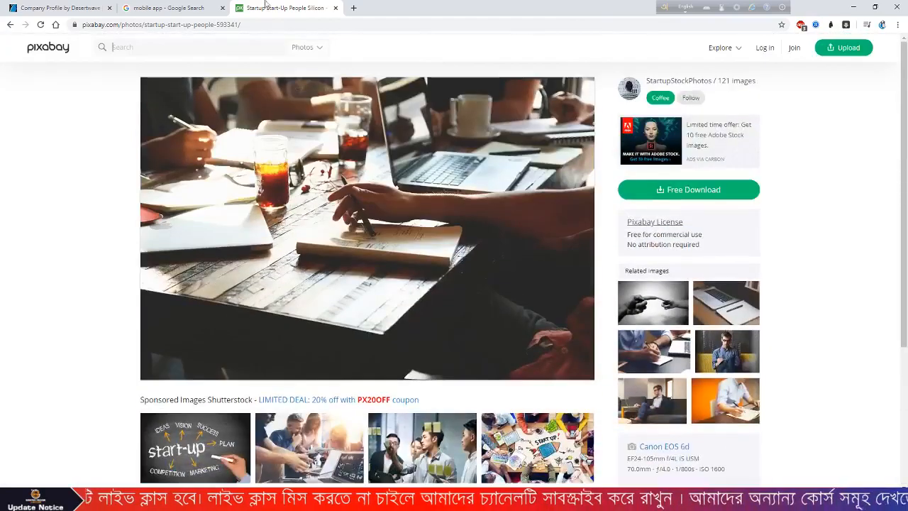
# - Back in the Google mobile app image results, preview the tablet-and-app-icons image and copy it
pyautogui.click(200, 5)
pyautogui.scroll(-3, 749, 283)
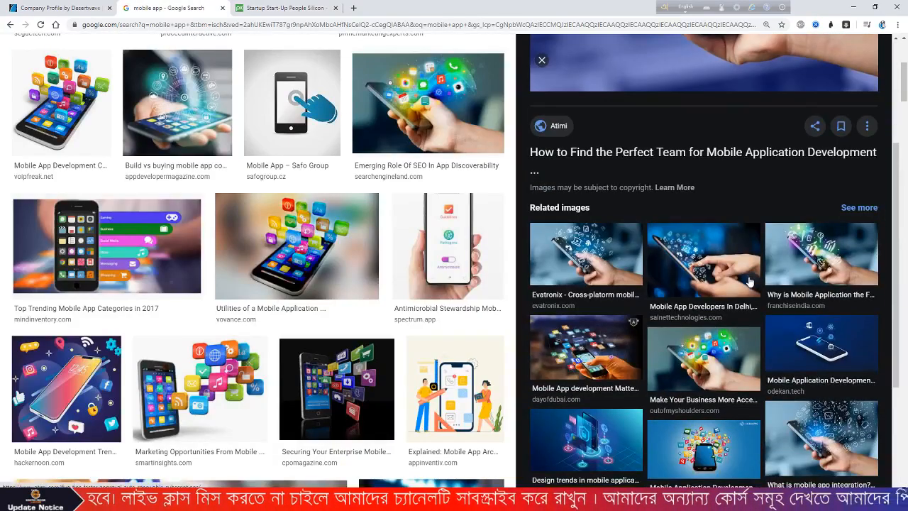
pyautogui.scroll(-2, 749, 282)
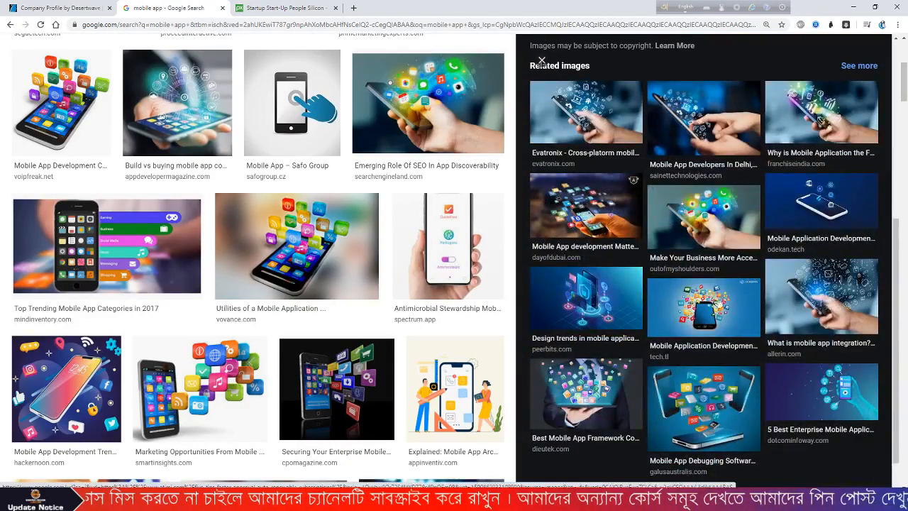
pyautogui.click(596, 385)
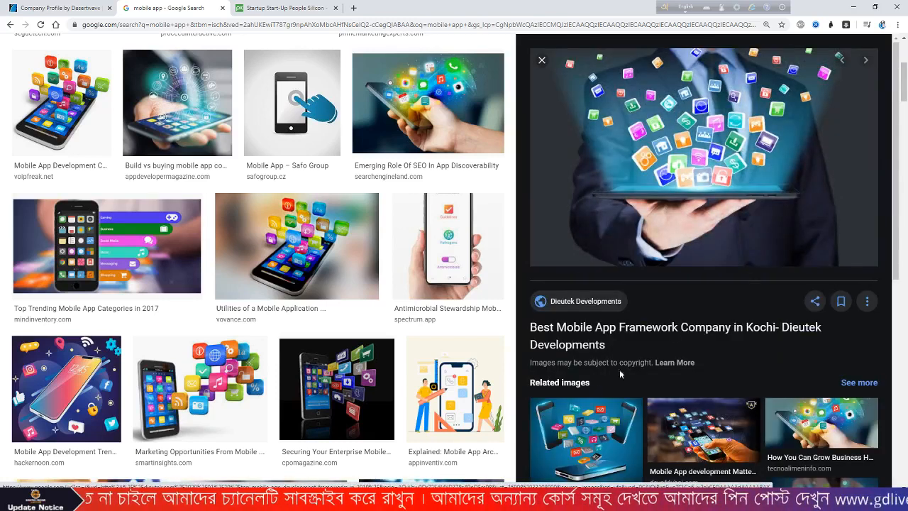
pyautogui.scroll(-2, 734, 199)
pyautogui.scroll(2, 734, 197)
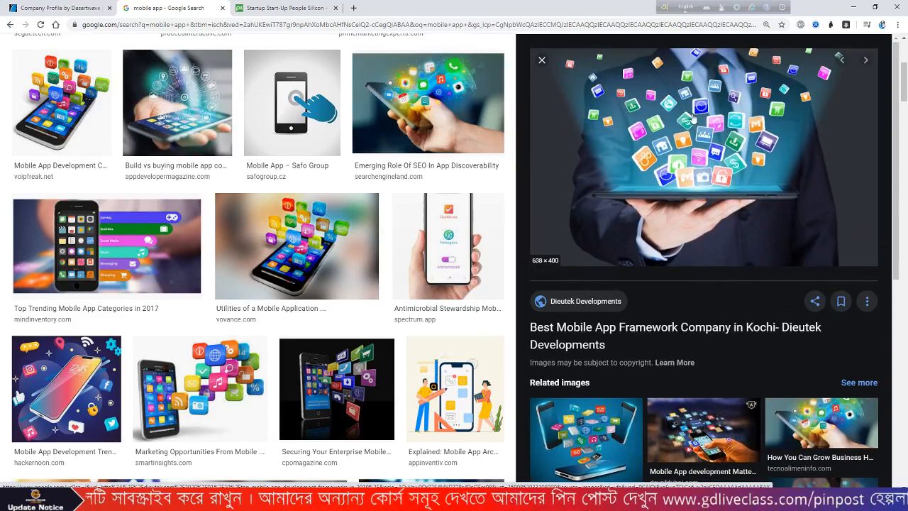
pyautogui.rightClick(692, 114)
pyautogui.click(719, 211)
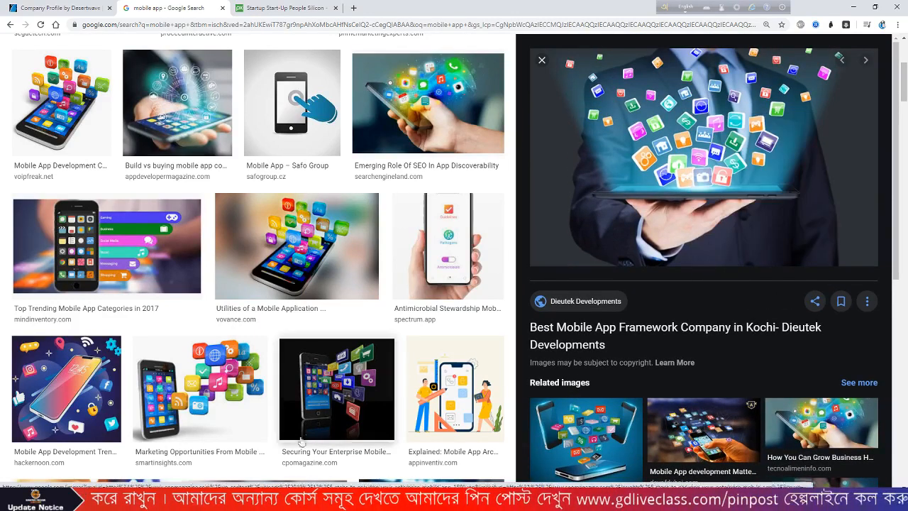
# - Paste the tablet-and-apps photo onto the Illustrator artboard and enlarge it
pyautogui.click(336, 500)
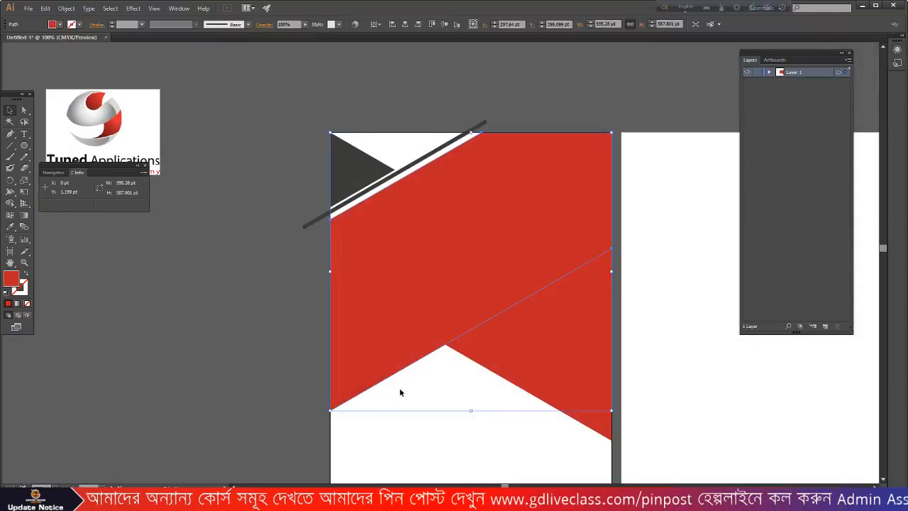
pyautogui.click(242, 321)
pyautogui.hotkey('ctrl', 'v')
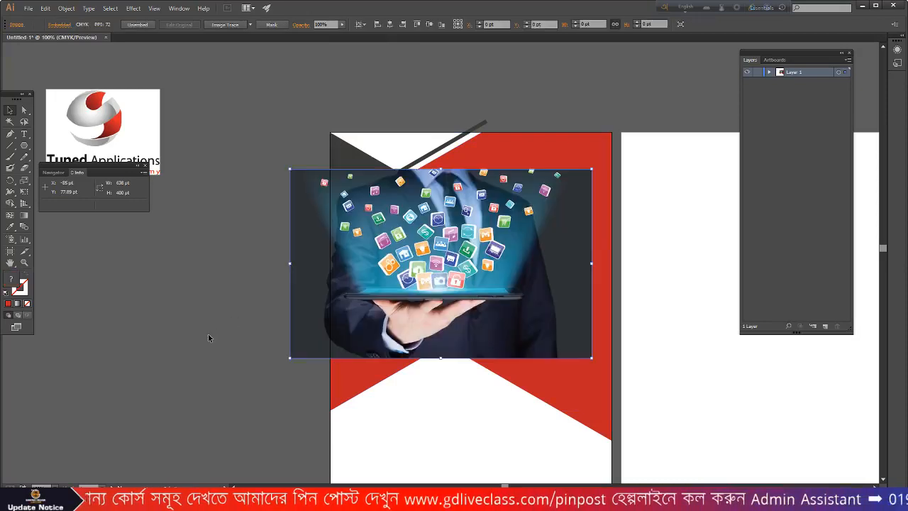
pyautogui.moveTo(591, 168); pyautogui.dragTo(649, 132)
# - Send the photo behind the red shape, then enlarge it further and nudge it into place
pyautogui.rightClick(509, 214)
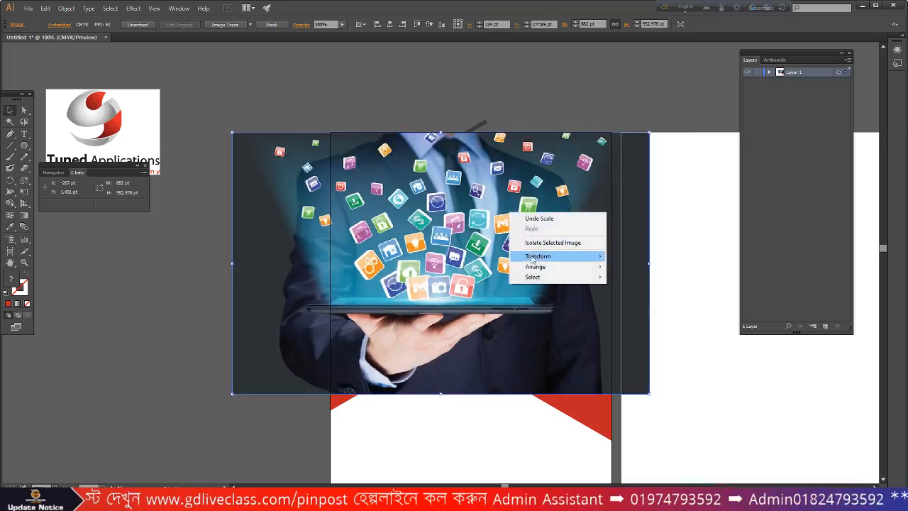
pyautogui.moveTo(536, 265)
pyautogui.click(638, 298)
pyautogui.moveTo(237, 308); pyautogui.dragTo(252, 309)
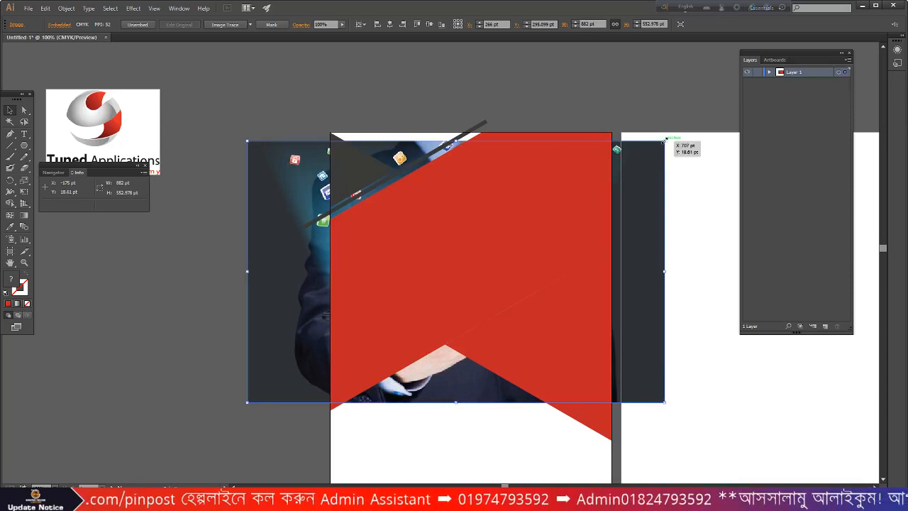
pyautogui.moveTo(665, 140); pyautogui.dragTo(682, 129)
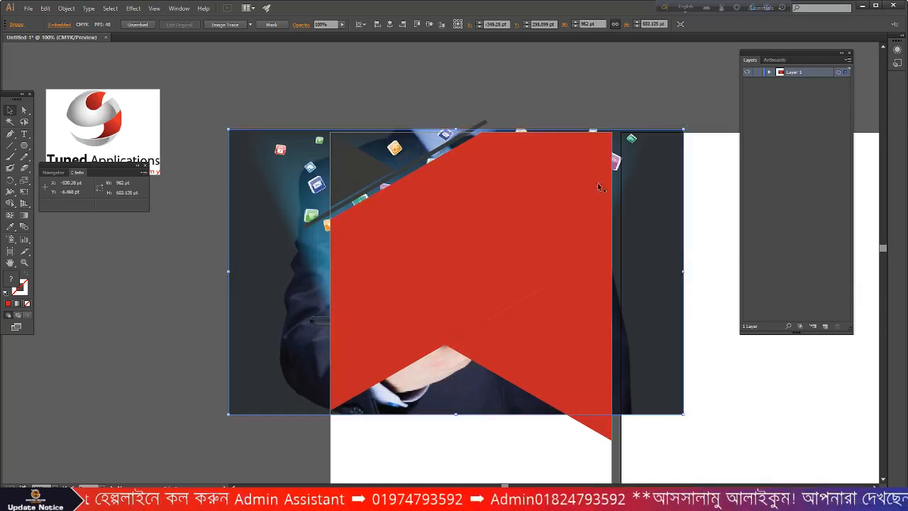
pyautogui.moveTo(251, 254); pyautogui.dragTo(264, 254)
pyautogui.click(164, 311)
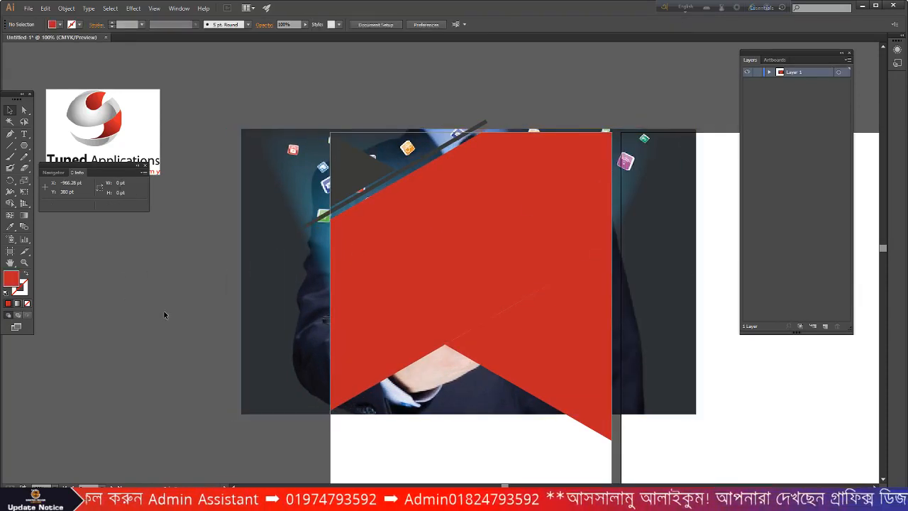
# - Try clipping the photo inside the red shape, undo the mask, and minimize Illustrator
pyautogui.click(272, 279)
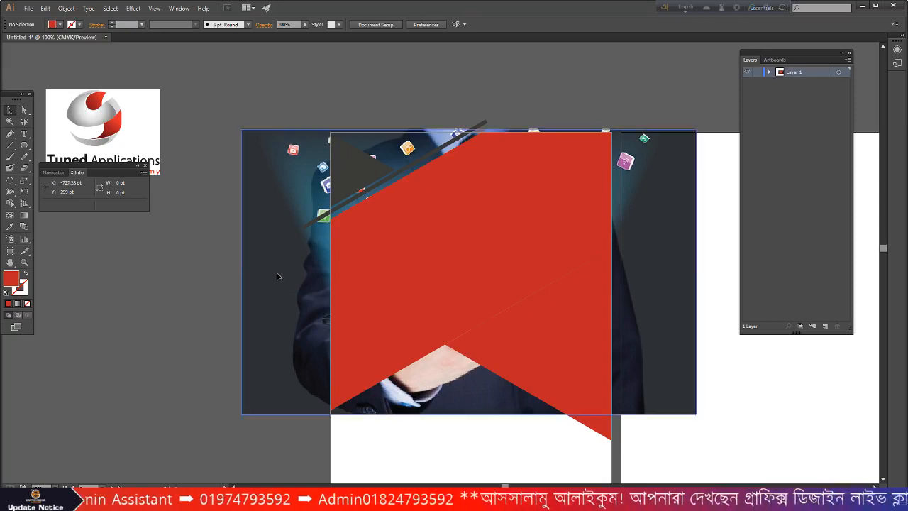
pyautogui.keyDown('shift'); pyautogui.click(404, 266); pyautogui.keyUp('shift')
pyautogui.rightClick(404, 265)
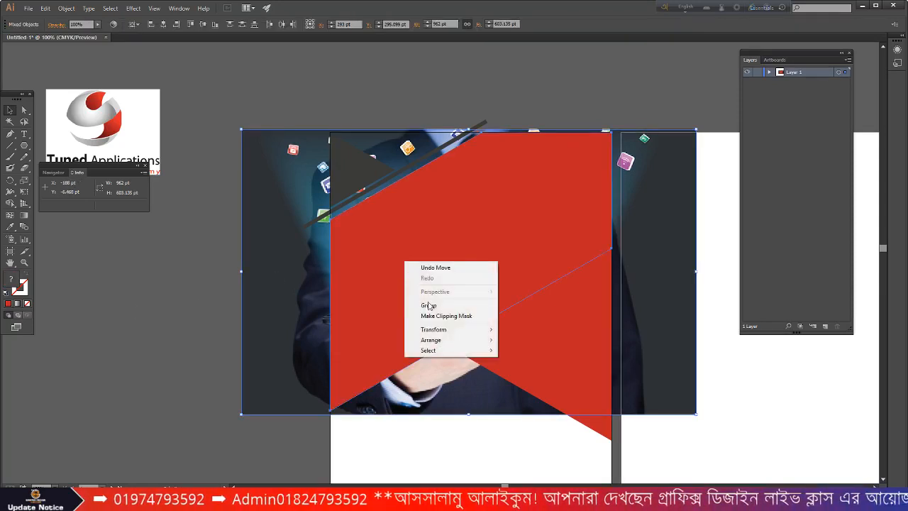
pyautogui.click(431, 317)
pyautogui.click(220, 310)
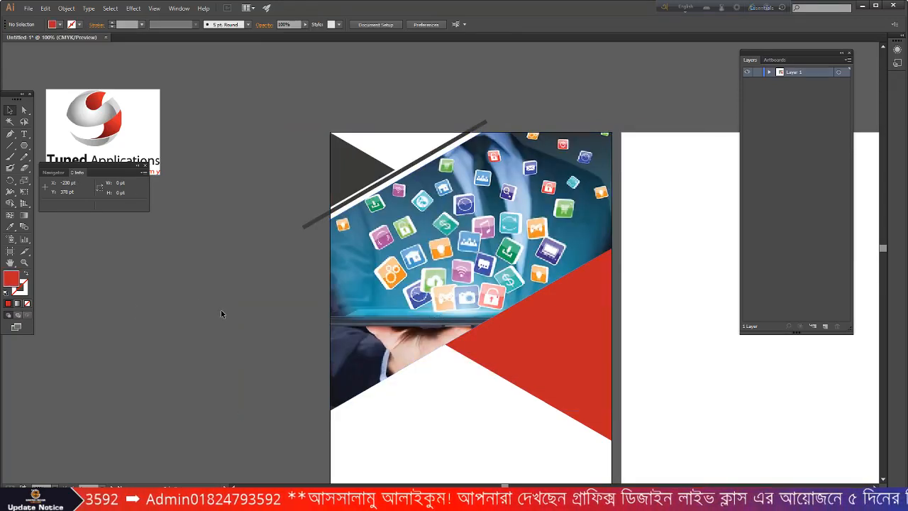
pyautogui.hotkey('ctrl', 'z')
pyautogui.hotkey('ctrl', 'z')
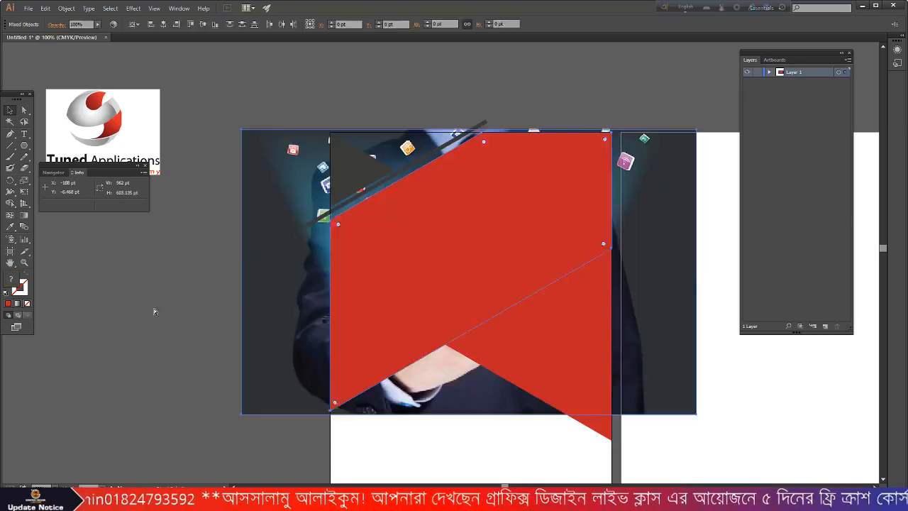
pyautogui.click(144, 308)
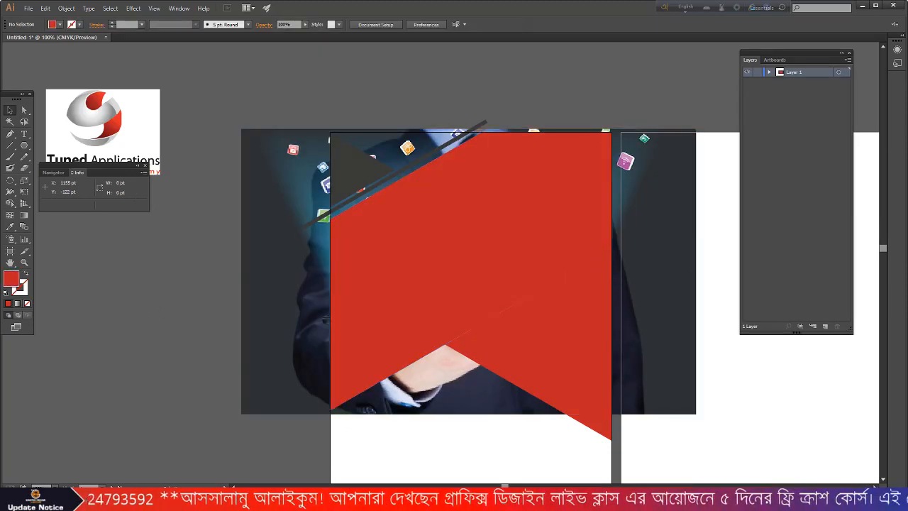
pyautogui.click(862, 7)
pyautogui.scroll(2, 284, 213)
# - Return to the 'it company' results and open the red-shirt teamwork photo's page
pyautogui.click(268, 7)
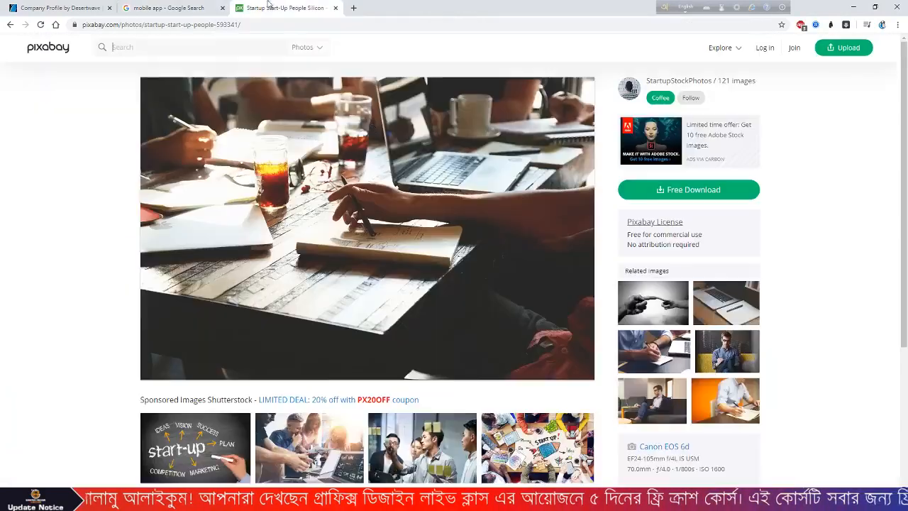
pyautogui.scroll(-2, 617, 351)
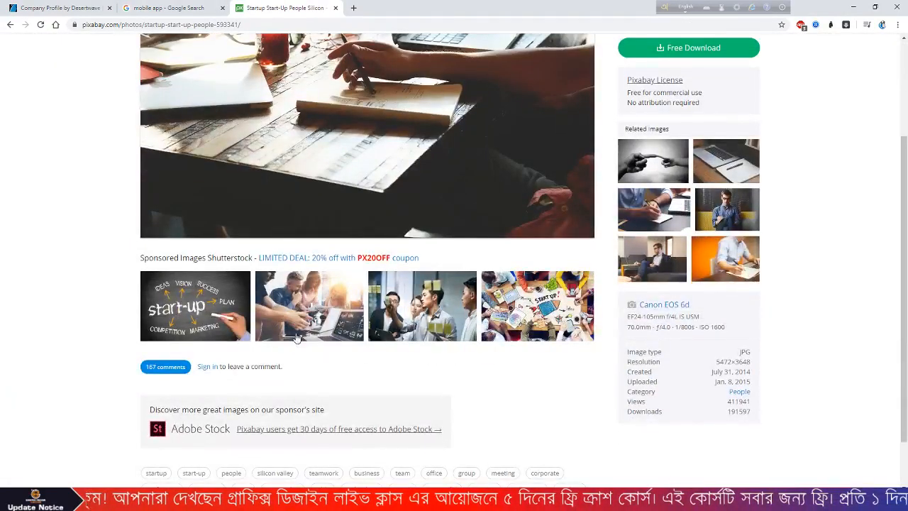
pyautogui.scroll(-1, 296, 339)
pyautogui.click(7, 25)
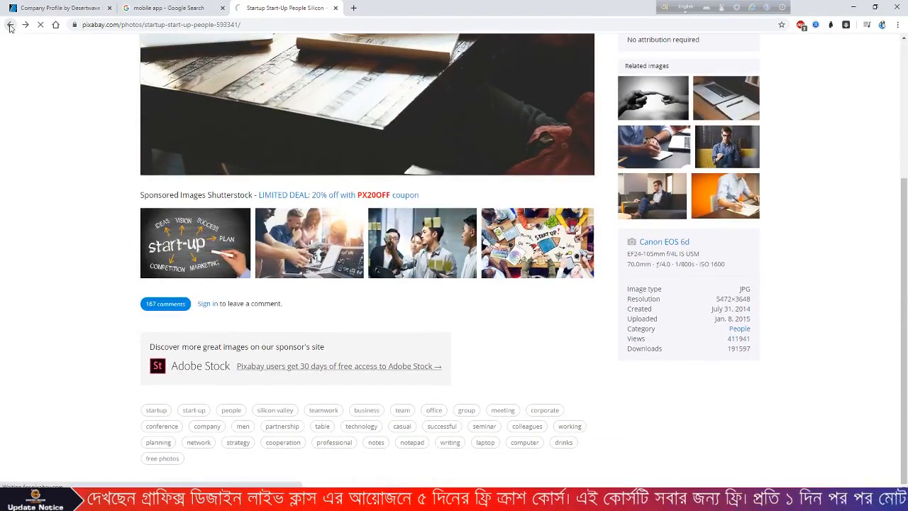
pyautogui.scroll(-1, 548, 248)
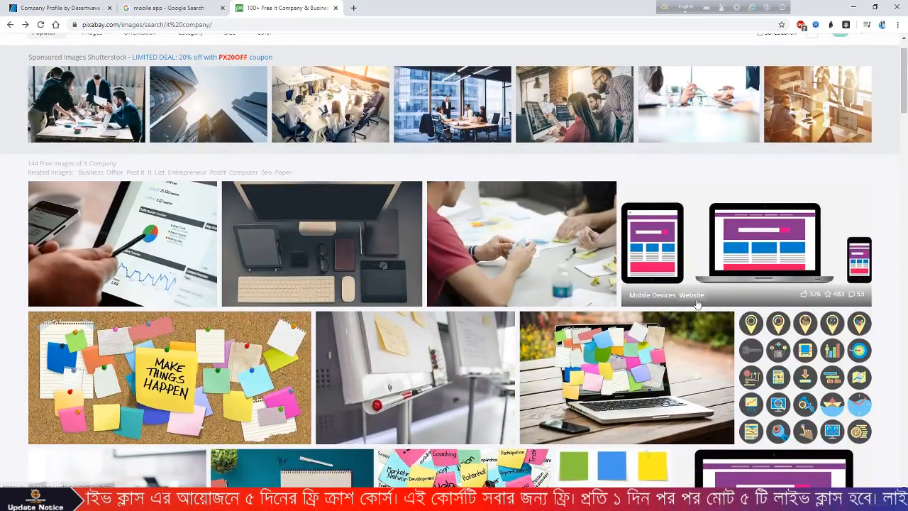
pyautogui.click(512, 213)
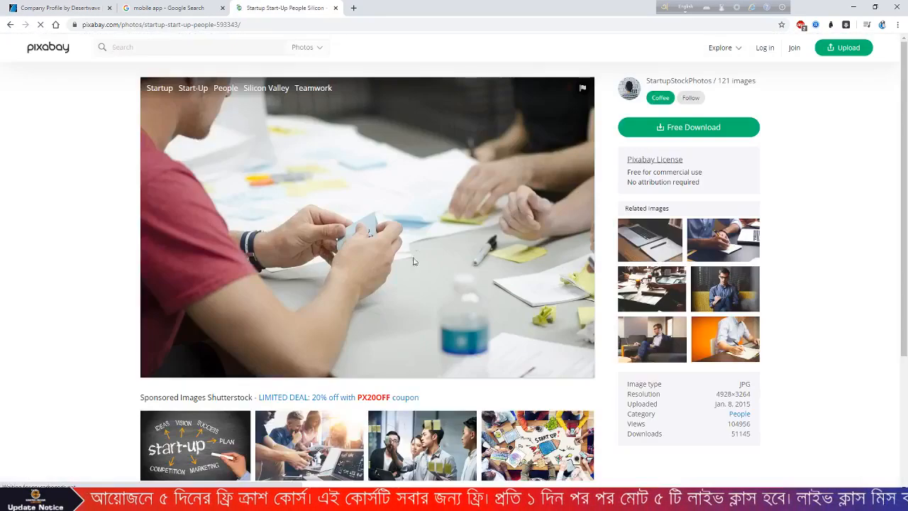
# - Start a free download of the photo at 1920×1271, passing the not-a-robot check
pyautogui.rightClick(390, 170)
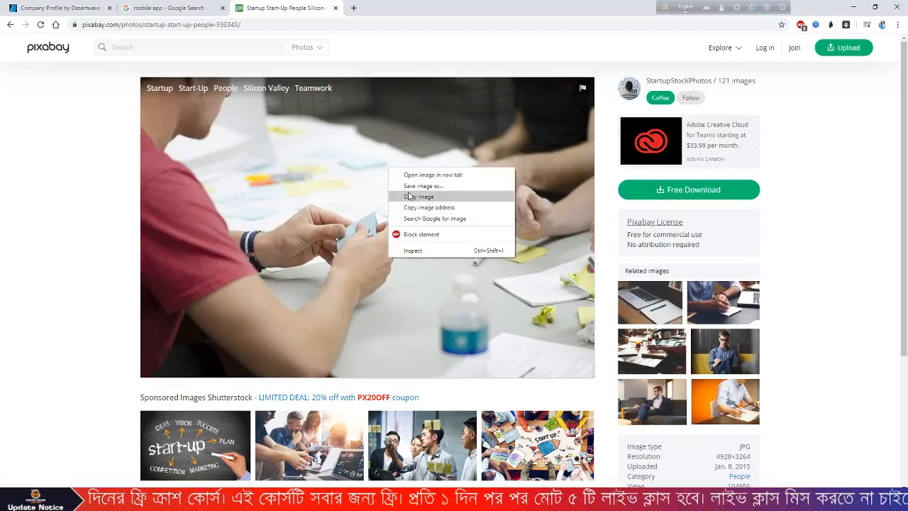
pyautogui.click(653, 190)
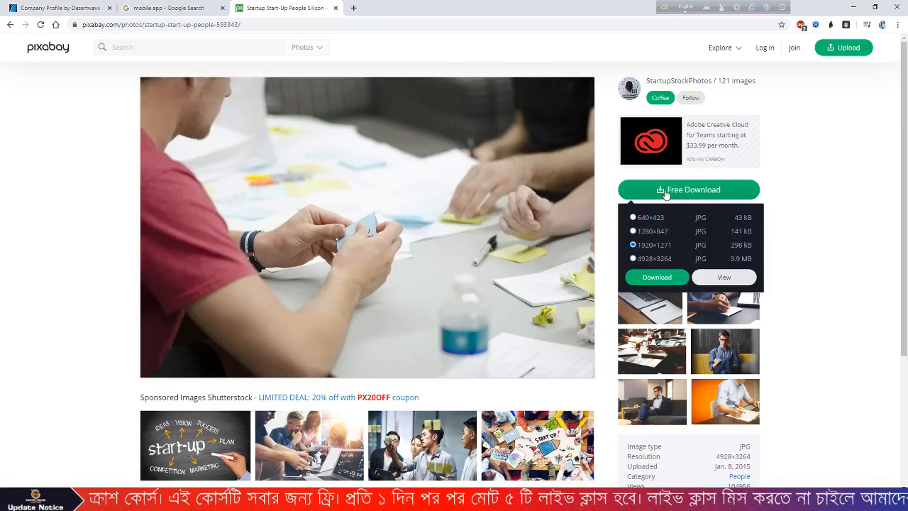
pyautogui.click(653, 277)
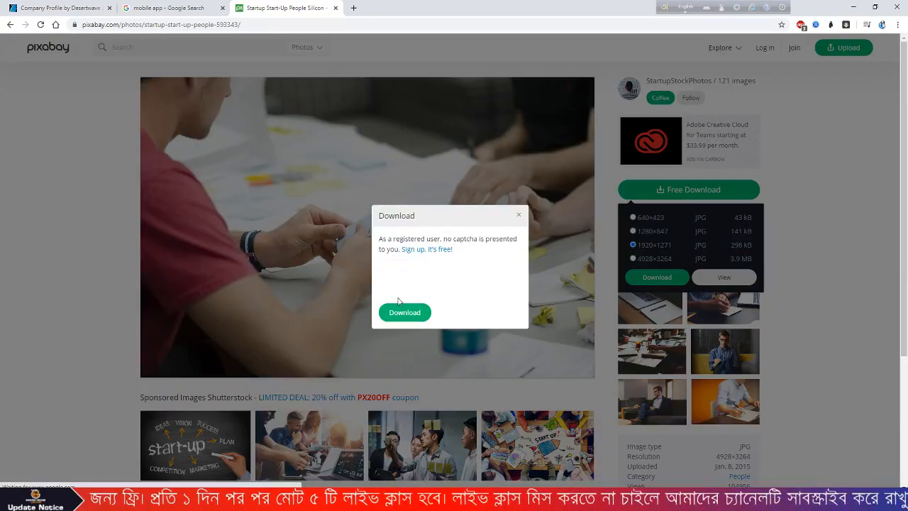
pyautogui.click(388, 281)
pyautogui.click(402, 314)
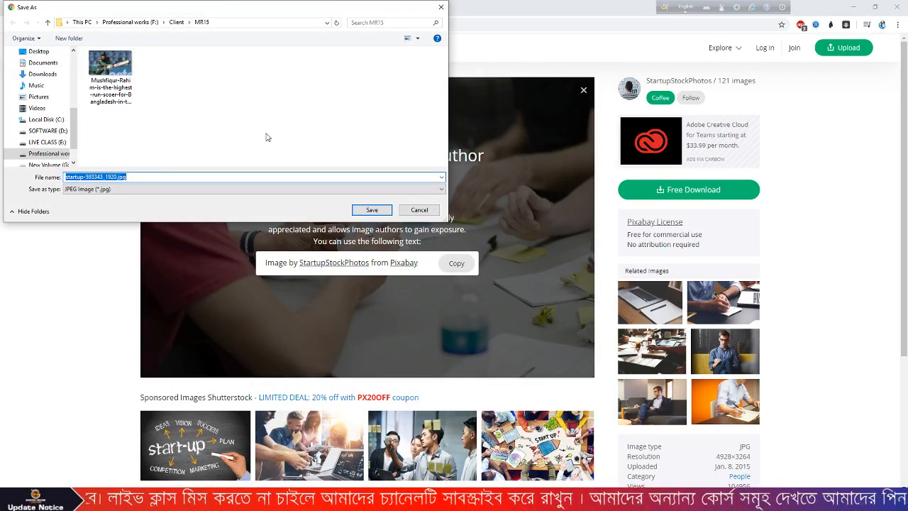
# - Save startup-593343_1920.jpg into F:\5 Days Crash Course and show it in its folder
pyautogui.scroll(-1, 43, 124)
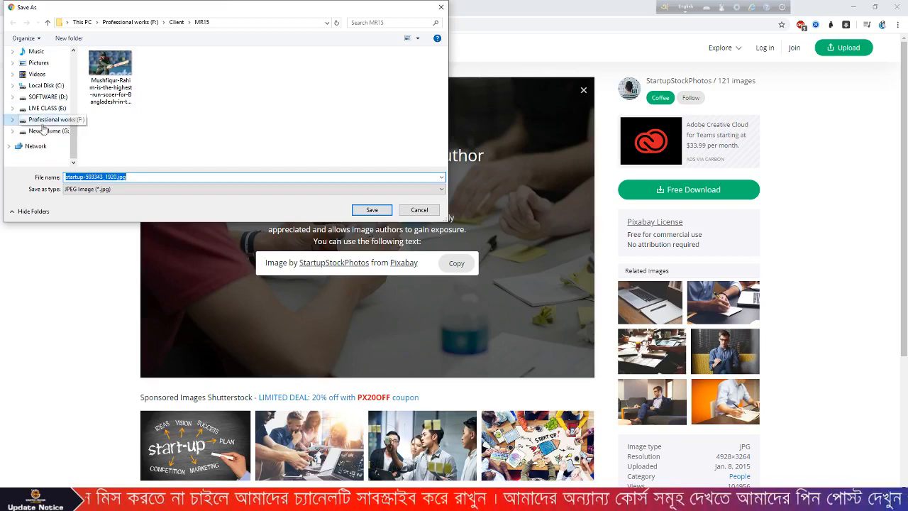
pyautogui.click(50, 108)
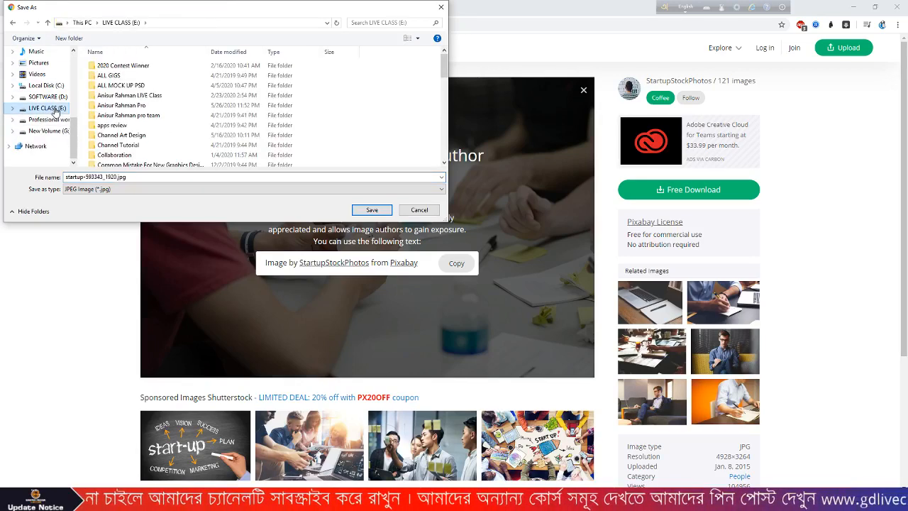
pyautogui.click(49, 119)
pyautogui.click(117, 65)
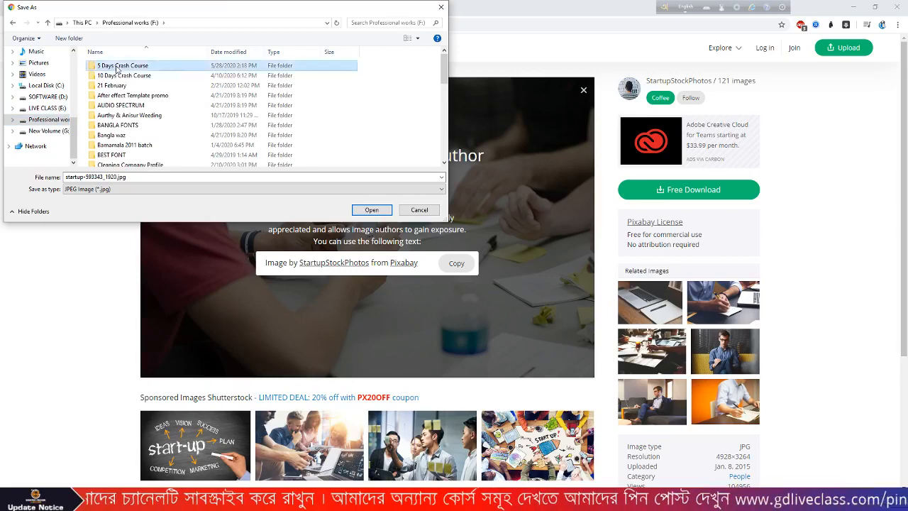
pyautogui.click(372, 210)
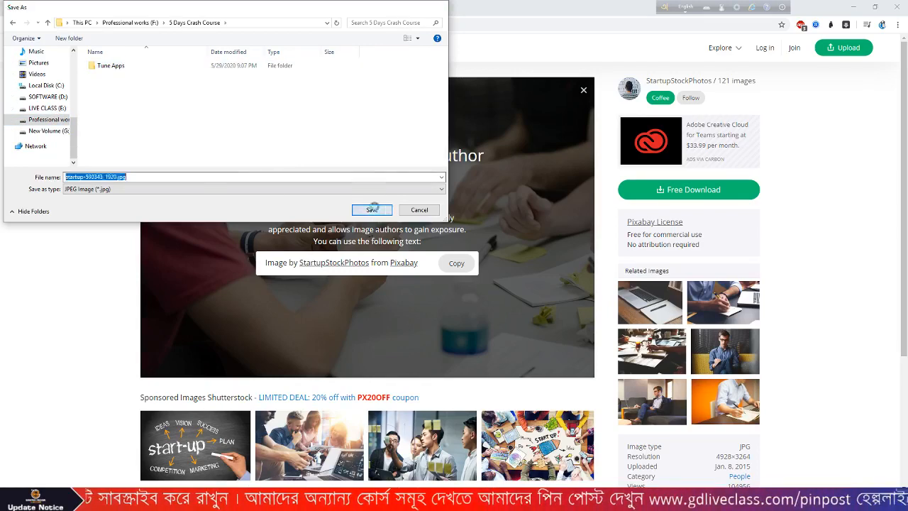
pyautogui.click(374, 209)
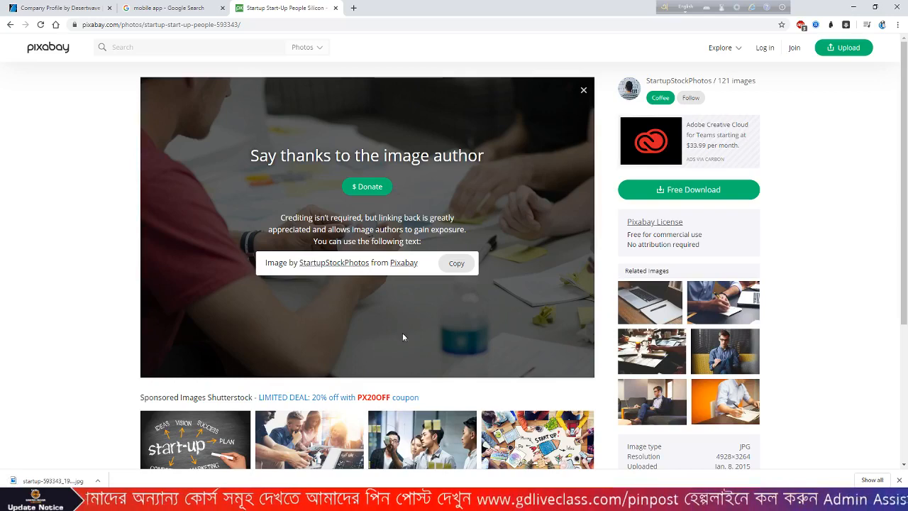
pyautogui.click(97, 481)
pyautogui.click(122, 446)
# - Bring the downloaded teamwork photo into Illustrator, embed it, and position it over the first artboard
pyautogui.moveTo(248, 53); pyautogui.dragTo(270, 188)
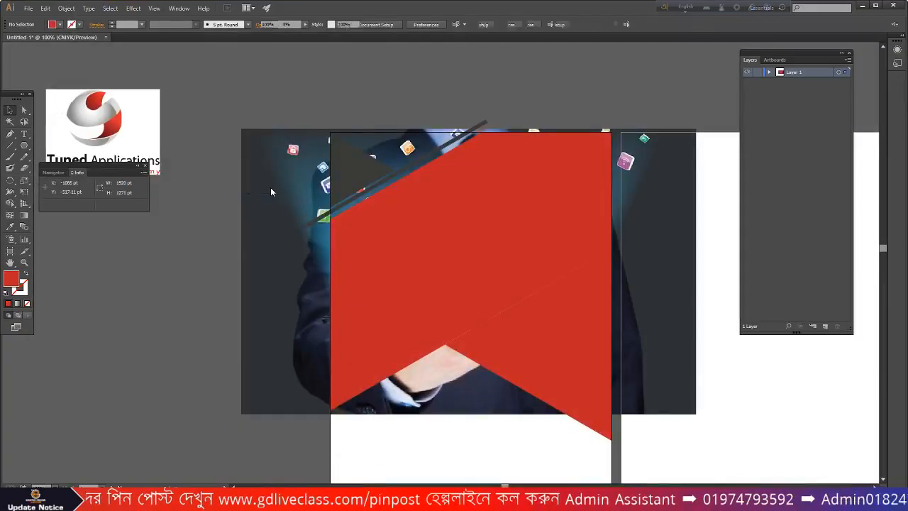
pyautogui.scroll(-3, 369, 196)
pyautogui.click(164, 28)
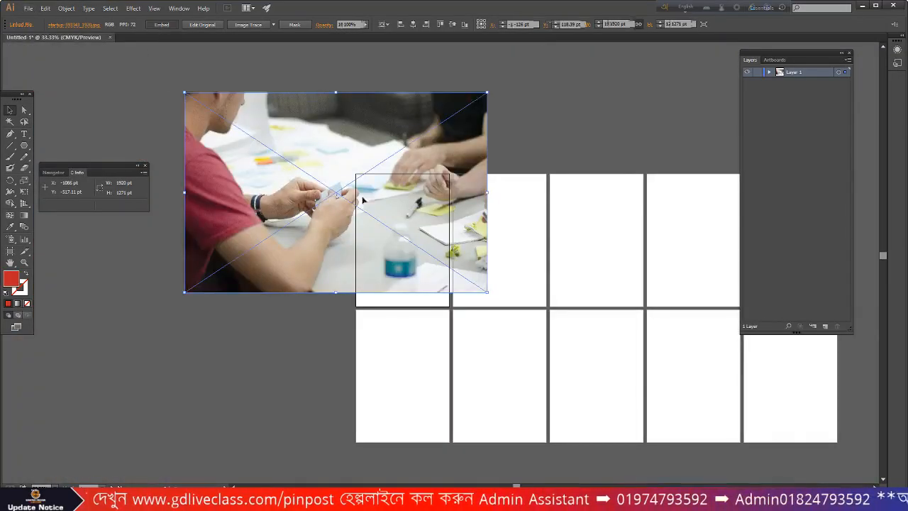
pyautogui.moveTo(423, 116); pyautogui.dragTo(280, 263)
pyautogui.click(327, 203)
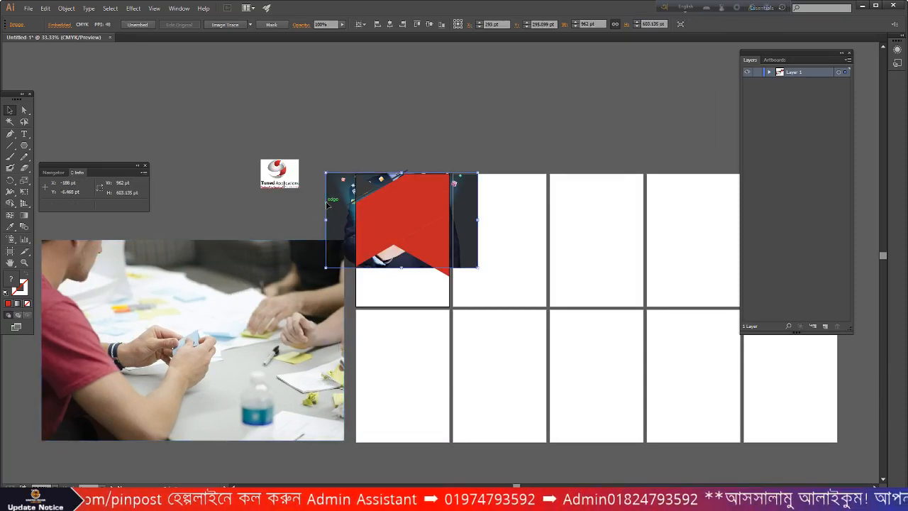
pyautogui.scroll(-2, 400, 208)
pyautogui.moveTo(170, 315); pyautogui.dragTo(345, 213)
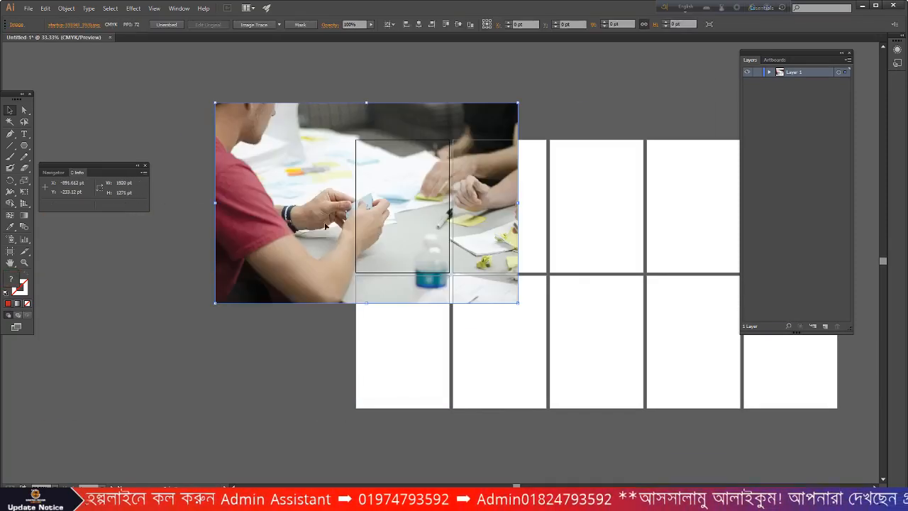
pyautogui.moveTo(275, 202); pyautogui.dragTo(311, 198)
pyautogui.scroll(1, 547, 121)
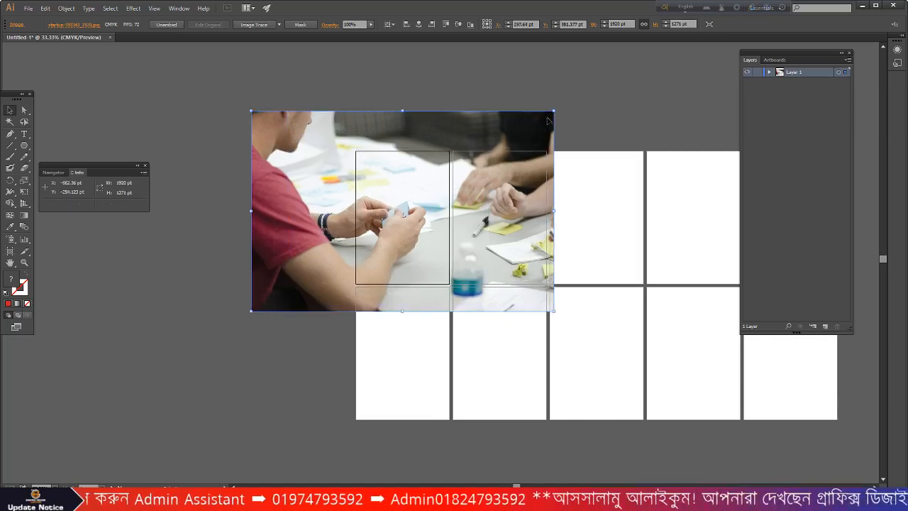
pyautogui.scroll(1, 547, 120)
# - Shrink the photo, send it behind the red shape, and fit it over the angular shape
pyautogui.moveTo(558, 106); pyautogui.dragTo(475, 161)
pyautogui.rightClick(250, 226)
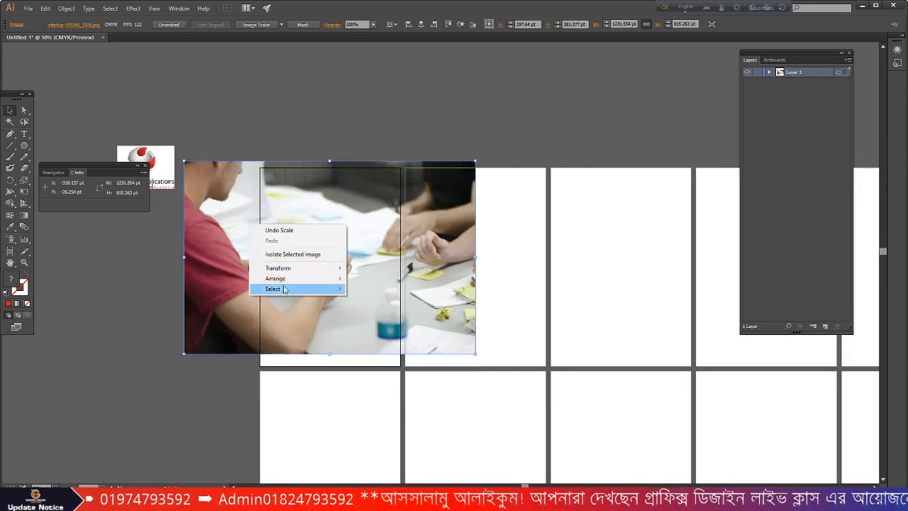
pyautogui.moveTo(280, 274)
pyautogui.click(330, 308)
pyautogui.scroll(2, 227, 276)
pyautogui.moveTo(207, 260); pyautogui.dragTo(230, 250)
pyautogui.scroll(-1, 231, 252)
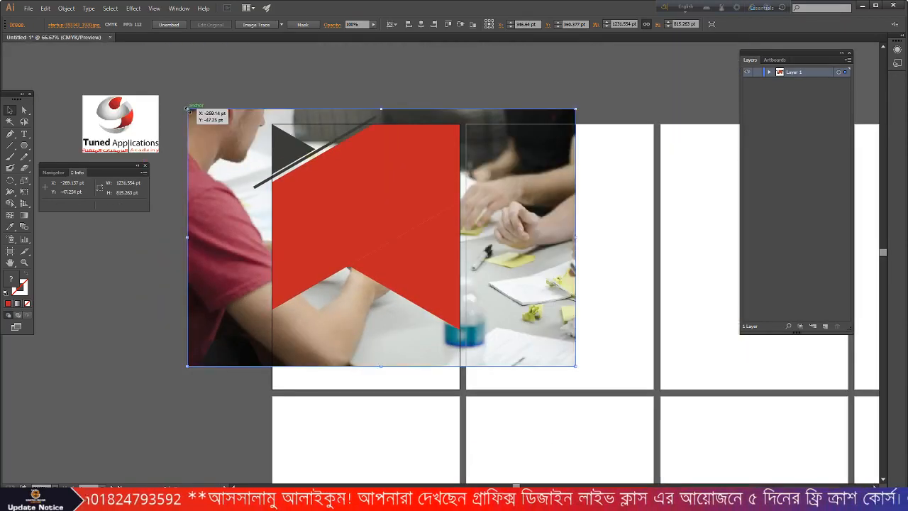
pyautogui.moveTo(187, 109); pyautogui.dragTo(233, 139)
pyautogui.moveTo(243, 213); pyautogui.dragTo(246, 192)
# - Make a clipping mask from the teamwork photo and the angular shape
pyautogui.click(159, 262)
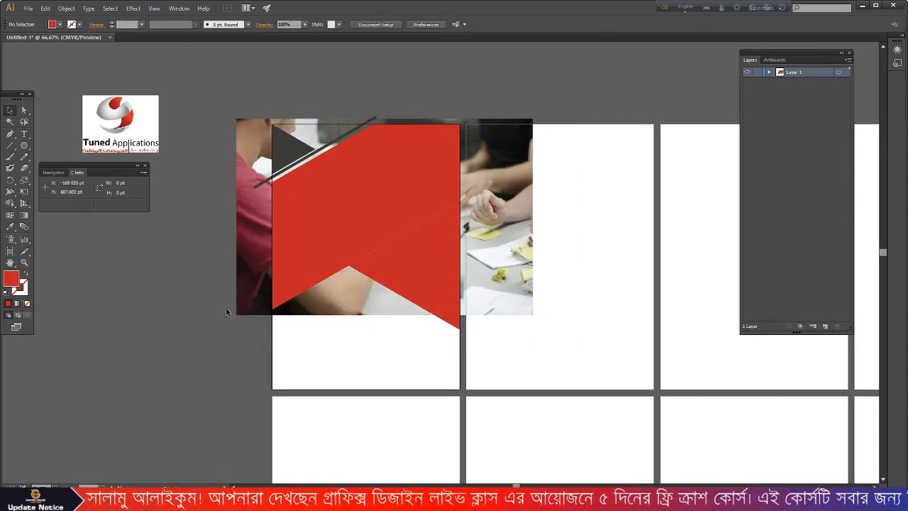
pyautogui.click(243, 256)
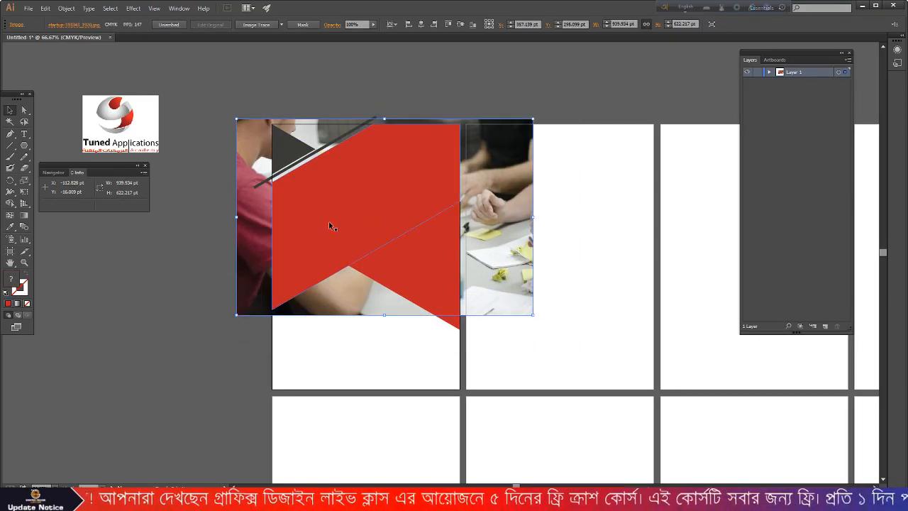
pyautogui.rightClick(328, 221)
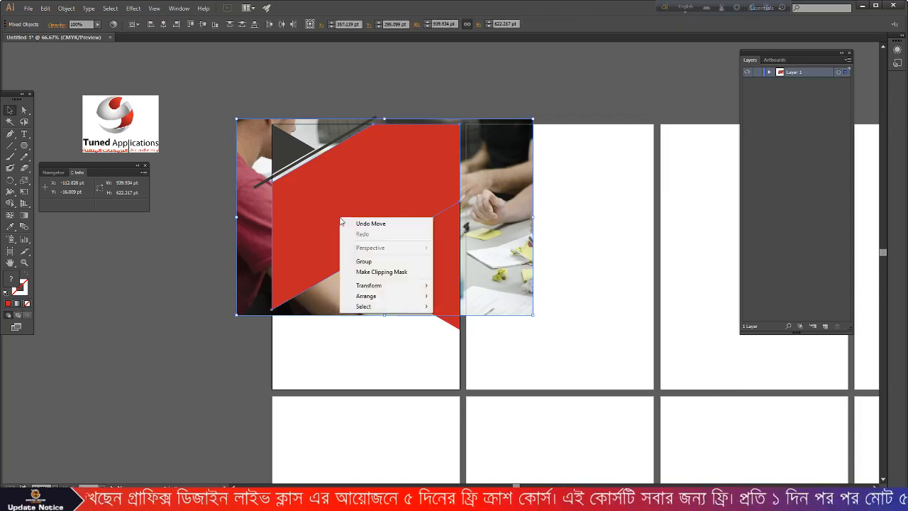
pyautogui.click(383, 270)
pyautogui.click(157, 271)
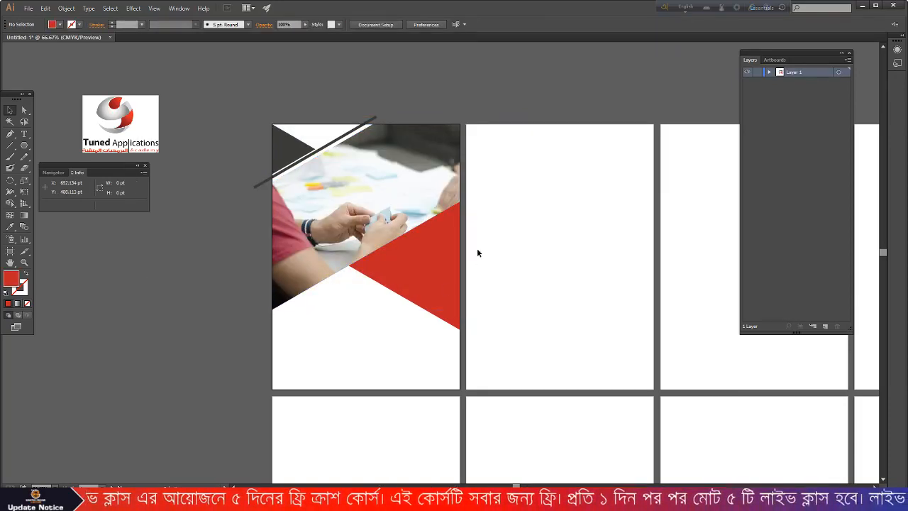
pyautogui.scroll(1, 465, 244)
pyautogui.scroll(1, 465, 241)
pyautogui.scroll(1, 464, 241)
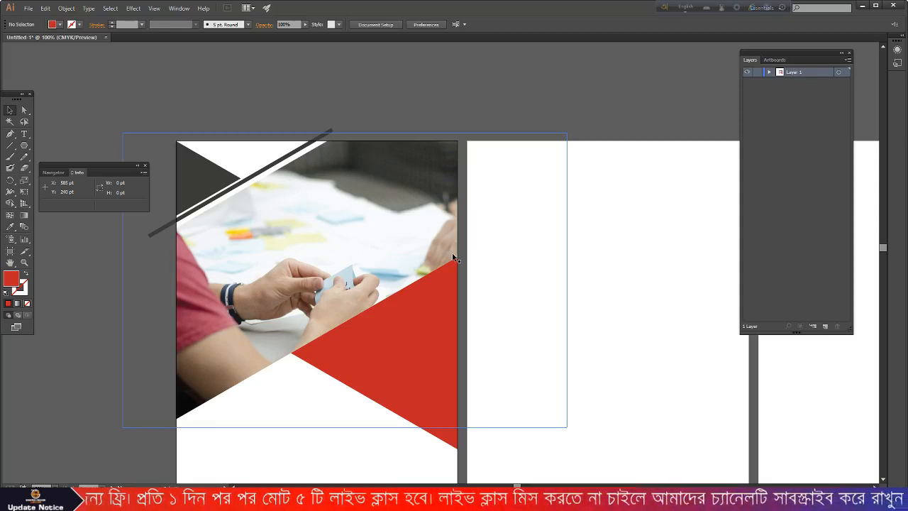
# - Draw a triangle with the Pen tool covering the first page's top-right corner
pyautogui.click(10, 135)
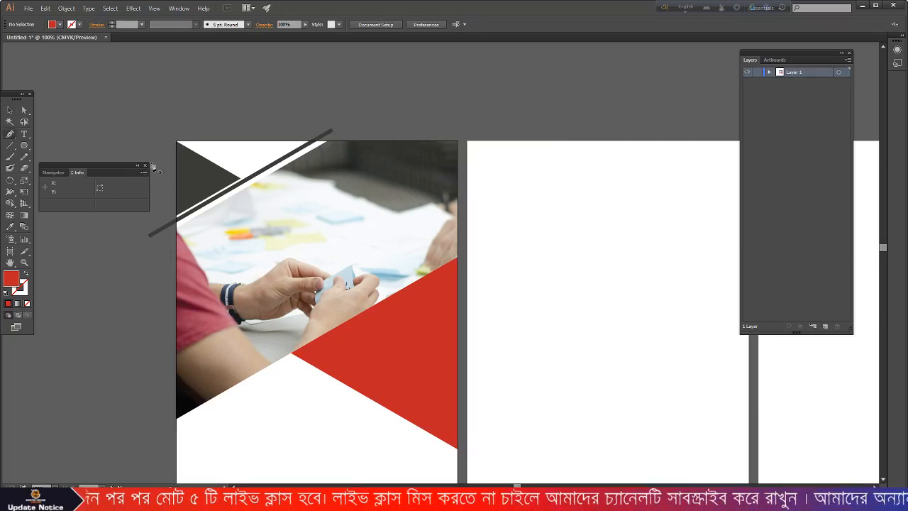
pyautogui.click(457, 224)
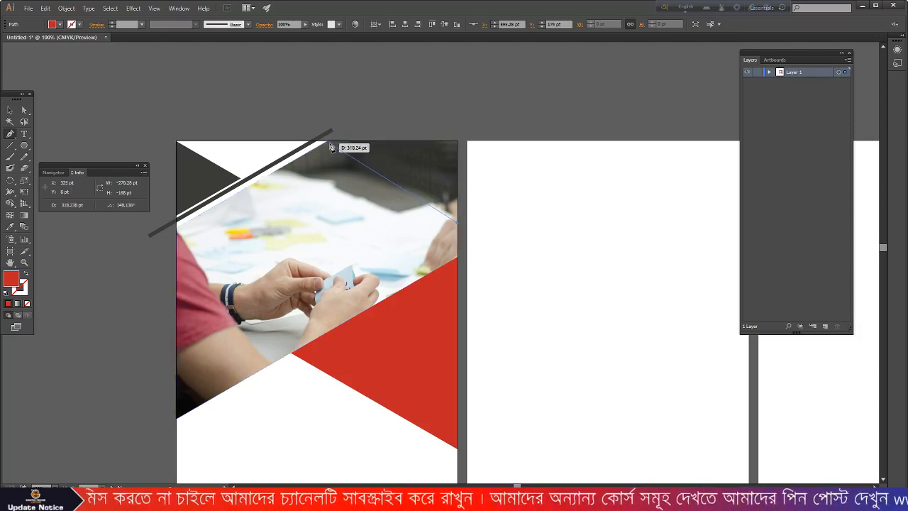
pyautogui.click(328, 143)
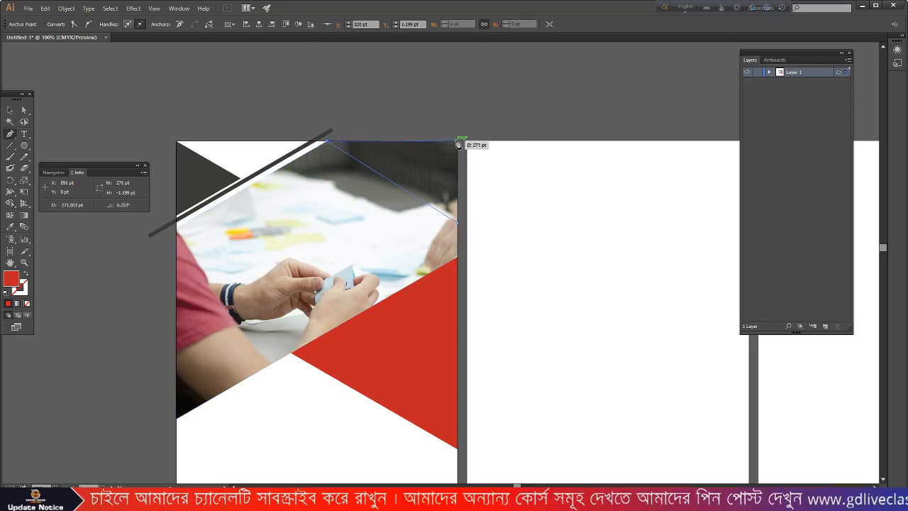
pyautogui.click(458, 141)
pyautogui.click(460, 225)
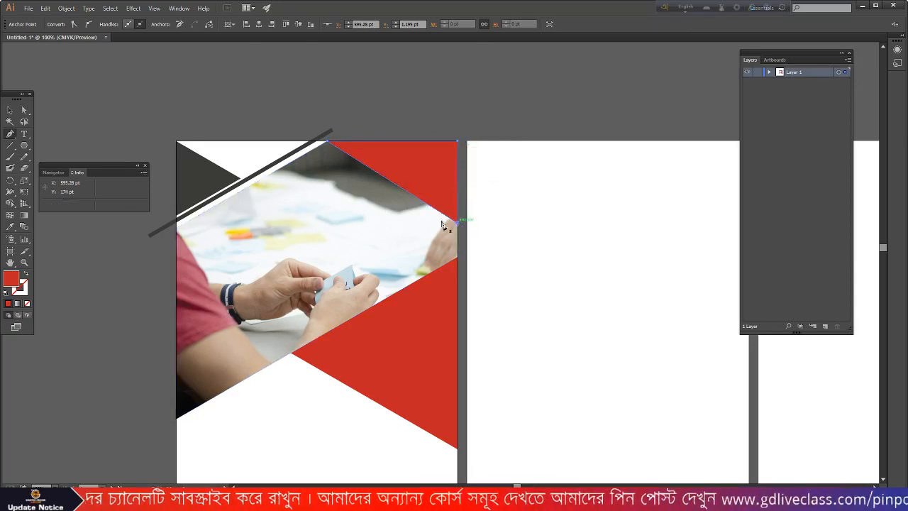
pyautogui.click(10, 110)
# - Give the new triangle the existing triangle's dark grey fill using the Eyedropper
pyautogui.click(244, 79)
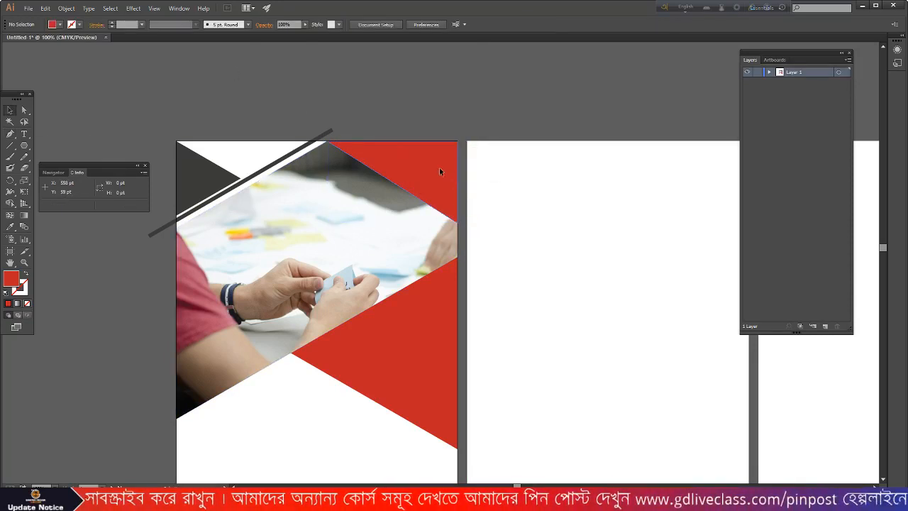
pyautogui.click(440, 171)
pyautogui.click(7, 229)
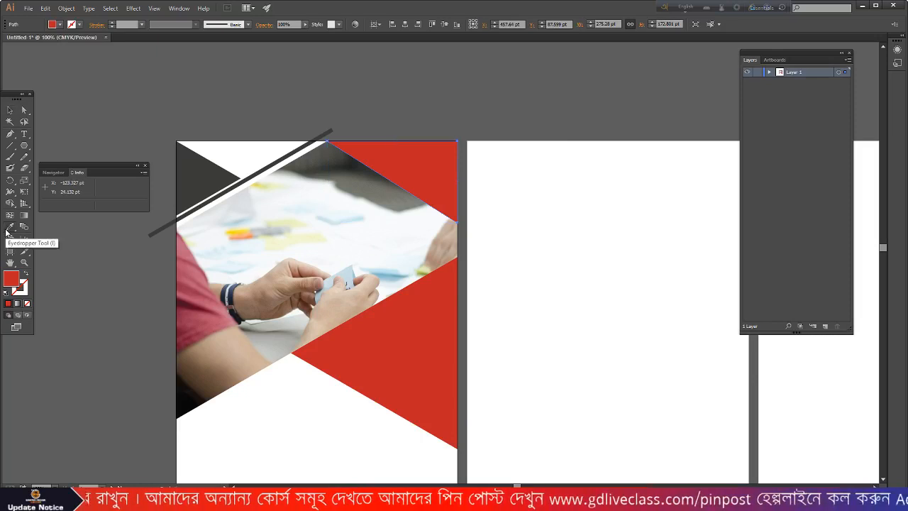
pyautogui.click(193, 163)
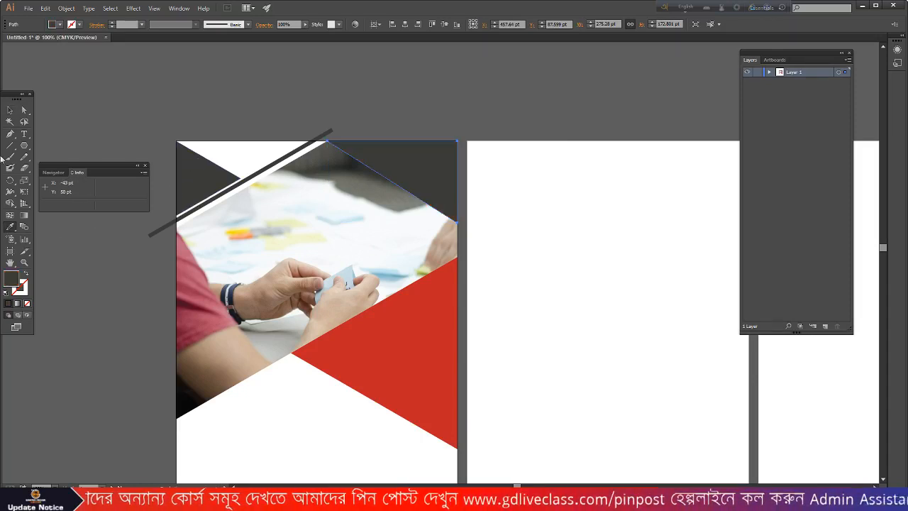
pyautogui.click(10, 110)
pyautogui.scroll(-1, 528, 205)
# - Move the Tuned Applications logo from the pasteboard onto page one, shrink it, and set it below the photo
pyautogui.click(530, 203)
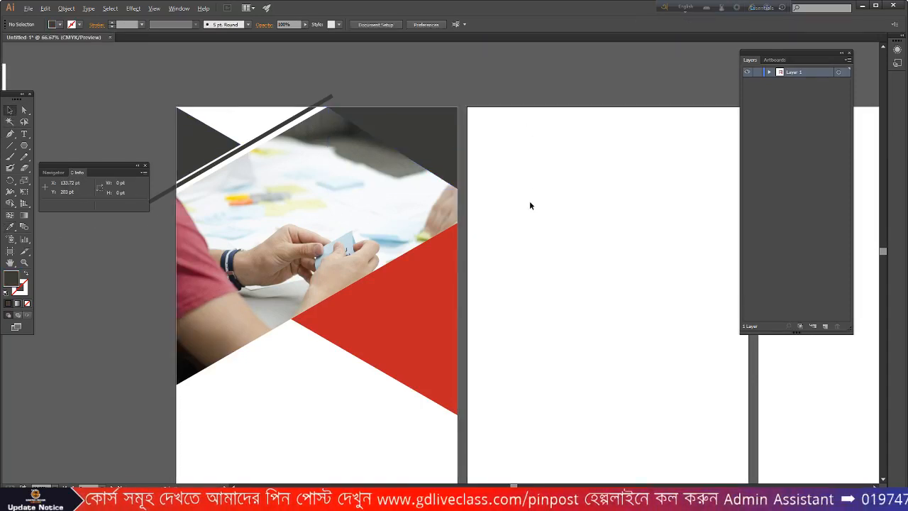
pyautogui.scroll(-2, 530, 203)
pyautogui.moveTo(149, 103); pyautogui.dragTo(227, 216)
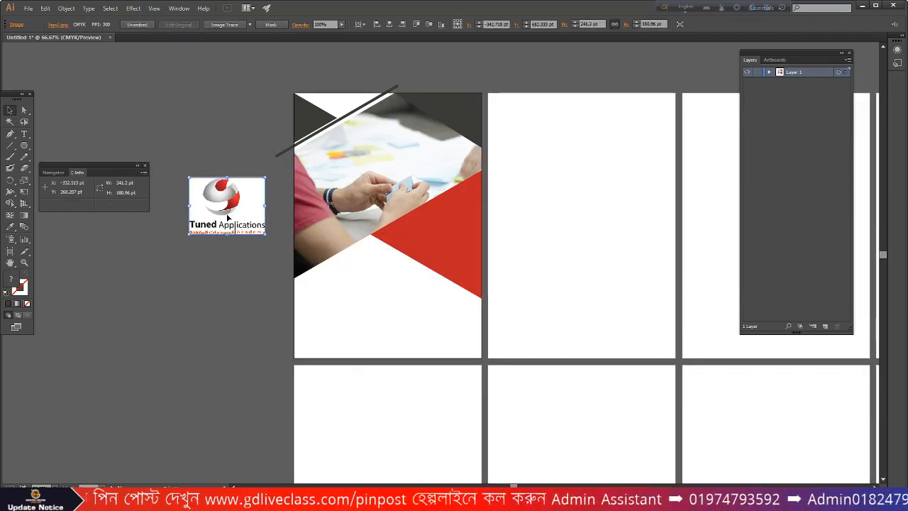
pyautogui.click(368, 301)
pyautogui.moveTo(226, 203); pyautogui.dragTo(365, 273)
pyautogui.scroll(1, 365, 274)
pyautogui.scroll(1, 366, 274)
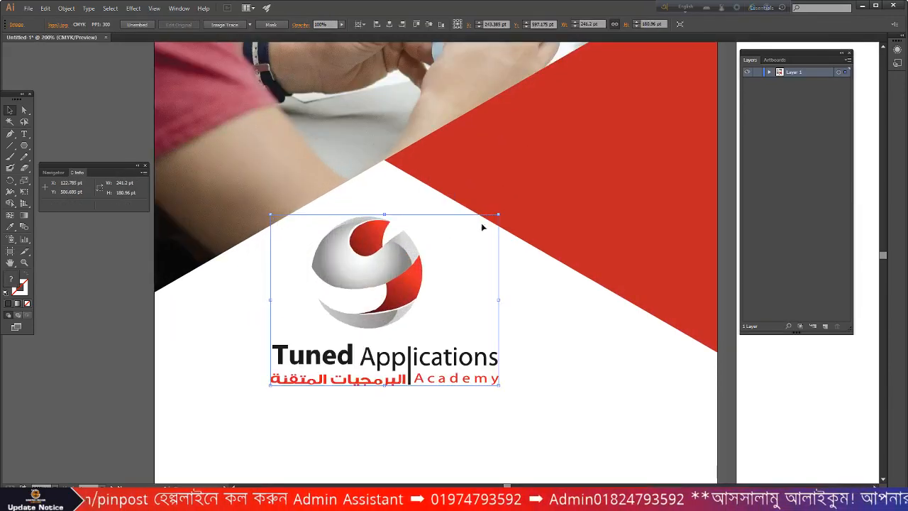
pyautogui.moveTo(498, 215); pyautogui.dragTo(480, 248)
pyautogui.moveTo(402, 270); pyautogui.dragTo(419, 282)
pyautogui.scroll(-2, 433, 257)
pyautogui.click(443, 323)
pyautogui.click(427, 325)
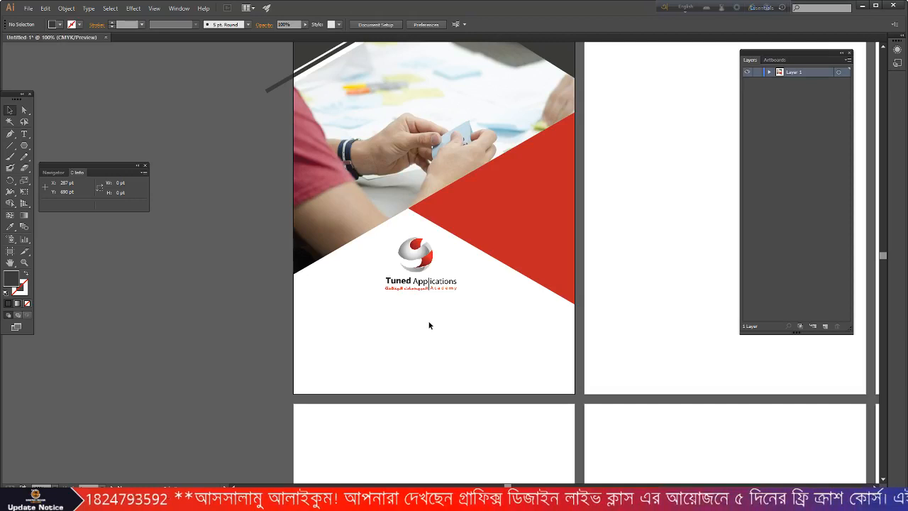
# - Type the 'Business Profile' title below the logo and set it to 24 pt
pyautogui.click(23, 135)
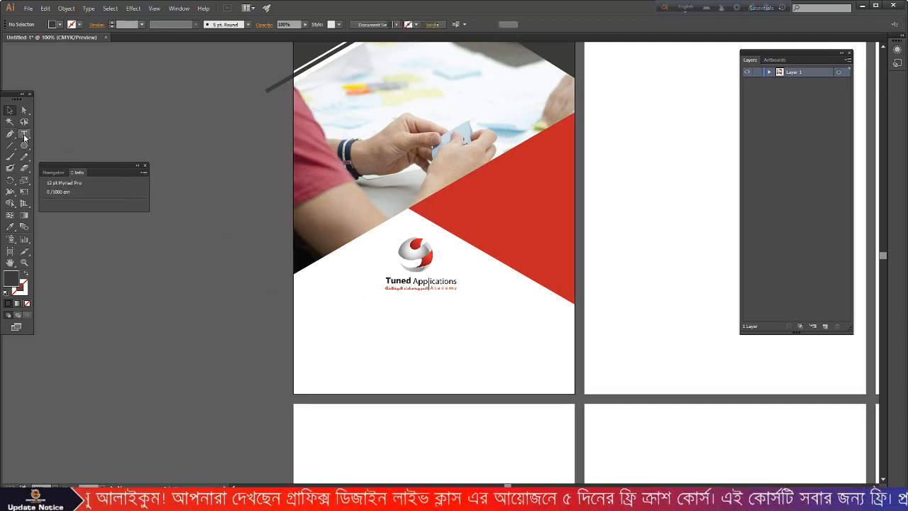
pyautogui.click(374, 323)
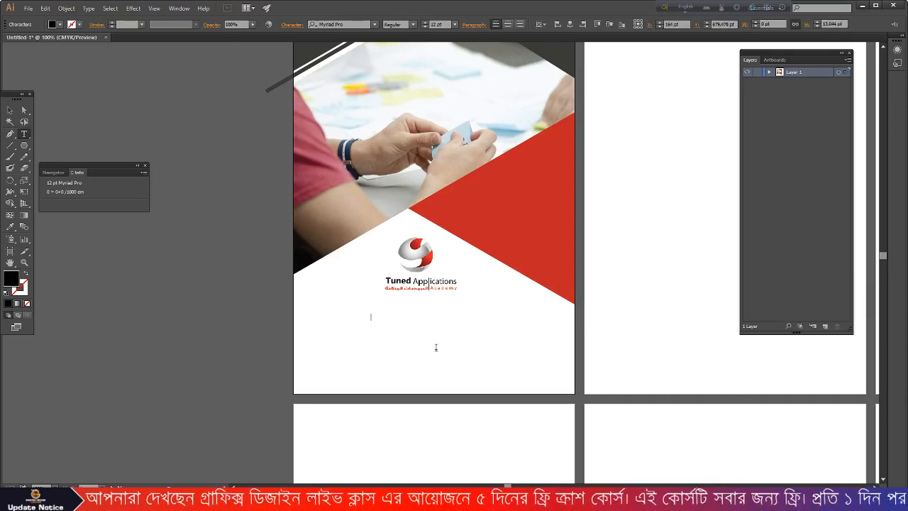
pyautogui.write('8')
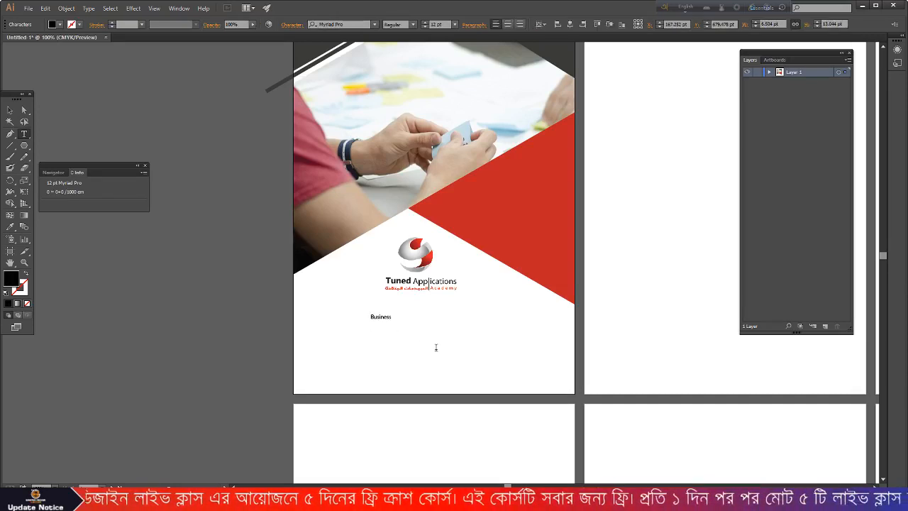
pyautogui.write('usiness C')
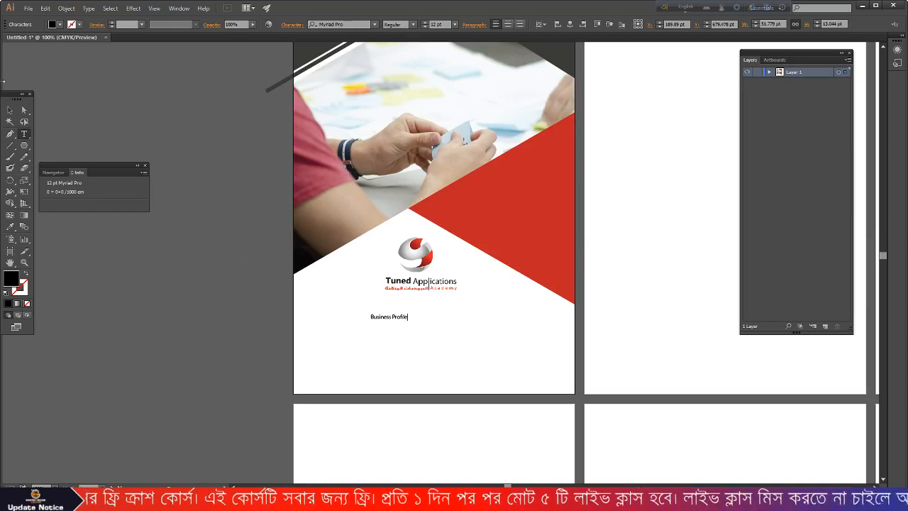
pyautogui.click(10, 110)
pyautogui.click(454, 24)
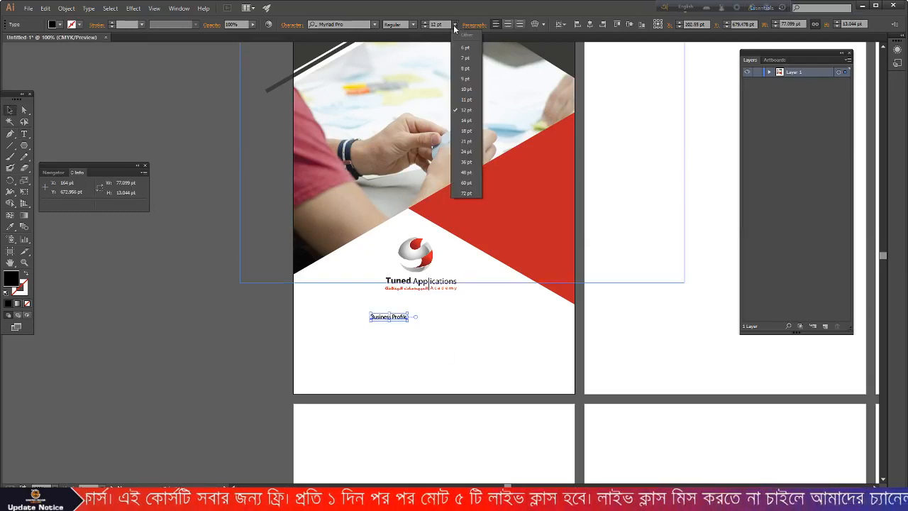
pyautogui.click(466, 151)
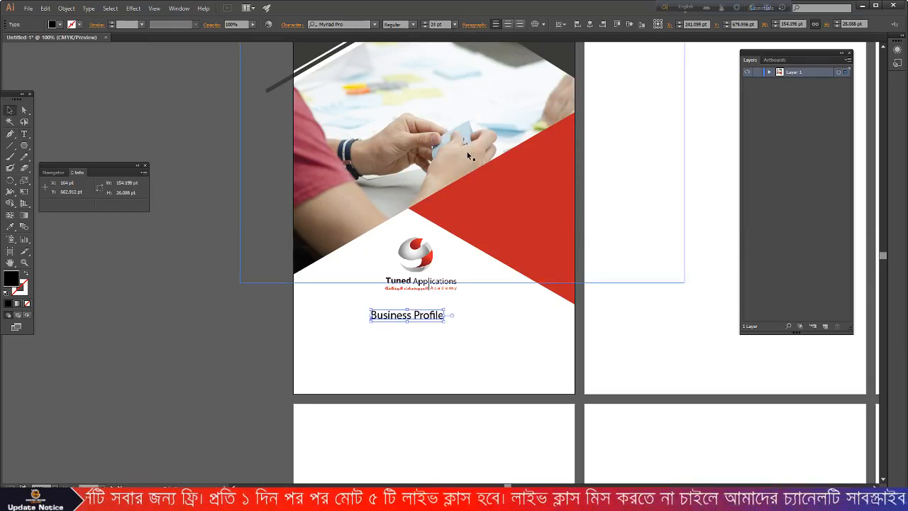
# - Change the title's font to Montserrat Bold
pyautogui.click(339, 24)
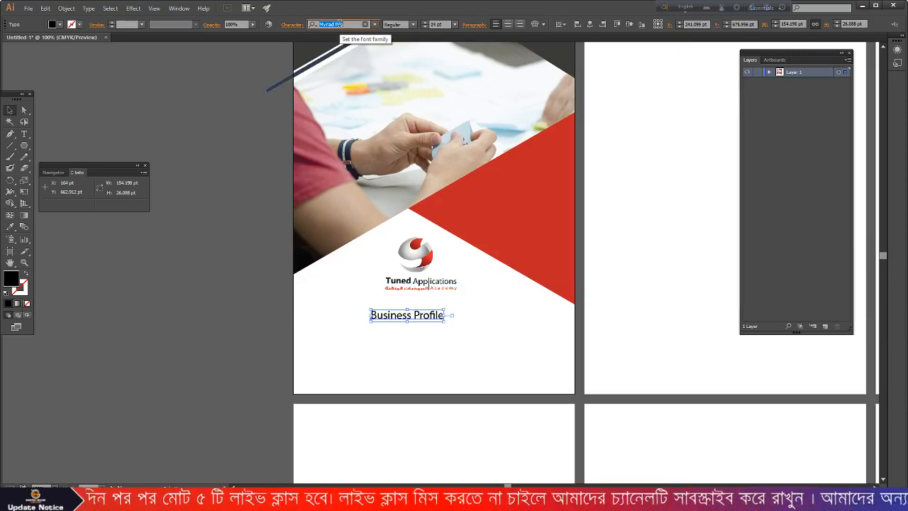
pyautogui.write('montt')
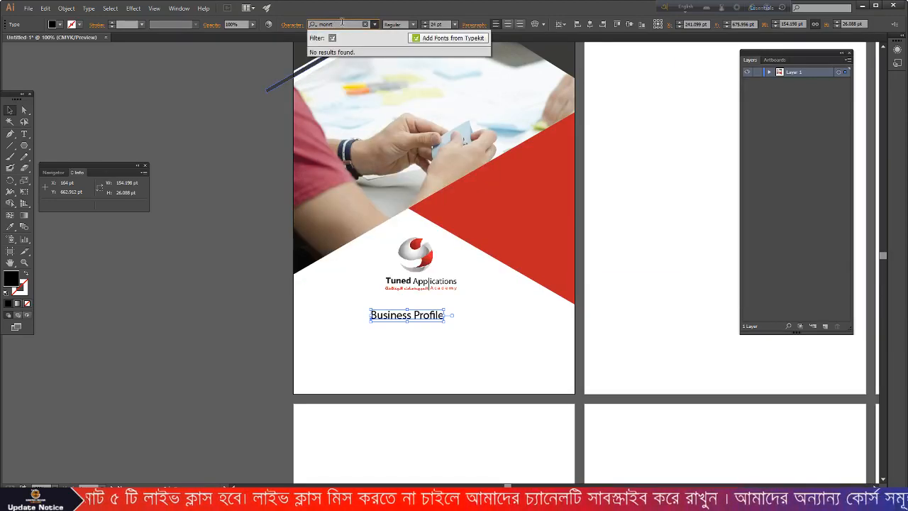
pyautogui.press('BackSpace')
pyautogui.press('BackSpace')
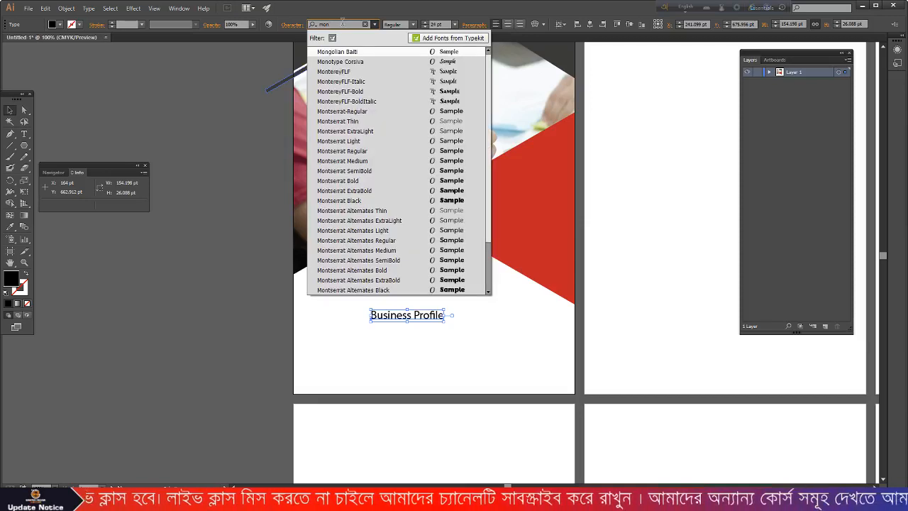
pyautogui.click(360, 180)
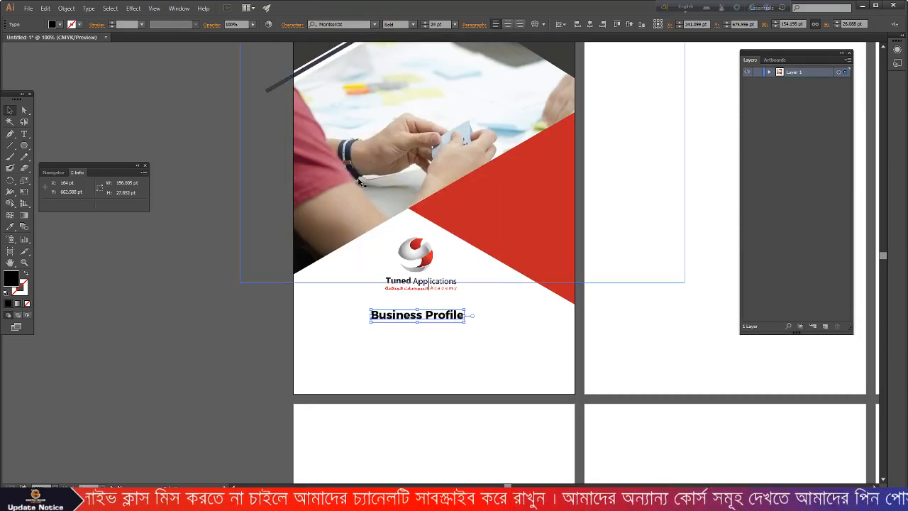
pyautogui.scroll(2, 415, 302)
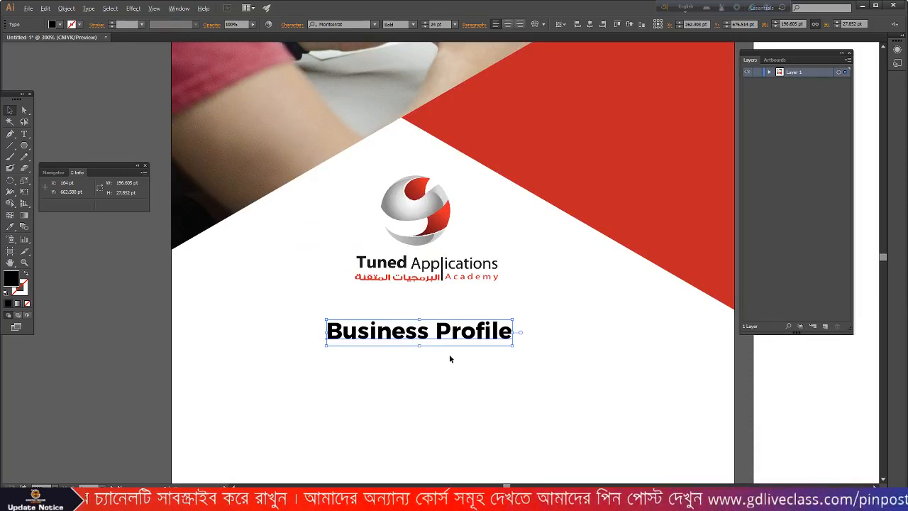
# - Enlarge the Business Profile title and move it just under the logo
pyautogui.scroll(1, 450, 356)
pyautogui.moveTo(543, 302); pyautogui.dragTo(598, 269)
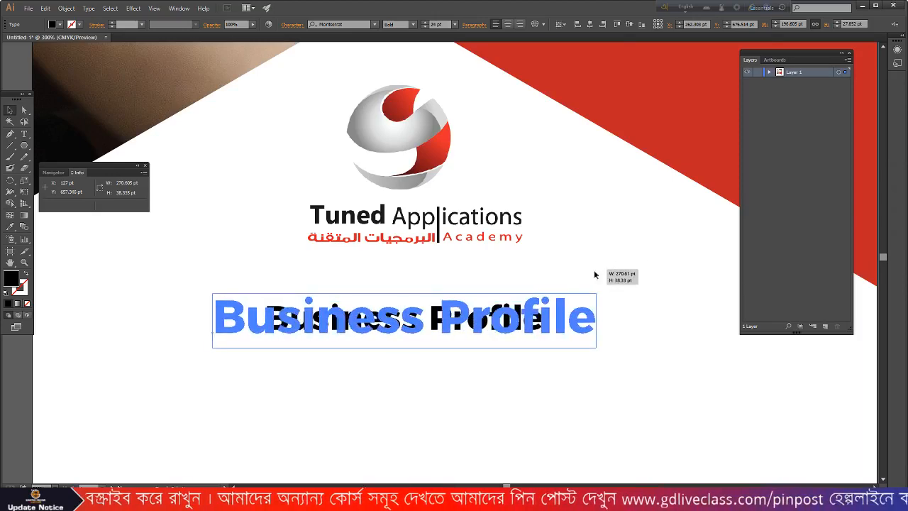
pyautogui.scroll(-1, 562, 286)
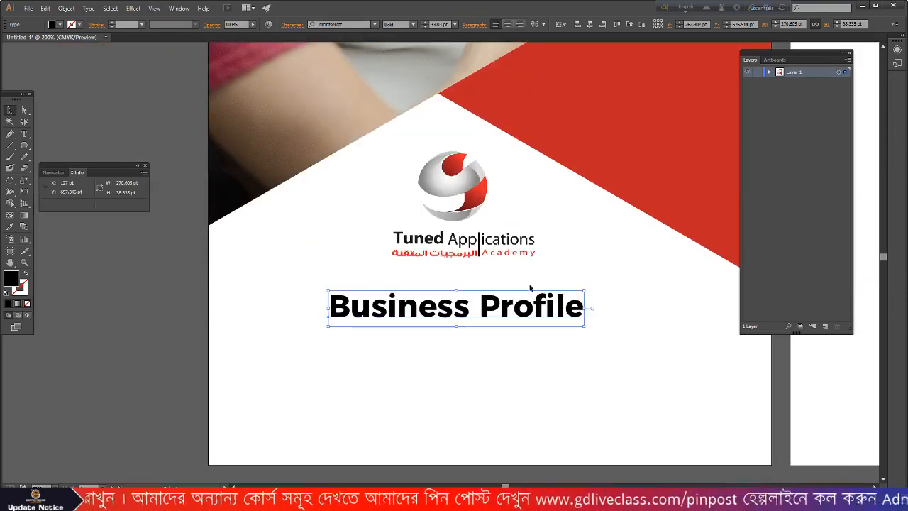
pyautogui.scroll(-1, 537, 288)
pyautogui.moveTo(493, 272)
pyautogui.mouseDown()
pyautogui.moveTo(488, 246)
pyautogui.moveTo(488, 255)
pyautogui.mouseUp()
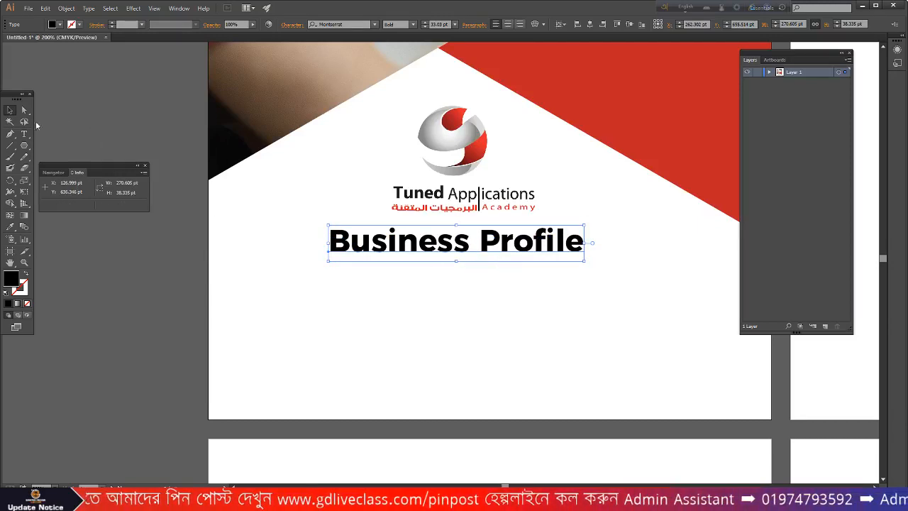
# - Draw a thin 281 × 2.5 pt bar under the title and colour it red from the triangle
pyautogui.moveTo(24, 145); pyautogui.dragTo(50, 148)
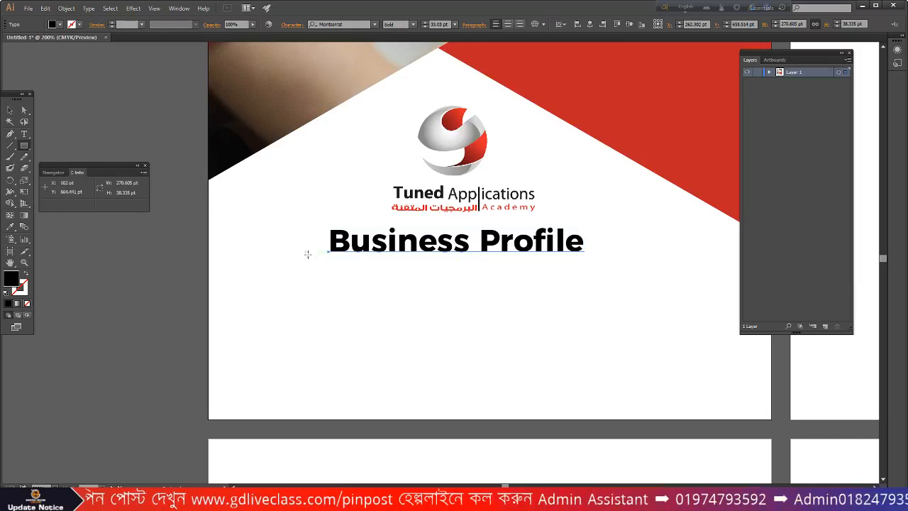
pyautogui.moveTo(322, 260); pyautogui.dragTo(588, 260)
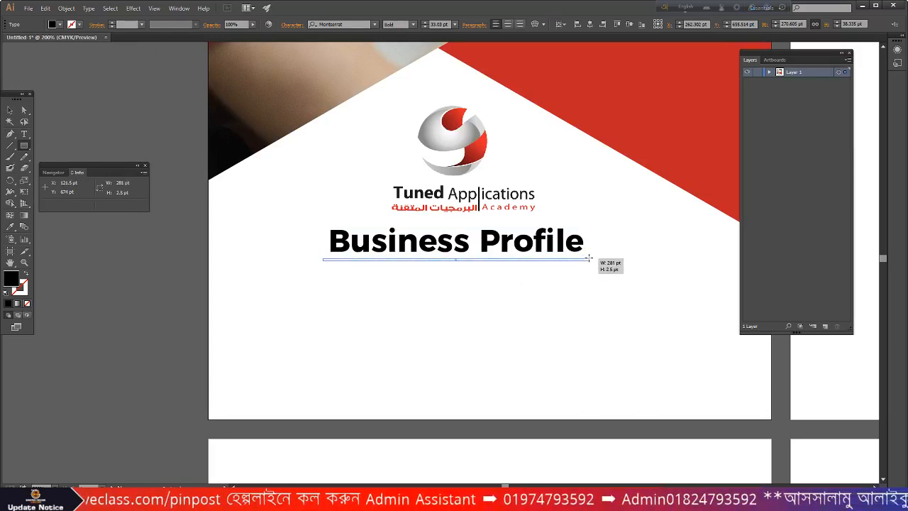
pyautogui.click(12, 228)
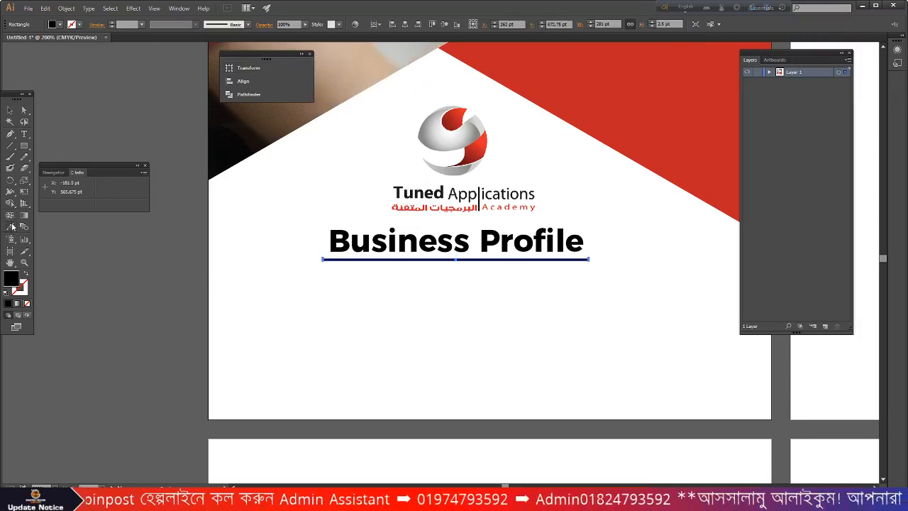
pyautogui.click(683, 124)
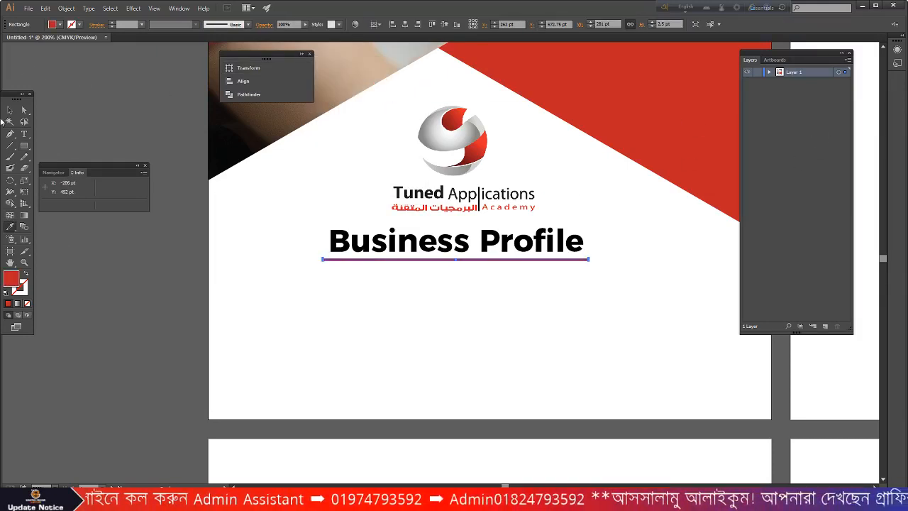
pyautogui.click(10, 111)
pyautogui.click(326, 307)
# - Colour the Business Profile title red by sampling the red triangle
pyautogui.click(380, 245)
pyautogui.click(12, 228)
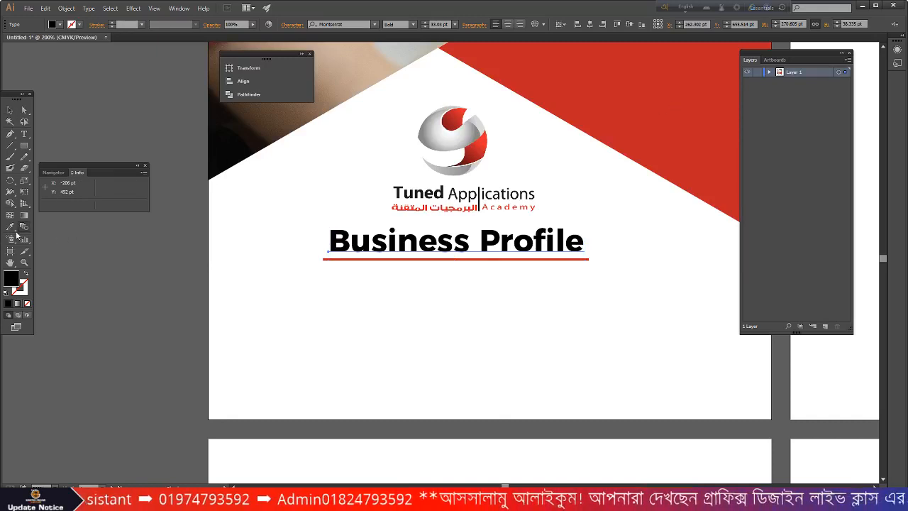
pyautogui.click(10, 111)
pyautogui.click(10, 227)
pyautogui.click(685, 126)
pyautogui.click(10, 109)
pyautogui.click(383, 331)
# - Select the logo, the Business Profile title and the red underline bar
pyautogui.scroll(2, 490, 315)
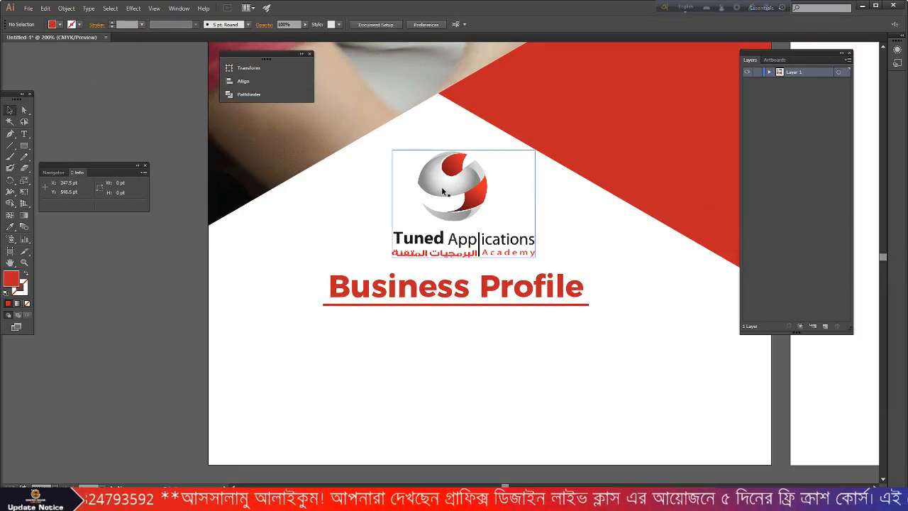
pyautogui.click(441, 189)
pyautogui.click(437, 286)
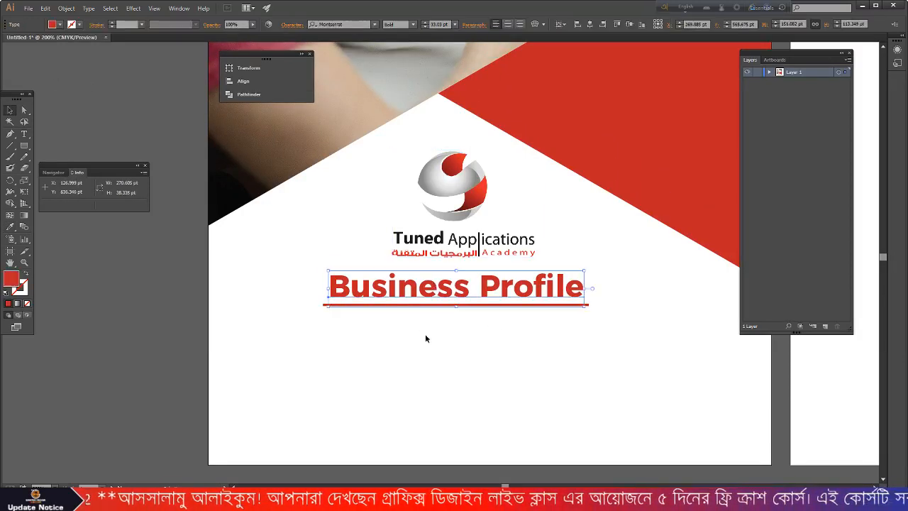
pyautogui.click(375, 304)
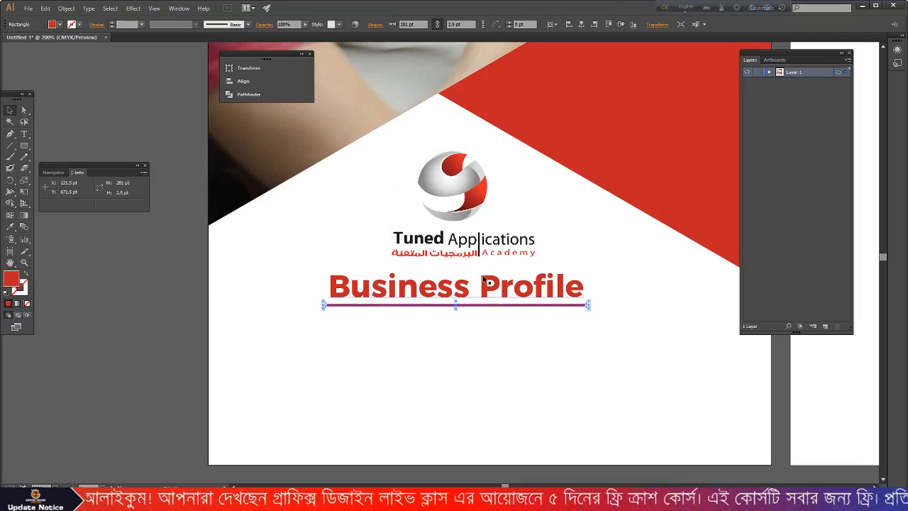
# - Marquee-select logo, title and underline, then align them horizontally centred to the artboard
pyautogui.click(508, 373)
pyautogui.moveTo(351, 186); pyautogui.dragTo(471, 320)
pyautogui.click(178, 8)
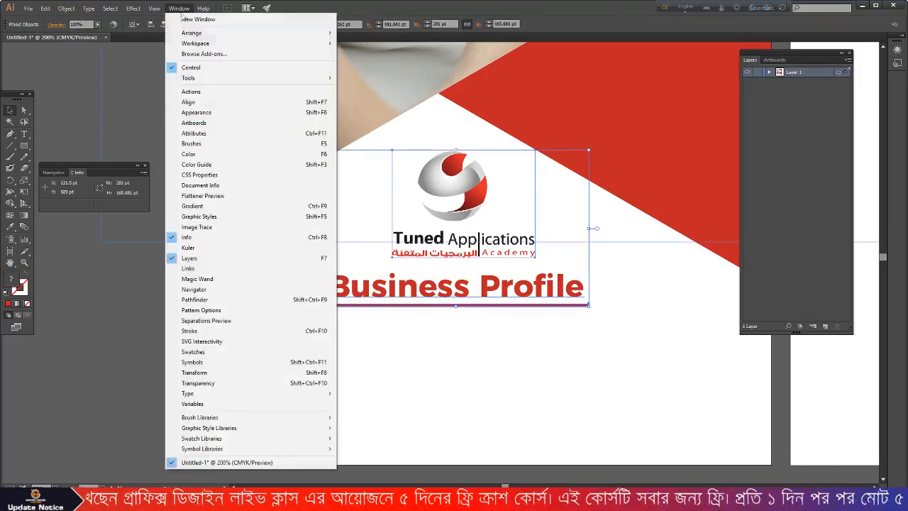
pyautogui.click(199, 102)
pyautogui.click(410, 137)
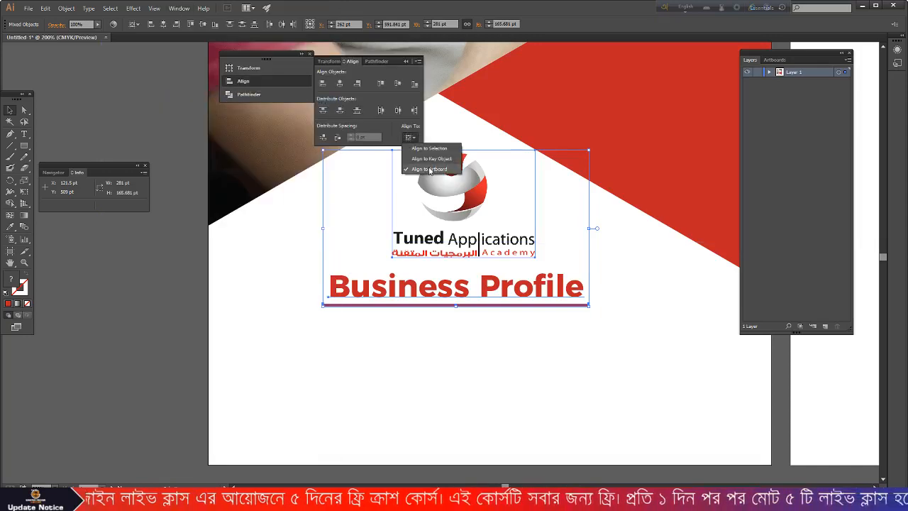
pyautogui.click(430, 170)
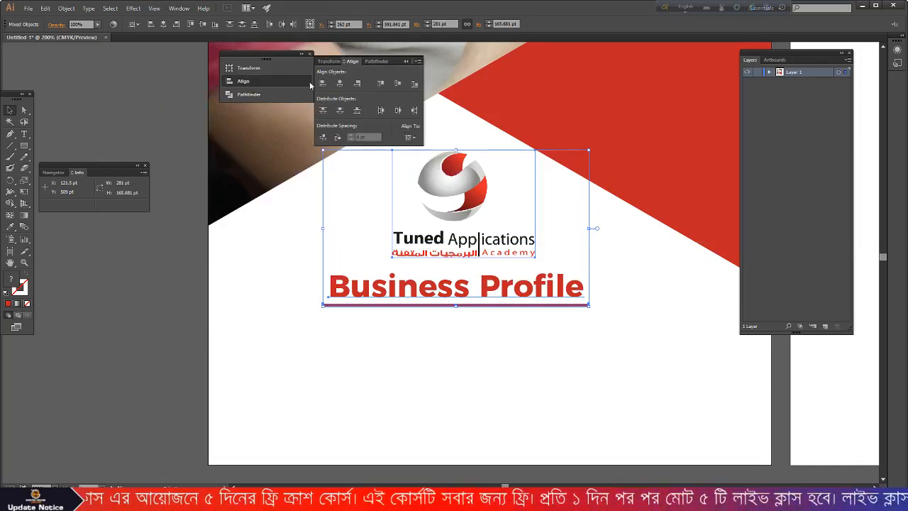
pyautogui.click(340, 84)
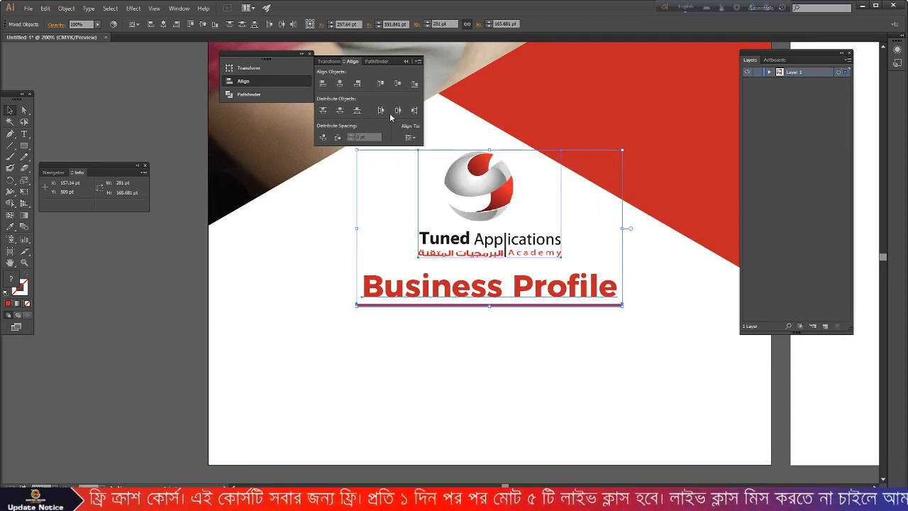
pyautogui.click(526, 327)
pyautogui.scroll(-1, 525, 321)
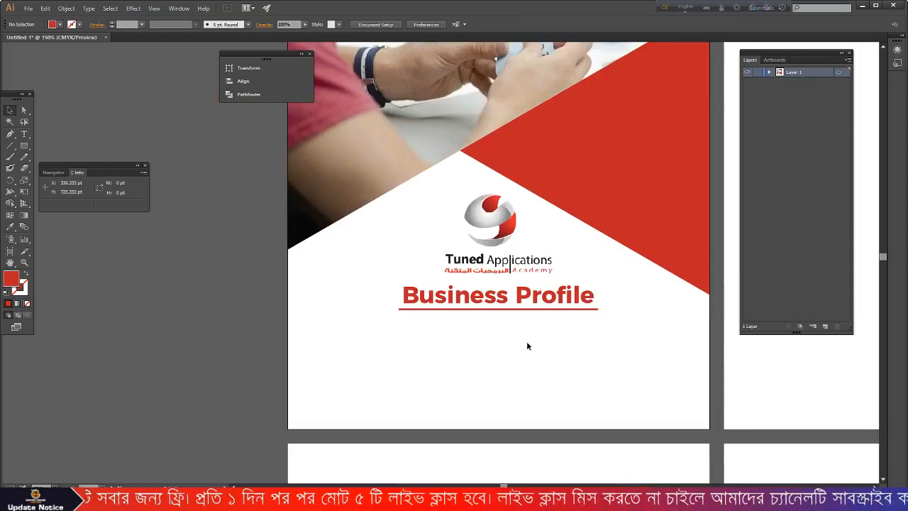
# - Draw straight lines along the cover's top and left edges
pyautogui.scroll(-3, 526, 341)
pyautogui.scroll(-1, 529, 342)
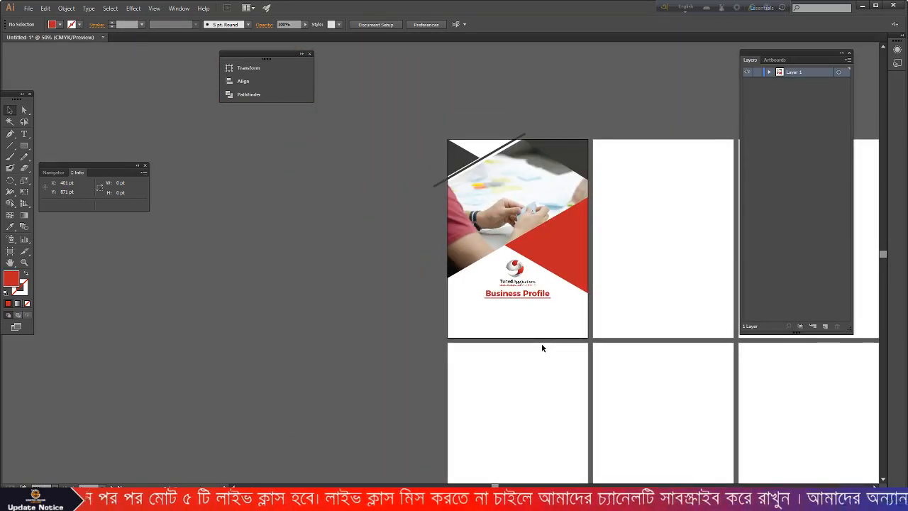
pyautogui.scroll(2, 534, 160)
pyautogui.scroll(3, 504, 109)
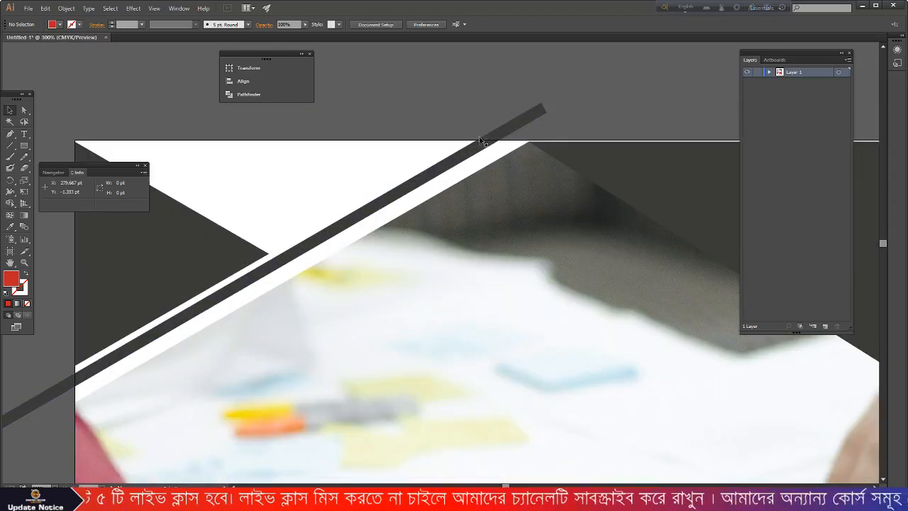
pyautogui.scroll(-1, 518, 137)
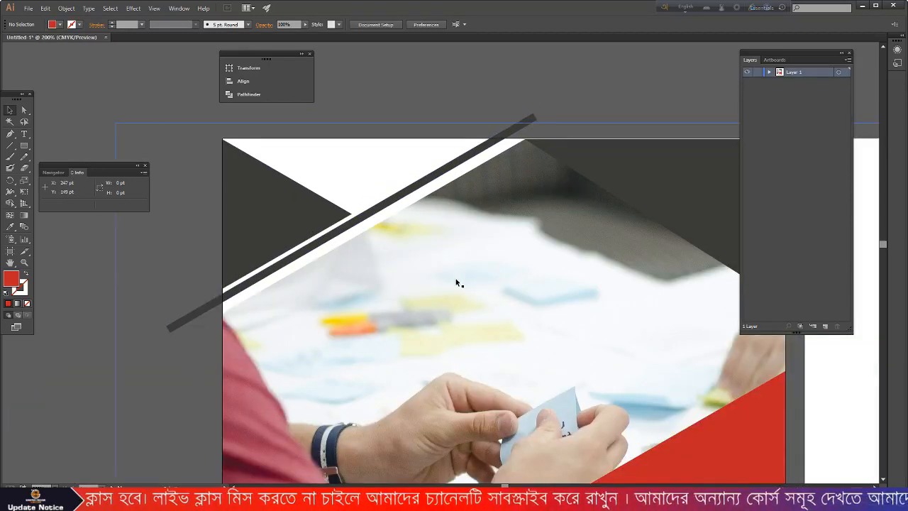
pyautogui.moveTo(10, 144); pyautogui.dragTo(41, 147)
pyautogui.moveTo(221, 138); pyautogui.dragTo(704, 138)
pyautogui.moveTo(222, 112); pyautogui.dragTo(218, 394)
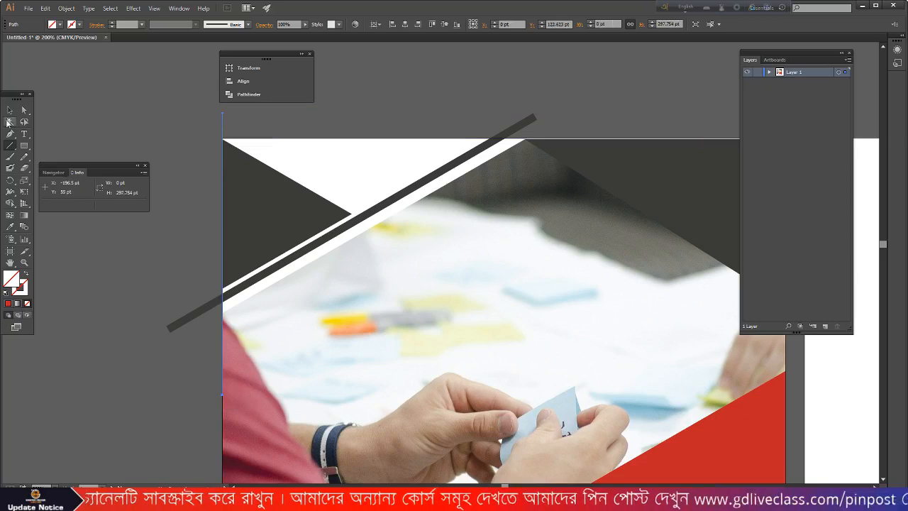
# - With Shape Builder, delete the dark stripe's overhangs above and left of the cover
pyautogui.click(10, 111)
pyautogui.hotkey('ctrl', '-')
pyautogui.moveTo(148, 93); pyautogui.dragTo(535, 341)
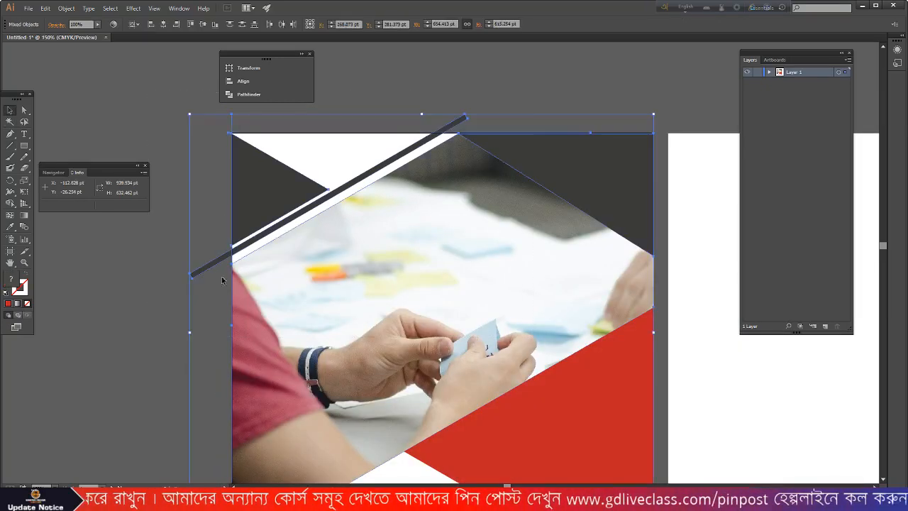
pyautogui.click(12, 206)
pyautogui.click(60, 203)
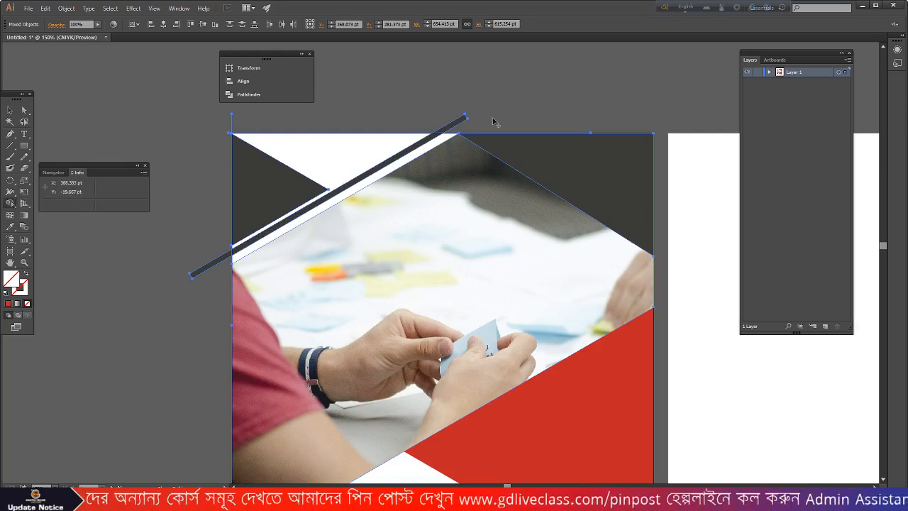
pyautogui.keyDown('alt'); pyautogui.click(454, 124); pyautogui.keyUp('alt')
pyautogui.keyDown('alt'); pyautogui.click(210, 267); pyautogui.keyUp('alt')
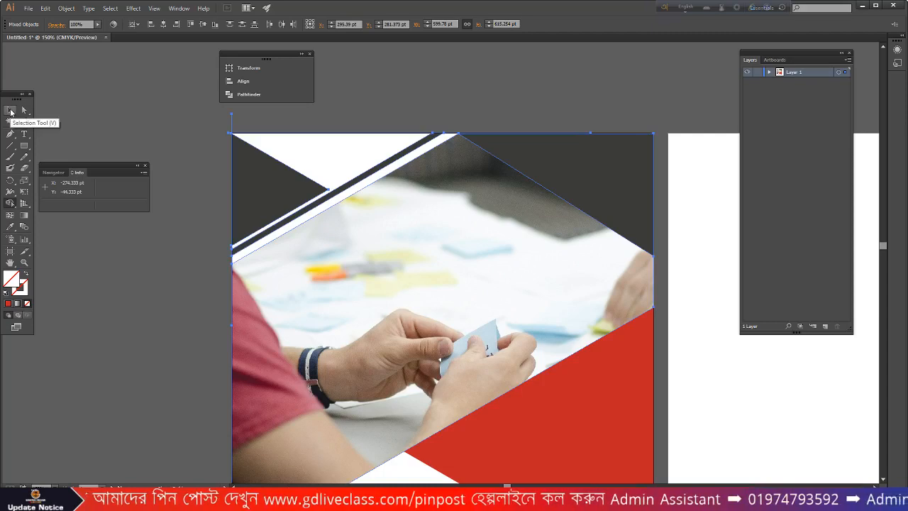
pyautogui.click(11, 111)
pyautogui.click(112, 129)
pyautogui.scroll(-2, 638, 161)
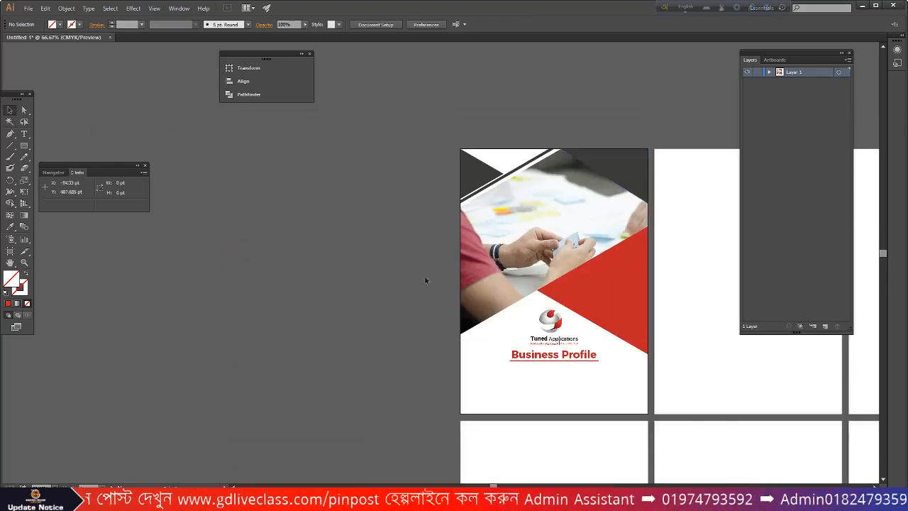
pyautogui.scroll(-1, 635, 301)
pyautogui.scroll(1, 642, 301)
pyautogui.scroll(-1, 558, 300)
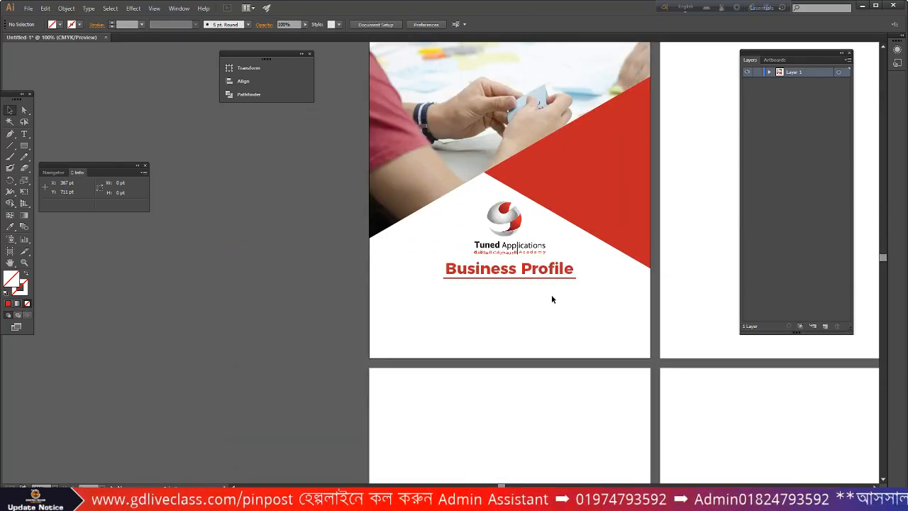
pyautogui.scroll(-1, 552, 316)
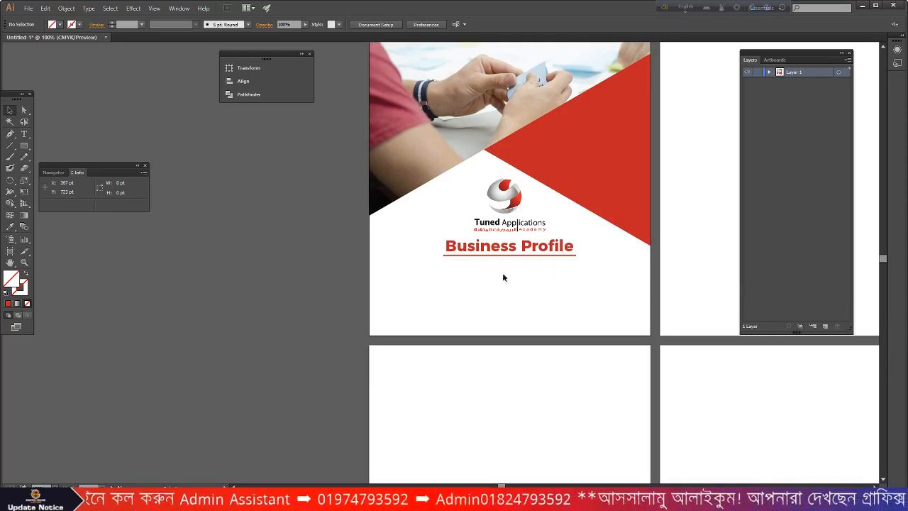
pyautogui.scroll(-1, 490, 280)
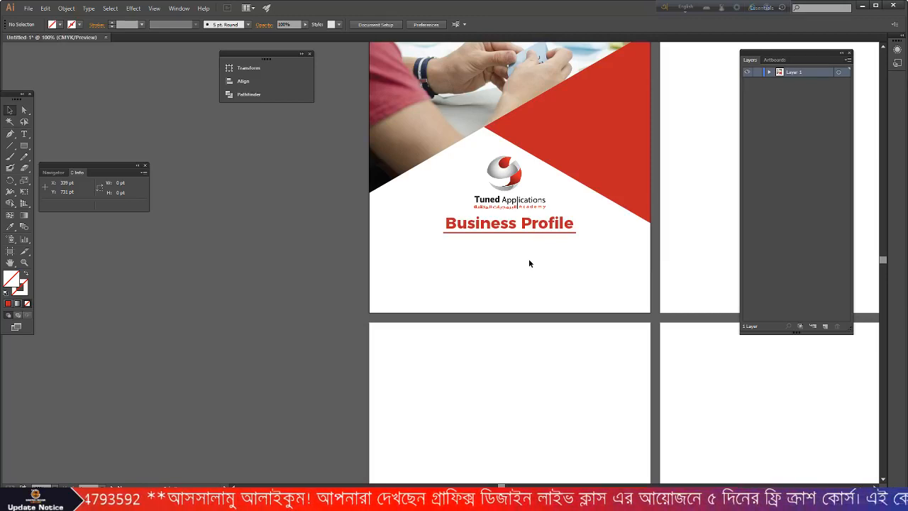
pyautogui.scroll(1, 490, 188)
pyautogui.click(490, 187)
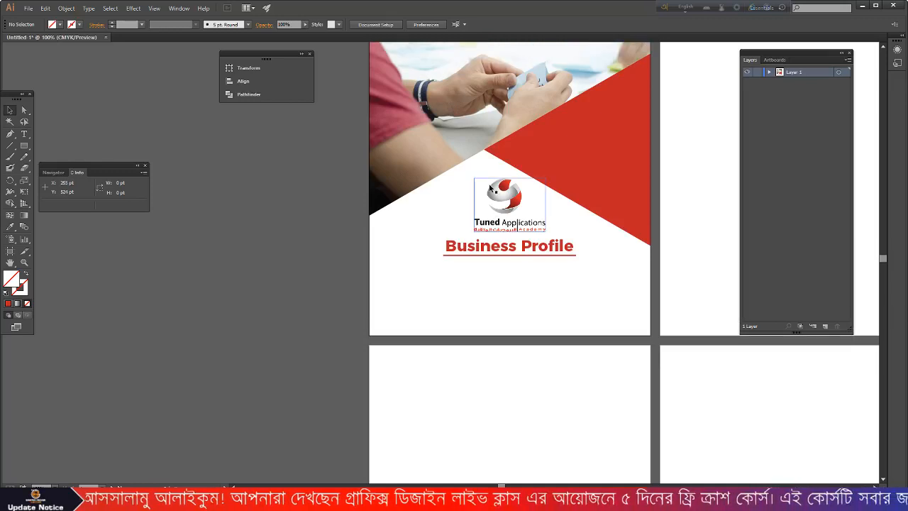
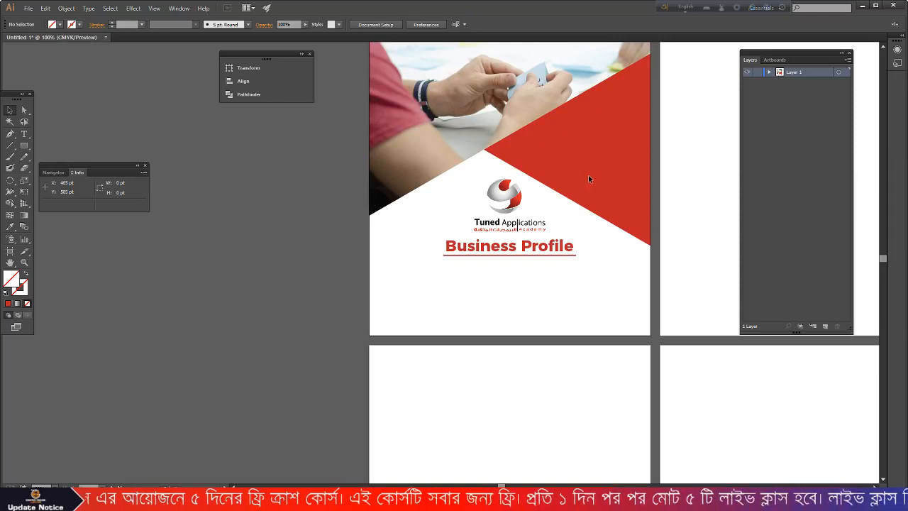
# - Draw a four-point Pen path in the cover's bottom-left corner
pyautogui.click(10, 135)
pyautogui.scroll(-1, 316, 253)
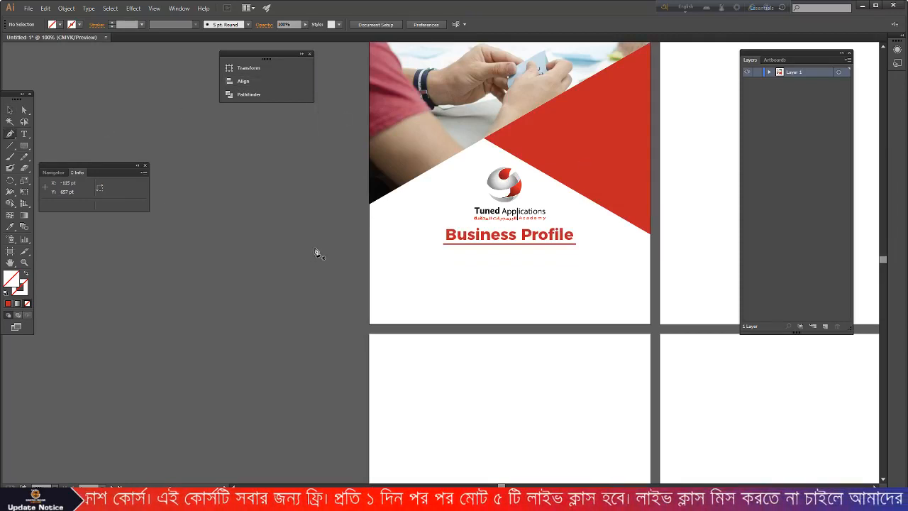
pyautogui.click(369, 233)
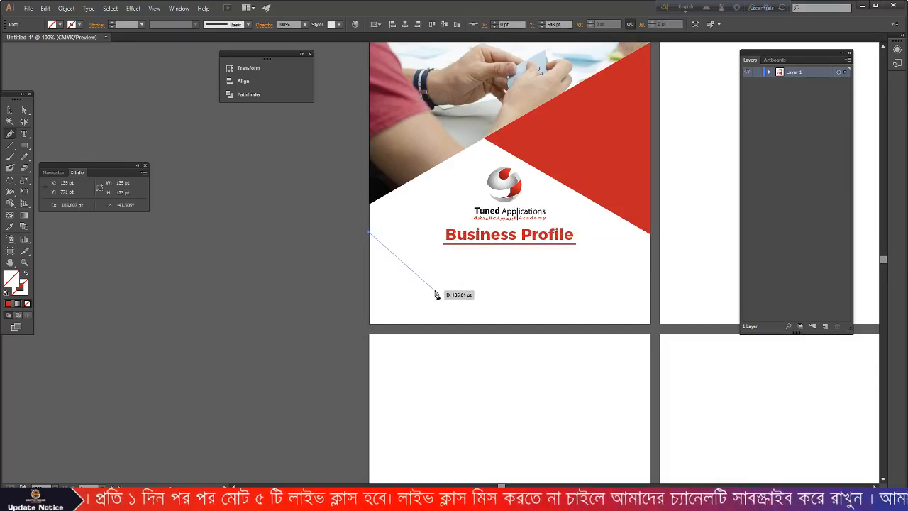
pyautogui.click(474, 283)
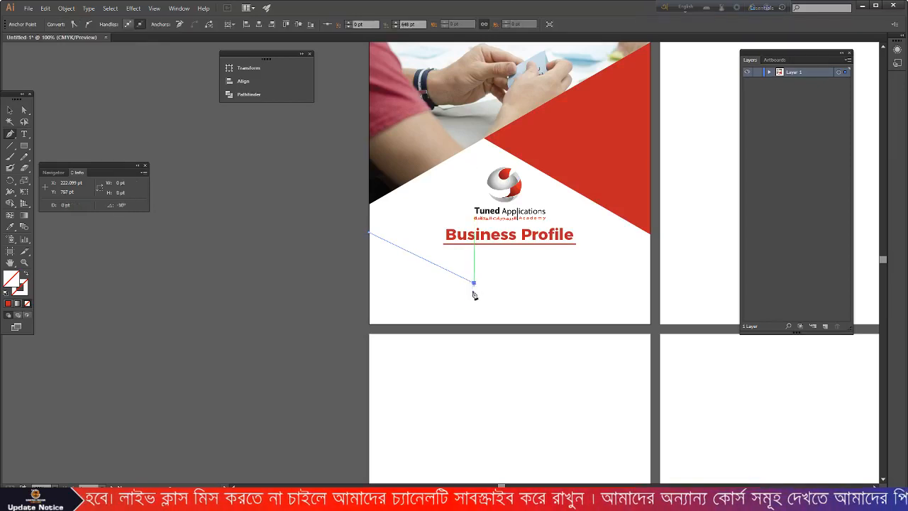
pyautogui.click(439, 324)
pyautogui.click(369, 324)
# - Fill the new shape with the photo's dark grey using the Eyedropper, then deselect it
pyautogui.press('i')
pyautogui.scroll(3, 178, 236)
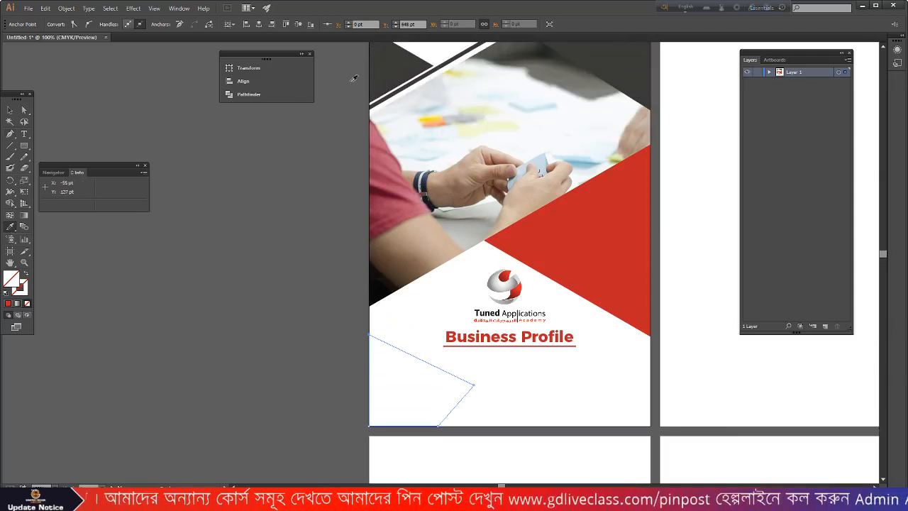
pyautogui.click(397, 64)
pyautogui.click(10, 110)
pyautogui.click(231, 287)
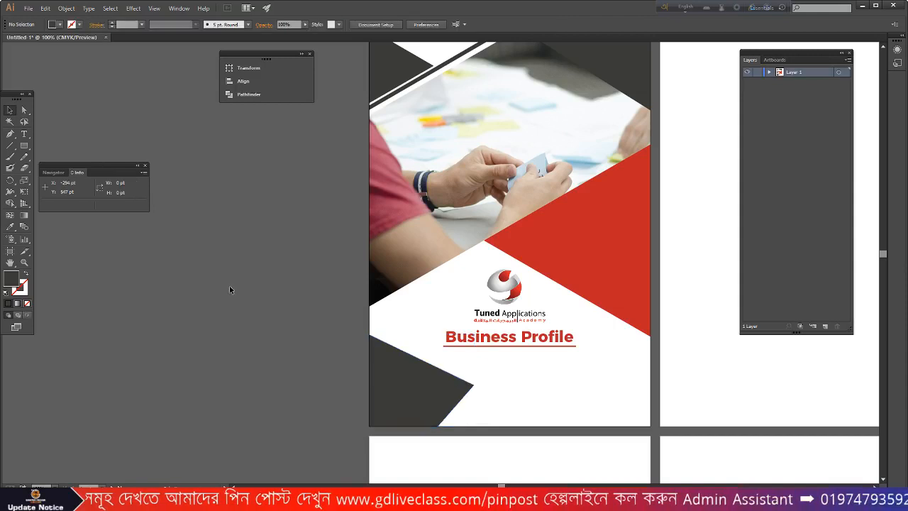
pyautogui.scroll(-3, 530, 389)
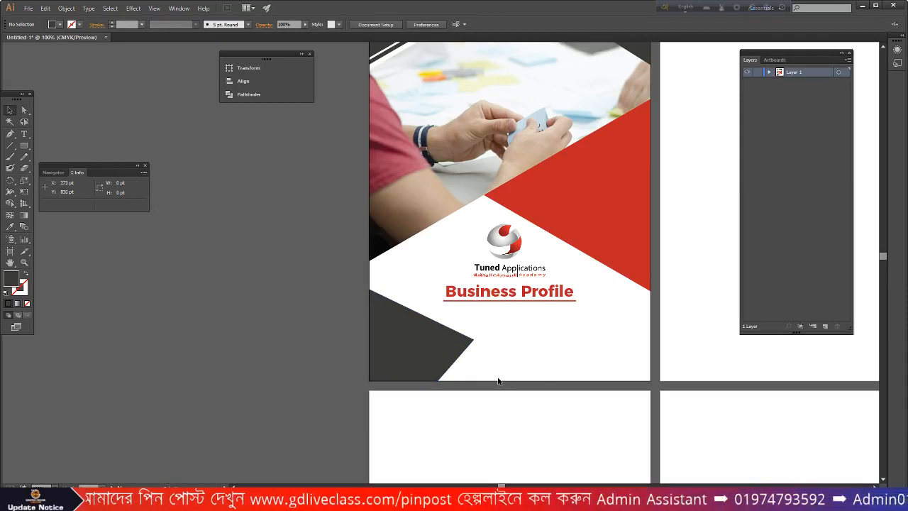
# - Draw a rectangle band across the cover's bottom right and give it the red shape's colour
pyautogui.keyDown('alt'); pyautogui.scroll(1, 499, 381); pyautogui.keyUp('alt')
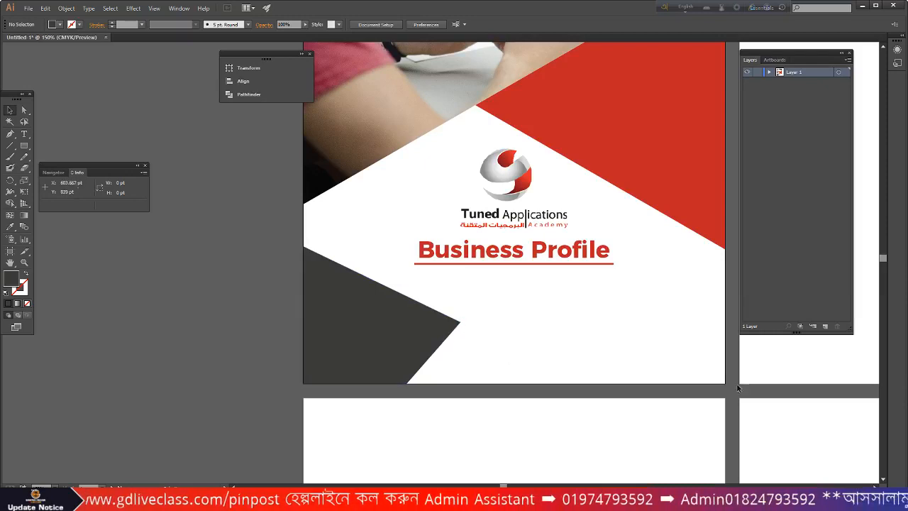
pyautogui.moveTo(24, 146); pyautogui.dragTo(53, 150)
pyautogui.moveTo(461, 321); pyautogui.dragTo(724, 383)
pyautogui.click(11, 226)
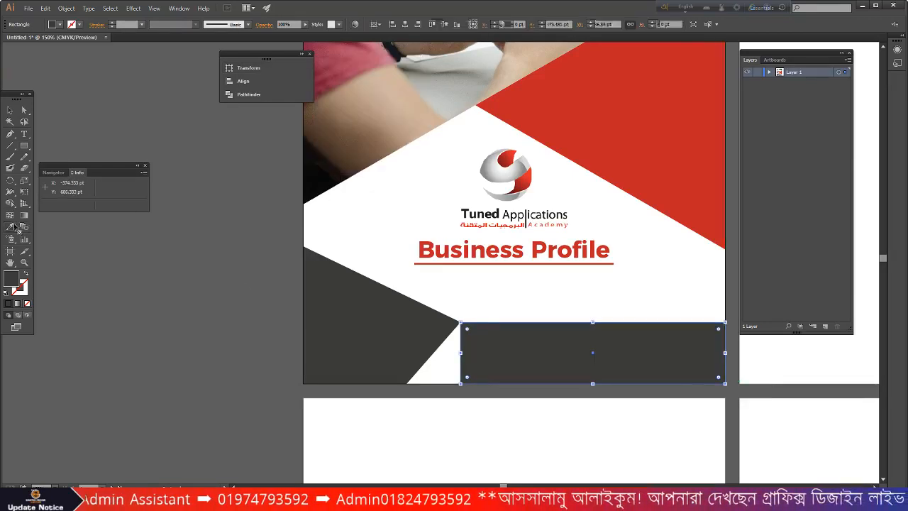
pyautogui.click(649, 133)
pyautogui.click(11, 110)
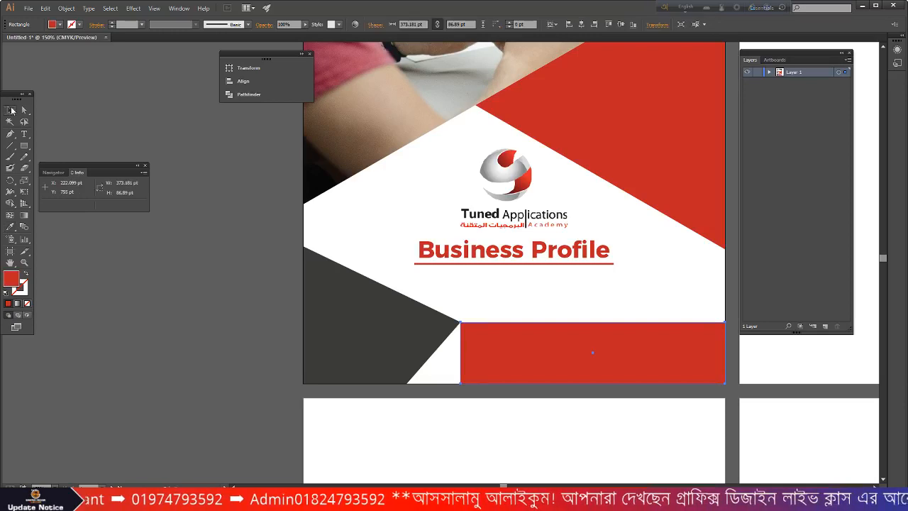
pyautogui.click(170, 346)
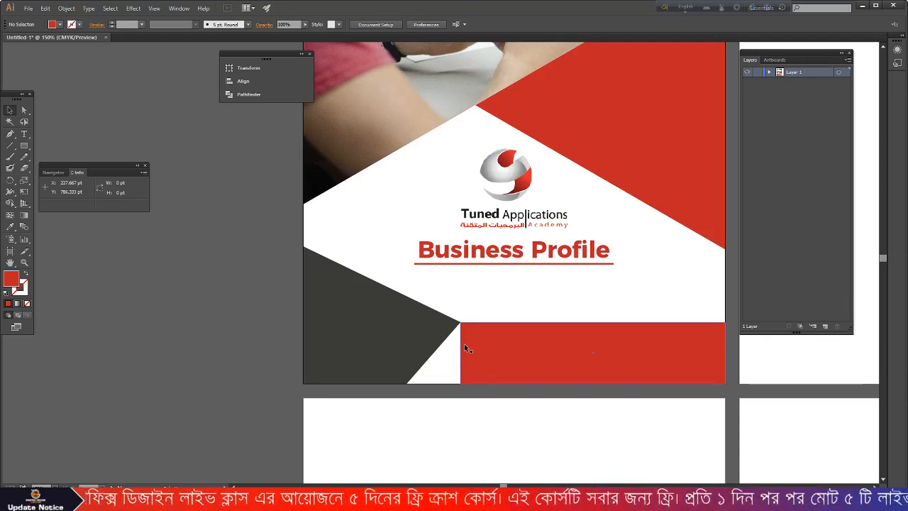
# - Turn the thin diagonal stripe at the top-left red with the Eyedropper, then deselect it
pyautogui.scroll(-1, 518, 274)
pyautogui.scroll(2, 521, 273)
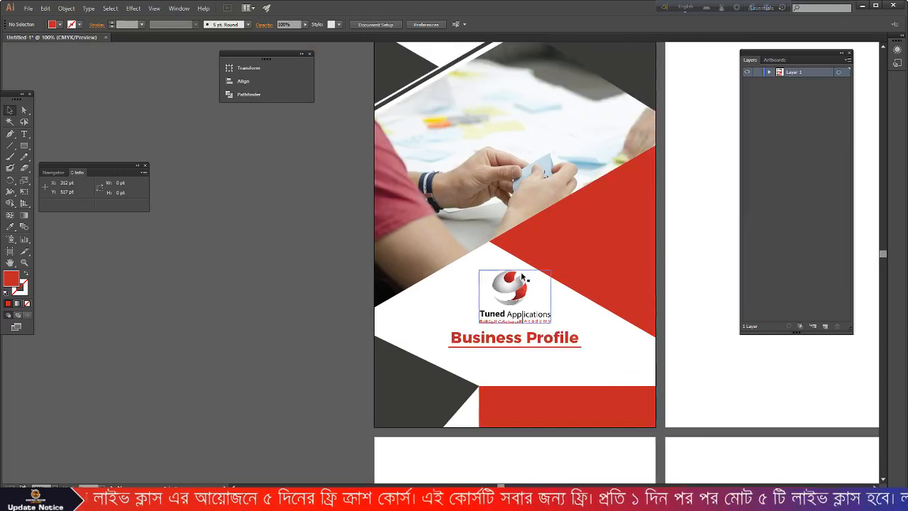
pyautogui.scroll(1, 521, 275)
pyautogui.click(456, 88)
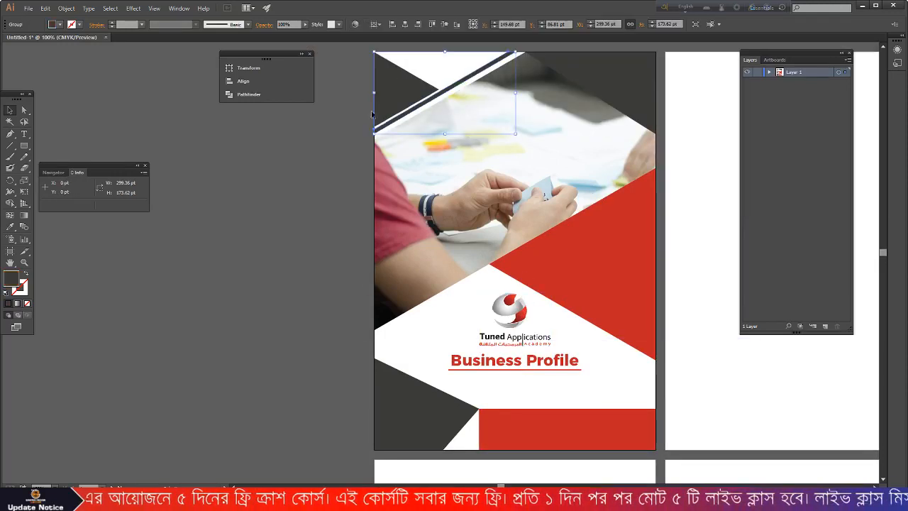
pyautogui.click(10, 226)
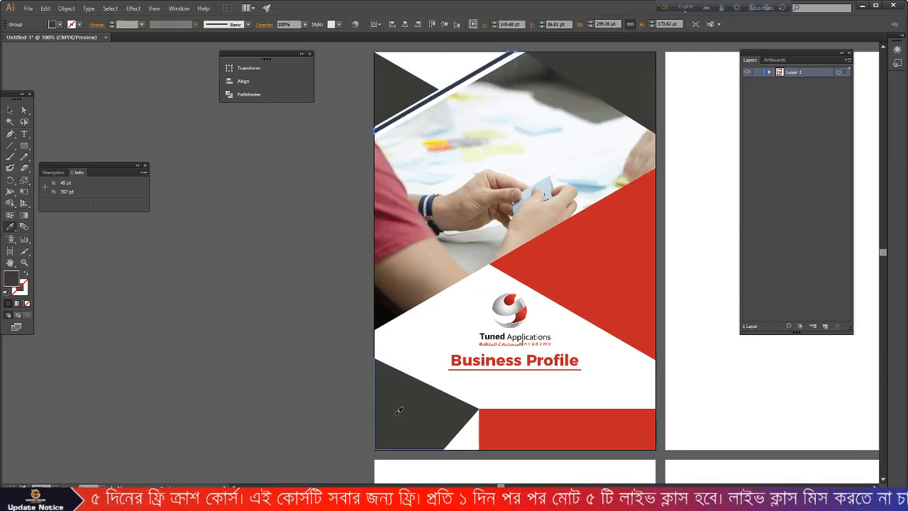
pyautogui.click(635, 300)
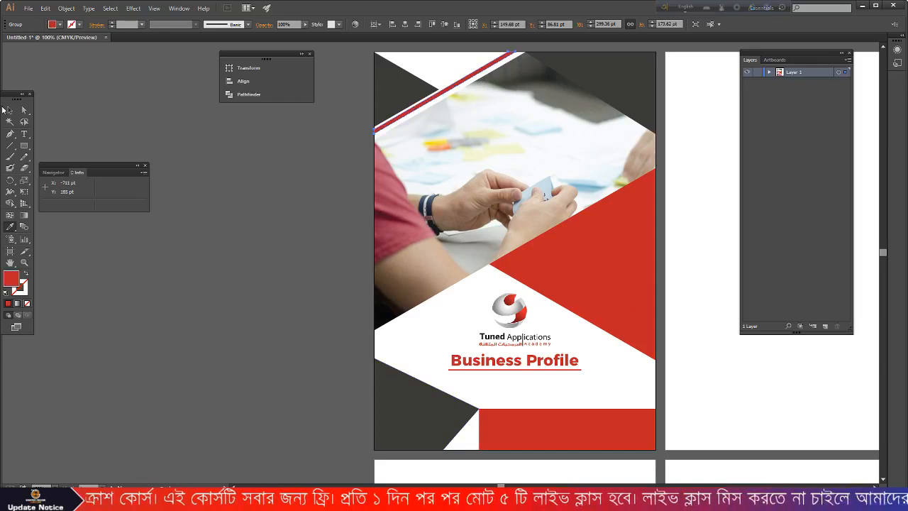
pyautogui.scroll(-3, 213, 255)
pyautogui.scroll(1, 80, 108)
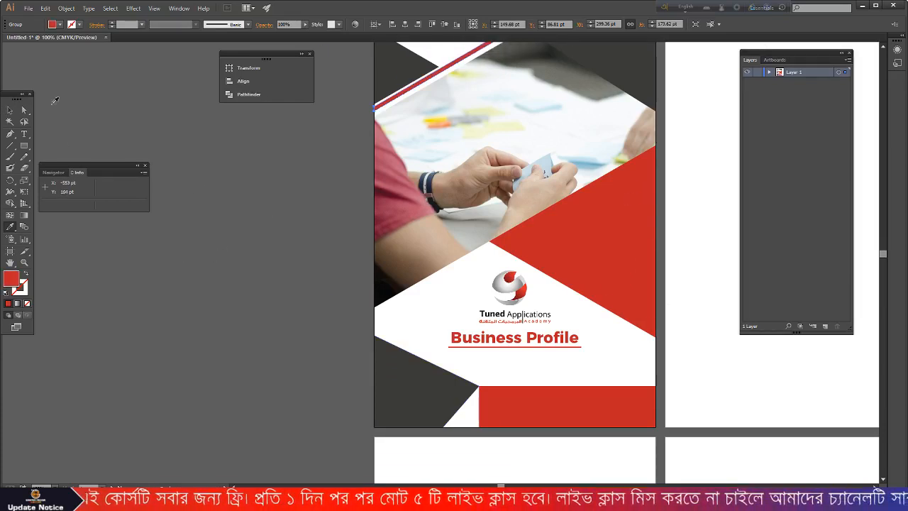
pyautogui.click(10, 111)
pyautogui.click(261, 325)
pyautogui.scroll(-2, 425, 376)
pyautogui.scroll(3, 489, 393)
pyautogui.scroll(-1, 468, 319)
# - Draw a closed Pen triangle in the white gap between the dark shape and red band
pyautogui.scroll(5, 457, 273)
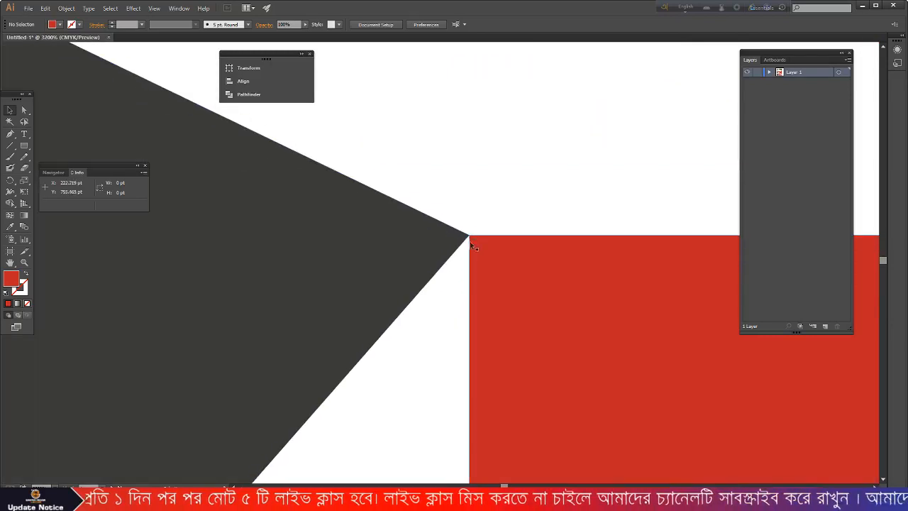
pyautogui.scroll(1, 482, 246)
pyautogui.scroll(-5, 467, 241)
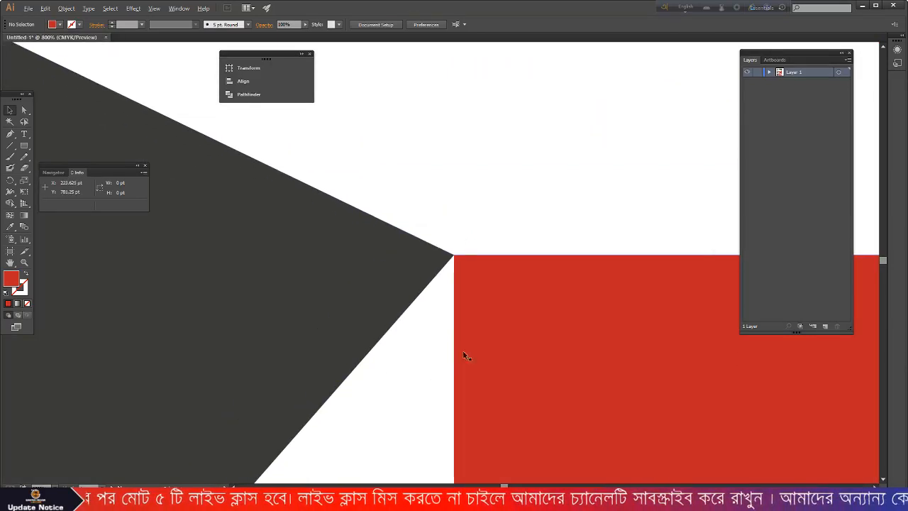
pyautogui.scroll(-4, 450, 368)
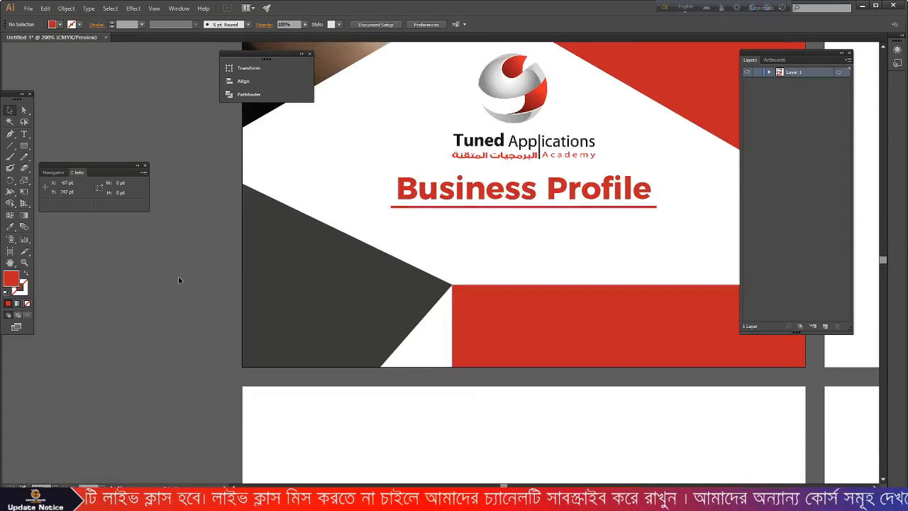
pyautogui.click(10, 133)
pyautogui.scroll(-1, 397, 305)
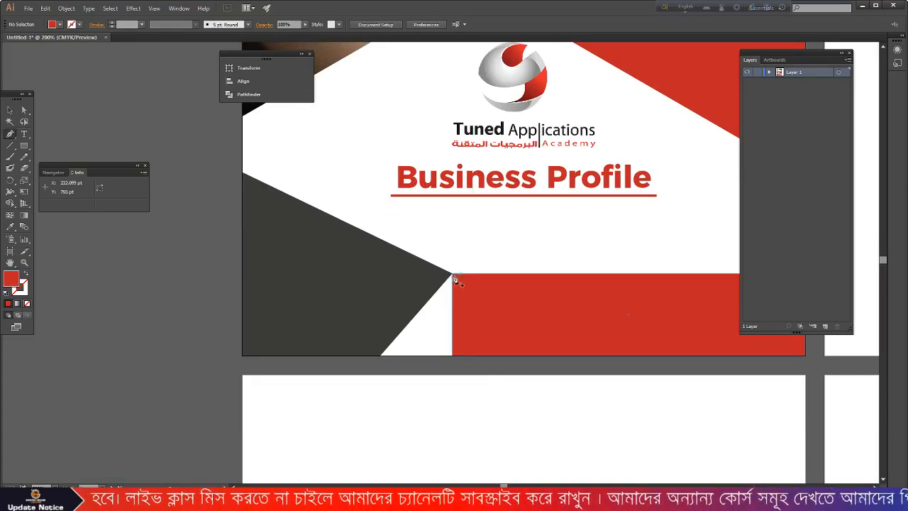
pyautogui.click(452, 274)
pyautogui.click(453, 355)
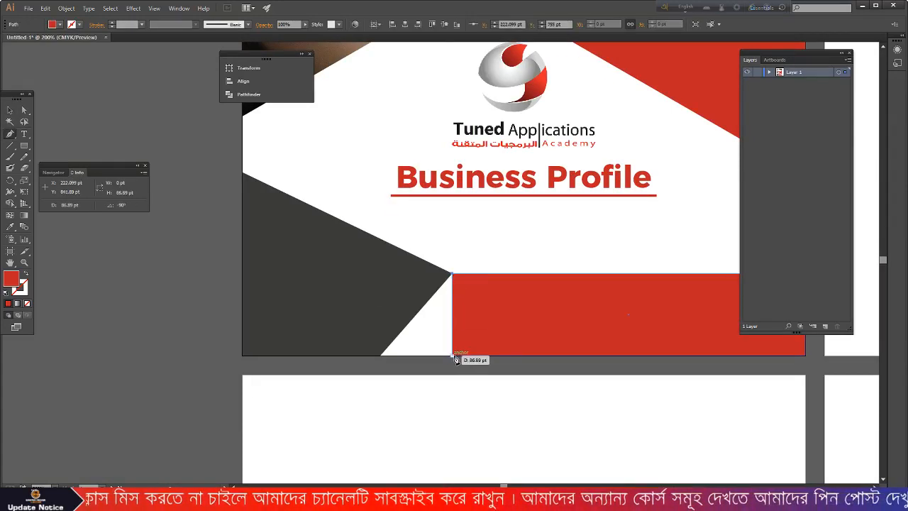
pyautogui.click(380, 355)
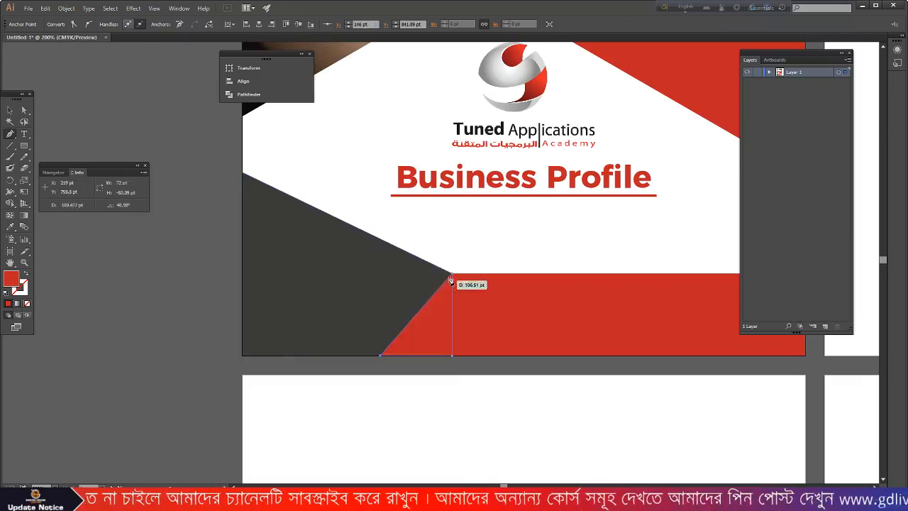
pyautogui.click(454, 275)
pyautogui.press('v')
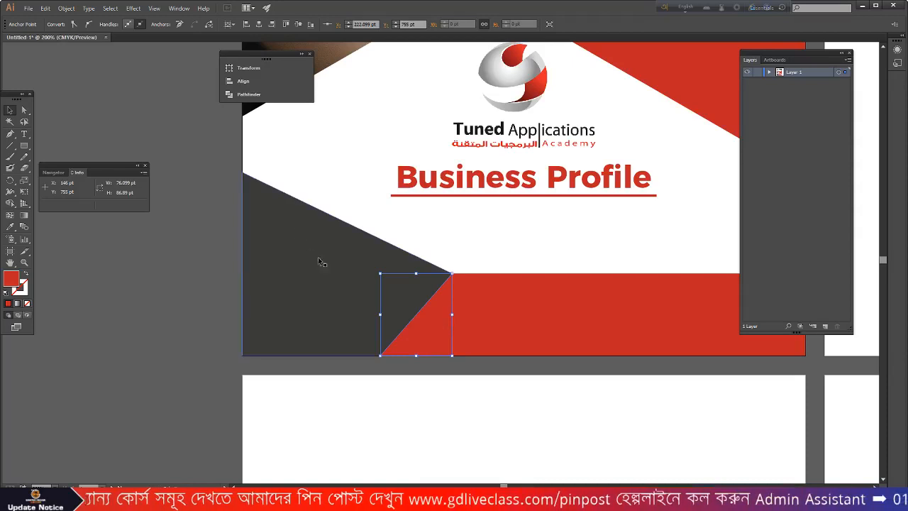
# - Fill the triangle with web-safe dark grey #333333 in the Color Picker, then deselect
pyautogui.doubleClick(9, 280)
pyautogui.click(227, 265)
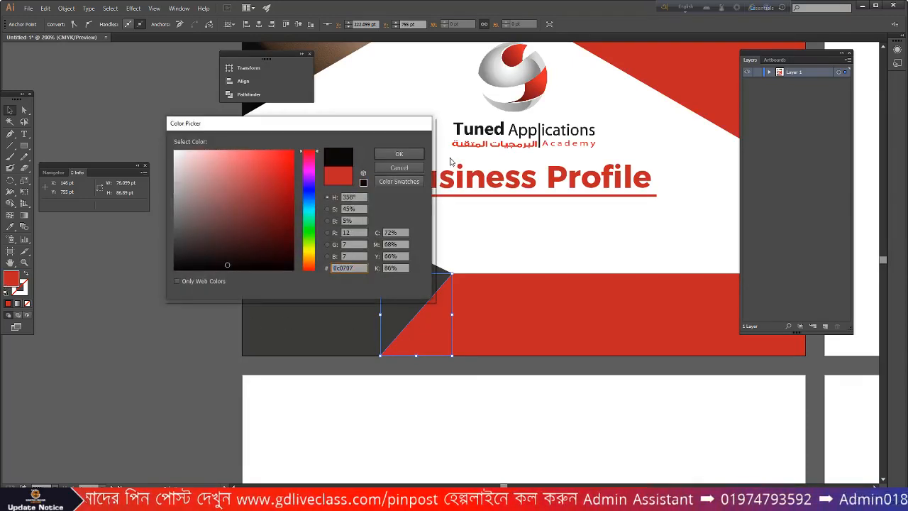
pyautogui.click(399, 153)
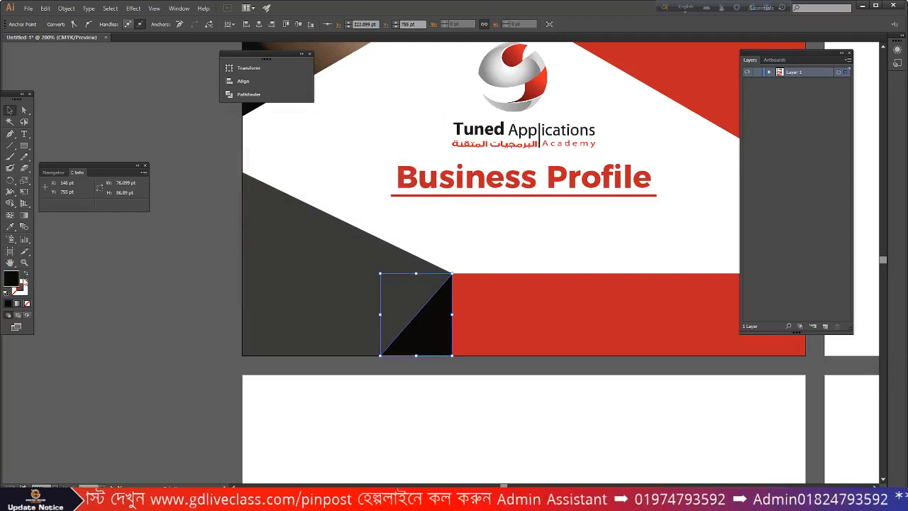
pyautogui.doubleClick(6, 283)
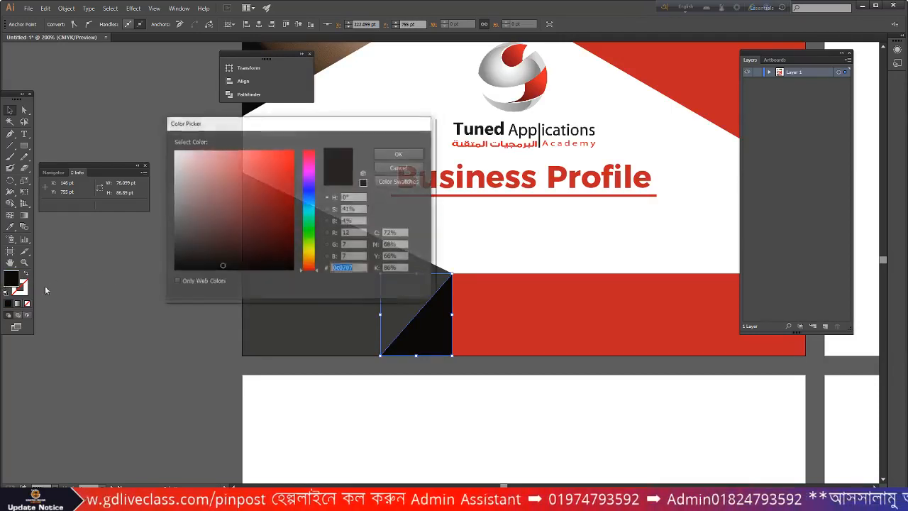
pyautogui.click(176, 282)
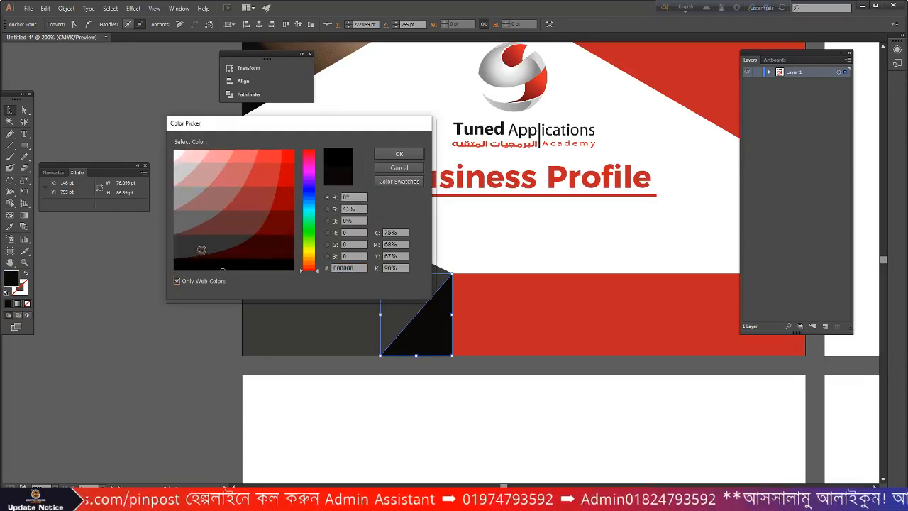
pyautogui.click(200, 250)
pyautogui.click(188, 223)
pyautogui.click(197, 251)
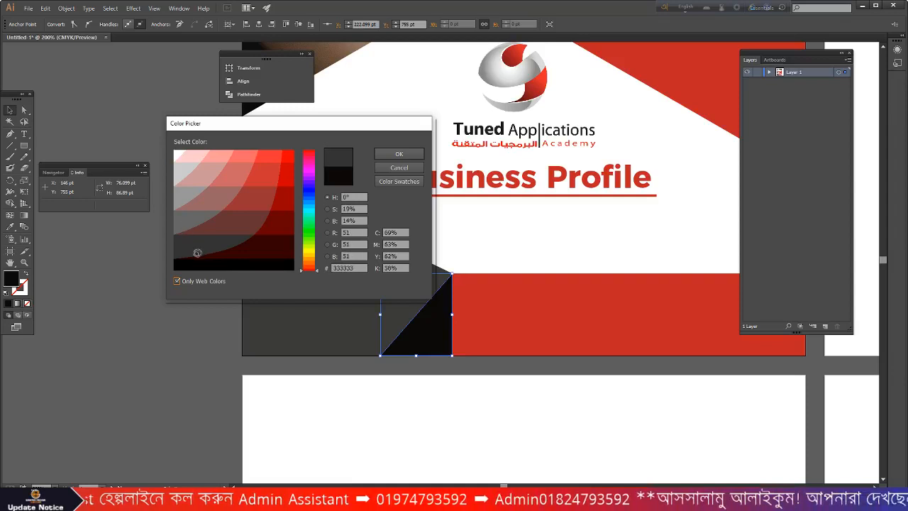
pyautogui.click(421, 153)
pyautogui.click(166, 274)
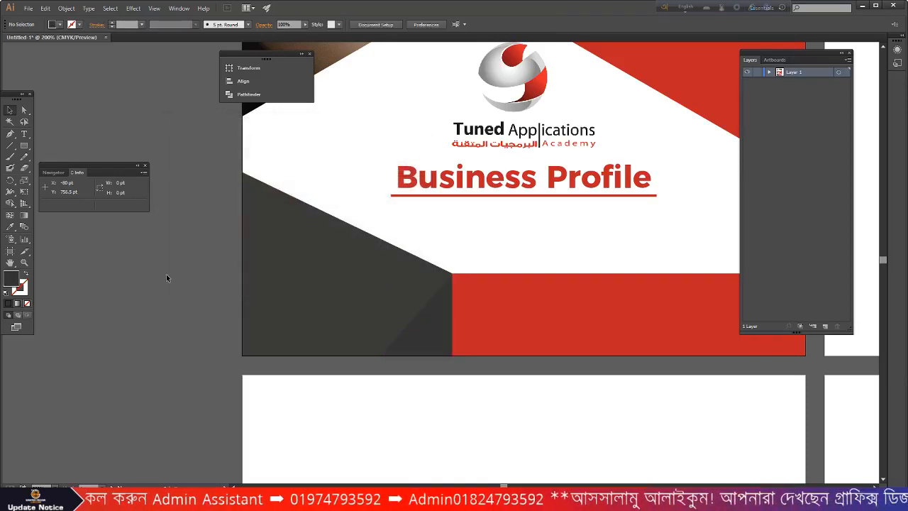
# - Draw an 88 pt square near the red band and rotate it 45° into a diamond
pyautogui.keyDown('alt'); pyautogui.scroll(-2, 166, 274); pyautogui.keyUp('alt')
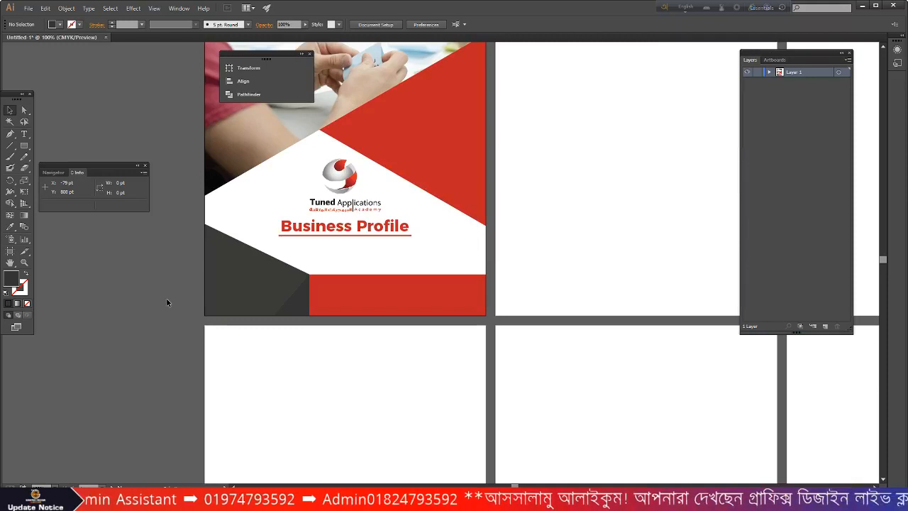
pyautogui.keyDown('alt'); pyautogui.scroll(1, 208, 302); pyautogui.keyUp('alt')
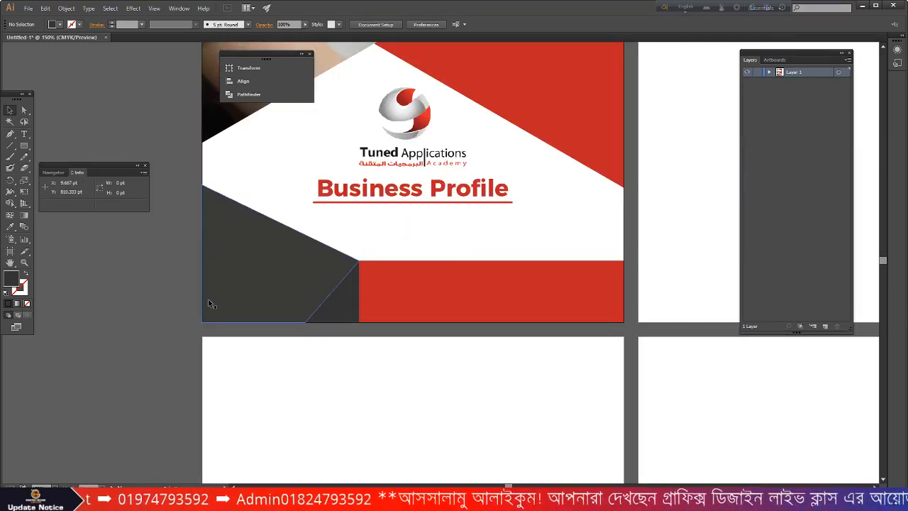
pyautogui.keyDown('alt'); pyautogui.scroll(-1, 336, 292); pyautogui.keyUp('alt')
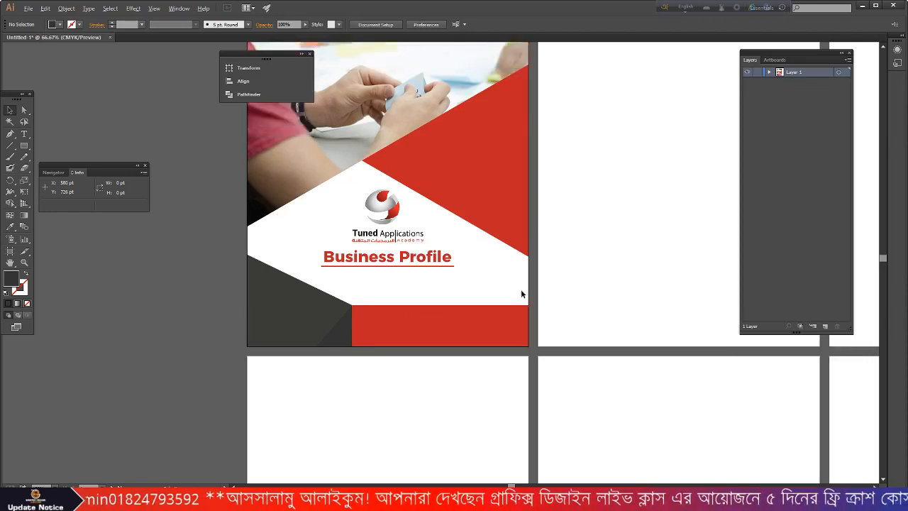
pyautogui.keyDown('alt'); pyautogui.scroll(-1, 522, 293); pyautogui.keyUp('alt')
pyautogui.keyDown('alt'); pyautogui.scroll(2, 483, 321); pyautogui.keyUp('alt')
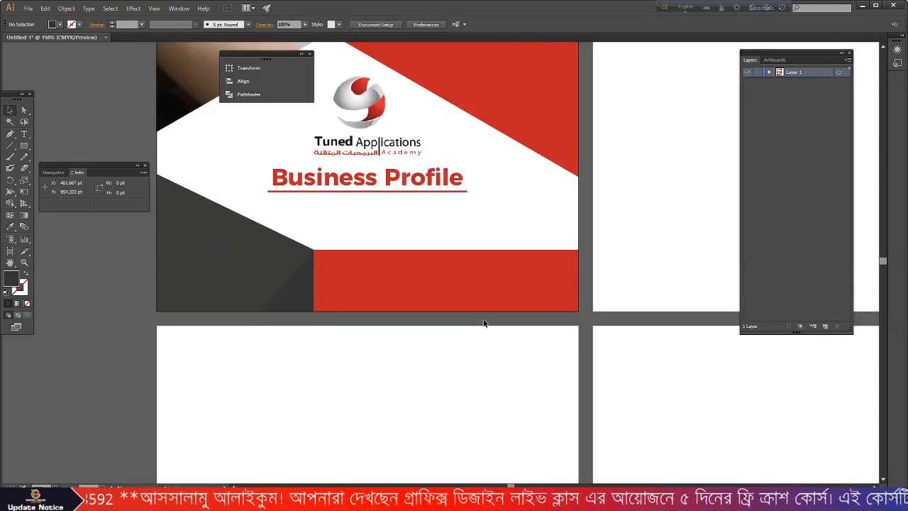
pyautogui.moveTo(23, 145); pyautogui.dragTo(62, 146)
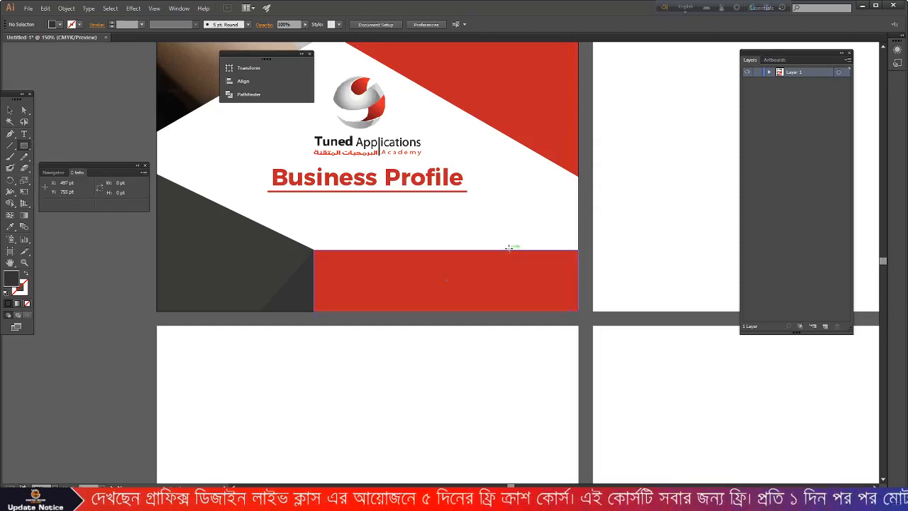
pyautogui.moveTo(508, 248); pyautogui.dragTo(536, 267)
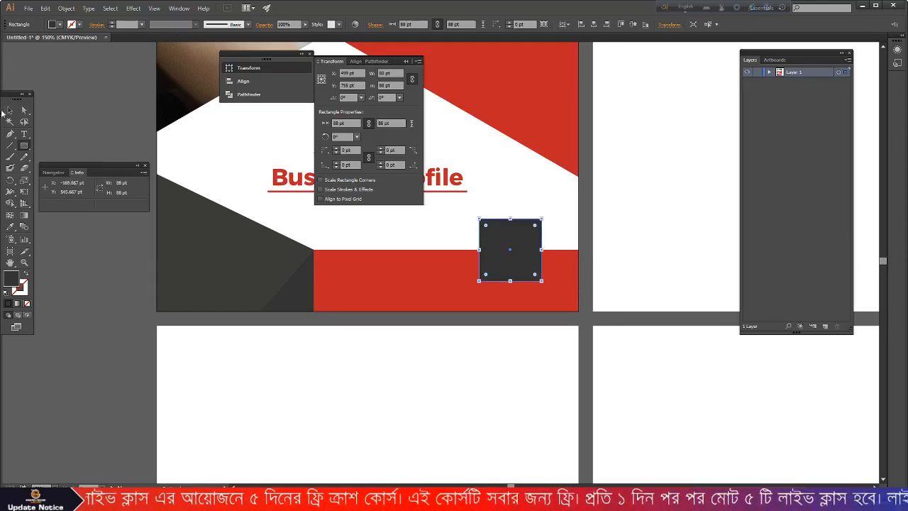
pyautogui.click(11, 112)
pyautogui.moveTo(545, 218); pyautogui.dragTo(511, 203)
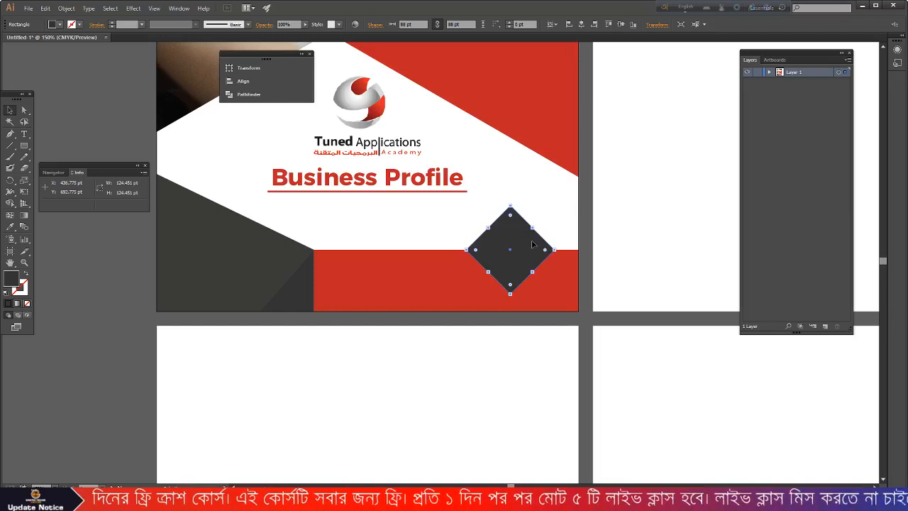
pyautogui.scroll(3, 491, 230)
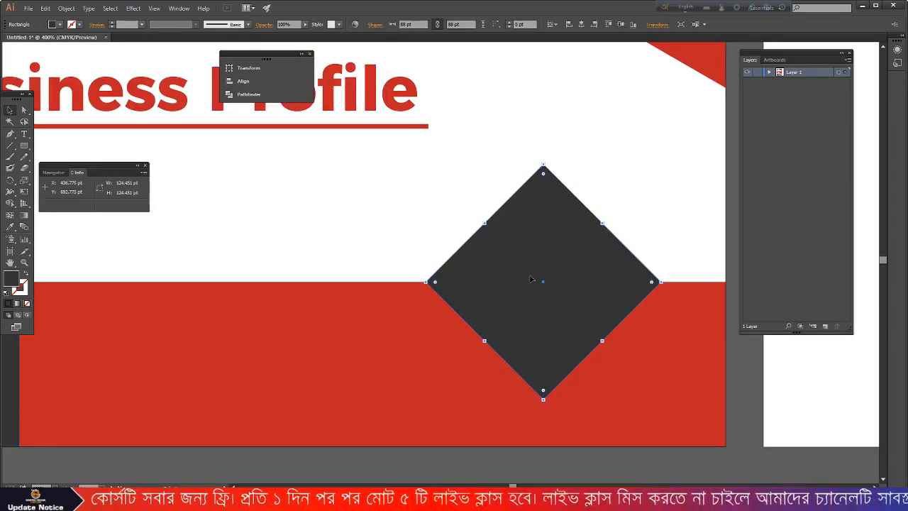
# - Paste a copy in front, shrink it around its centre and fill it white
pyautogui.hotkey('ctrl', 'c')
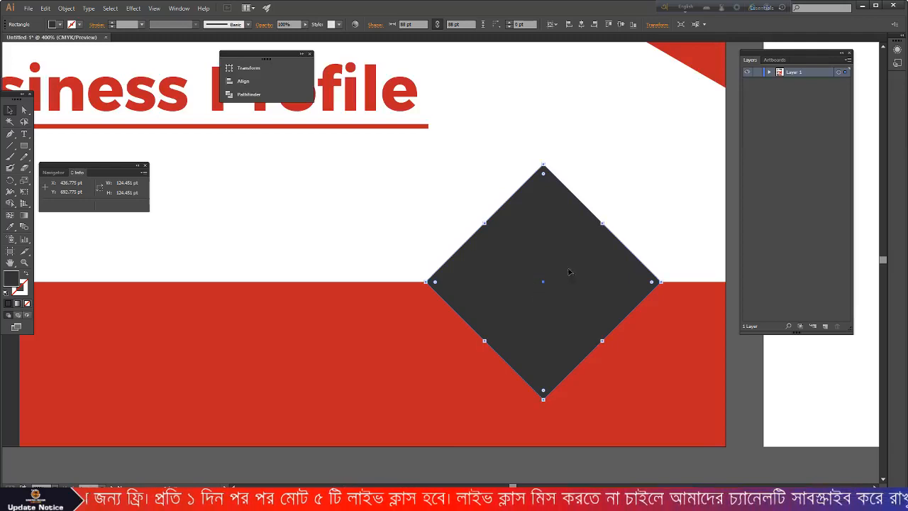
pyautogui.hotkey('ctrl', 'f')
pyautogui.moveTo(545, 164); pyautogui.dragTo(543, 179)
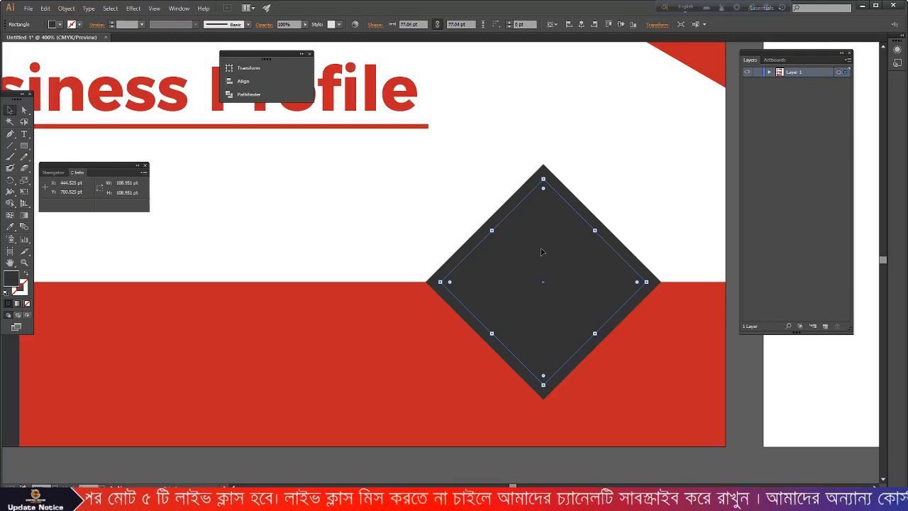
pyautogui.click(52, 24)
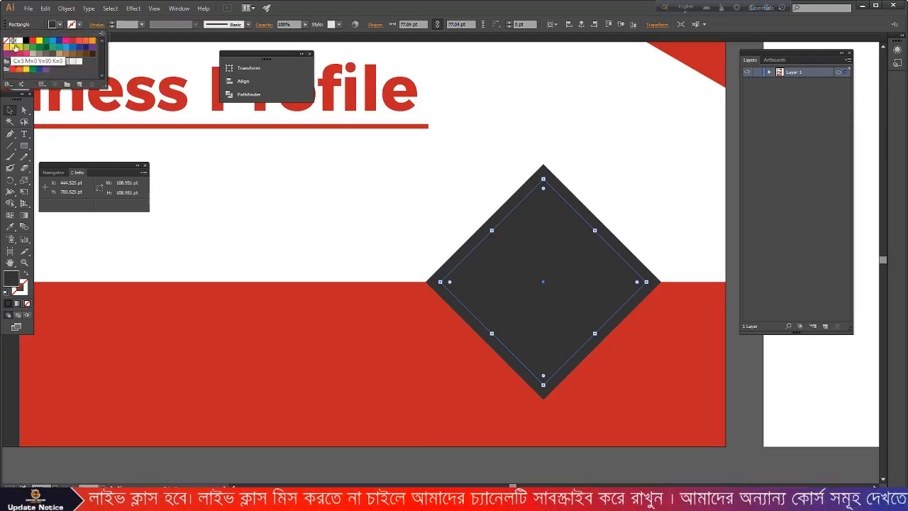
pyautogui.click(20, 40)
pyautogui.click(365, 194)
pyautogui.click(366, 194)
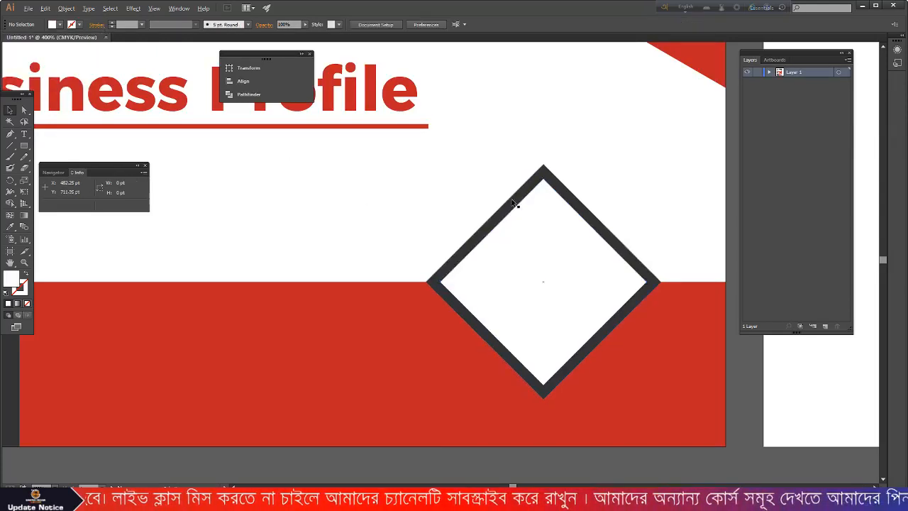
# - Give the outer diamond the red band's colour with the Eyedropper
pyautogui.keyDown('alt'); pyautogui.scroll(-1, 513, 204); pyautogui.keyUp('alt')
pyautogui.click(482, 232)
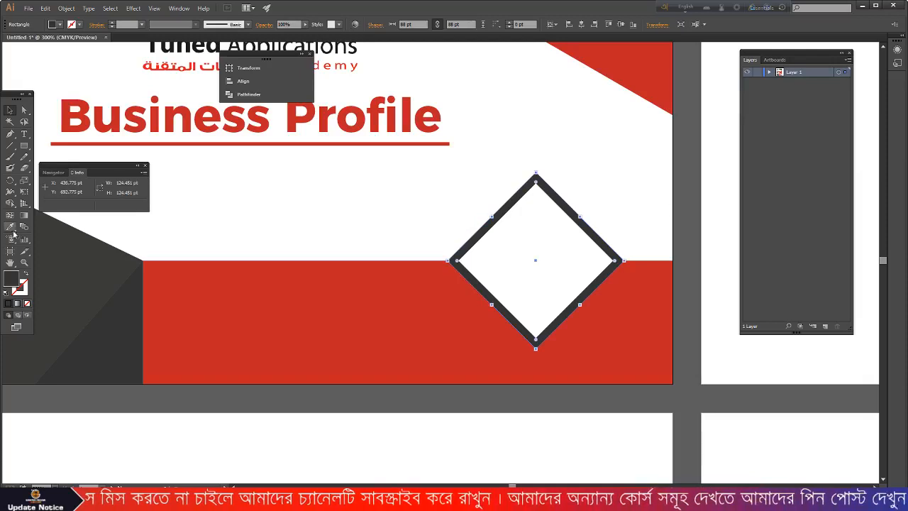
pyautogui.click(15, 231)
pyautogui.click(270, 315)
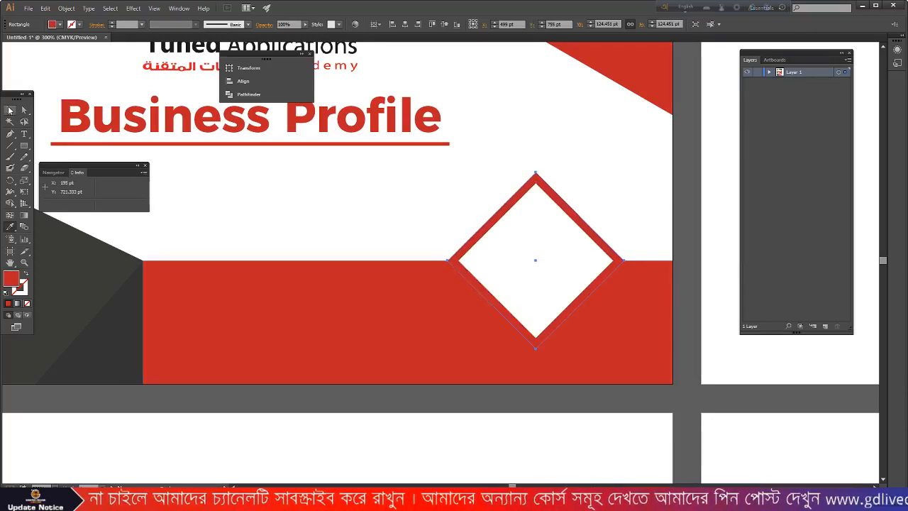
pyautogui.click(10, 110)
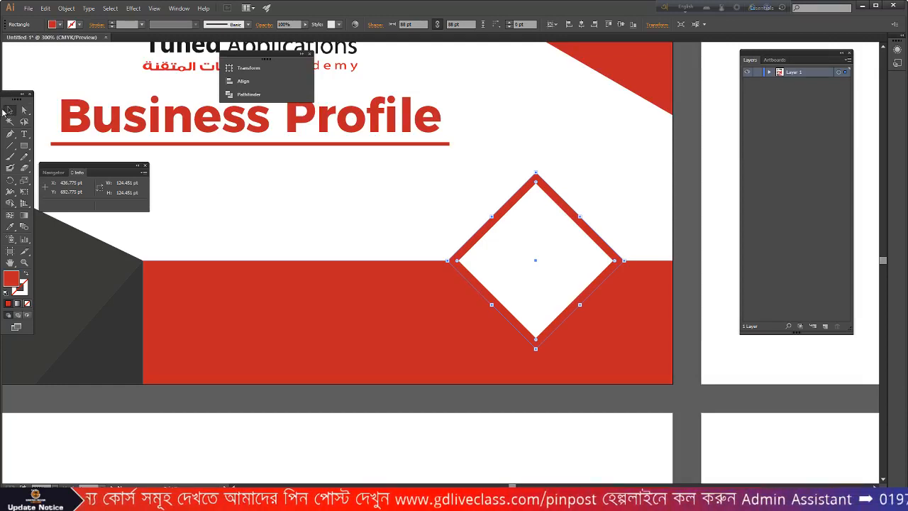
# - Alt-drag a copy of the Tuned Applications logo onto the red-bordered diamond
pyautogui.click(344, 214)
pyautogui.scroll(-2, 640, 258)
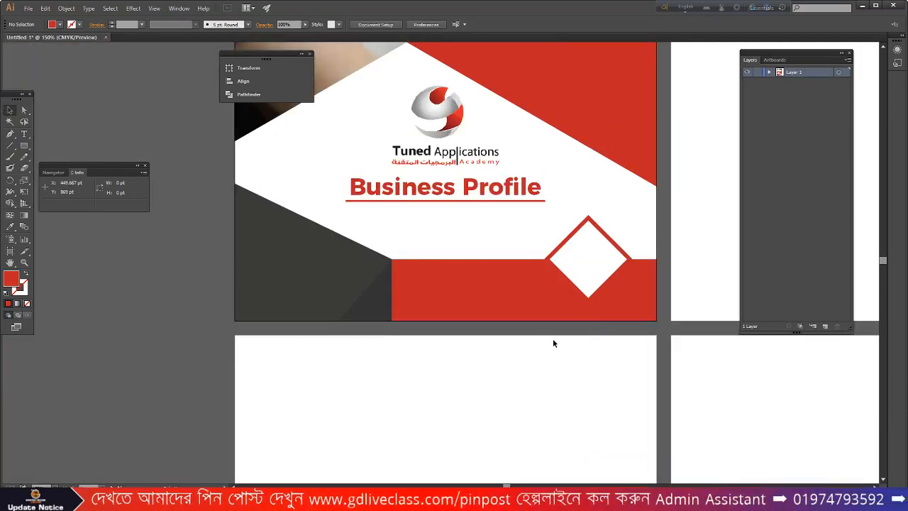
pyautogui.scroll(-3, 571, 331)
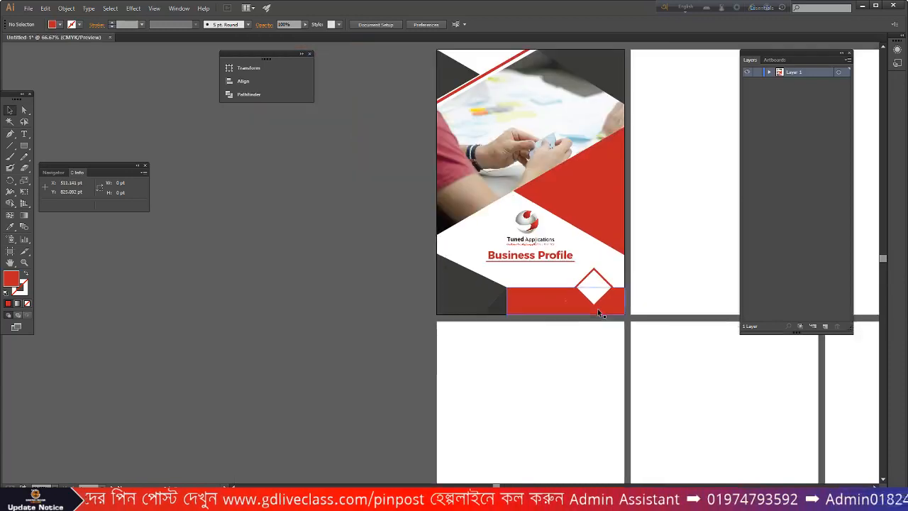
pyautogui.scroll(1, 534, 273)
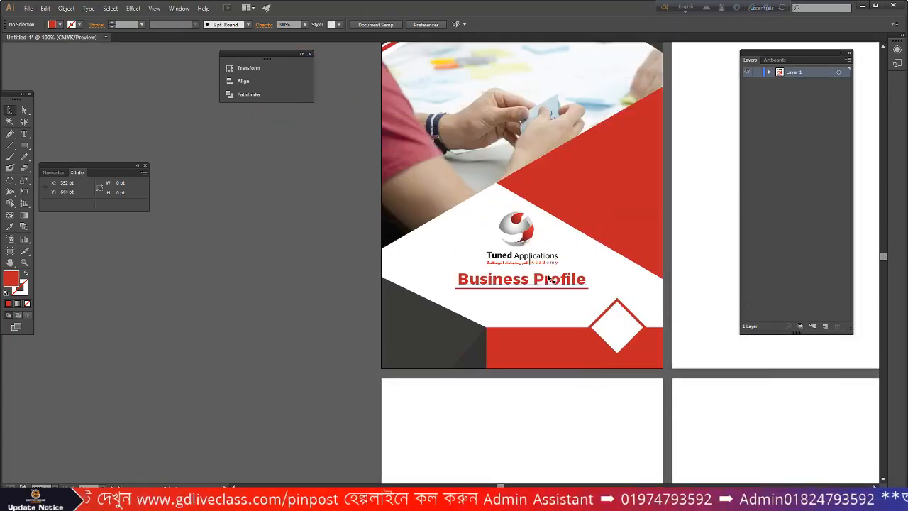
pyautogui.click(520, 232)
pyautogui.moveTo(520, 233); pyautogui.dragTo(614, 326)
# - Bring the logo copy to the front with Arrange > Bring to Front
pyautogui.rightClick(616, 330)
pyautogui.moveTo(670, 386)
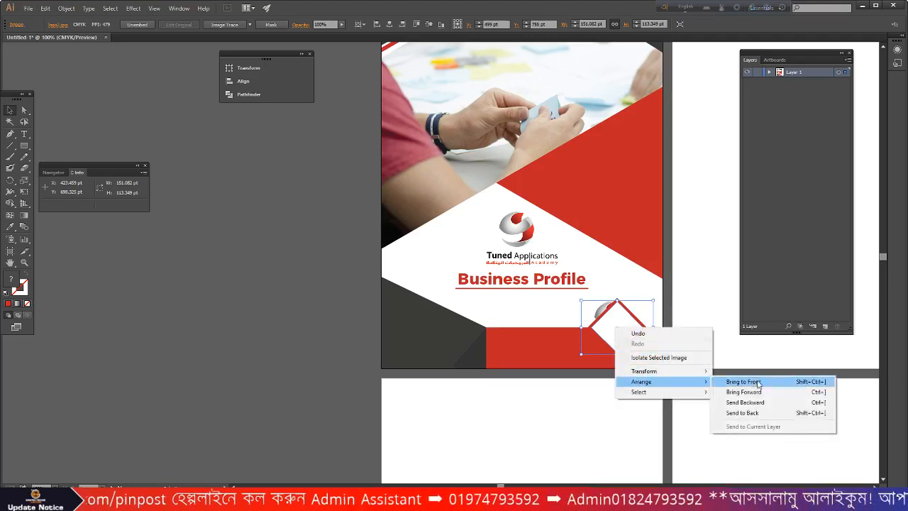
pyautogui.click(730, 378)
pyautogui.scroll(3, 671, 346)
# - Scale the logo copy to fit inside the diamond's white centre, then deselect
pyautogui.moveTo(617, 207); pyautogui.dragTo(513, 284)
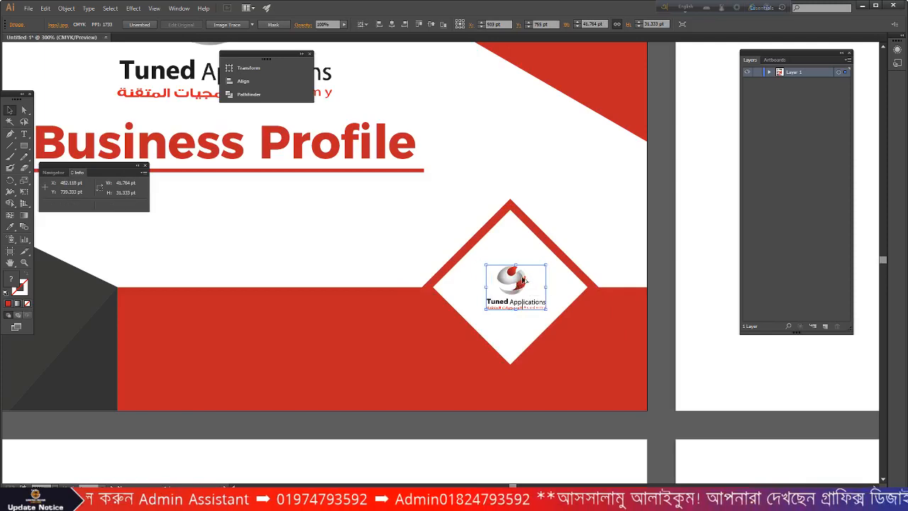
pyautogui.scroll(2, 525, 278)
pyautogui.moveTo(567, 254); pyautogui.dragTo(590, 235)
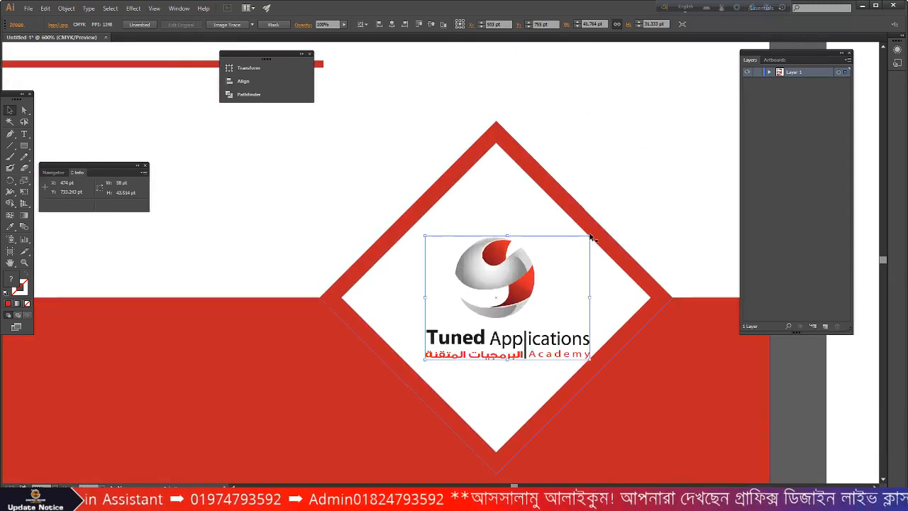
pyautogui.scroll(-2, 588, 233)
pyautogui.click(433, 245)
pyautogui.scroll(-2, 540, 265)
pyautogui.scroll(-1, 472, 405)
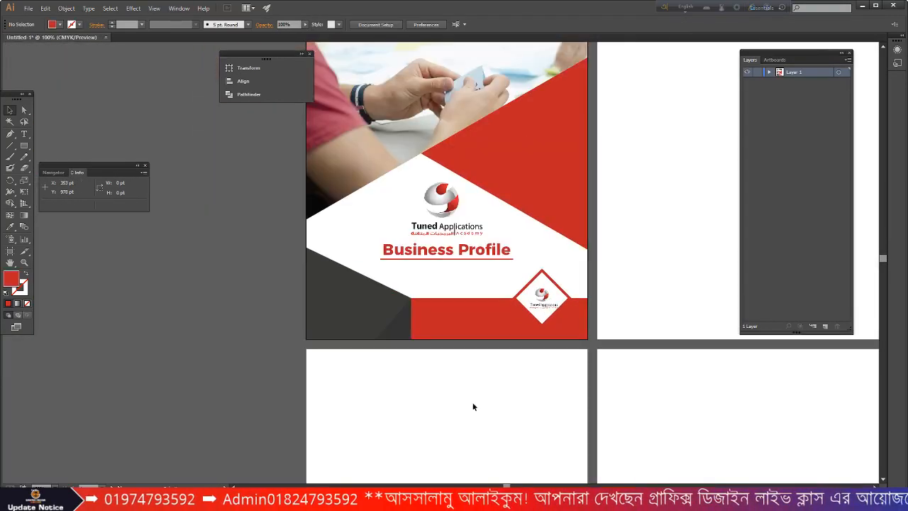
pyautogui.scroll(-1, 473, 406)
pyautogui.scroll(-1, 370, 359)
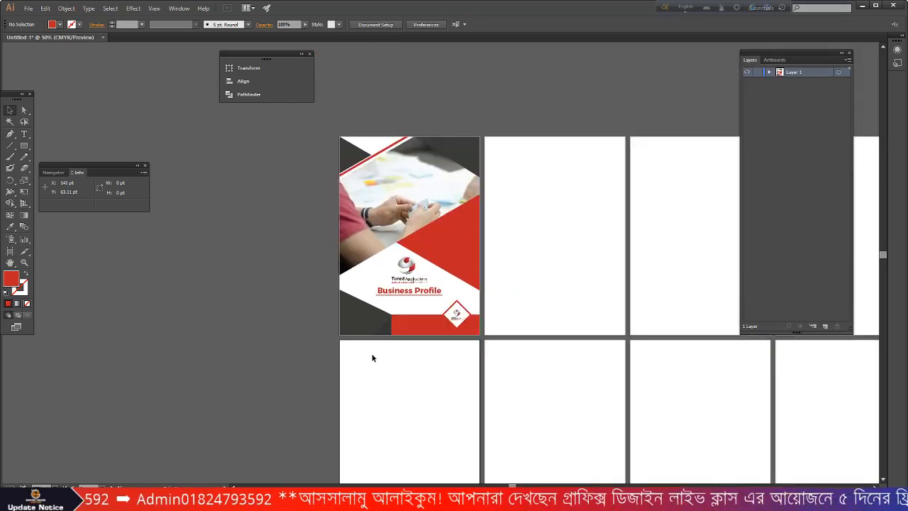
pyautogui.scroll(1, 397, 319)
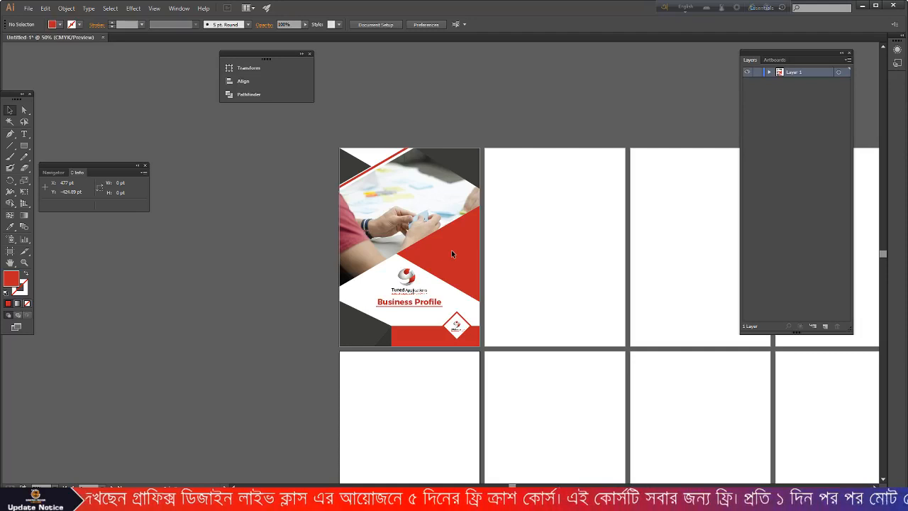
pyautogui.scroll(3, 411, 320)
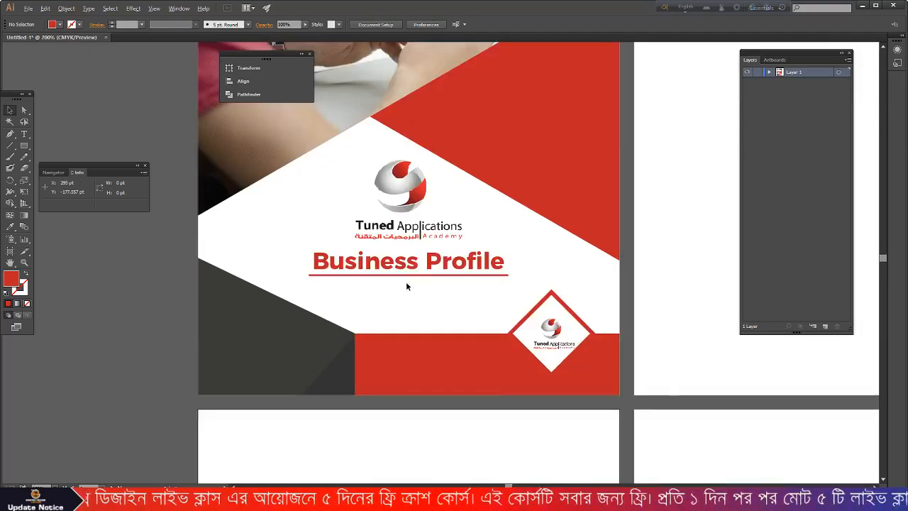
pyautogui.scroll(1, 406, 283)
# - Recolour the word Business in the heading with the dark shape's grey, leaving Profile red
pyautogui.doubleClick(408, 256)
pyautogui.moveTo(423, 256); pyautogui.dragTo(280, 255)
pyautogui.click(10, 227)
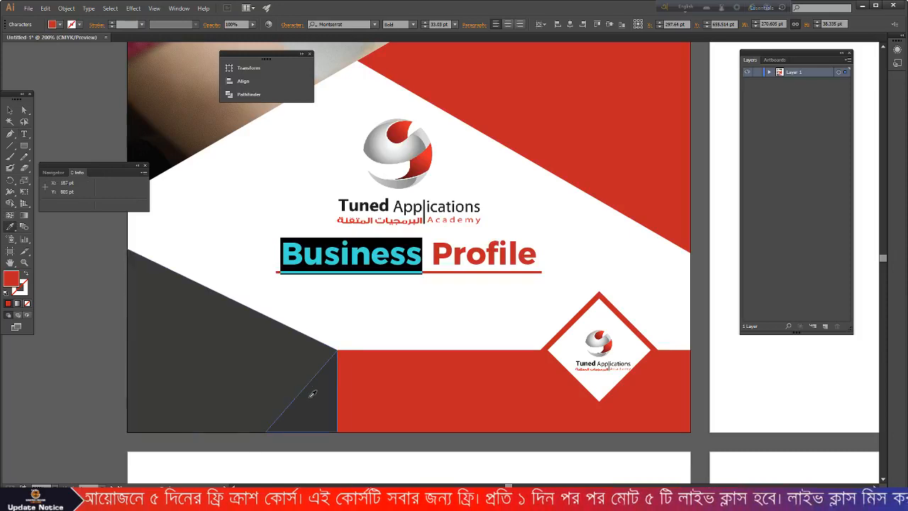
pyautogui.click(306, 394)
pyautogui.click(10, 110)
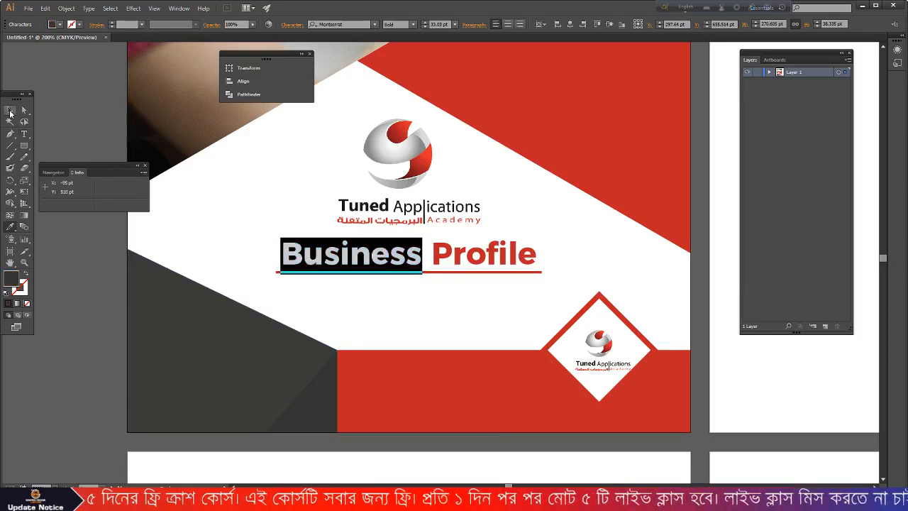
pyautogui.click(405, 316)
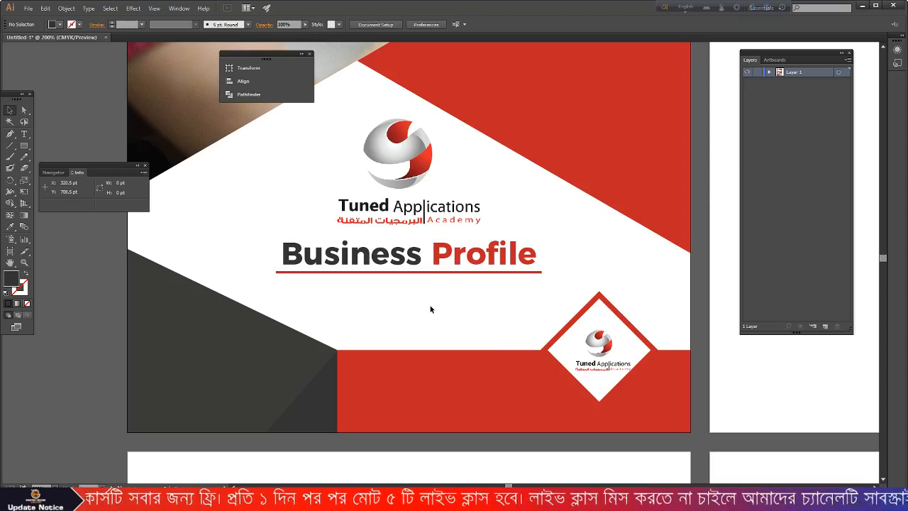
pyautogui.scroll(-3, 458, 293)
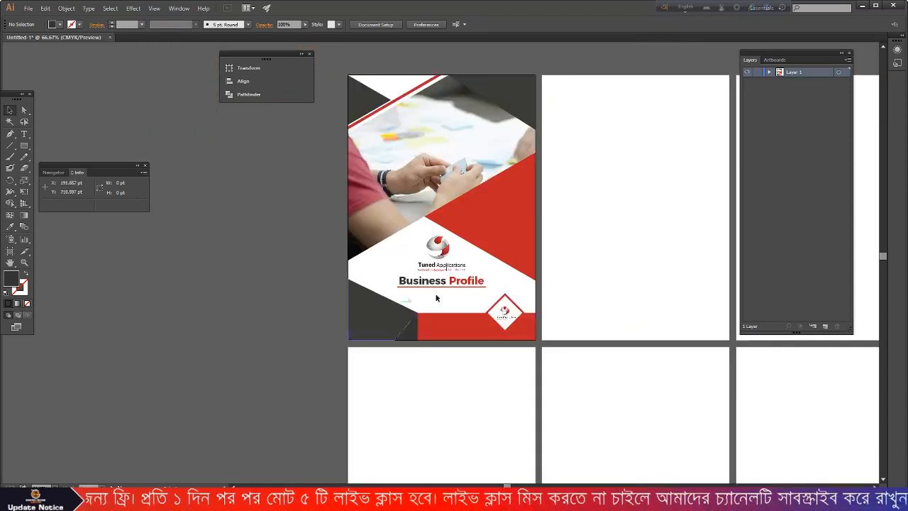
pyautogui.scroll(3, 462, 286)
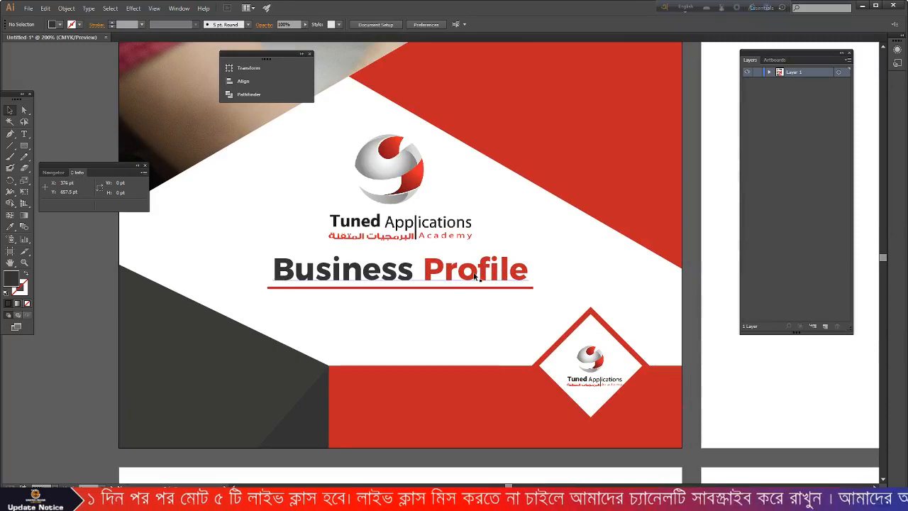
pyautogui.scroll(-2, 475, 277)
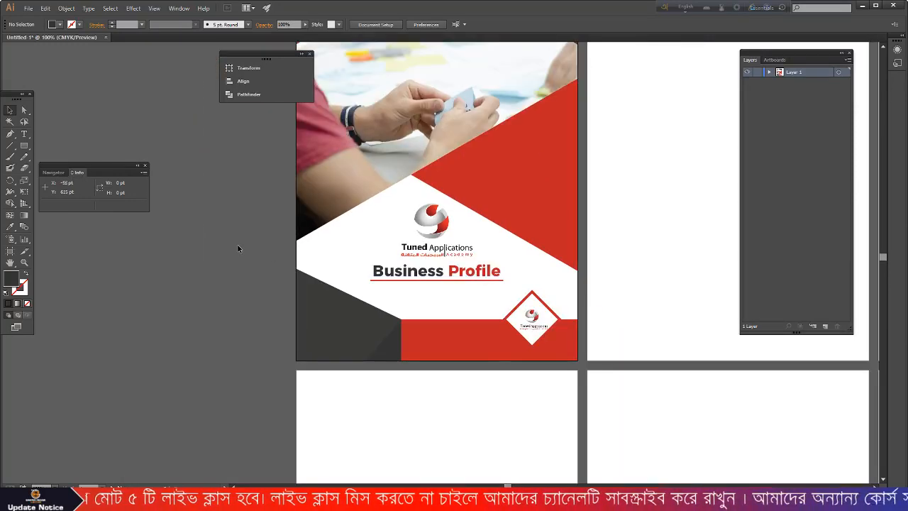
pyautogui.scroll(3, 396, 241)
pyautogui.click(29, 8)
# - Save As into the Tune Apps folder, entering the name 'class 02 tune app profile'
pyautogui.click(55, 95)
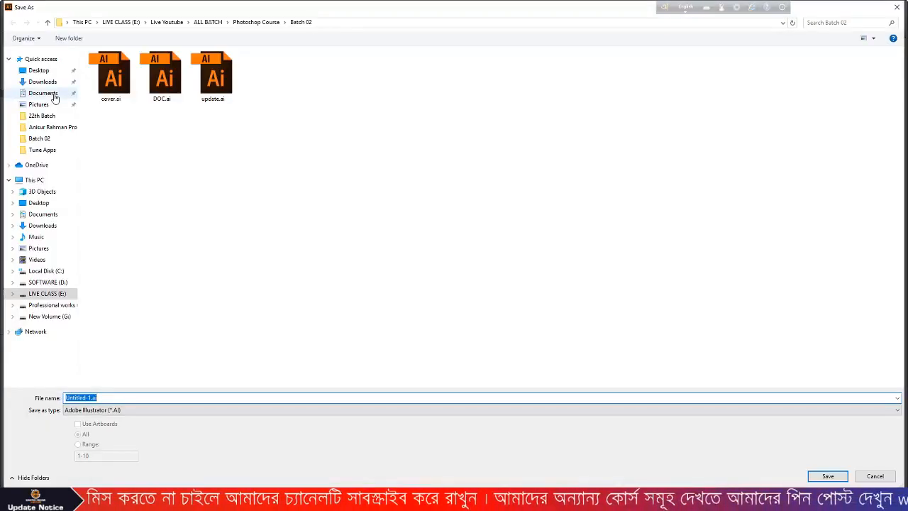
pyautogui.click(49, 152)
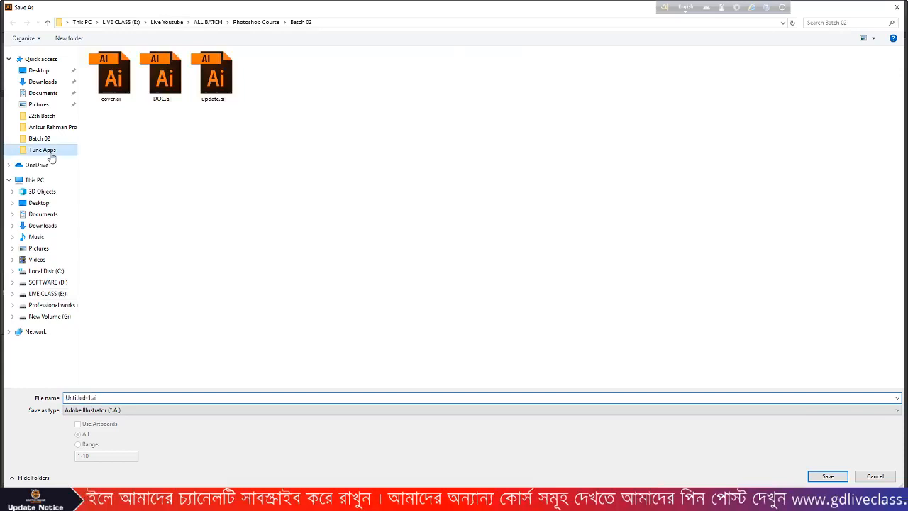
pyautogui.click(163, 399)
pyautogui.write('class 02')
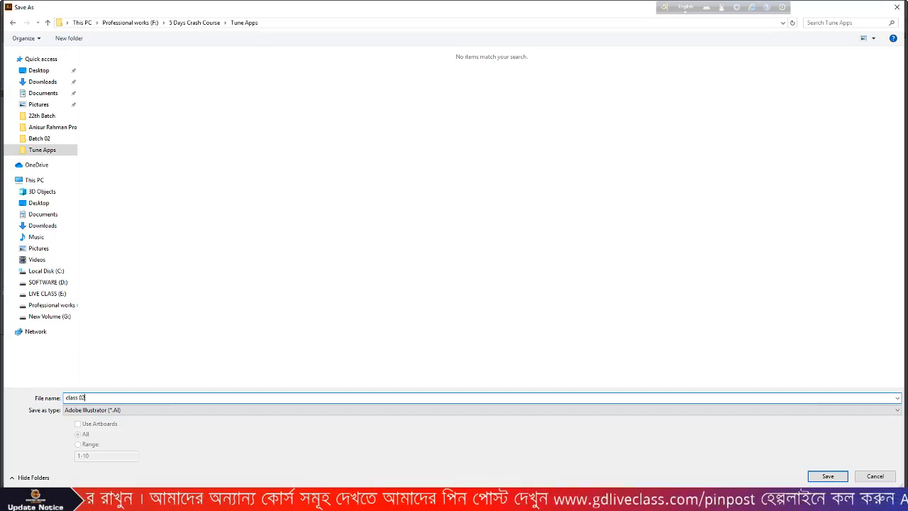
pyautogui.write(' tune app ')
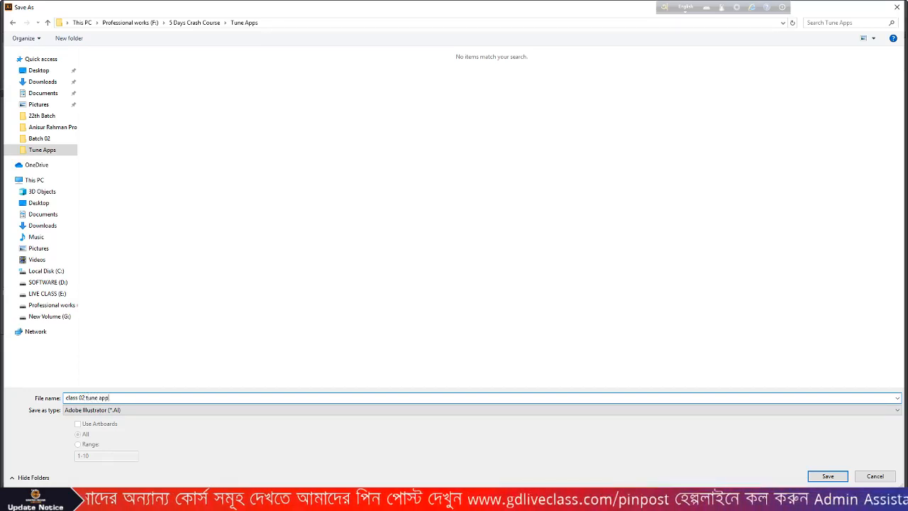
pyautogui.write('profile')
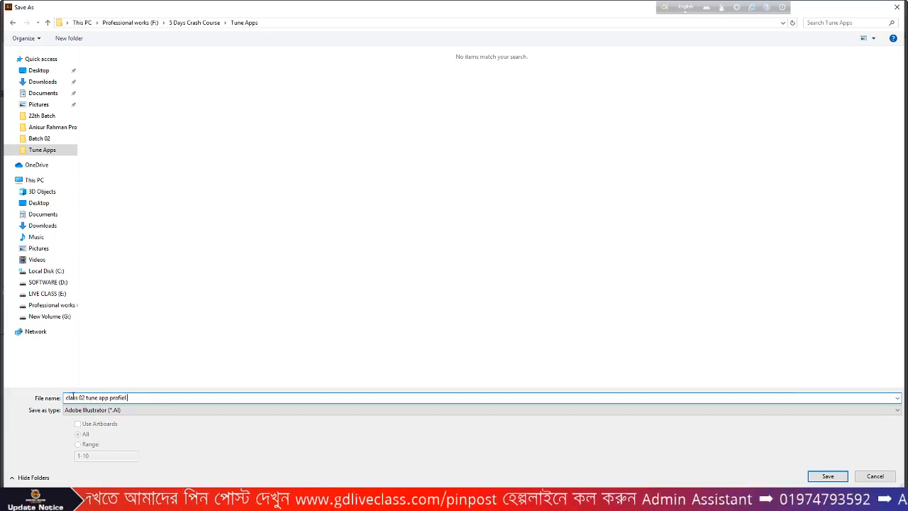
# - Capitalise the file name's words Class, Tune, App and Profile
pyautogui.click(70, 397)
pyautogui.press('BackSpace')
pyautogui.write('C')
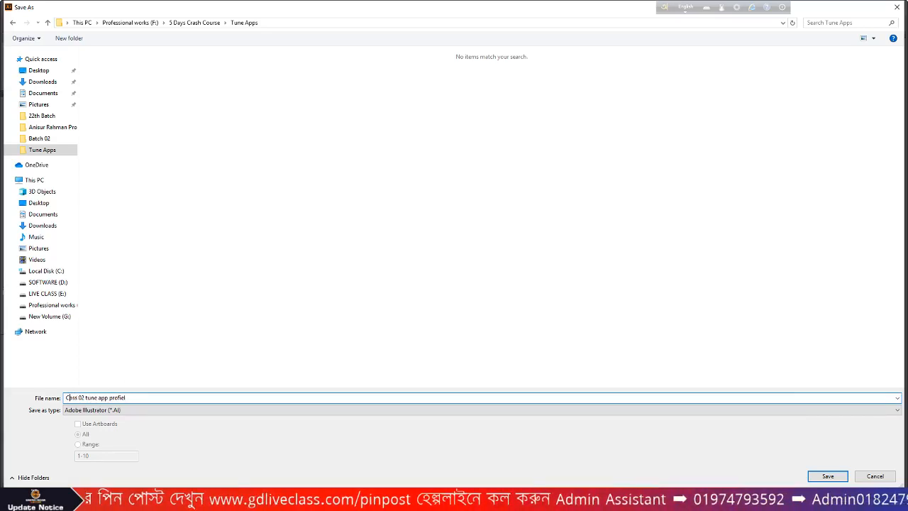
pyautogui.write('l')
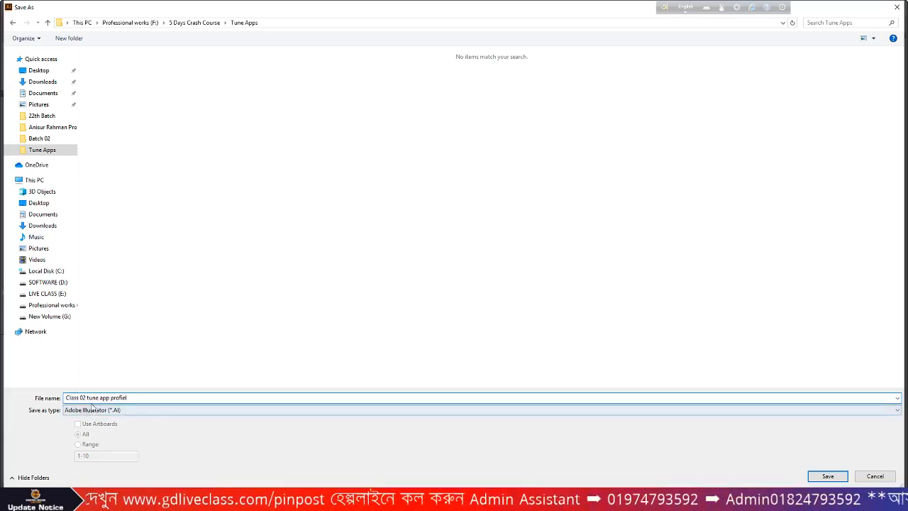
pyautogui.click(90, 398)
pyautogui.press('BackSpace')
pyautogui.write('T')
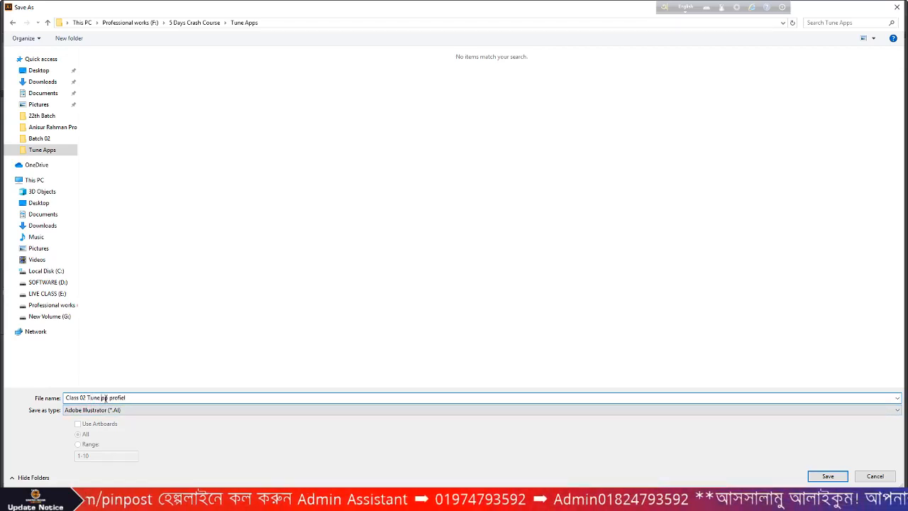
pyautogui.click(102, 397)
pyautogui.press('BackSpace')
pyautogui.write('A')
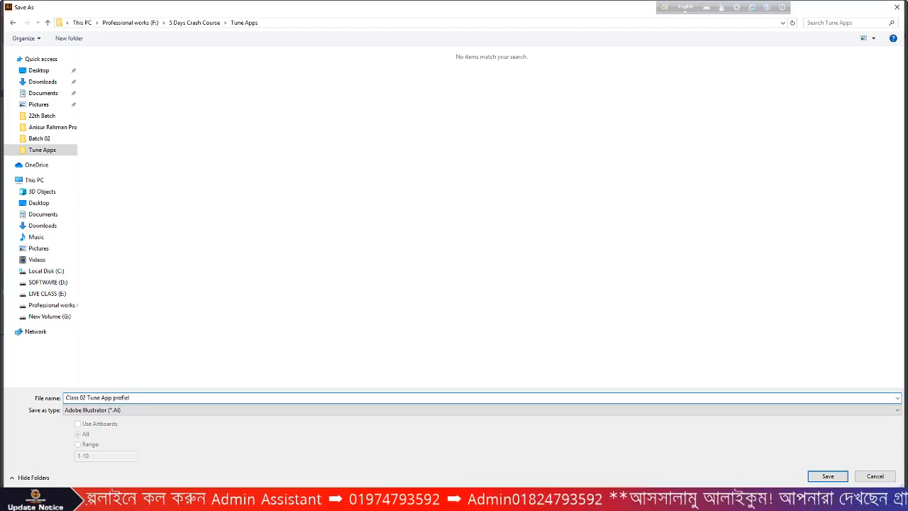
pyautogui.click(114, 398)
pyautogui.press('Delete')
pyautogui.write('P')
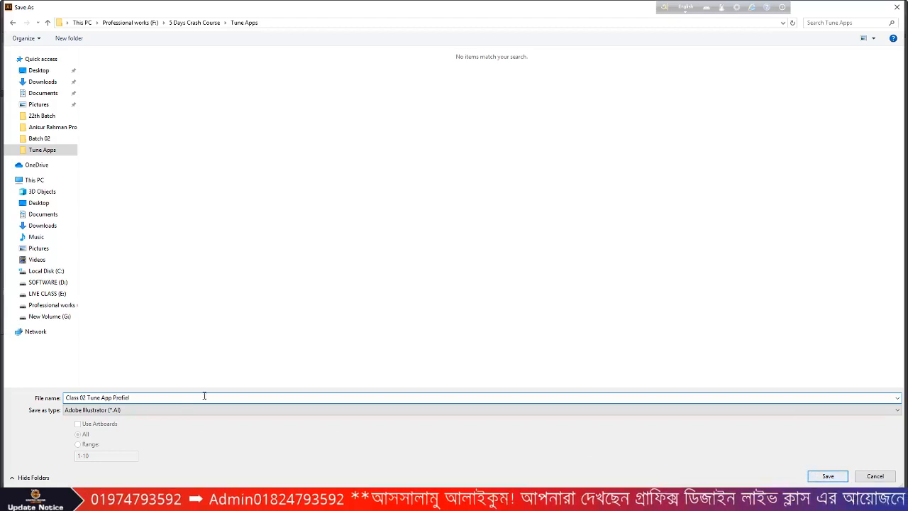
# - Correct the name's ending to 'ProFILE', save, and accept the Illustrator Options
pyautogui.press('BackSpace')
pyautogui.press('BackSpace')
pyautogui.press('BackSpace')
pyautogui.press('BackSpace')
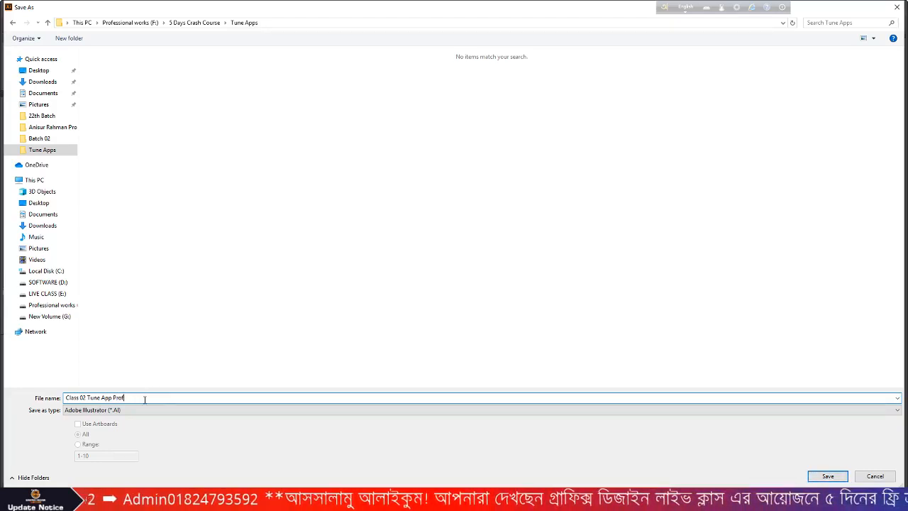
pyautogui.write('FILE')
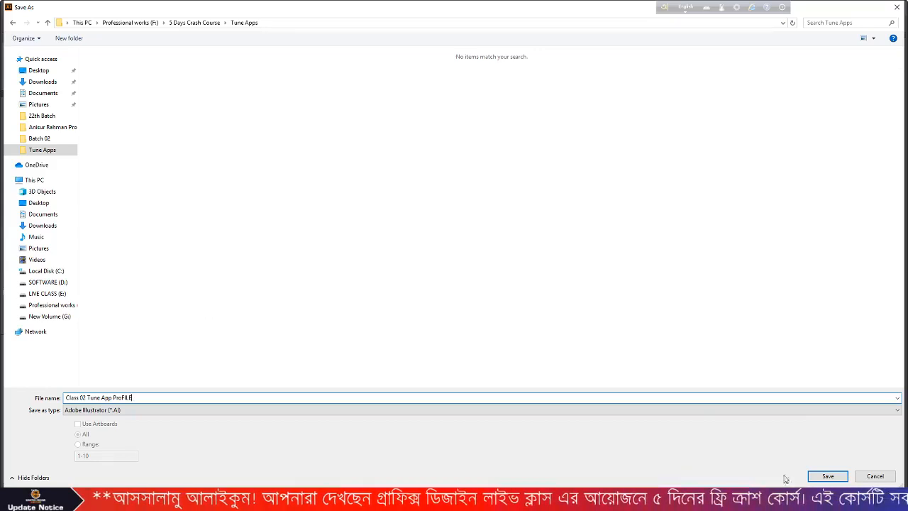
pyautogui.click(807, 476)
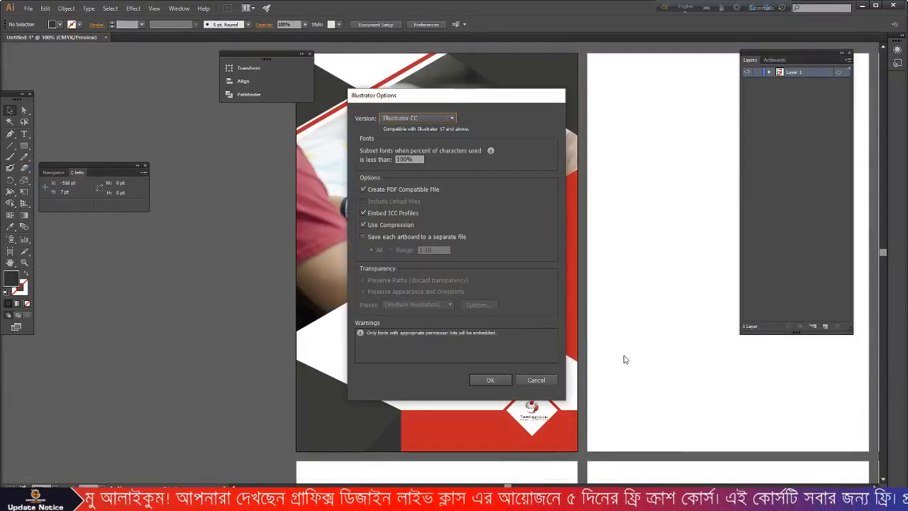
pyautogui.click(490, 379)
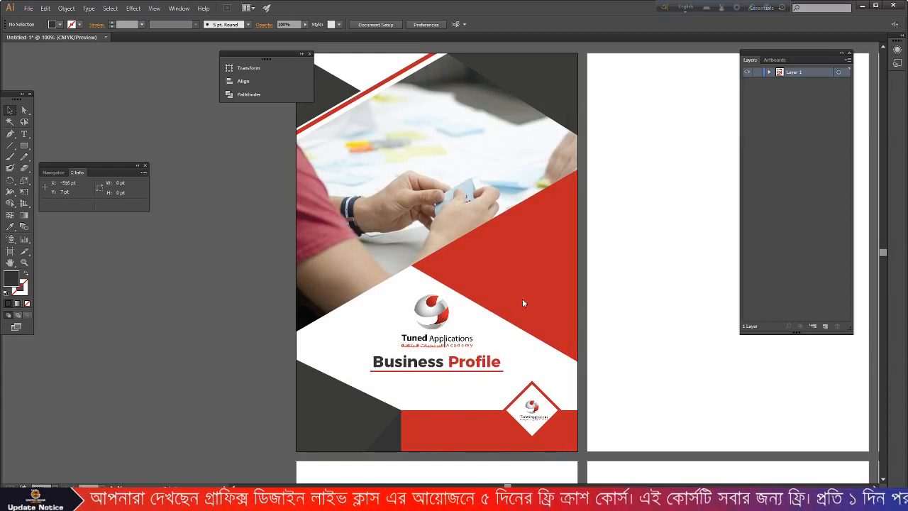
pyautogui.scroll(2, 522, 294)
pyautogui.scroll(-1, 523, 295)
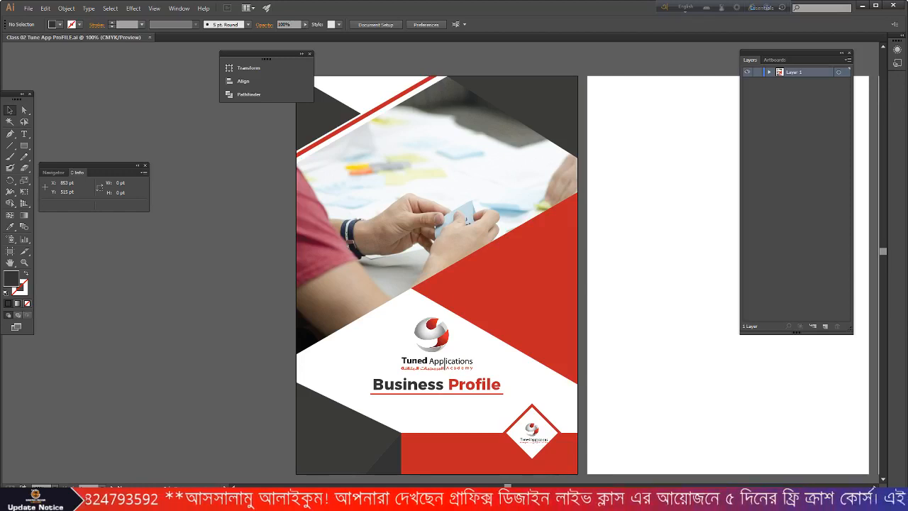
pyautogui.scroll(-2, 451, 377)
pyautogui.scroll(-3, 432, 362)
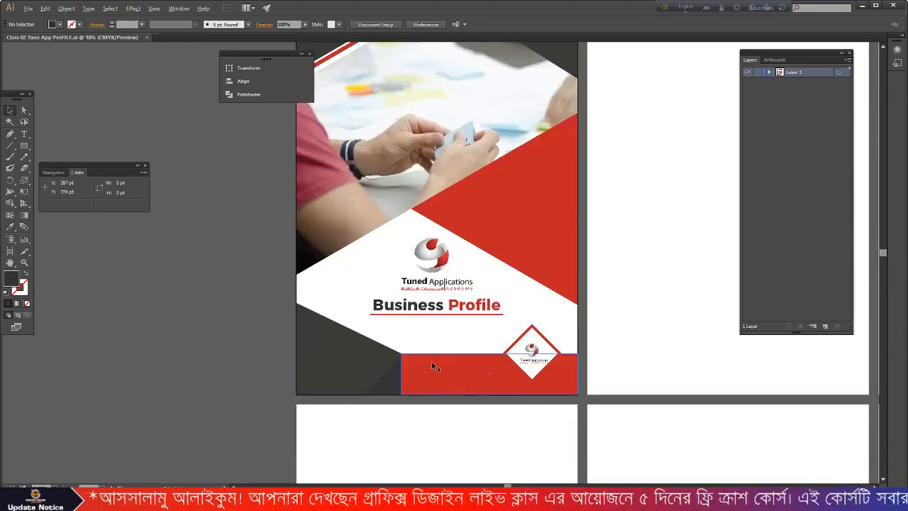
pyautogui.scroll(-1, 468, 369)
pyautogui.scroll(2, 510, 358)
pyautogui.scroll(-1, 506, 357)
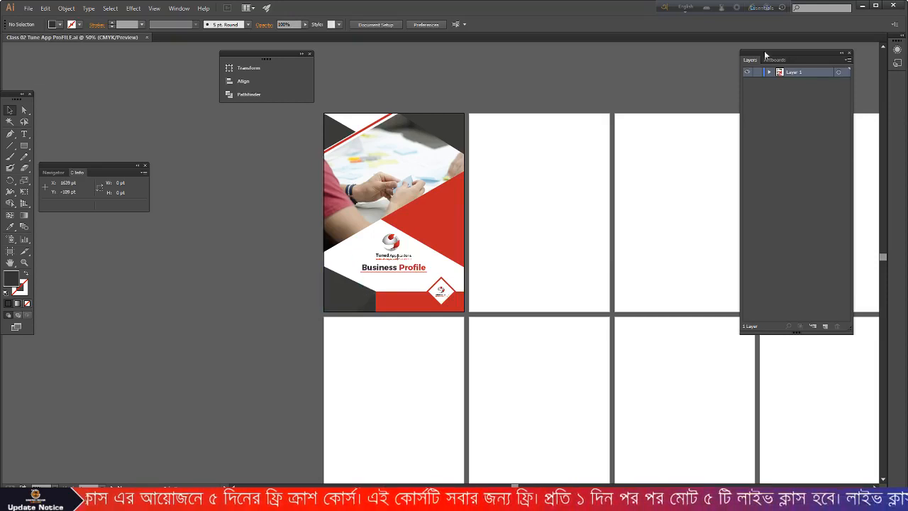
pyautogui.click(862, 6)
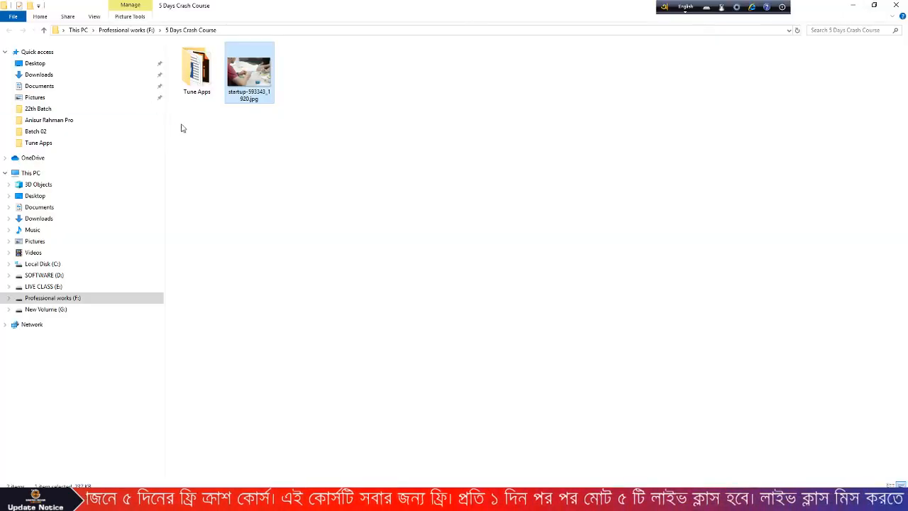
pyautogui.click(185, 80)
pyautogui.doubleClick(185, 80)
pyautogui.moveTo(571, 141); pyautogui.dragTo(250, 68)
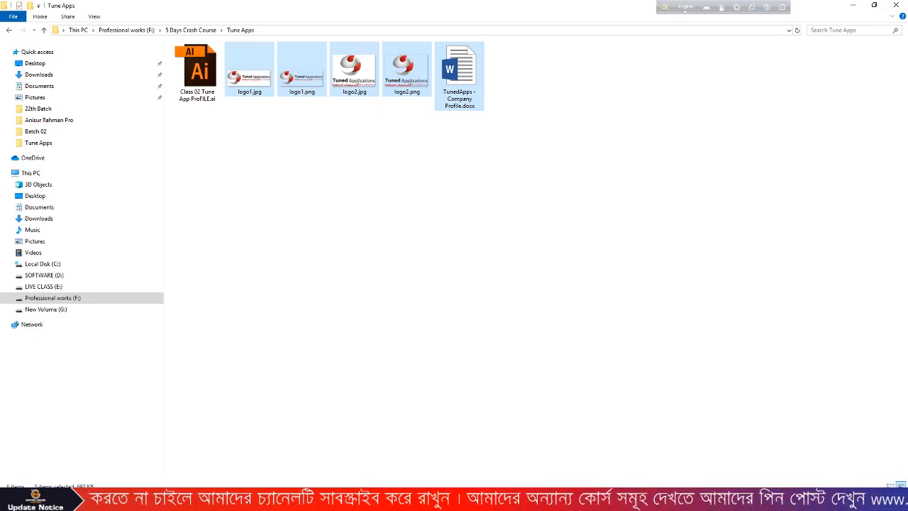
pyautogui.moveTo(335, 501)
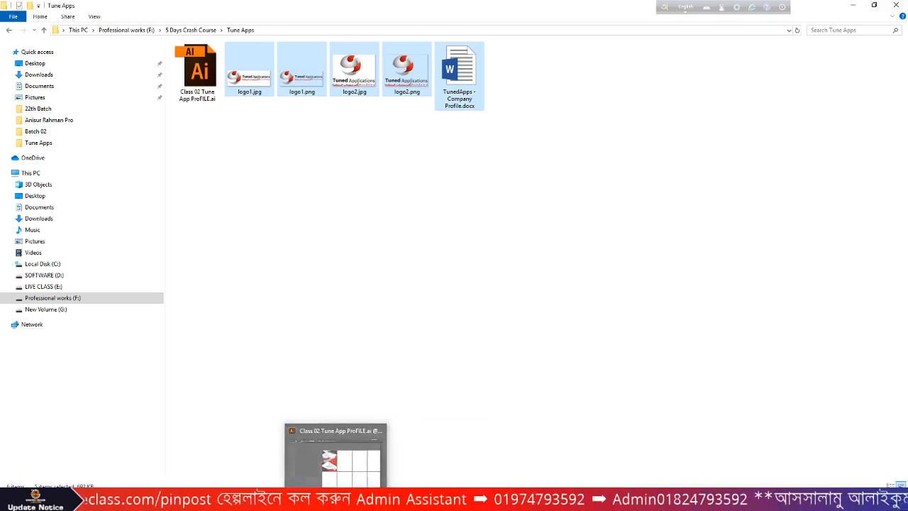
pyautogui.click(337, 501)
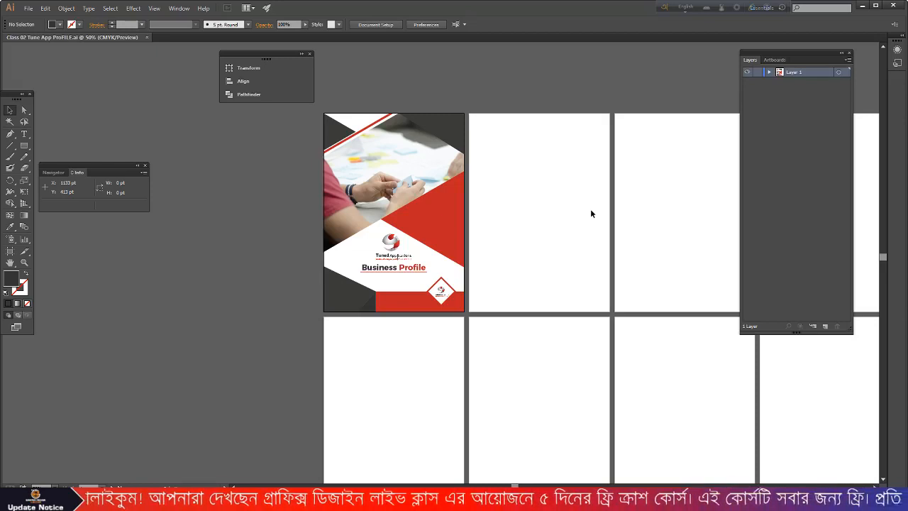
# - Zoom in on the blank second artboard and pick the Rectangle tool with M
pyautogui.scroll(1, 557, 178)
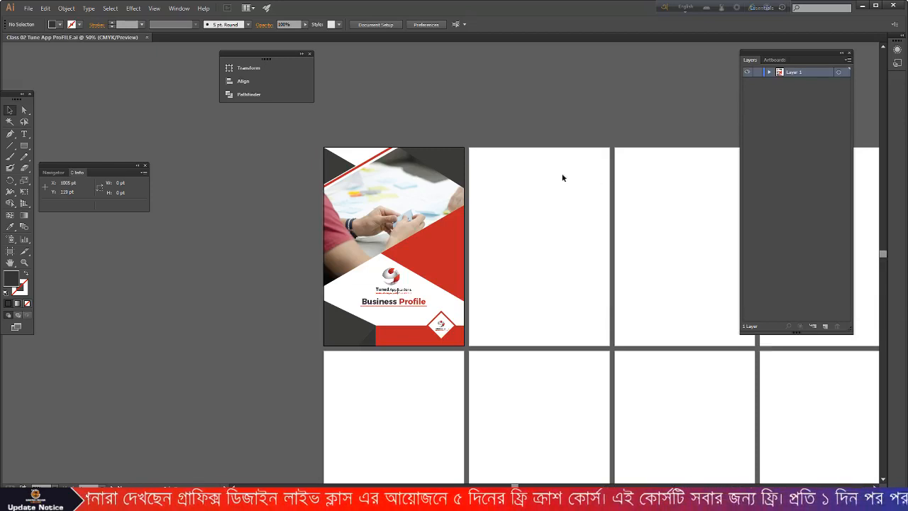
pyautogui.scroll(1, 614, 180)
pyautogui.scroll(1, 615, 181)
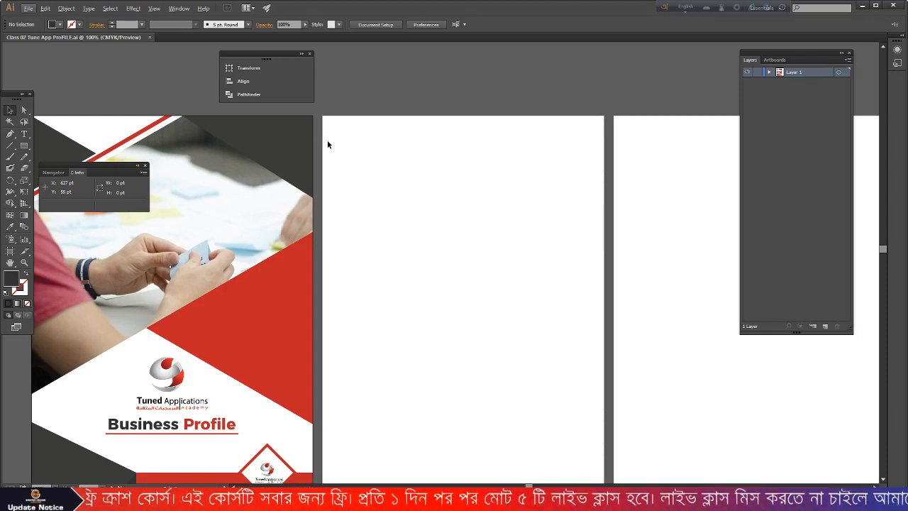
pyautogui.press('m')
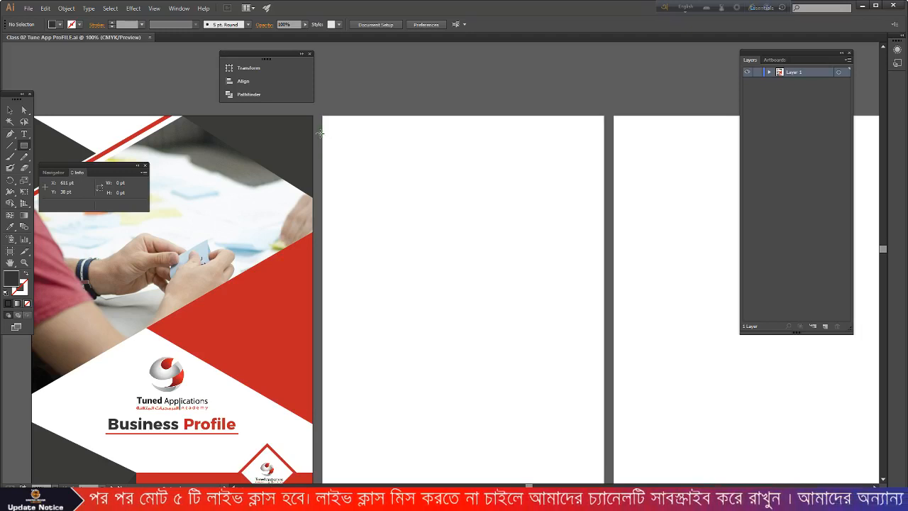
pyautogui.moveTo(322, 134); pyautogui.dragTo(604, 142)
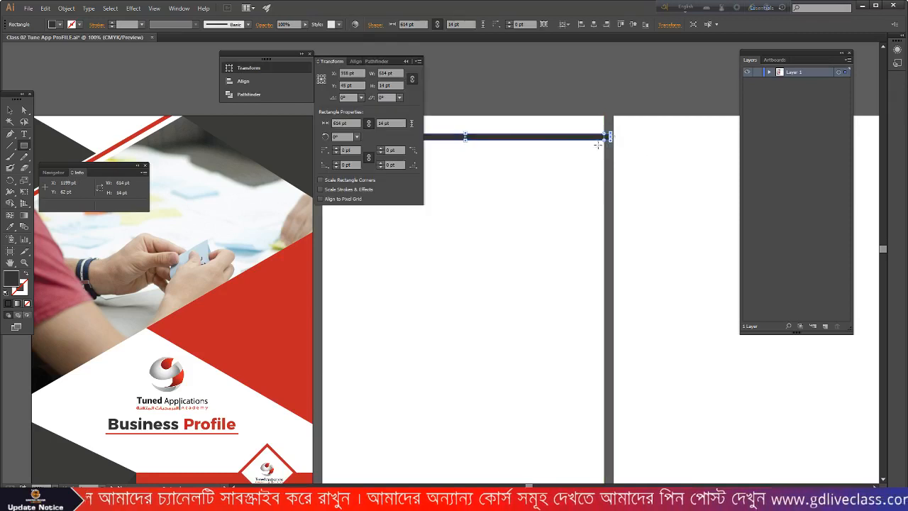
pyautogui.hotkey('ctrl', 'z')
pyautogui.click(418, 62)
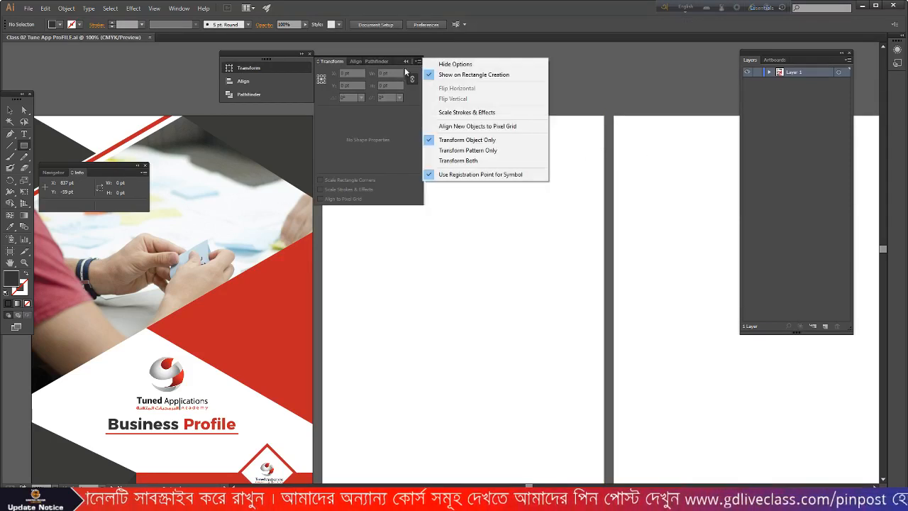
pyautogui.click(406, 62)
pyautogui.moveTo(321, 140); pyautogui.dragTo(604, 153)
pyautogui.press('v')
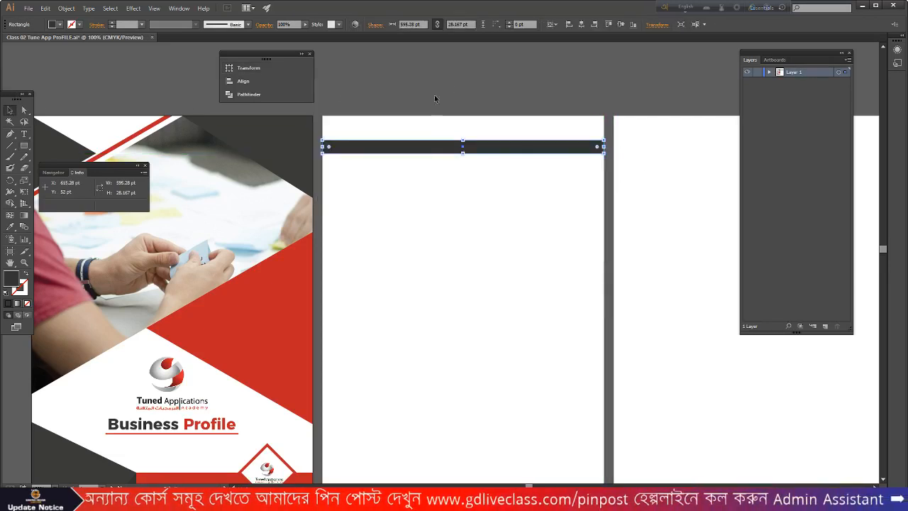
pyautogui.click(434, 93)
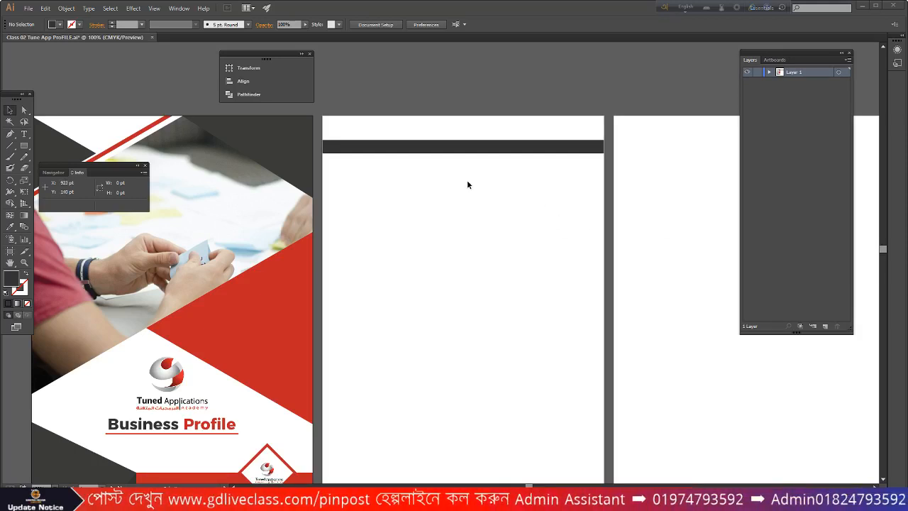
pyautogui.scroll(2, 365, 149)
pyautogui.click(368, 149)
pyautogui.moveTo(560, 156); pyautogui.dragTo(560, 154)
pyautogui.click(527, 184)
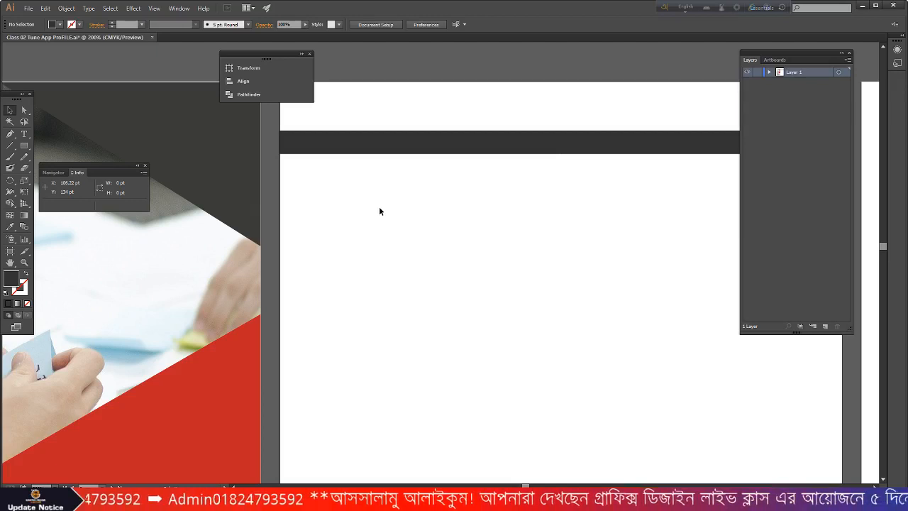
pyautogui.scroll(2, 378, 209)
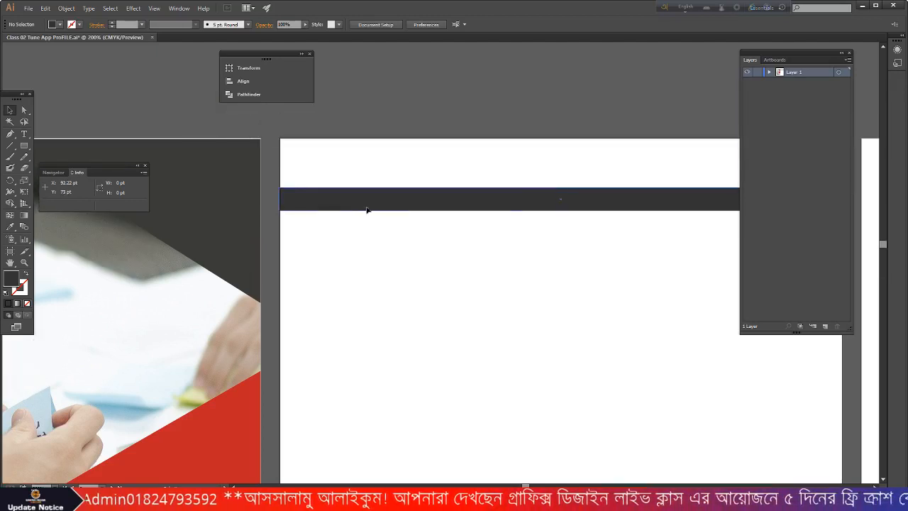
pyautogui.click(366, 206)
pyautogui.scroll(-1, 355, 207)
pyautogui.scroll(2, 424, 211)
pyautogui.moveTo(417, 200); pyautogui.dragTo(418, 187)
pyautogui.click(425, 233)
pyautogui.scroll(-2, 428, 232)
pyautogui.click(241, 186)
pyautogui.scroll(5, 239, 185)
pyautogui.scroll(2, 369, 157)
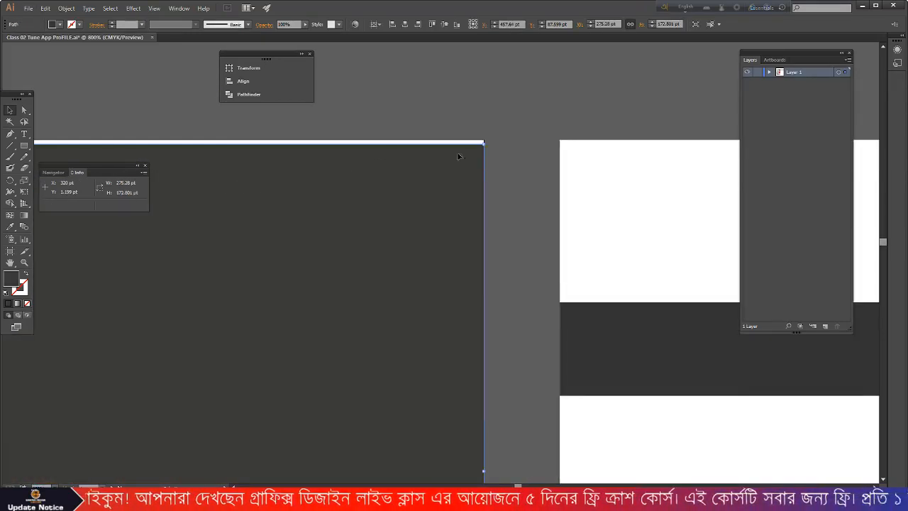
pyautogui.scroll(-3, 438, 156)
pyautogui.scroll(3, 198, 160)
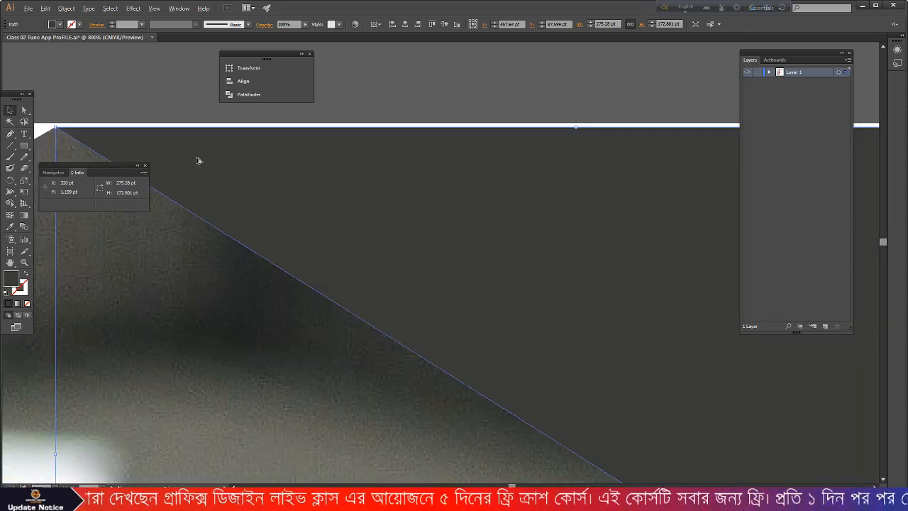
pyautogui.scroll(-3, 197, 160)
pyautogui.click(197, 140)
pyautogui.scroll(-2, 196, 140)
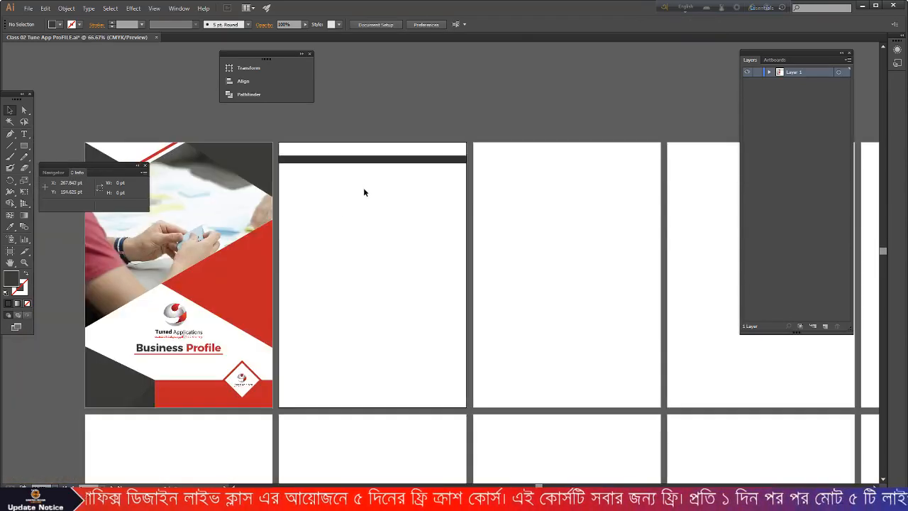
pyautogui.scroll(1, 361, 189)
pyautogui.scroll(1, 371, 150)
pyautogui.scroll(3, 339, 175)
pyautogui.click(394, 136)
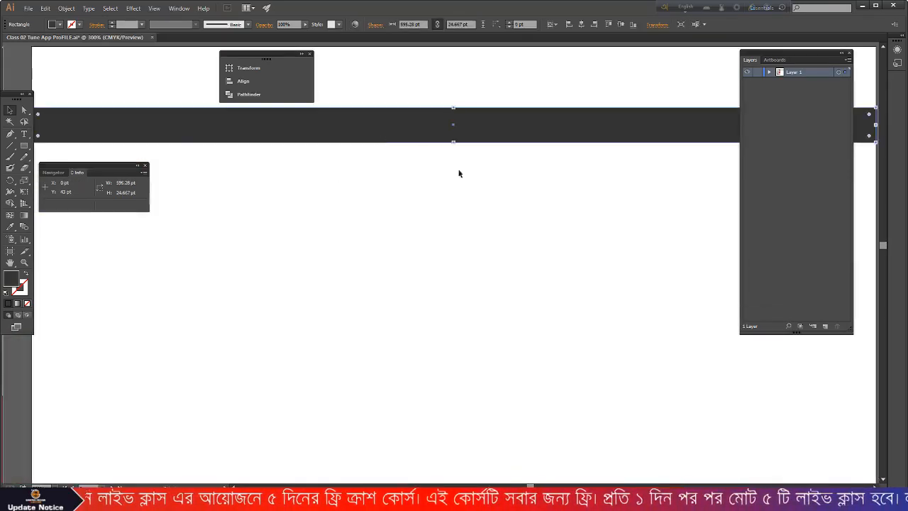
pyautogui.scroll(-2, 488, 178)
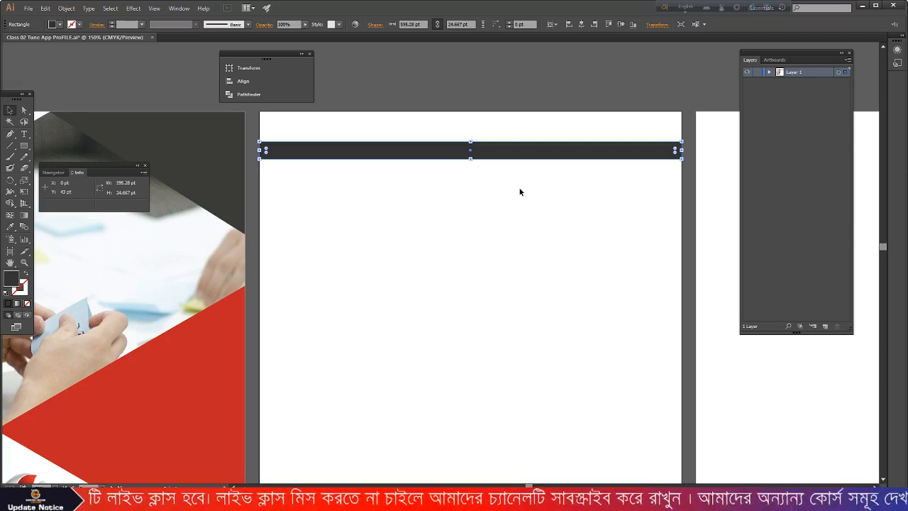
# - Draw a diagonal line across the header bar's right end and place a copy of it further right
pyautogui.click(10, 145)
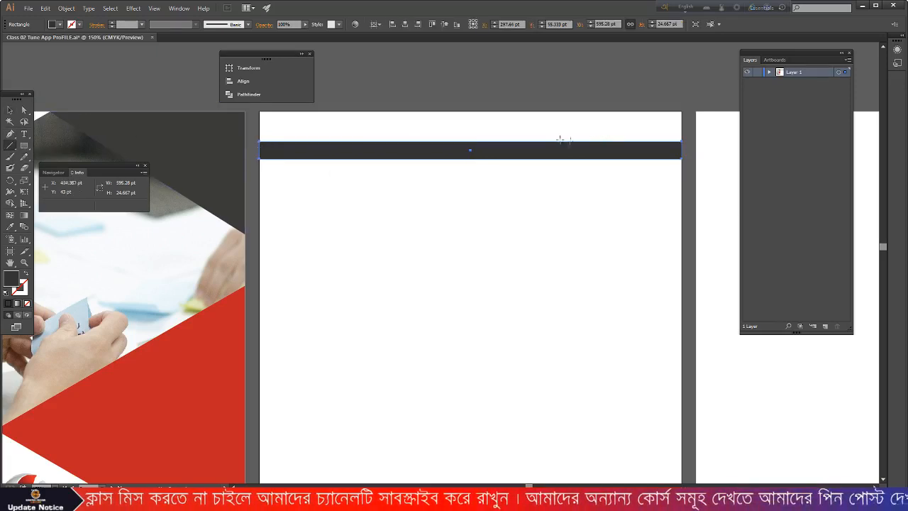
pyautogui.moveTo(568, 132); pyautogui.dragTo(527, 174)
pyautogui.click(10, 109)
pyautogui.scroll(3, 510, 160)
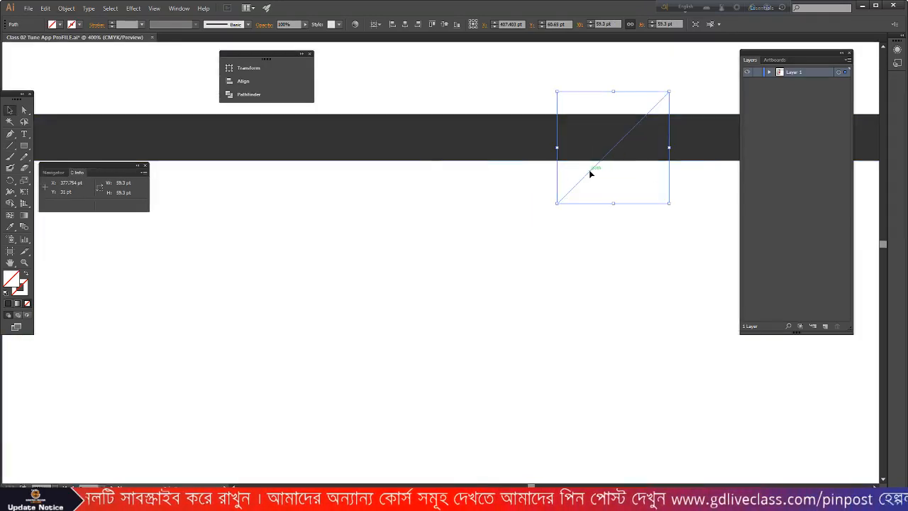
pyautogui.scroll(-1, 540, 166)
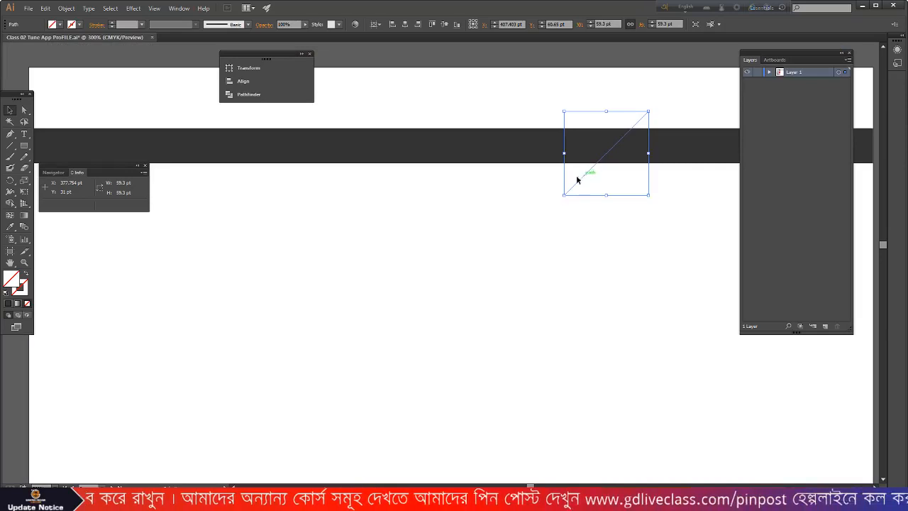
pyautogui.scroll(1, 585, 177)
pyautogui.moveTo(526, 181); pyautogui.dragTo(657, 190)
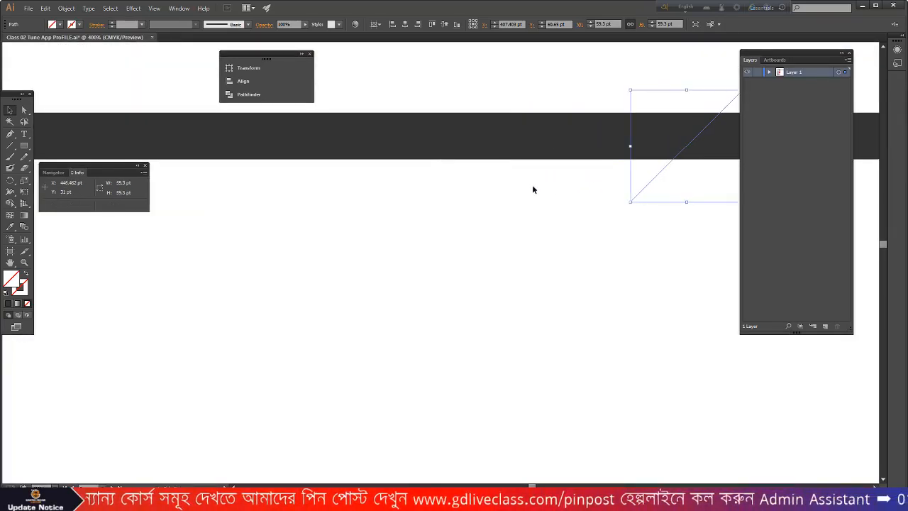
pyautogui.scroll(-3, 526, 179)
# - With Shape Builder, delete the bar section between the two lines and the stray line ends
pyautogui.moveTo(473, 121); pyautogui.dragTo(675, 221)
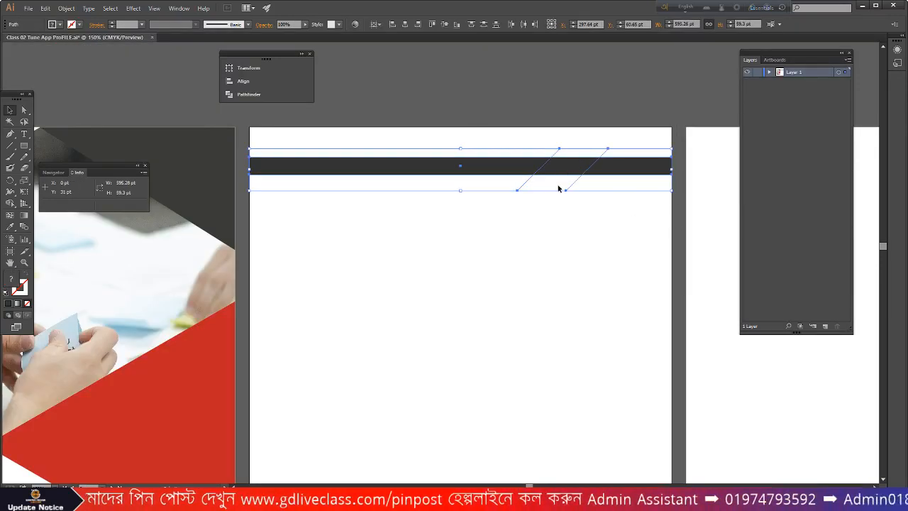
pyautogui.moveTo(10, 203); pyautogui.dragTo(47, 208)
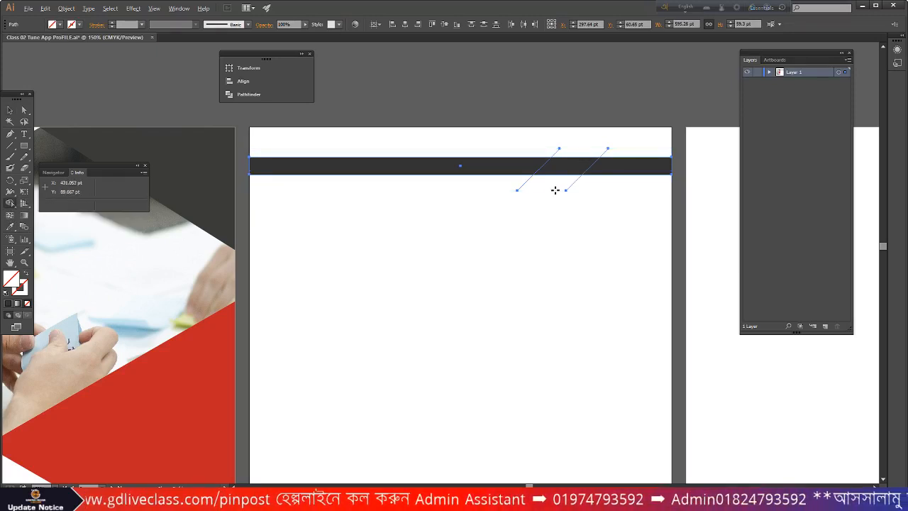
pyautogui.scroll(1, 555, 189)
pyautogui.keyDown('alt'); pyautogui.click(544, 162); pyautogui.keyUp('alt')
pyautogui.moveTo(503, 185)
pyautogui.mouseDown()
pyautogui.moveTo(586, 191)
pyautogui.moveTo(550, 186)
pyautogui.mouseUp()
pyautogui.moveTo(536, 135)
pyautogui.mouseDown()
pyautogui.moveTo(563, 134)
pyautogui.moveTo(533, 136)
pyautogui.mouseUp()
pyautogui.moveTo(630, 139); pyautogui.dragTo(584, 140)
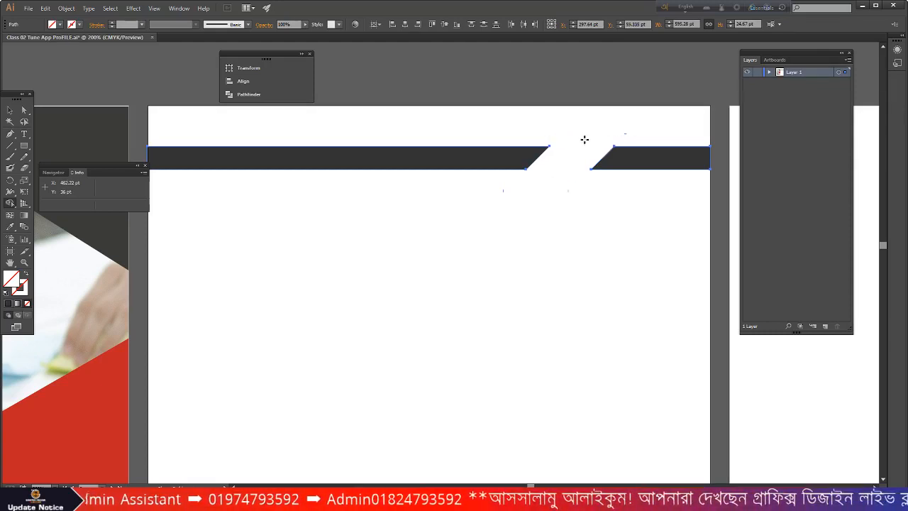
pyautogui.click(10, 110)
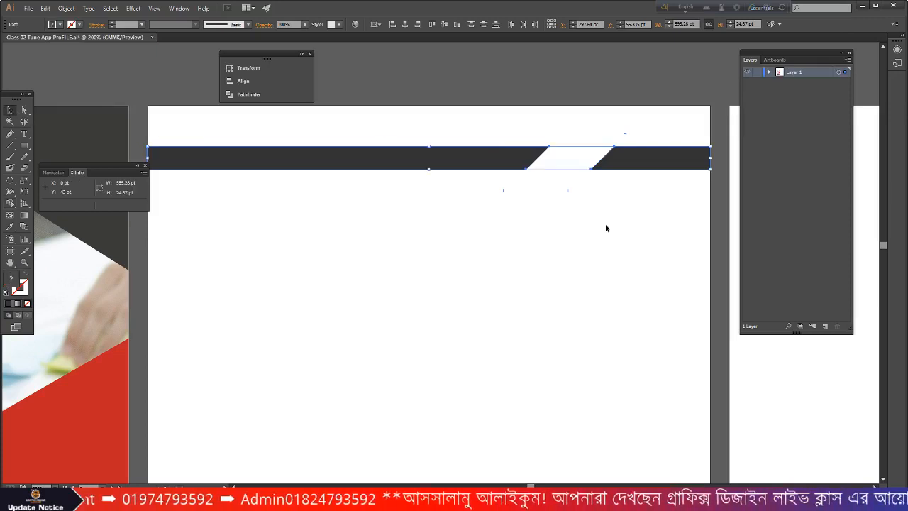
# - Select the cover's clipped artwork group containing the dark corner shape
pyautogui.click(617, 244)
pyautogui.scroll(-2, 651, 239)
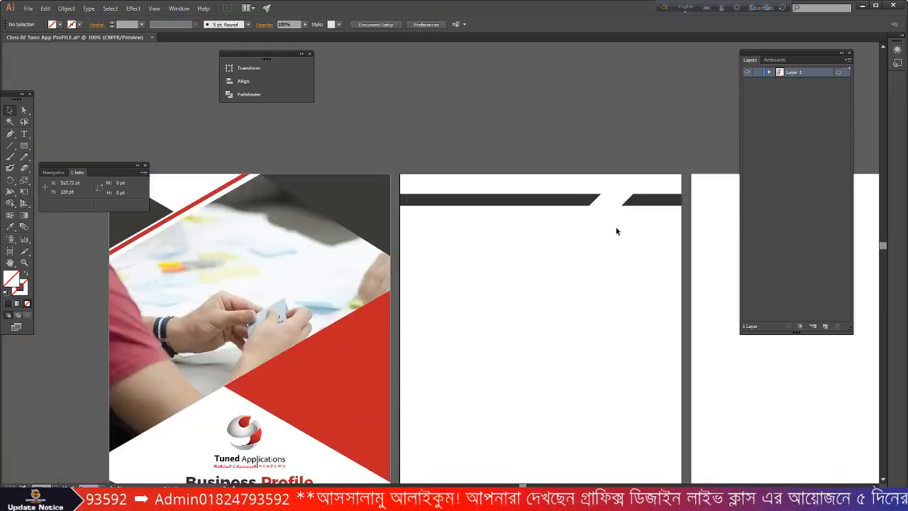
pyautogui.scroll(6, 241, 177)
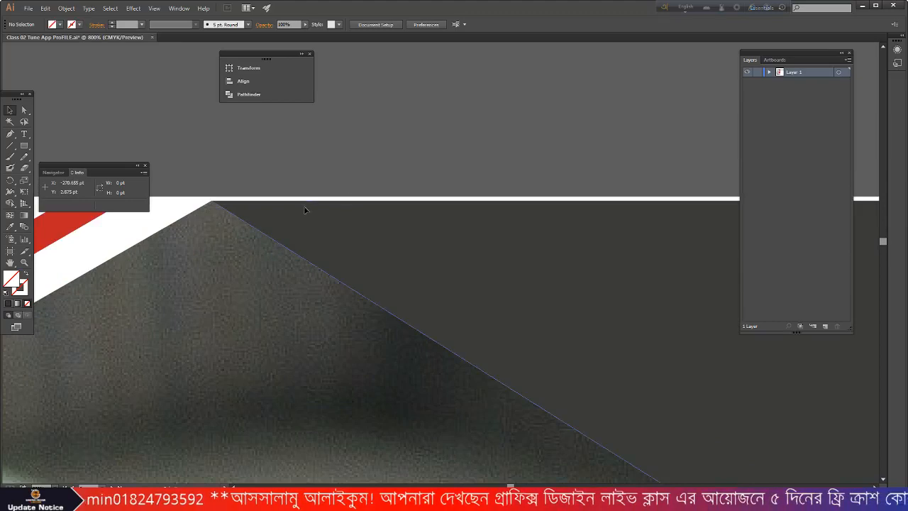
pyautogui.click(303, 206)
pyautogui.scroll(3, 181, 175)
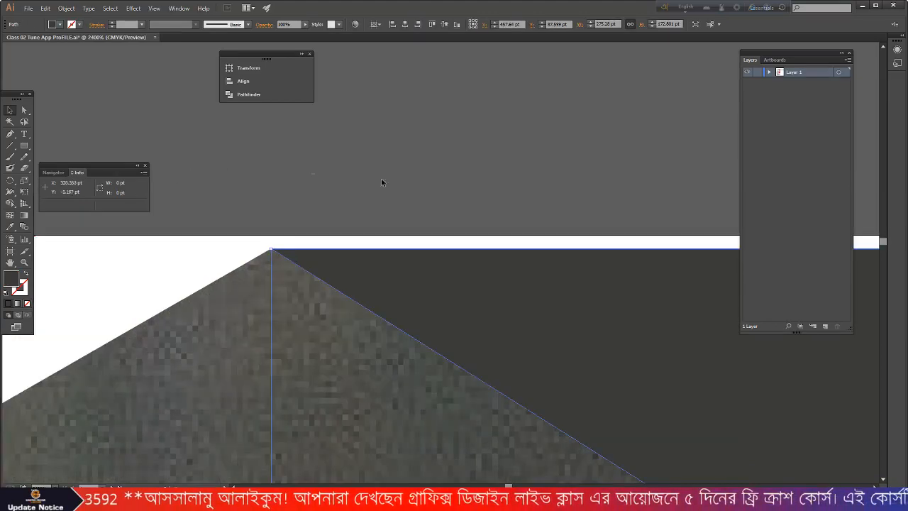
pyautogui.click(482, 179)
pyautogui.scroll(-2, 485, 180)
pyautogui.scroll(-2, 373, 171)
pyautogui.click(368, 215)
pyautogui.scroll(2, 367, 155)
pyautogui.scroll(1, 366, 153)
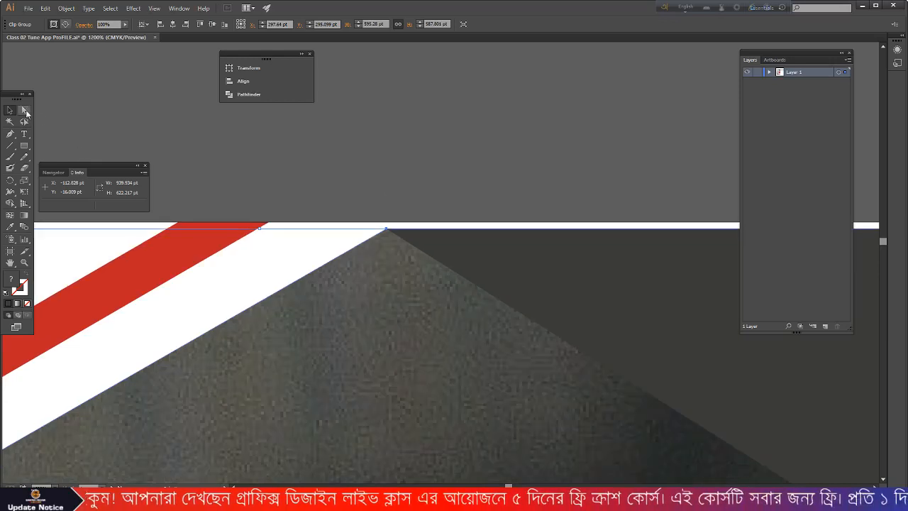
# - Drag the dark shape's top anchor up onto the page's top edge using Direct Selection
pyautogui.click(24, 110)
pyautogui.click(386, 230)
pyautogui.scroll(-2, 386, 227)
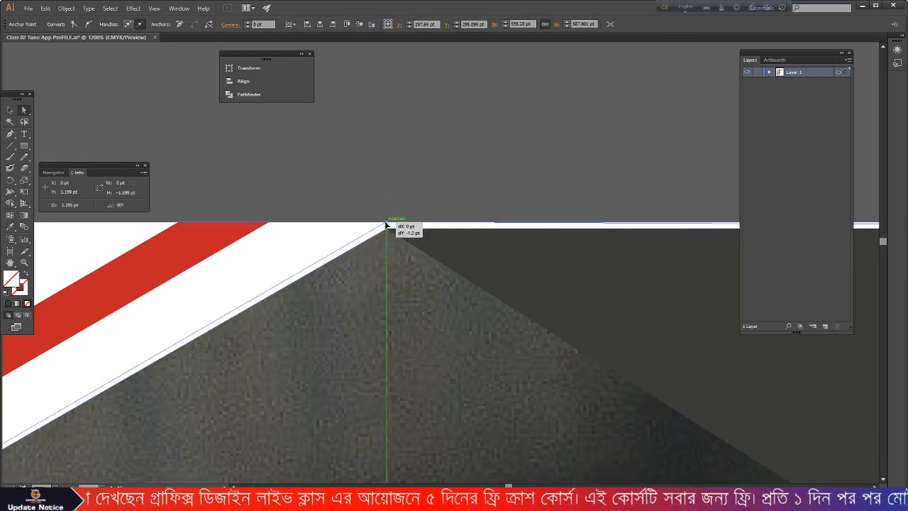
pyautogui.moveTo(387, 227)
pyautogui.mouseDown()
pyautogui.moveTo(389, 261)
pyautogui.moveTo(376, 224)
pyautogui.mouseUp()
pyautogui.click(390, 261)
pyautogui.scroll(4, 389, 262)
pyautogui.scroll(-7, 372, 234)
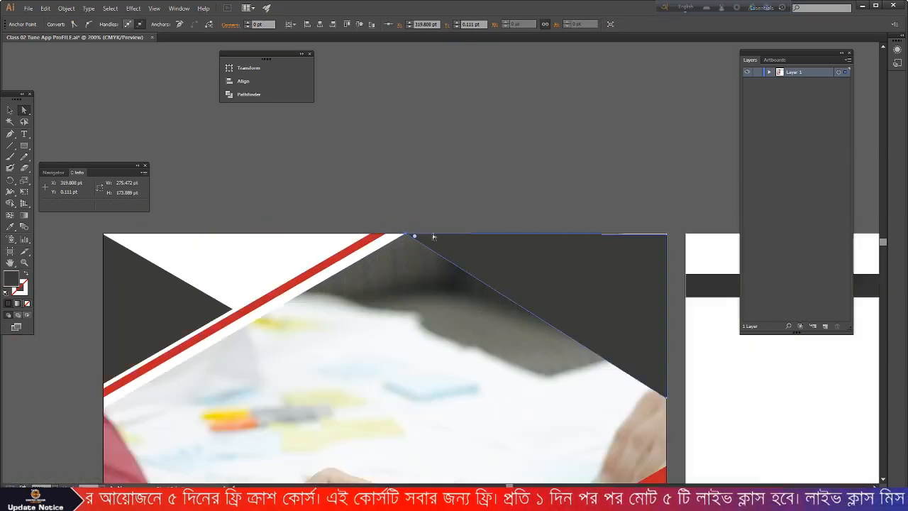
pyautogui.scroll(5, 700, 245)
pyautogui.scroll(2, 480, 185)
pyautogui.moveTo(512, 186); pyautogui.dragTo(512, 169)
pyautogui.scroll(3, 522, 178)
# - Minimize Illustrator and drag logo1.png from the project folder onto the second page
pyautogui.click(10, 110)
pyautogui.click(579, 147)
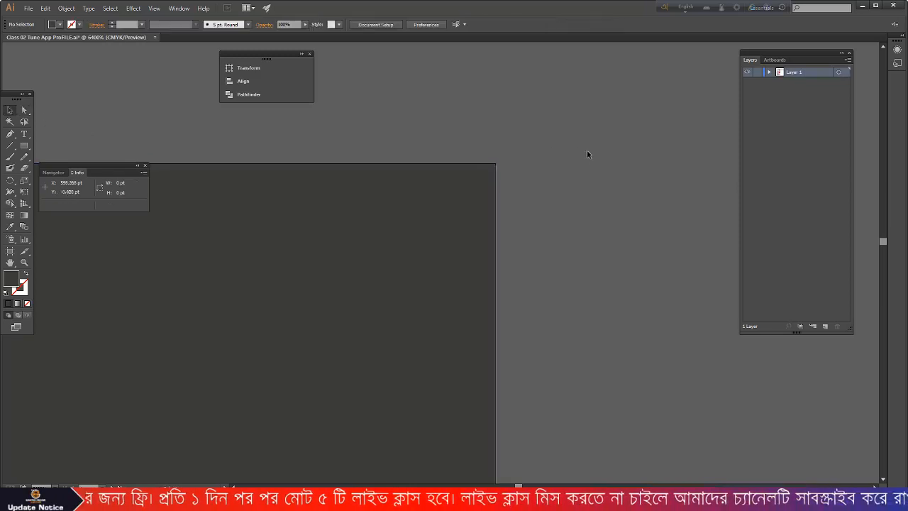
pyautogui.scroll(-8, 594, 158)
pyautogui.scroll(-6, 594, 168)
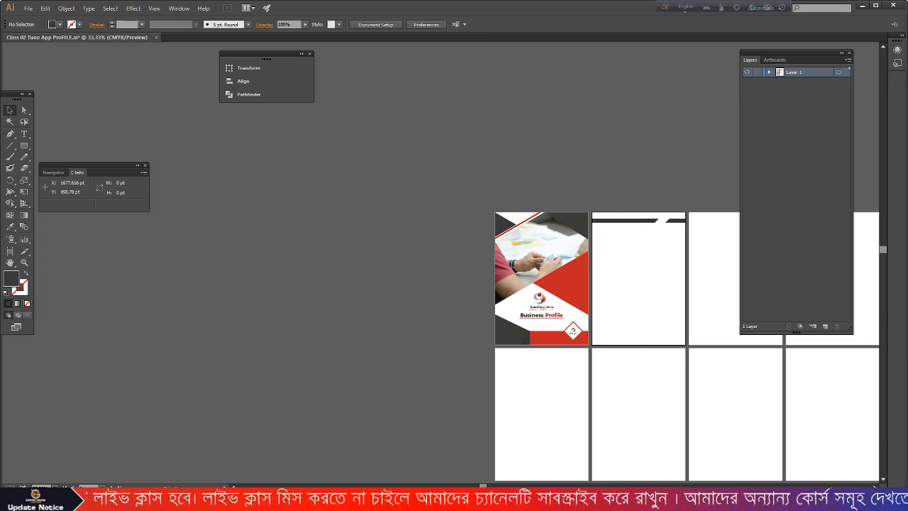
pyautogui.scroll(-1, 375, 243)
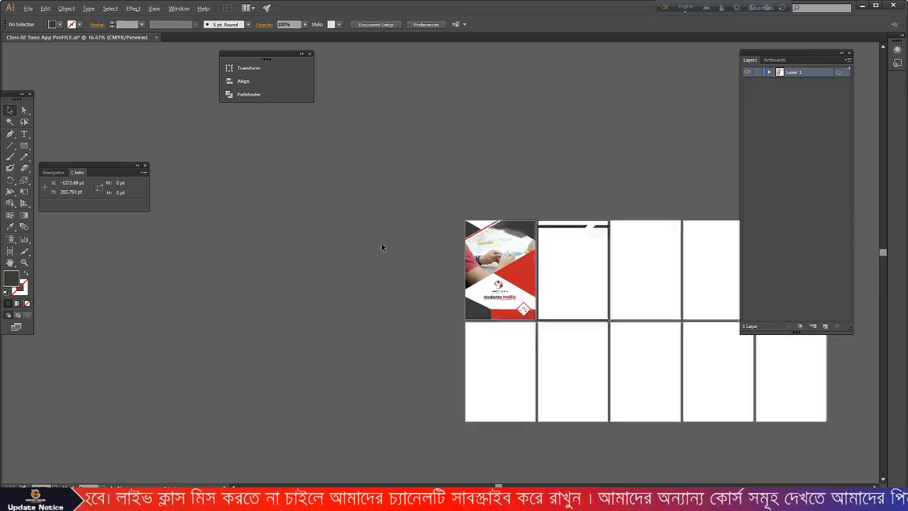
pyautogui.hscroll(2, 514, 238)
pyautogui.scroll(3, 514, 239)
pyautogui.scroll(2, 563, 215)
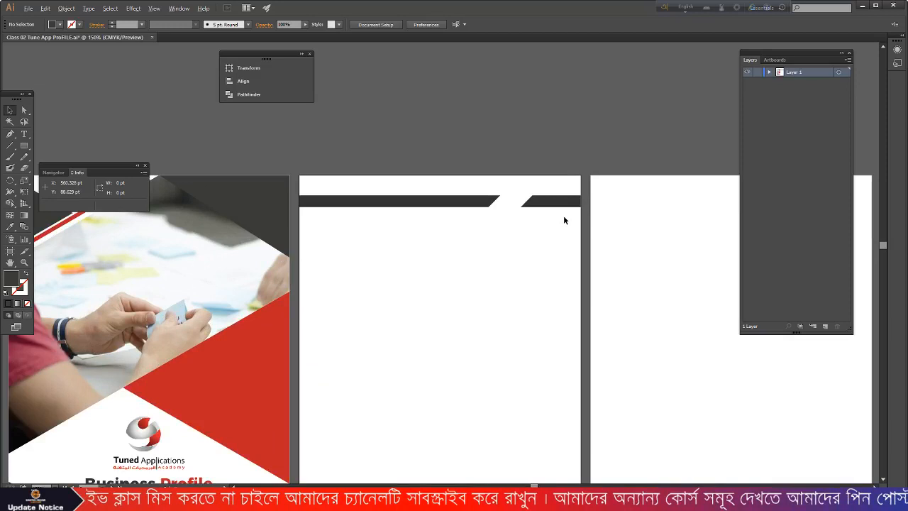
pyautogui.scroll(1, 563, 215)
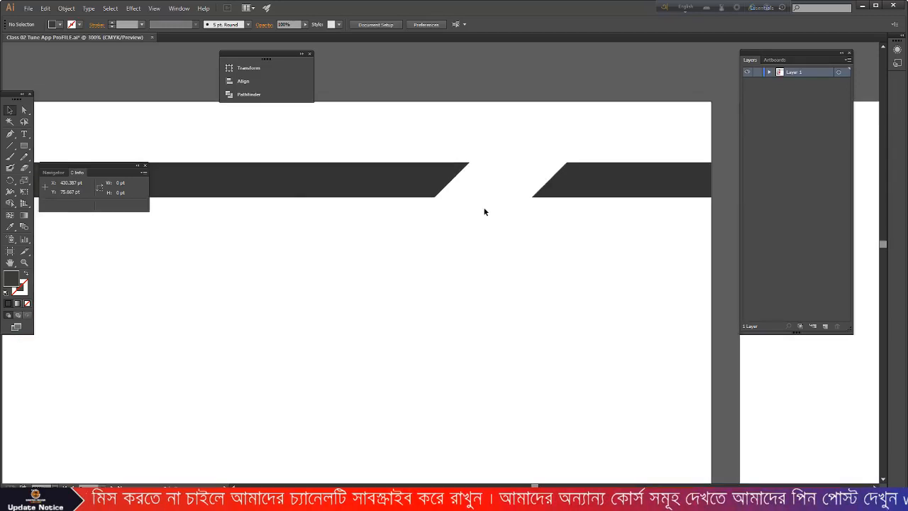
pyautogui.scroll(-6, 485, 212)
pyautogui.scroll(2, 387, 295)
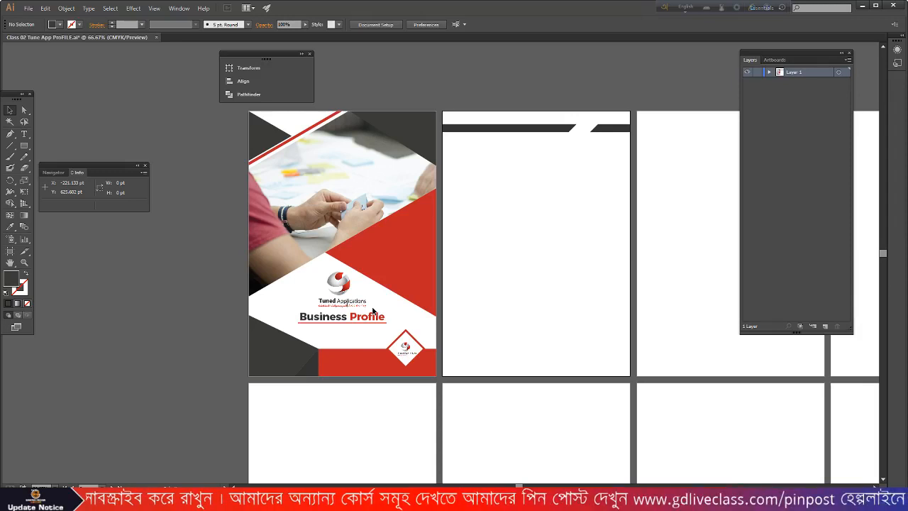
pyautogui.click(862, 6)
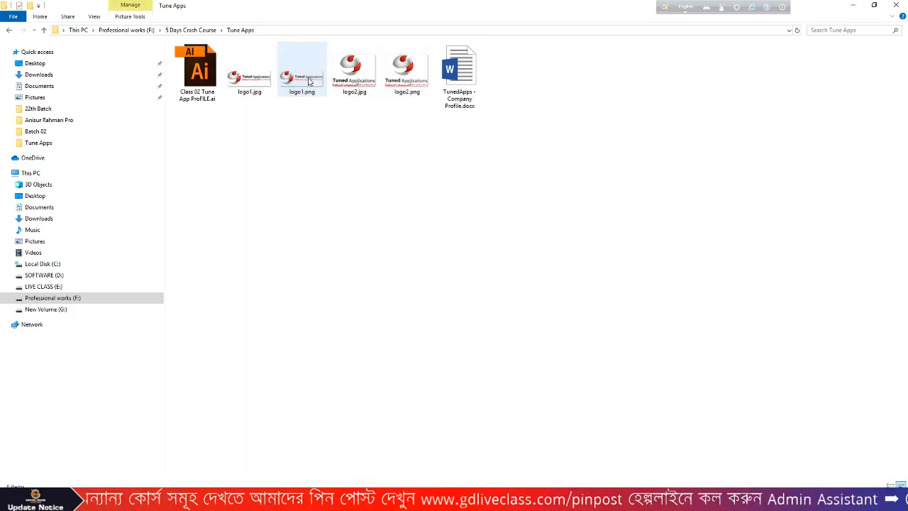
pyautogui.moveTo(309, 81); pyautogui.dragTo(529, 197)
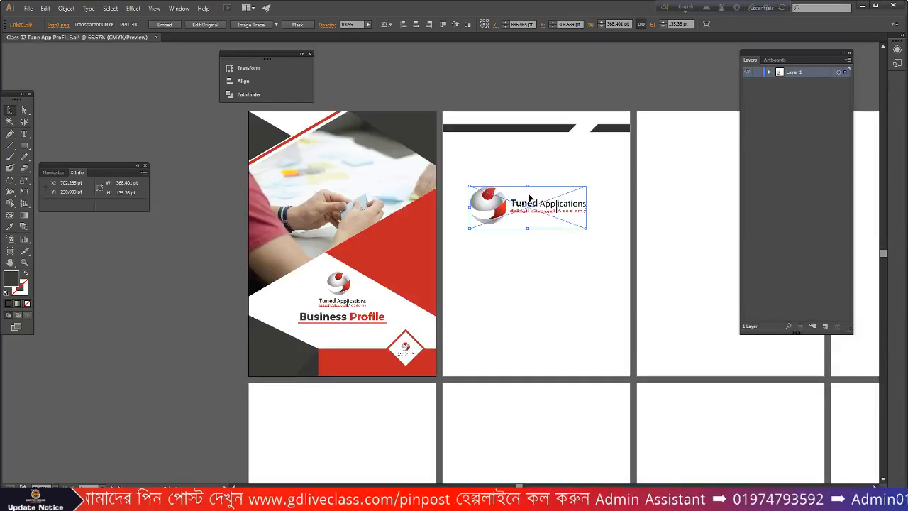
# - Scale the Tuned Applications logo down and fit it inside the header bar's slanted gap
pyautogui.scroll(2, 581, 227)
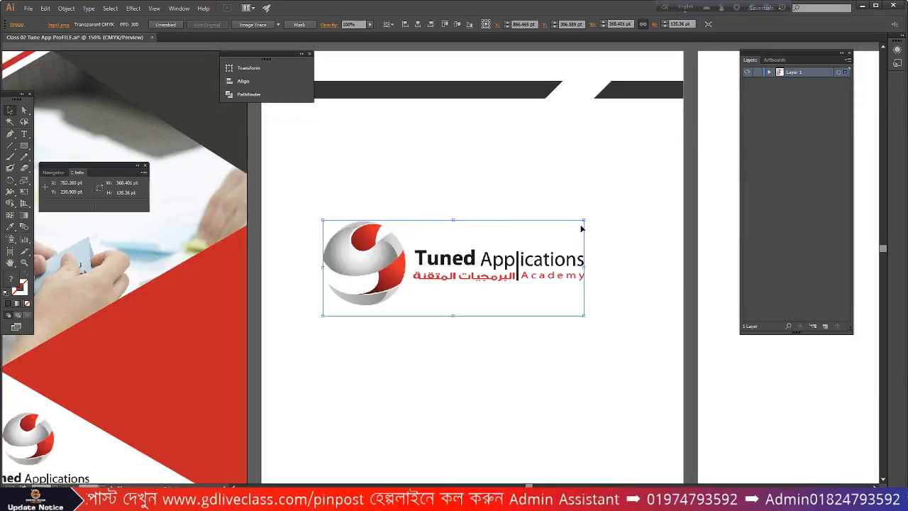
pyautogui.moveTo(584, 221); pyautogui.dragTo(530, 259)
pyautogui.moveTo(530, 259); pyautogui.dragTo(530, 260)
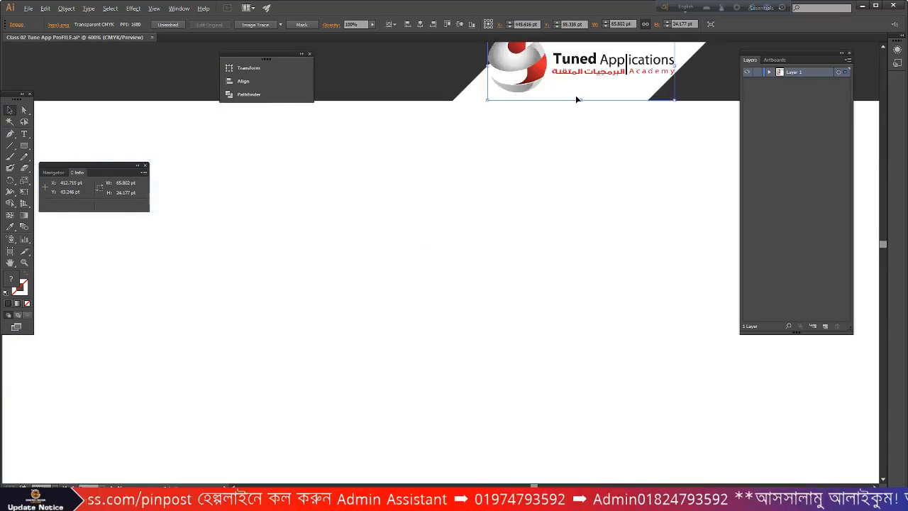
pyautogui.scroll(2, 576, 96)
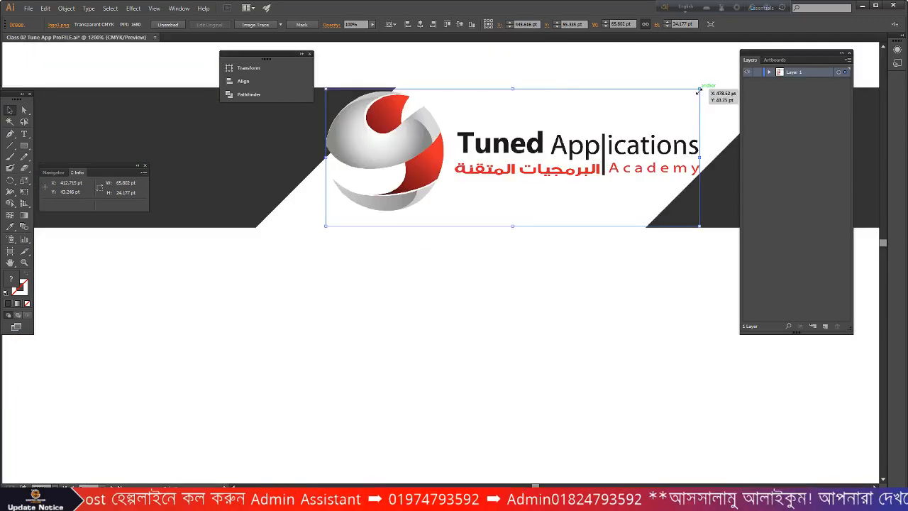
pyautogui.moveTo(699, 90); pyautogui.dragTo(660, 105)
pyautogui.moveTo(419, 151); pyautogui.dragTo(433, 170)
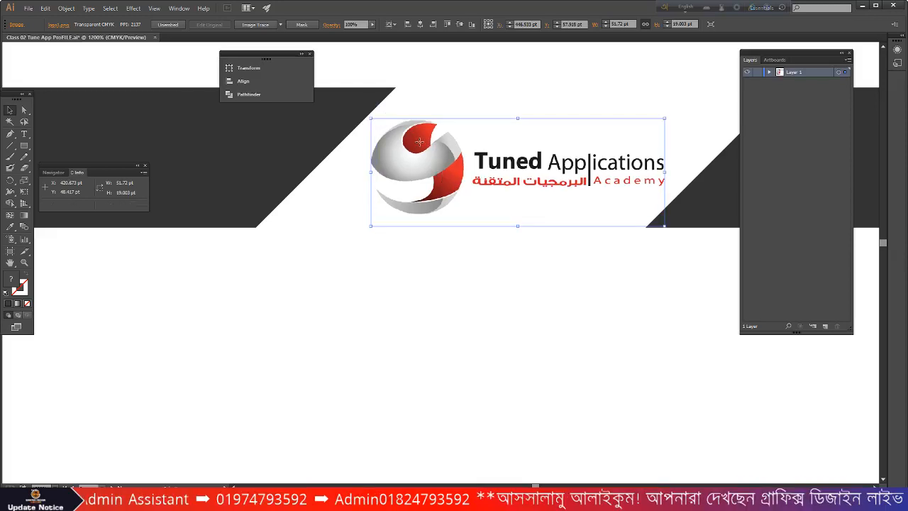
pyautogui.scroll(-6, 594, 245)
pyautogui.click(580, 309)
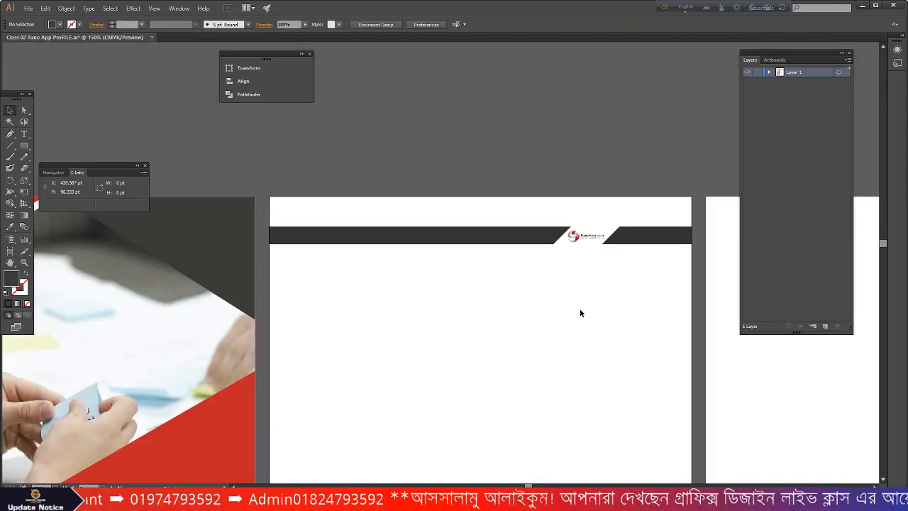
pyautogui.scroll(-1, 580, 312)
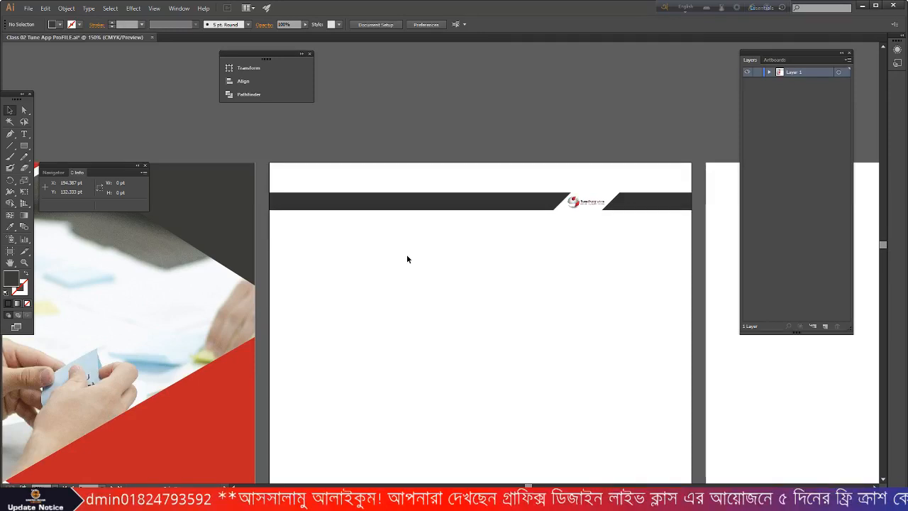
# - Type the text 'Company Profile' on the second page
pyautogui.click(24, 134)
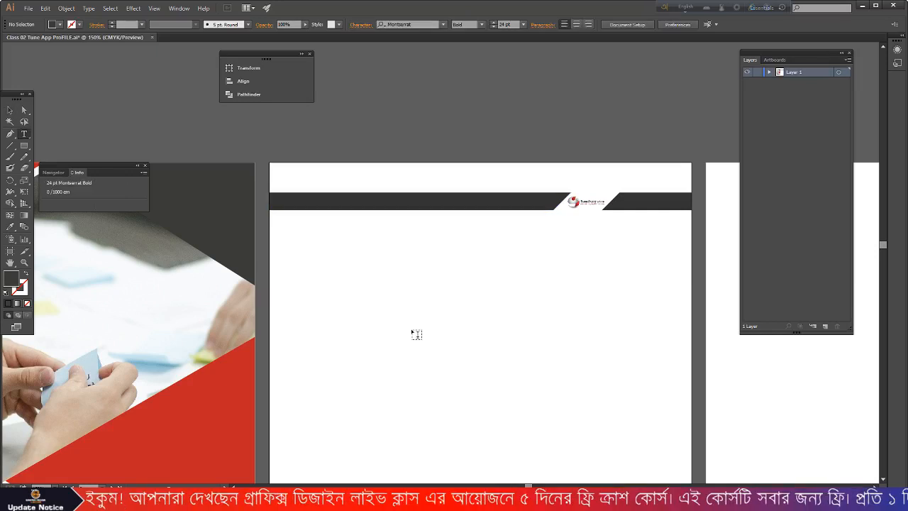
pyautogui.click(417, 334)
pyautogui.write('C')
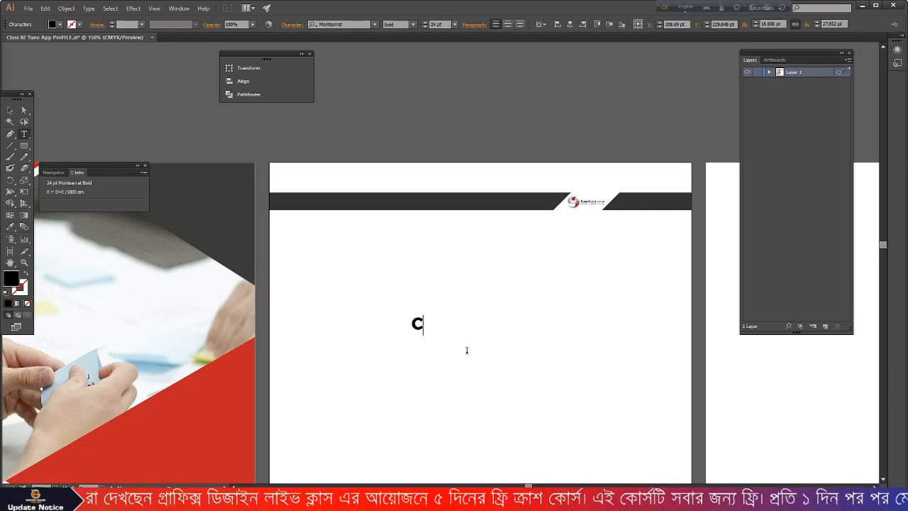
pyautogui.write('o')
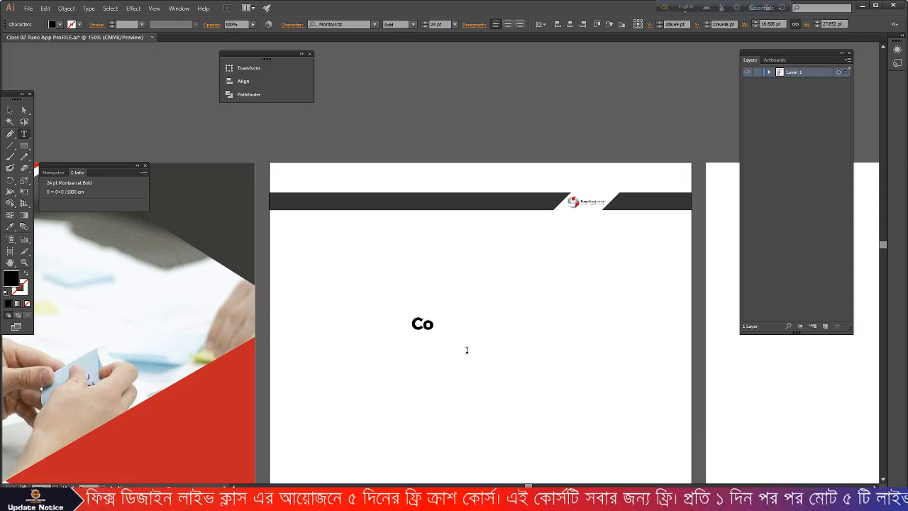
pyautogui.write('mpany Profie')
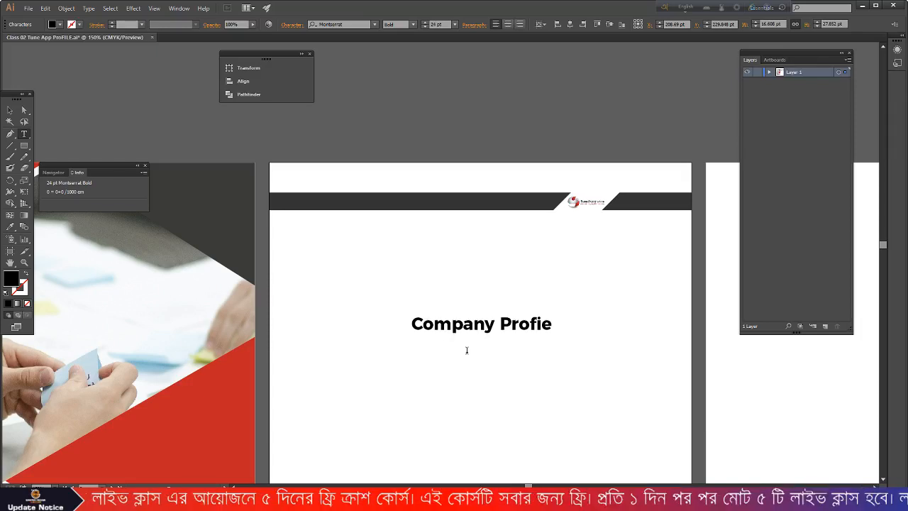
pyautogui.press('BackSpace')
pyautogui.write('le')
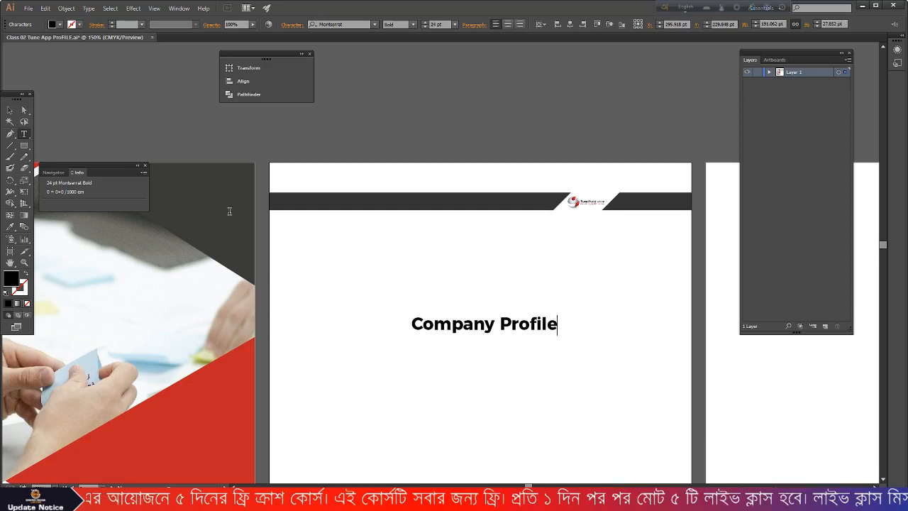
pyautogui.press('Escape')
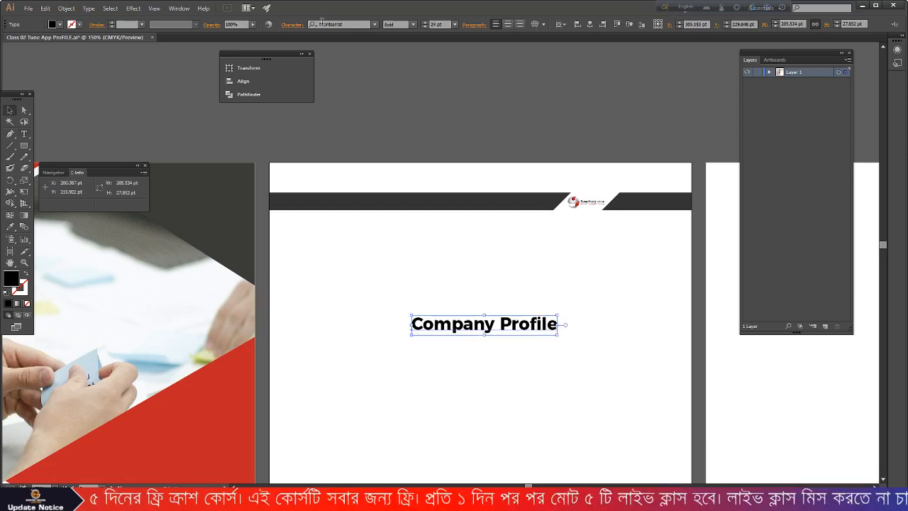
# - Make the heading Regular weight, fill it white, and move it to the header bar's left end
pyautogui.click(412, 25)
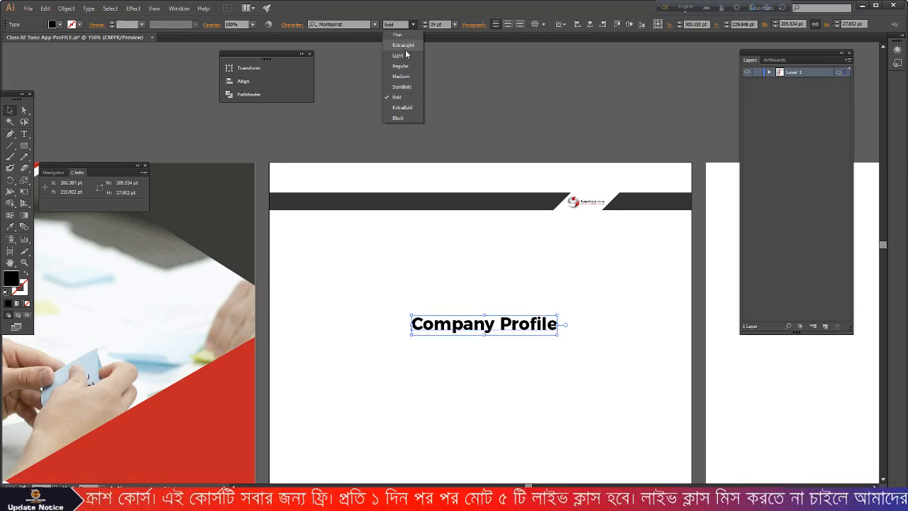
pyautogui.click(400, 65)
pyautogui.click(59, 24)
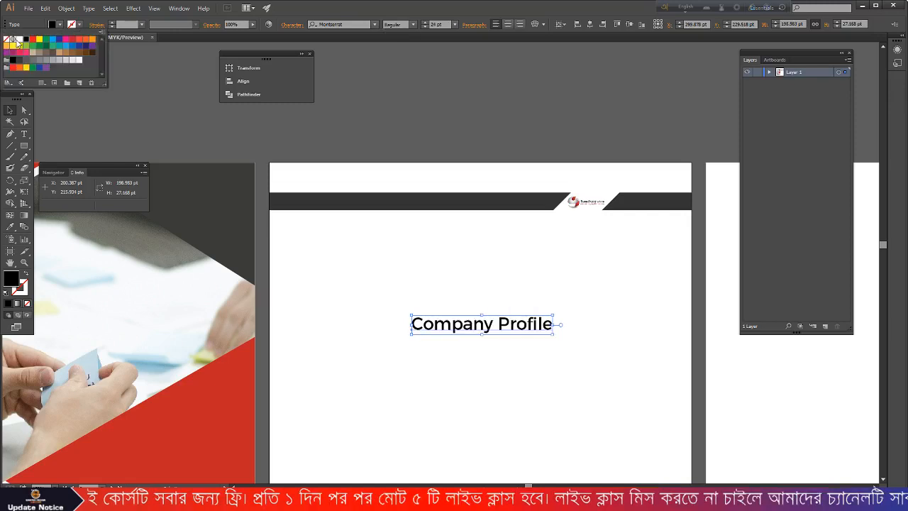
pyautogui.click(17, 41)
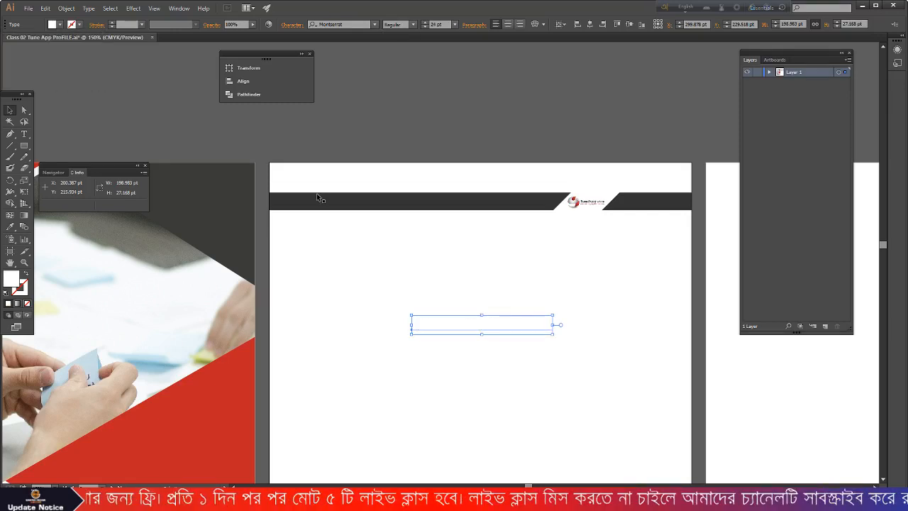
pyautogui.moveTo(442, 322); pyautogui.dragTo(314, 203)
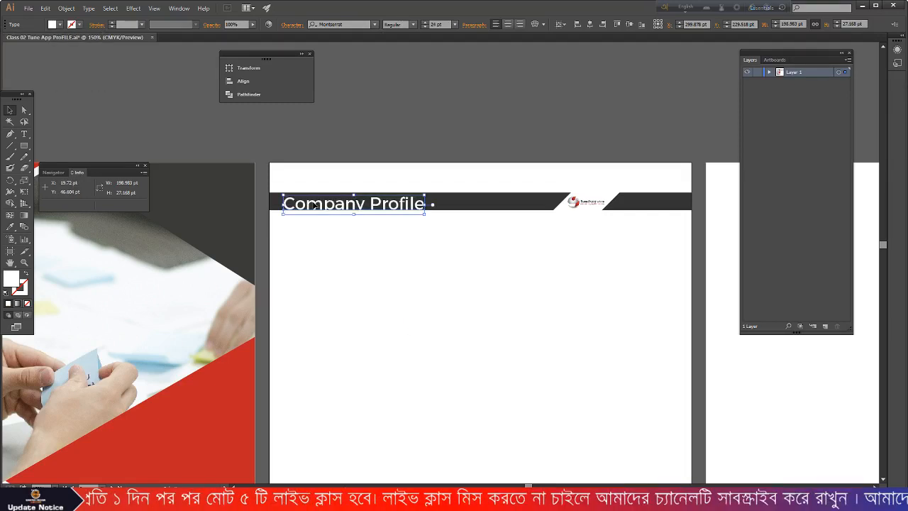
pyautogui.scroll(4, 313, 204)
# - Reduce the heading's font size to 14 pt
pyautogui.click(455, 24)
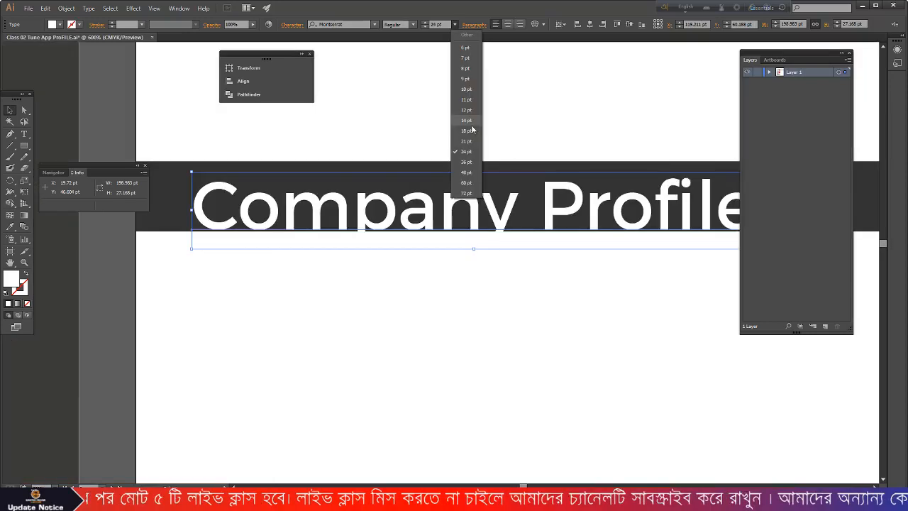
pyautogui.click(471, 129)
pyautogui.scroll(-2, 422, 210)
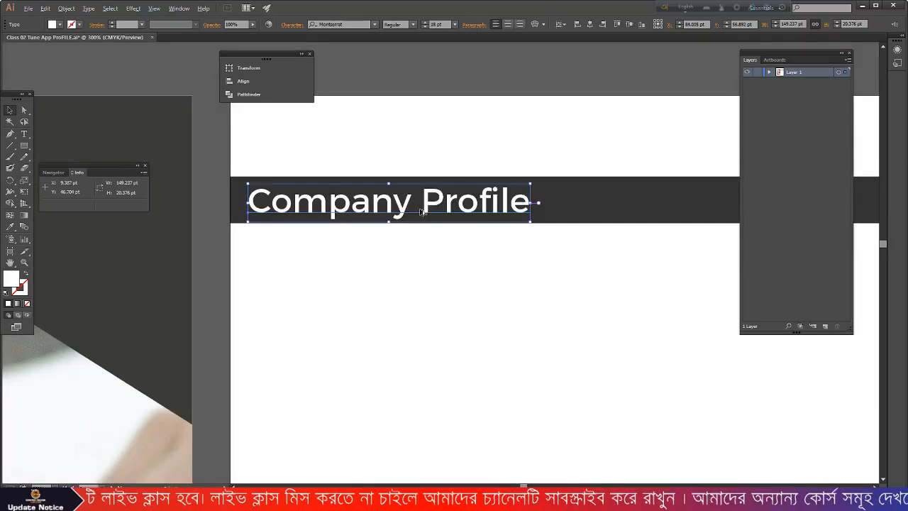
pyautogui.scroll(1, 422, 210)
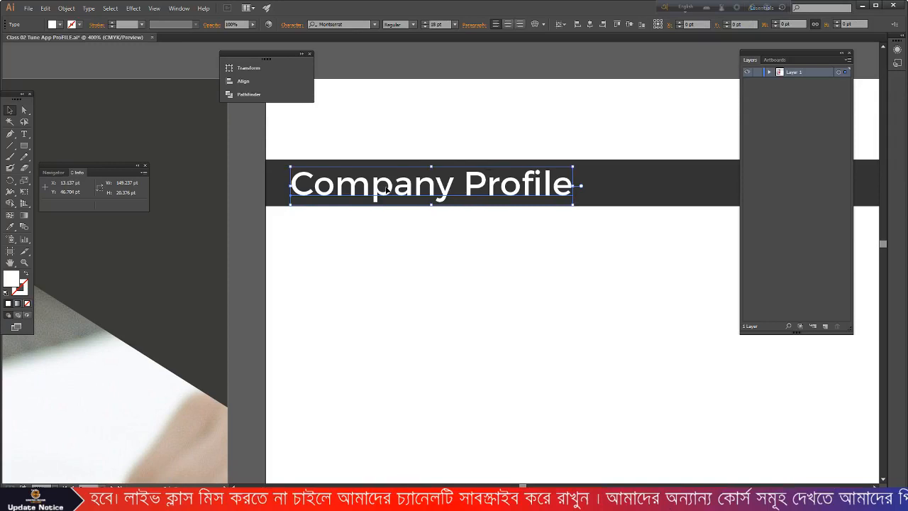
pyautogui.click(454, 24)
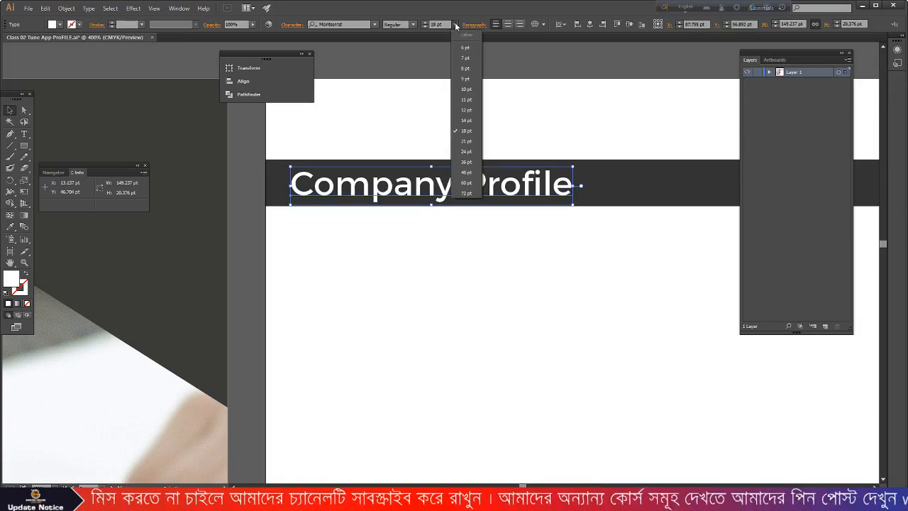
pyautogui.click(466, 120)
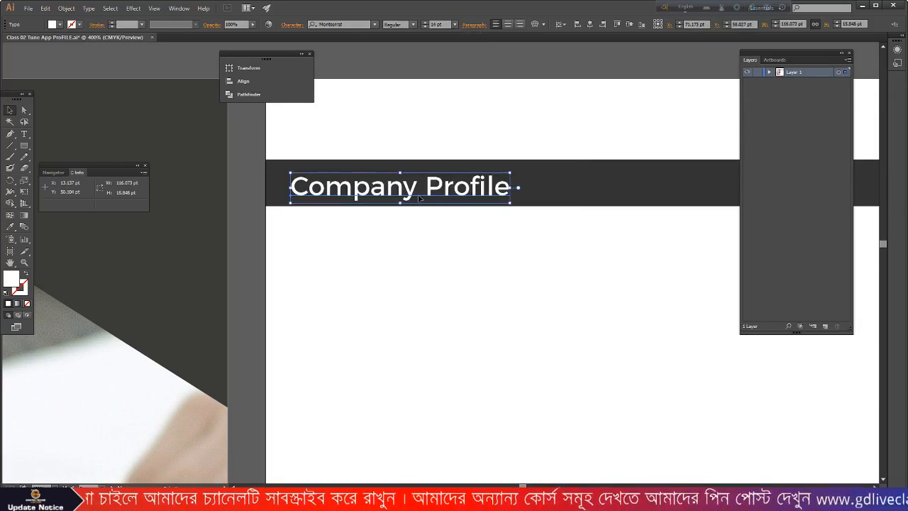
pyautogui.click(375, 241)
pyautogui.scroll(-4, 375, 241)
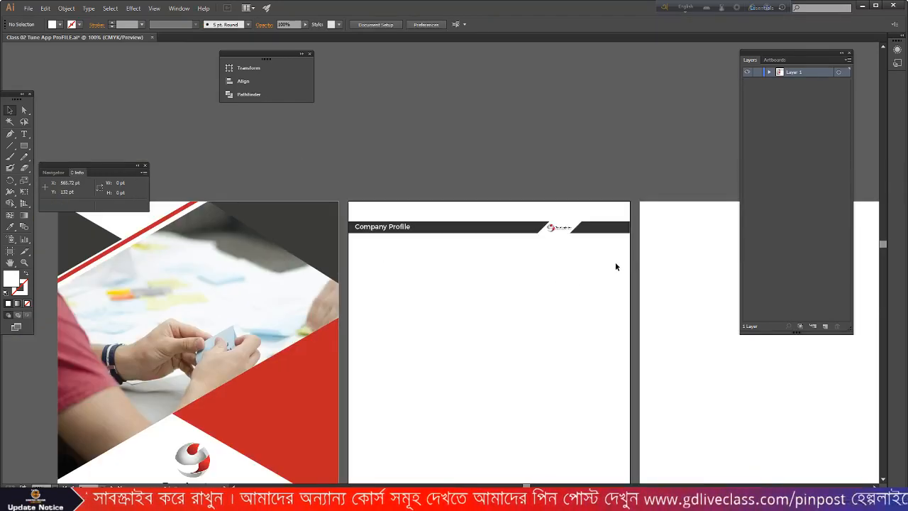
pyautogui.scroll(1, 615, 264)
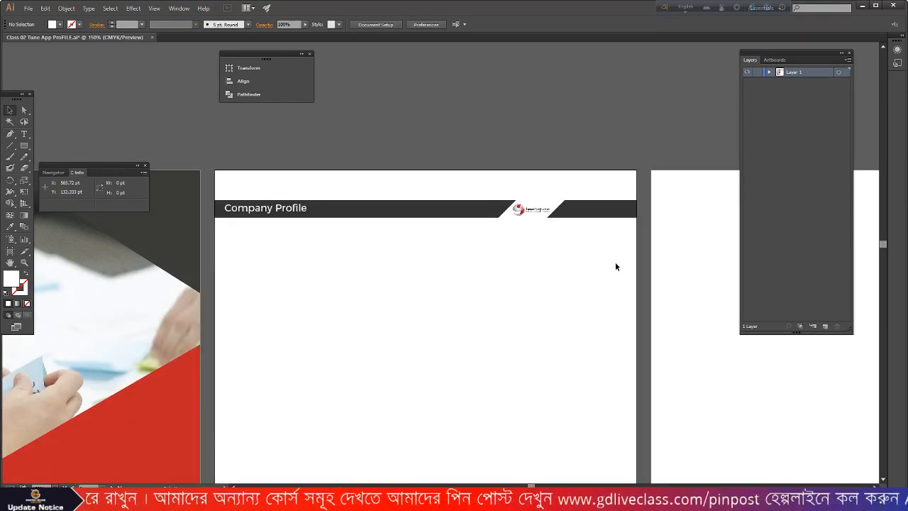
pyautogui.scroll(1, 605, 248)
pyautogui.click(24, 133)
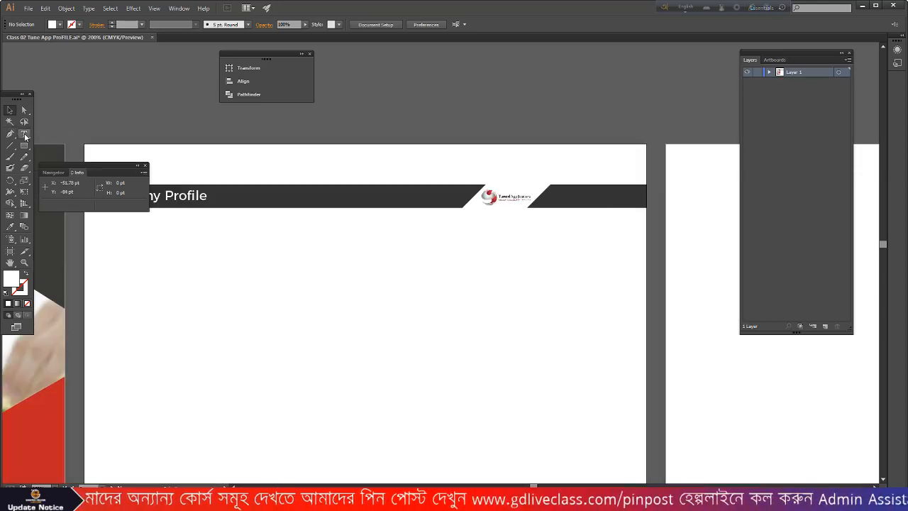
pyautogui.click(12, 111)
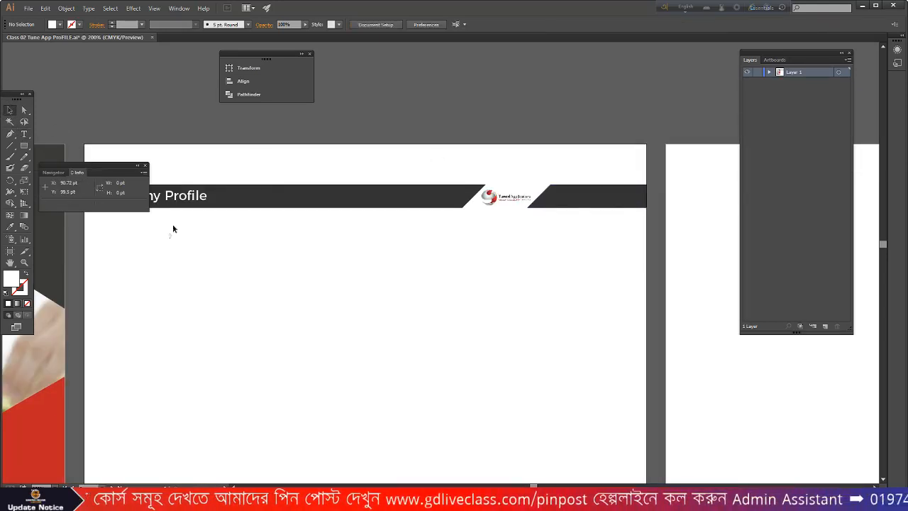
pyautogui.click(170, 203)
pyautogui.moveTo(169, 202); pyautogui.dragTo(645, 203)
pyautogui.scroll(2, 611, 198)
pyautogui.tripleClick(604, 199)
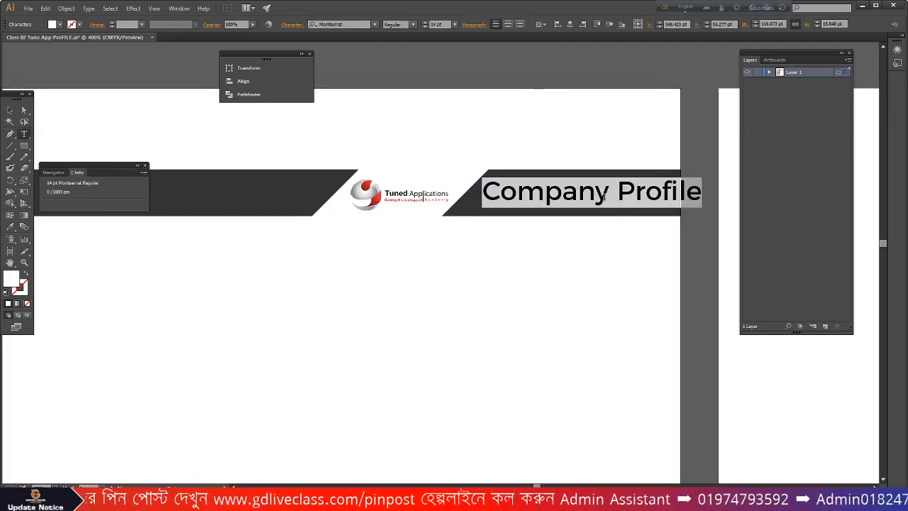
pyautogui.write('page')
pyautogui.press('BackSpace')
pyautogui.press('BackSpace')
pyautogui.press('BackSpace')
pyautogui.press('BackSpace')
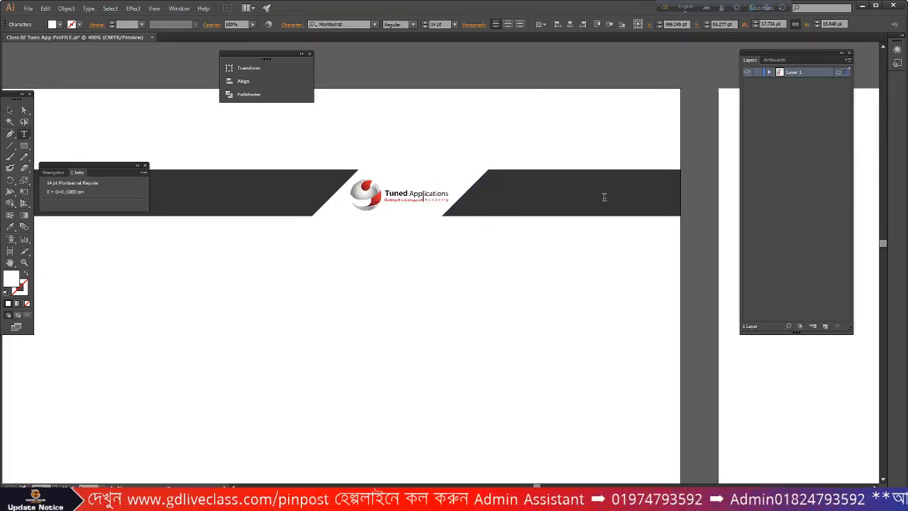
pyautogui.write('Page')
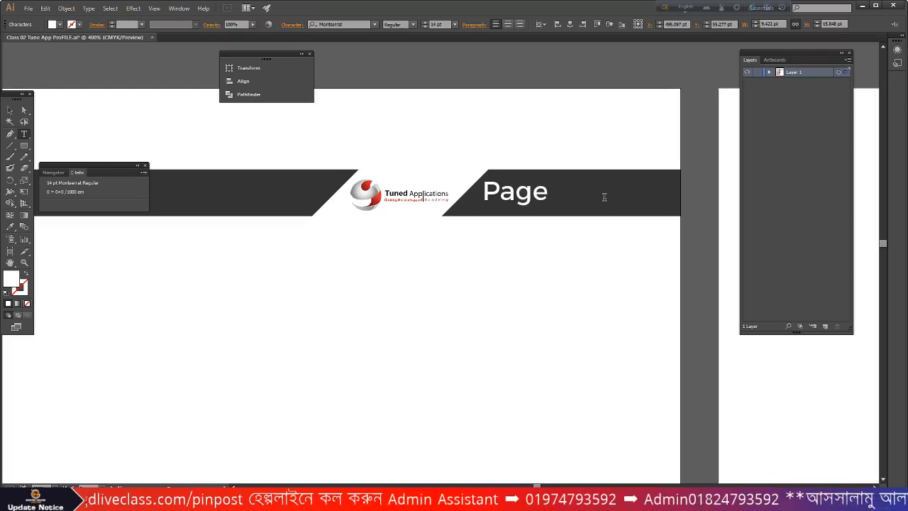
pyautogui.write(' 01')
pyautogui.press('BackSpace')
pyautogui.write('2')
pyautogui.press('Escape')
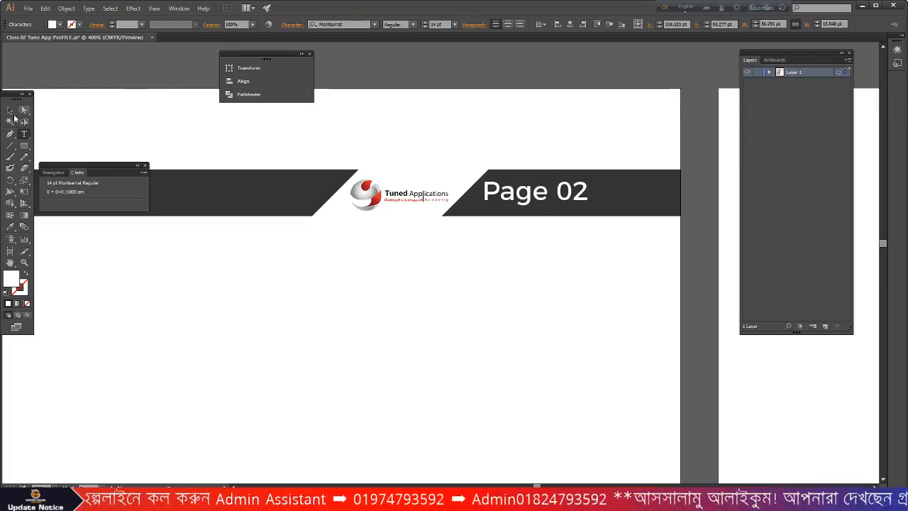
pyautogui.moveTo(531, 193); pyautogui.dragTo(591, 193)
pyautogui.click(558, 264)
pyautogui.scroll(-3, 558, 265)
pyautogui.scroll(-1, 557, 269)
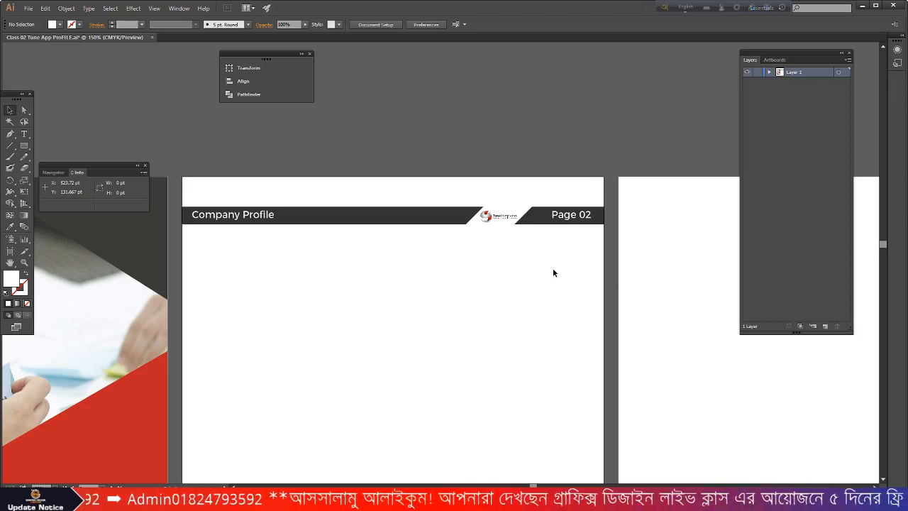
pyautogui.scroll(-1, 555, 277)
pyautogui.scroll(2, 539, 262)
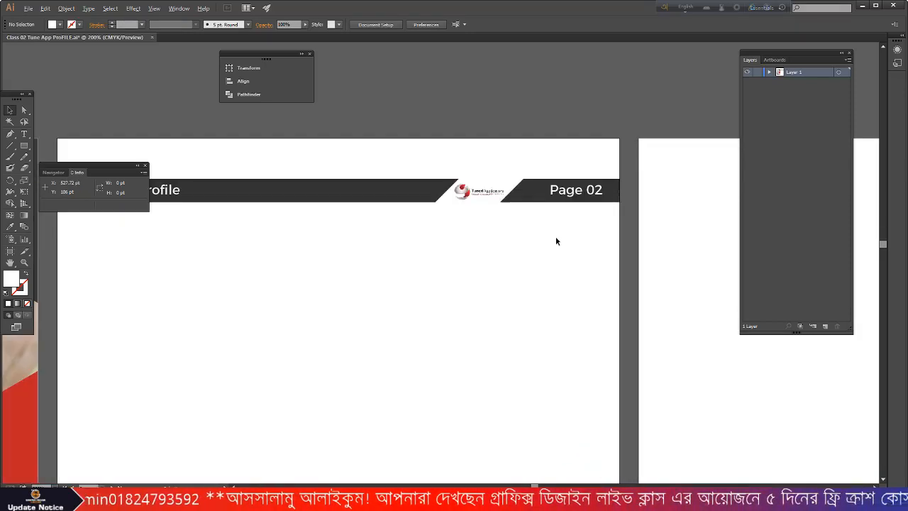
pyautogui.click(561, 195)
pyautogui.scroll(2, 561, 195)
pyautogui.click(455, 24)
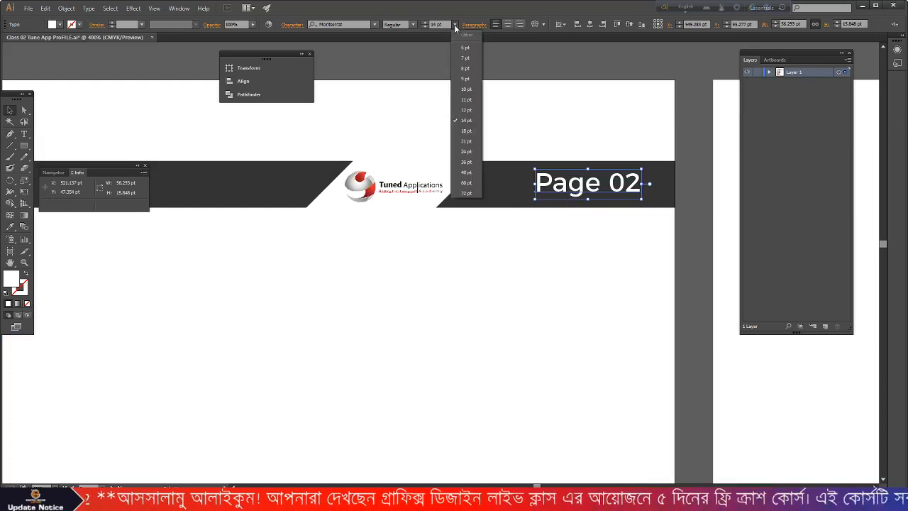
pyautogui.click(466, 110)
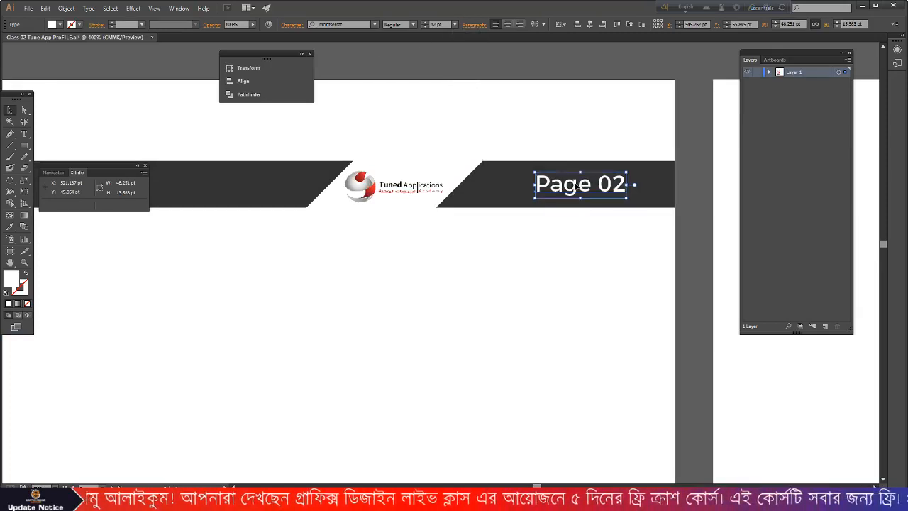
pyautogui.click(658, 239)
pyautogui.scroll(-3, 658, 239)
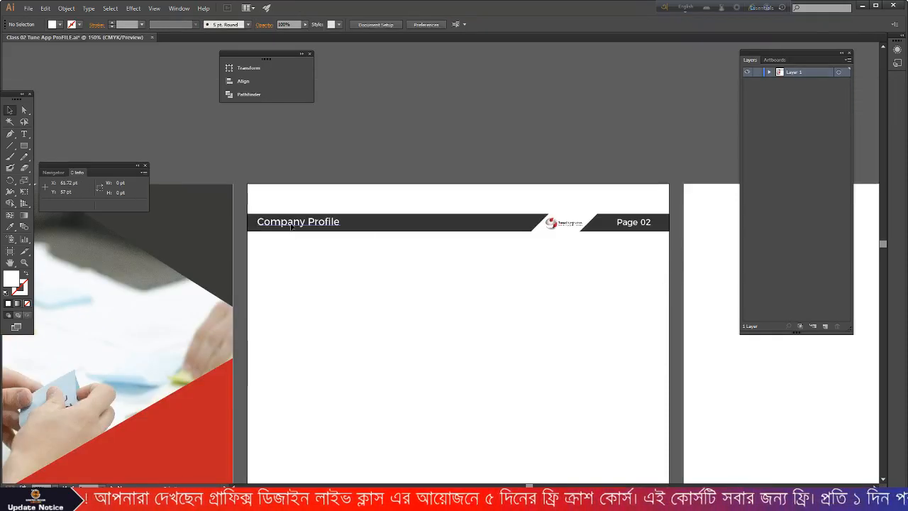
pyautogui.scroll(-2, 513, 284)
pyautogui.scroll(-1, 510, 279)
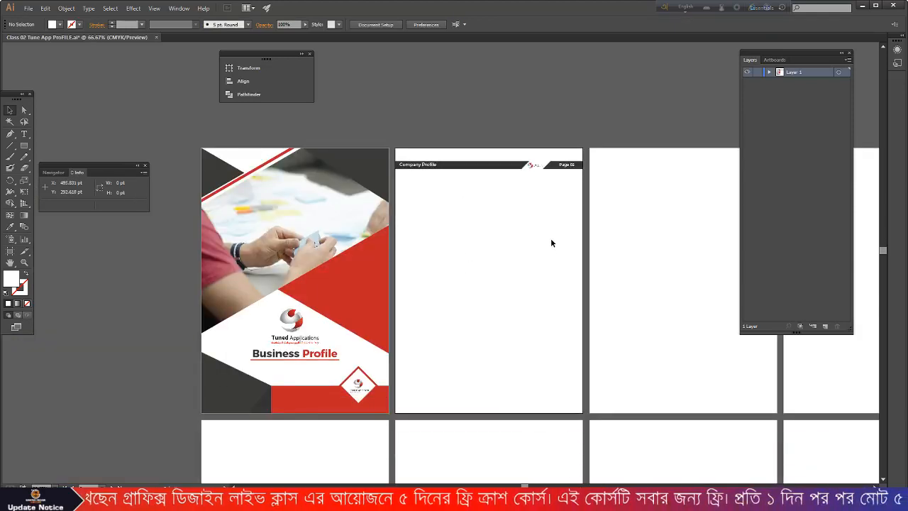
pyautogui.scroll(2, 532, 180)
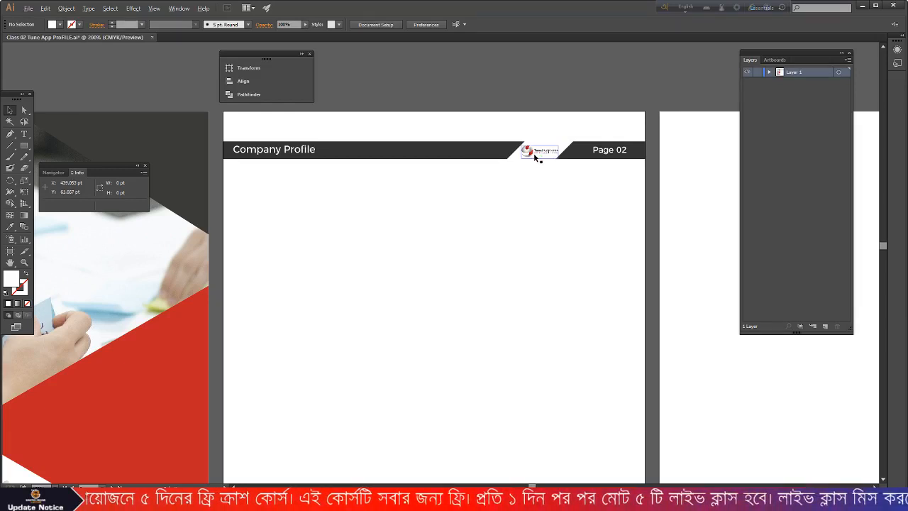
# - Nudge the small header logo down and select the diamond logo on the cover
pyautogui.scroll(1, 533, 153)
pyautogui.moveTo(532, 153); pyautogui.dragTo(531, 172)
pyautogui.scroll(-3, 537, 183)
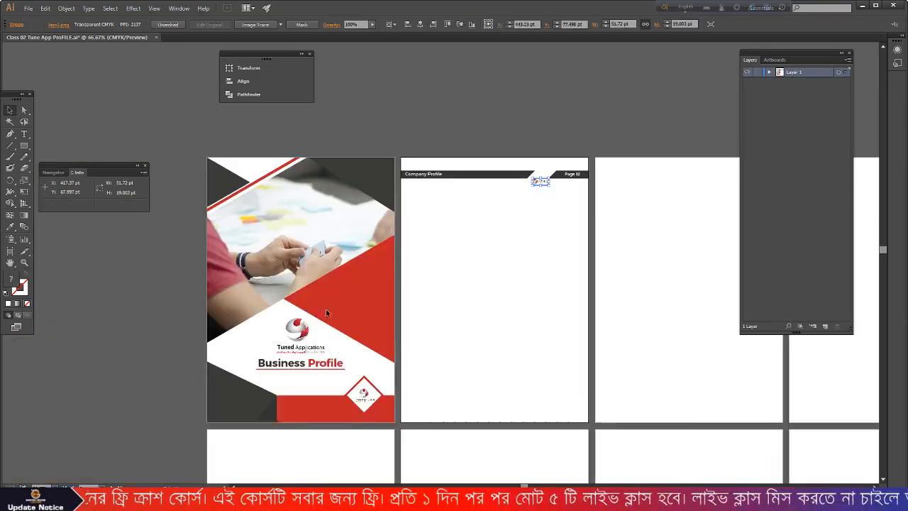
pyautogui.scroll(-3, 384, 275)
pyautogui.scroll(2, 364, 359)
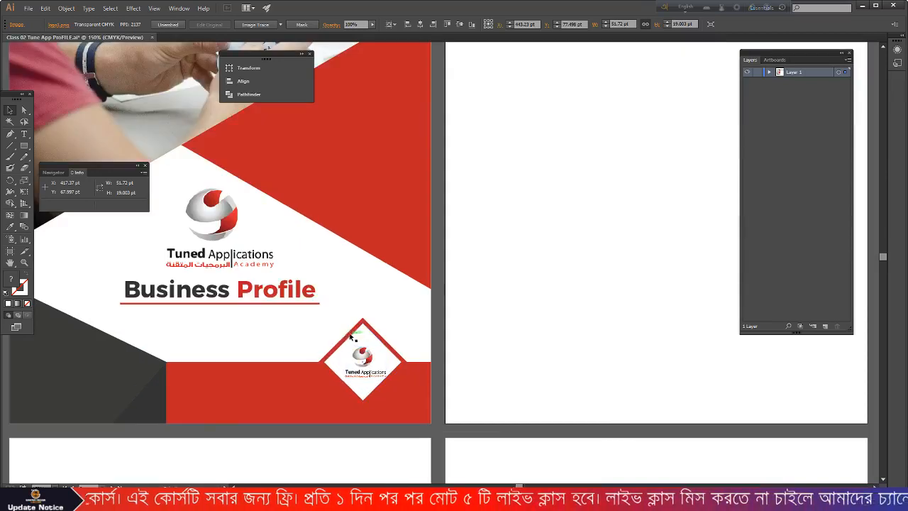
pyautogui.moveTo(353, 313); pyautogui.dragTo(599, 169)
pyautogui.scroll(-2, 555, 198)
pyautogui.scroll(1, 577, 241)
pyautogui.scroll(2, 578, 241)
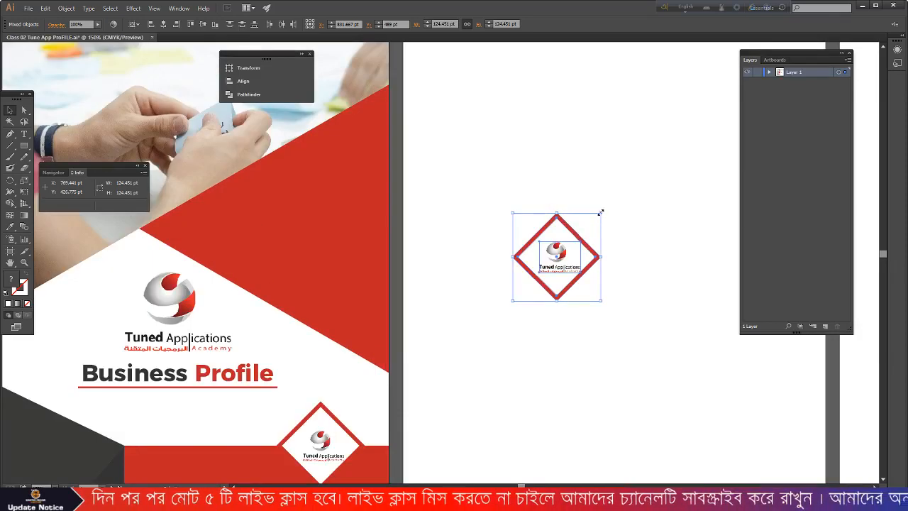
# - Shrink the diamond copy to about 49 pt and slide it into the header gap, moving the small logo aside
pyautogui.moveTo(601, 213); pyautogui.dragTo(599, 239)
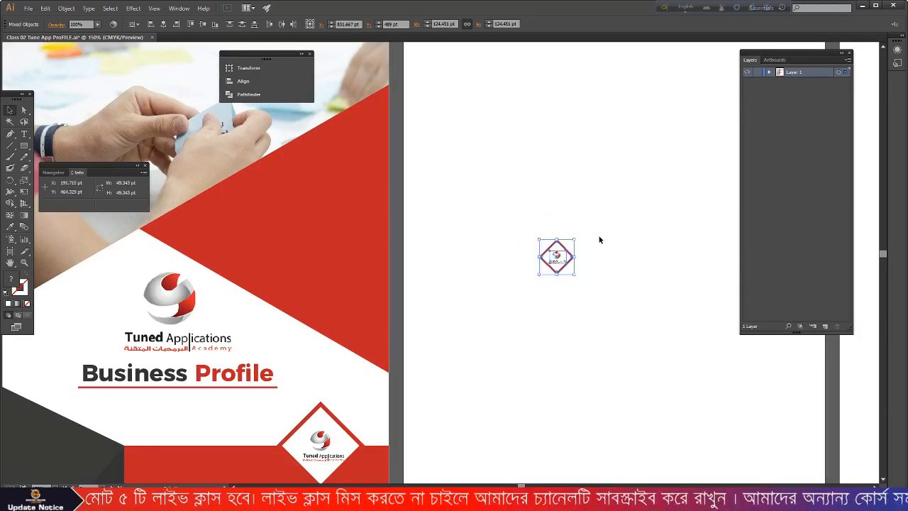
pyautogui.scroll(2, 582, 269)
pyautogui.scroll(-2, 565, 330)
pyautogui.moveTo(565, 305); pyautogui.dragTo(707, 73)
pyautogui.scroll(5, 620, 190)
pyautogui.scroll(-2, 632, 107)
pyautogui.scroll(-2, 632, 108)
pyautogui.scroll(2, 663, 163)
pyautogui.moveTo(642, 186); pyautogui.dragTo(602, 241)
pyautogui.scroll(-2, 519, 205)
pyautogui.scroll(3, 579, 143)
pyautogui.moveTo(579, 143); pyautogui.dragTo(608, 125)
# - Draw a dark rectangle across the header's gap and send it behind the diamond logo
pyautogui.click(630, 209)
pyautogui.scroll(-1, 630, 208)
pyautogui.scroll(1, 653, 195)
pyautogui.click(666, 182)
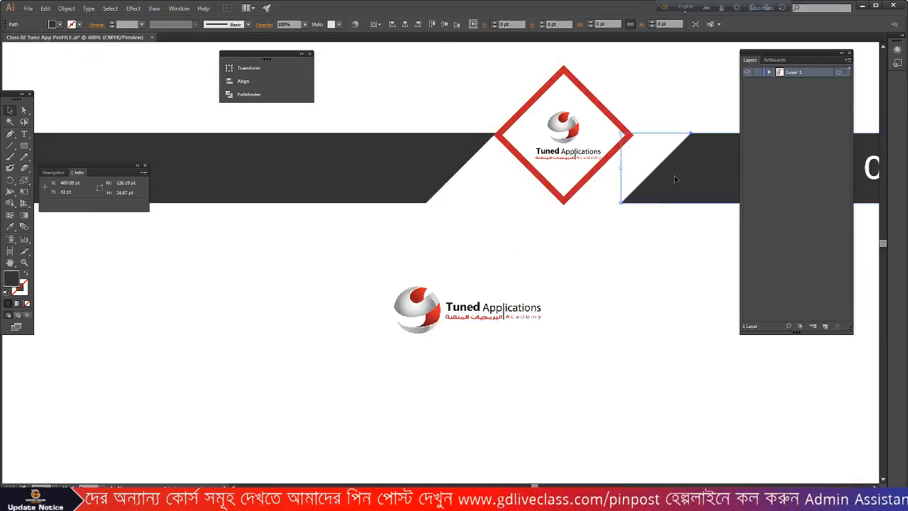
pyautogui.scroll(-1, 504, 211)
pyautogui.click(478, 216)
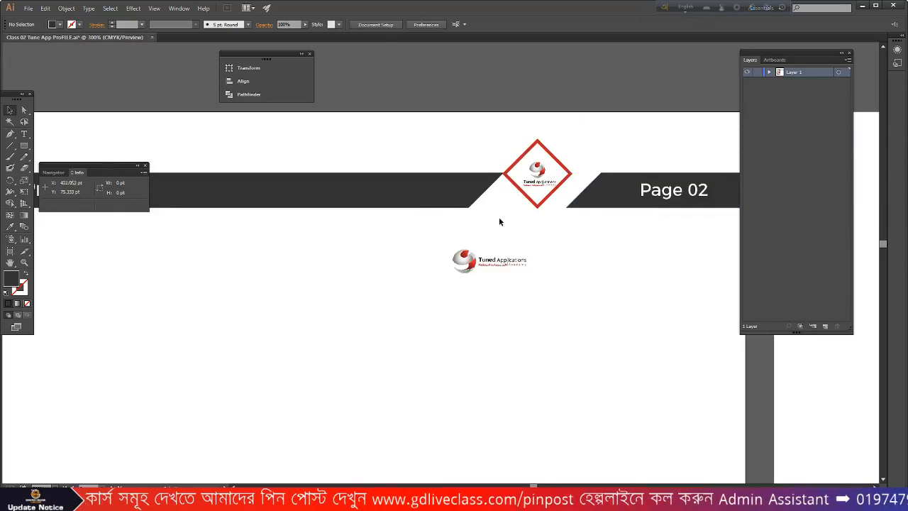
pyautogui.scroll(-1, 482, 219)
pyautogui.click(24, 144)
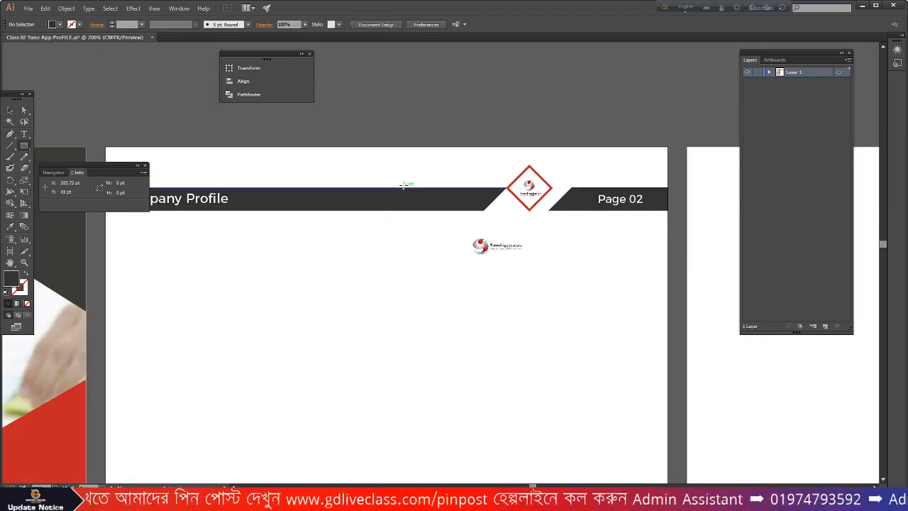
pyautogui.moveTo(404, 187); pyautogui.dragTo(667, 210)
pyautogui.press('v')
pyautogui.rightClick(487, 202)
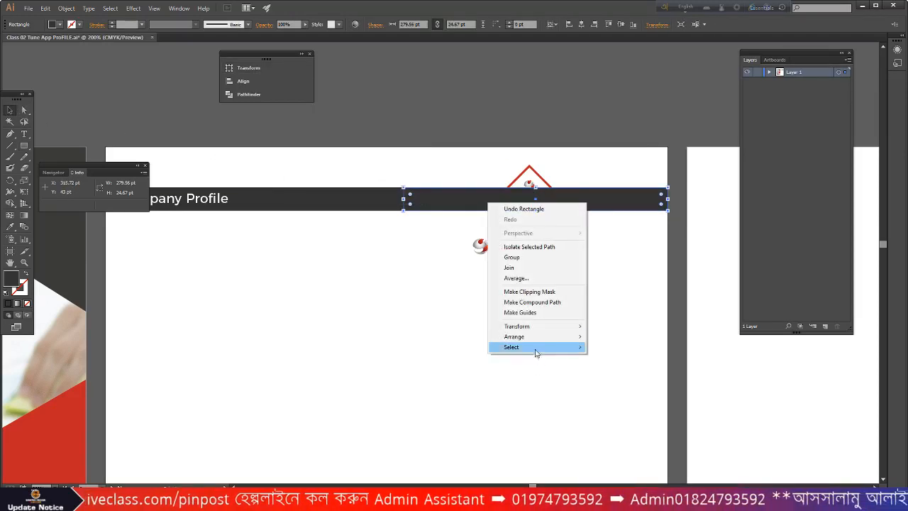
pyautogui.moveTo(539, 336)
pyautogui.click(603, 368)
# - Nudge the diamond logo group to align with the header bar's edge
pyautogui.click(552, 290)
pyautogui.scroll(2, 512, 213)
pyautogui.scroll(-3, 671, 234)
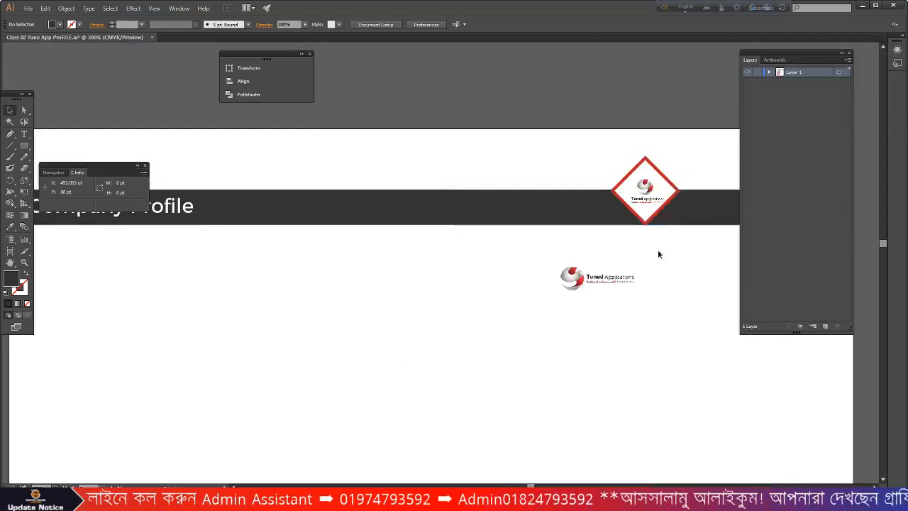
pyautogui.scroll(4, 624, 270)
pyautogui.scroll(1, 625, 273)
pyautogui.click(652, 204)
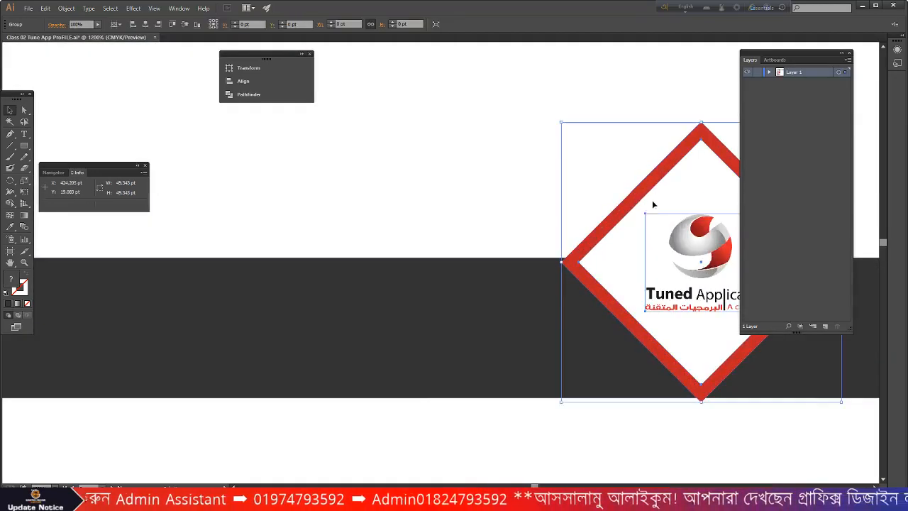
pyautogui.scroll(3, 596, 253)
pyautogui.moveTo(561, 260); pyautogui.dragTo(549, 250)
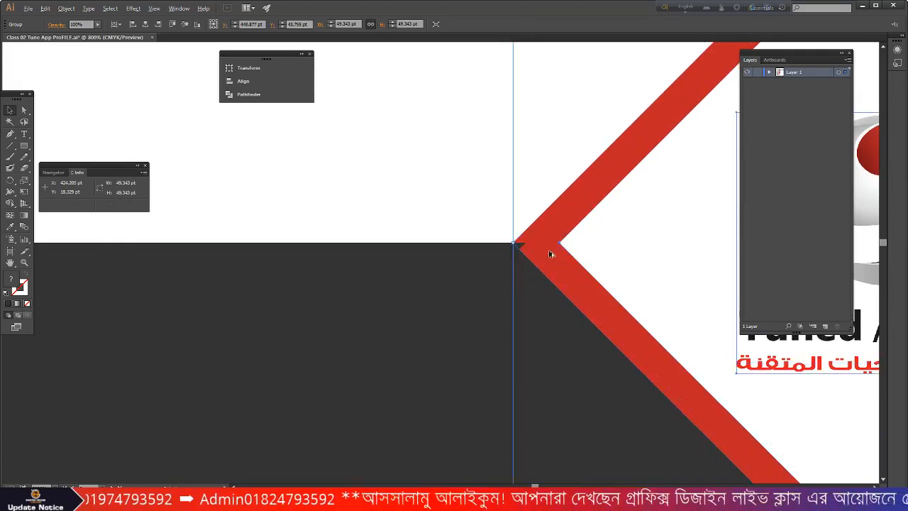
# - Delete the leftover small Tuned Applications logo below the header
pyautogui.scroll(-4, 549, 250)
pyautogui.click(610, 367)
pyautogui.scroll(-6, 611, 366)
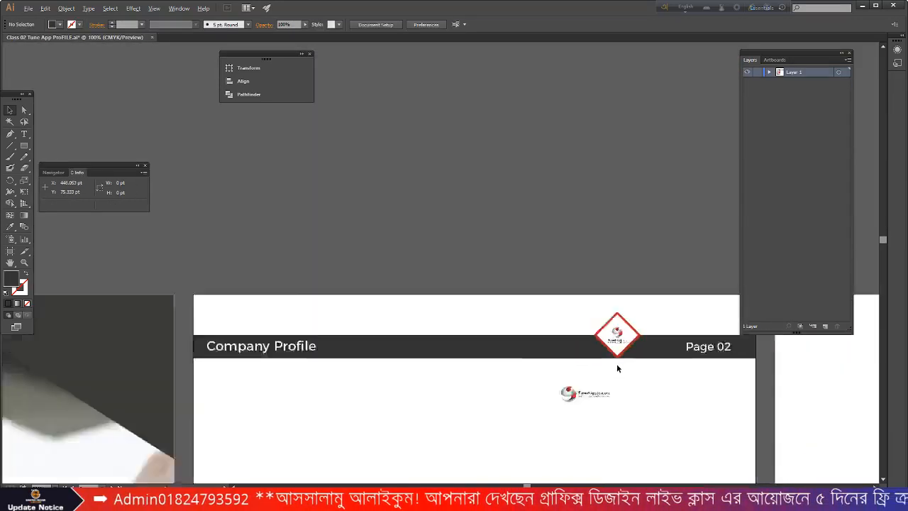
pyautogui.moveTo(614, 347); pyautogui.dragTo(612, 346)
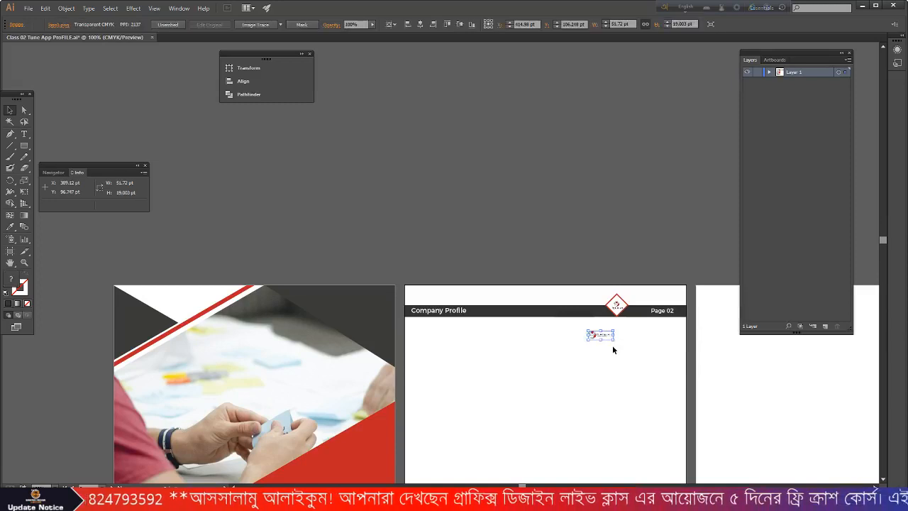
pyautogui.press('Delete')
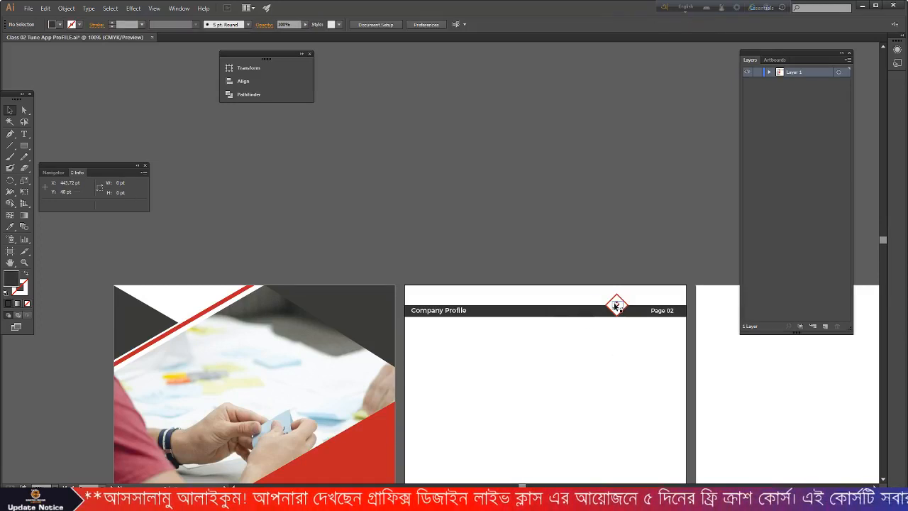
pyautogui.scroll(3, 614, 305)
pyautogui.scroll(-2, 611, 305)
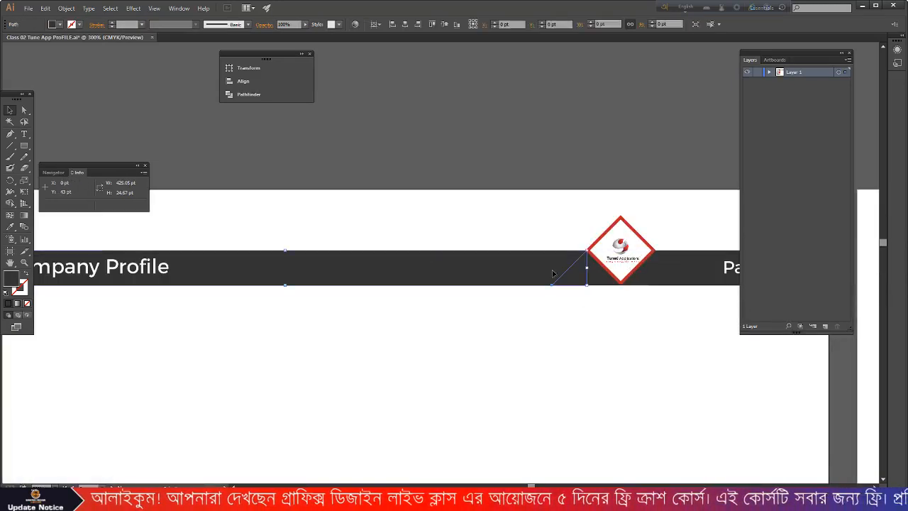
pyautogui.scroll(-2, 570, 275)
pyautogui.scroll(-3, 579, 306)
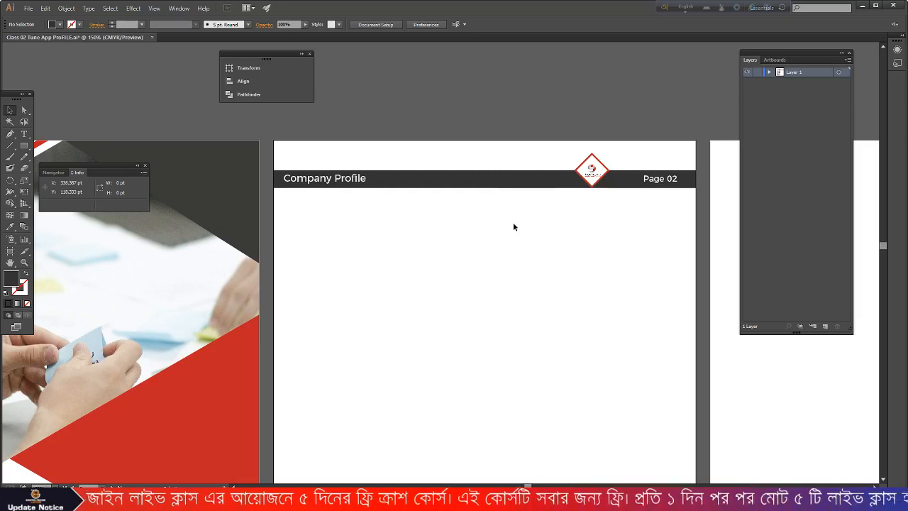
pyautogui.scroll(-3, 513, 226)
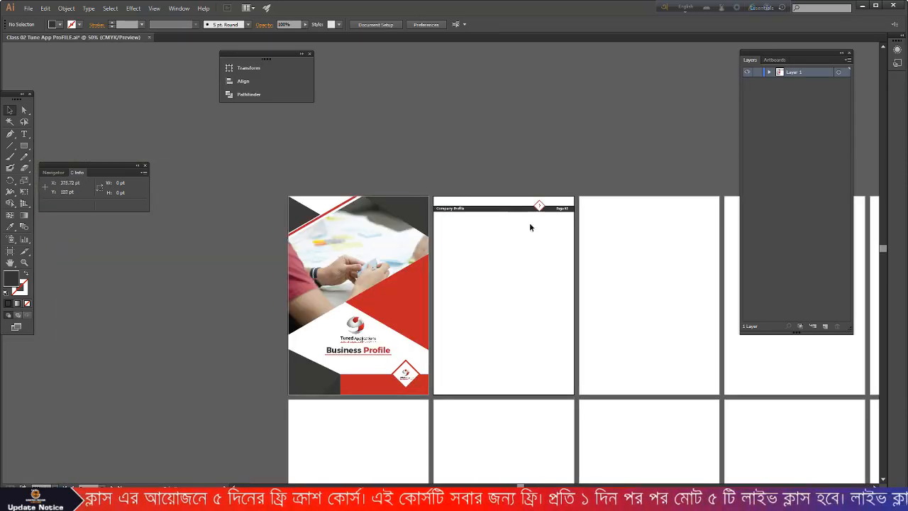
# - Close the floating Layers/Artboards panel and zoom out to view the artboard grid
pyautogui.scroll(2, 632, 223)
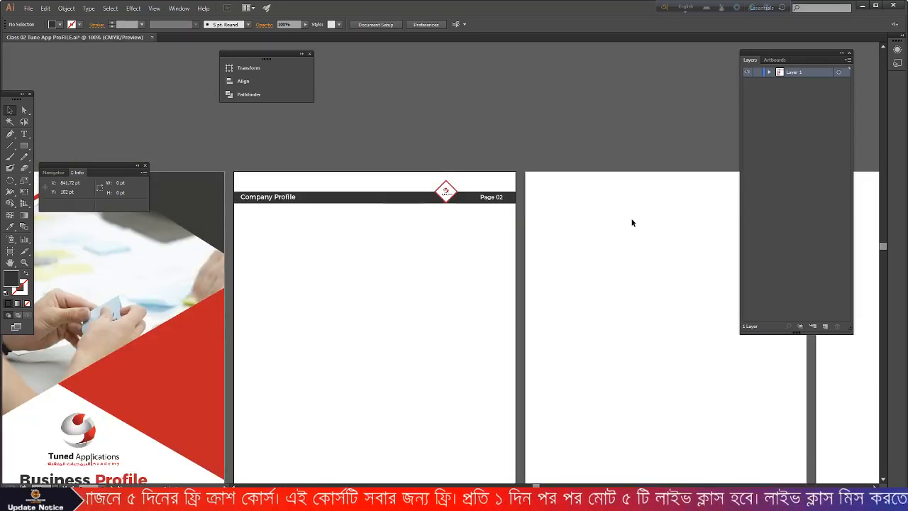
pyautogui.click(849, 52)
pyautogui.scroll(-1, 690, 177)
pyautogui.scroll(-1, 607, 205)
pyautogui.scroll(-1, 607, 205)
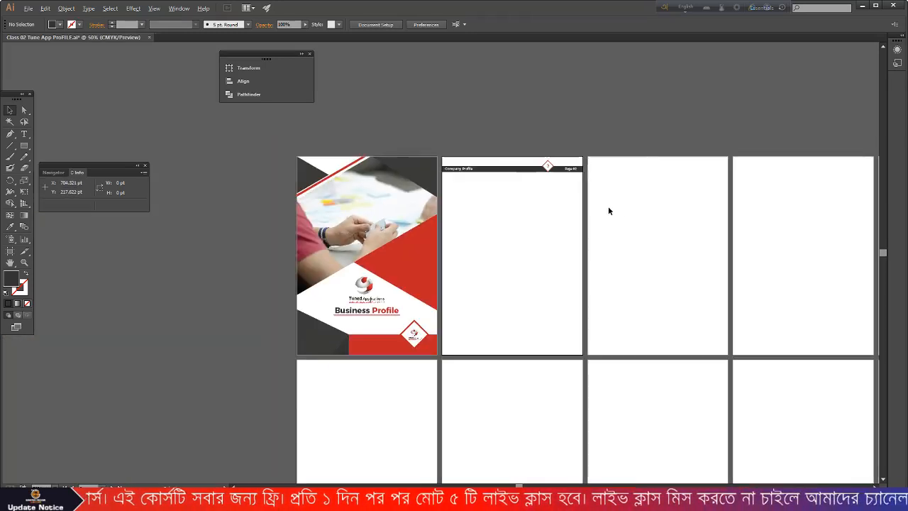
pyautogui.scroll(-1, 529, 191)
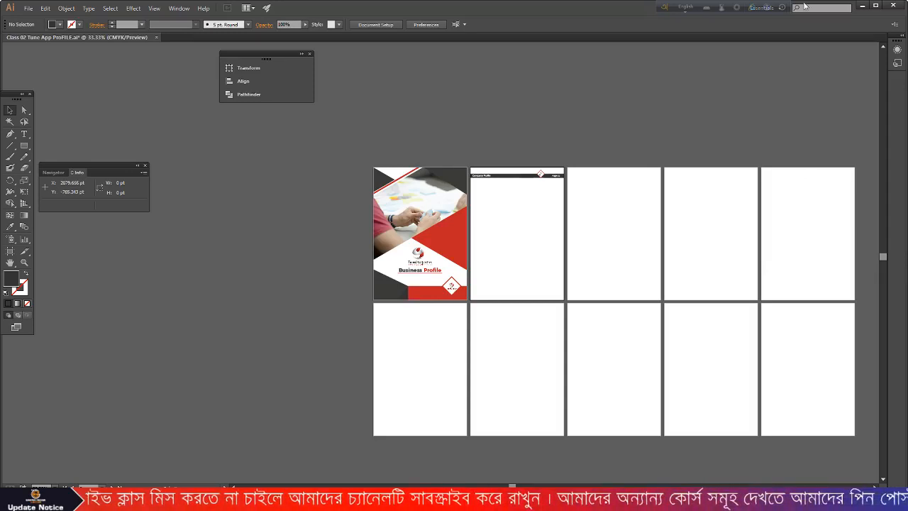
pyautogui.scroll(2, 540, 205)
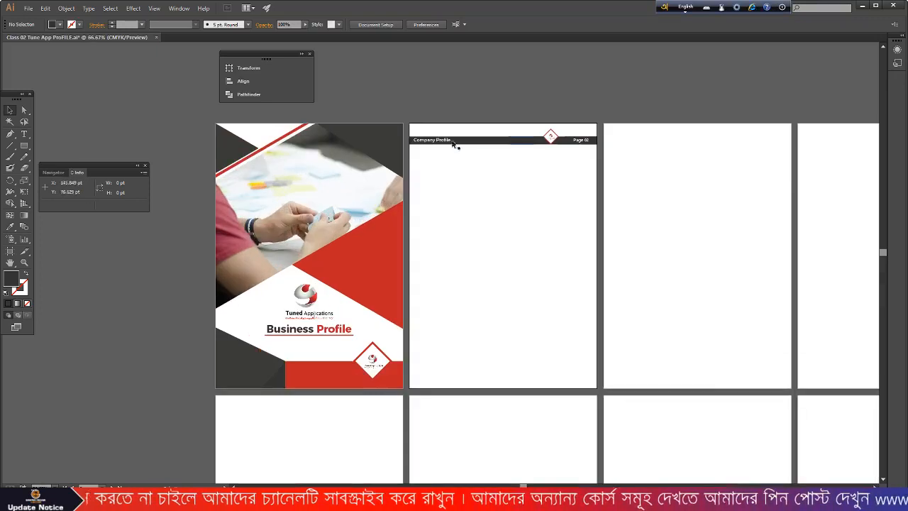
pyautogui.scroll(1, 548, 165)
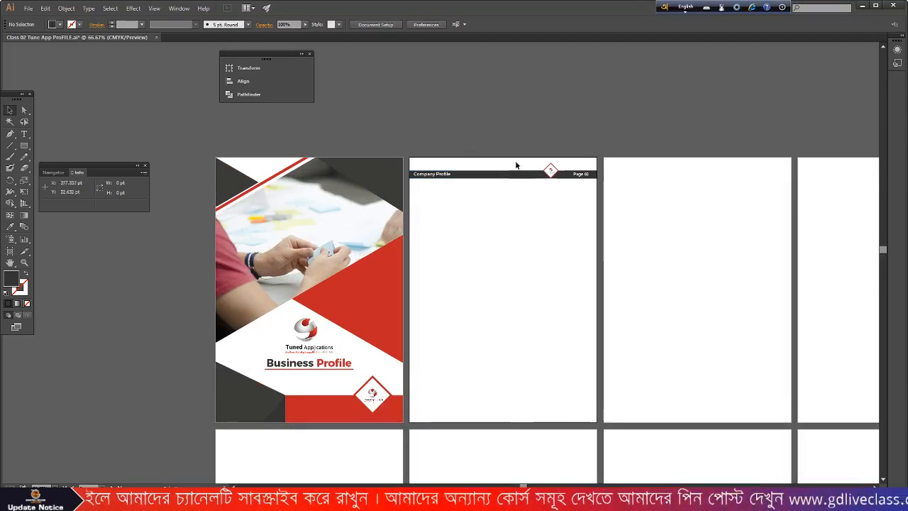
# - Group the Page 02 header pieces and drag a copy onto the third page
pyautogui.moveTo(512, 187); pyautogui.dragTo(592, 188)
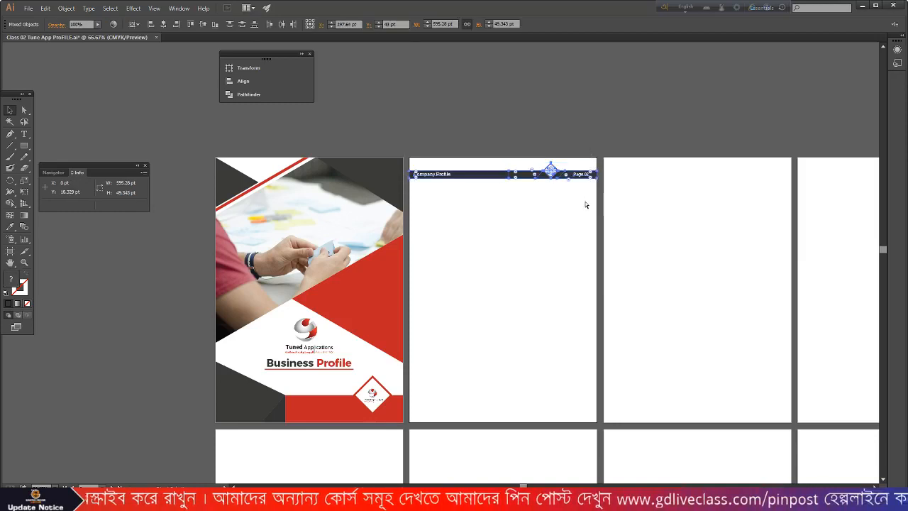
pyautogui.hotkey('ctrl', 'g')
pyautogui.click(525, 222)
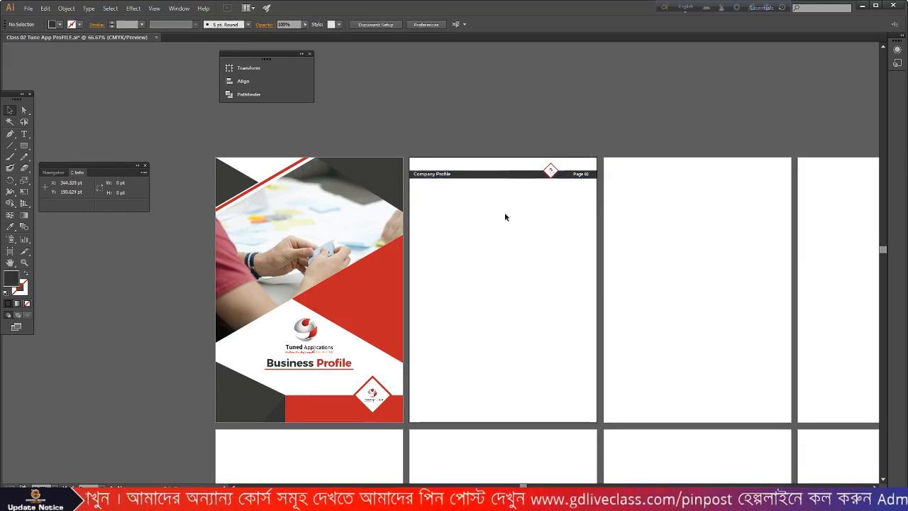
pyautogui.moveTo(438, 177); pyautogui.dragTo(631, 177)
pyautogui.click(645, 212)
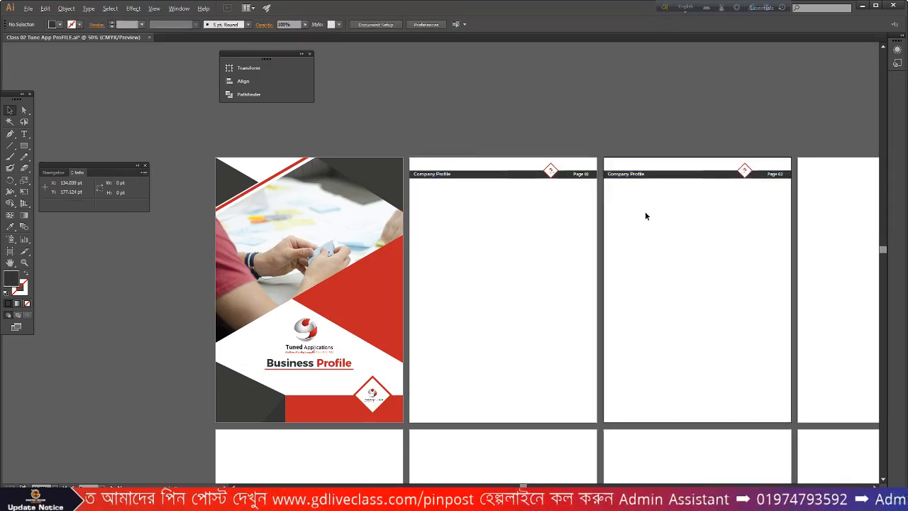
# - Move the header copy down onto a page in the lower row
pyautogui.scroll(-7, 646, 210)
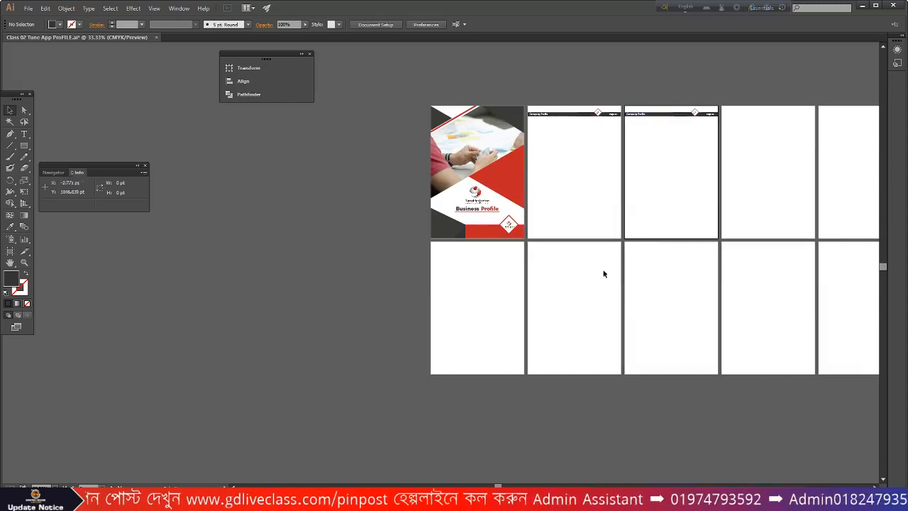
pyautogui.click(637, 120)
pyautogui.moveTo(637, 120); pyautogui.dragTo(643, 270)
pyautogui.click(648, 283)
pyautogui.keyDown('alt'); pyautogui.scroll(4, 652, 255); pyautogui.keyUp('alt')
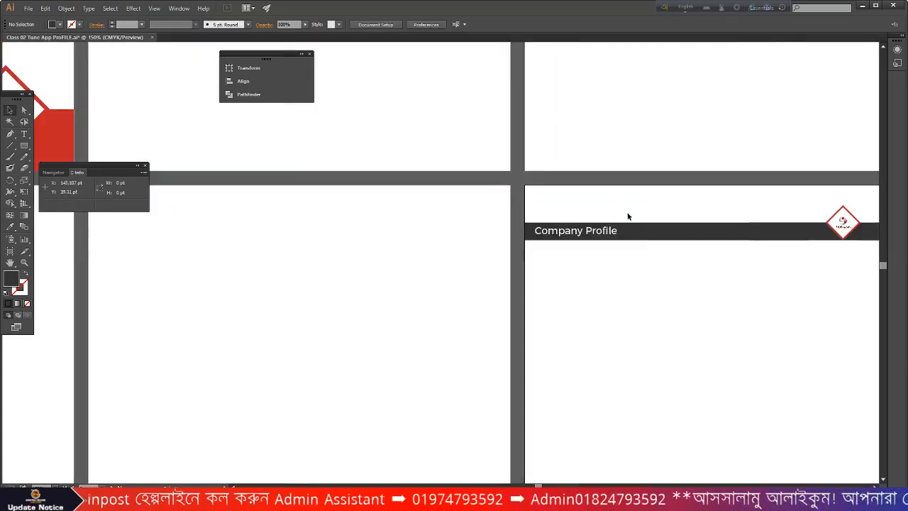
pyautogui.keyDown('alt'); pyautogui.scroll(-2, 629, 221); pyautogui.keyUp('alt')
pyautogui.scroll(3, 648, 180)
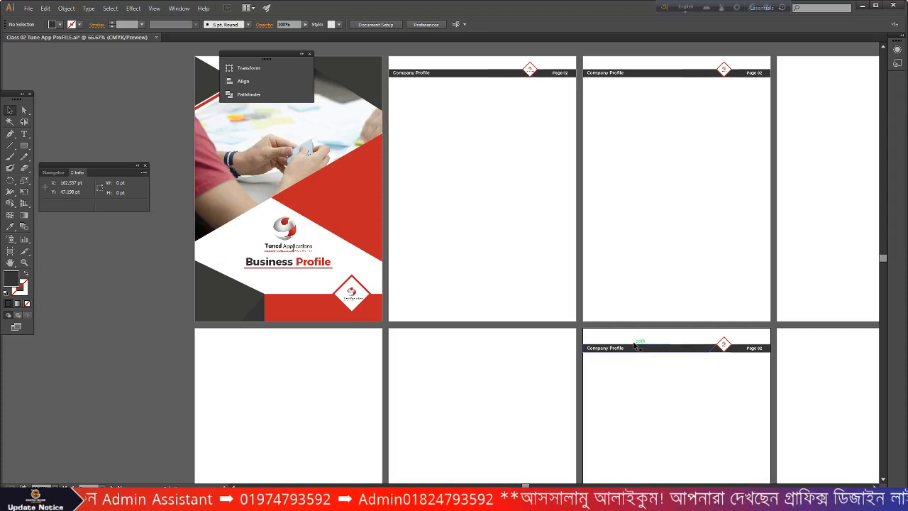
pyautogui.scroll(-2, 586, 346)
pyautogui.scroll(1, 584, 342)
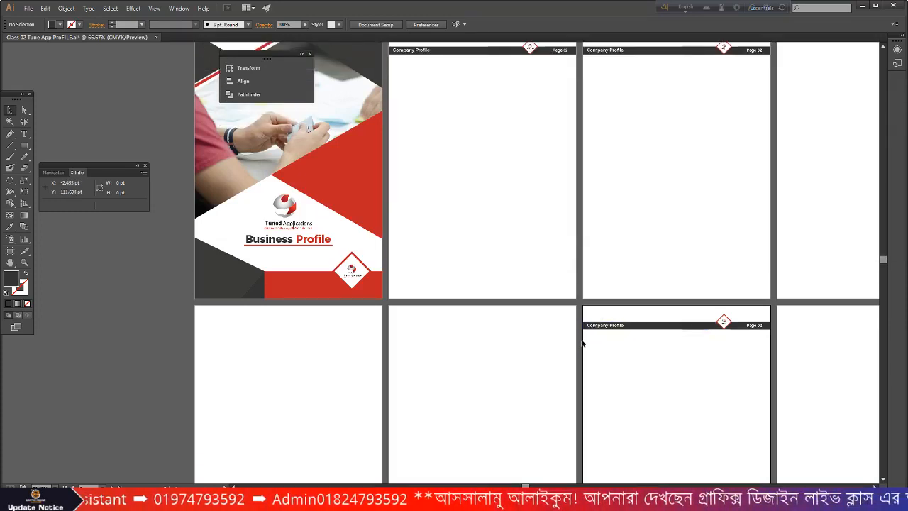
pyautogui.scroll(1, 581, 340)
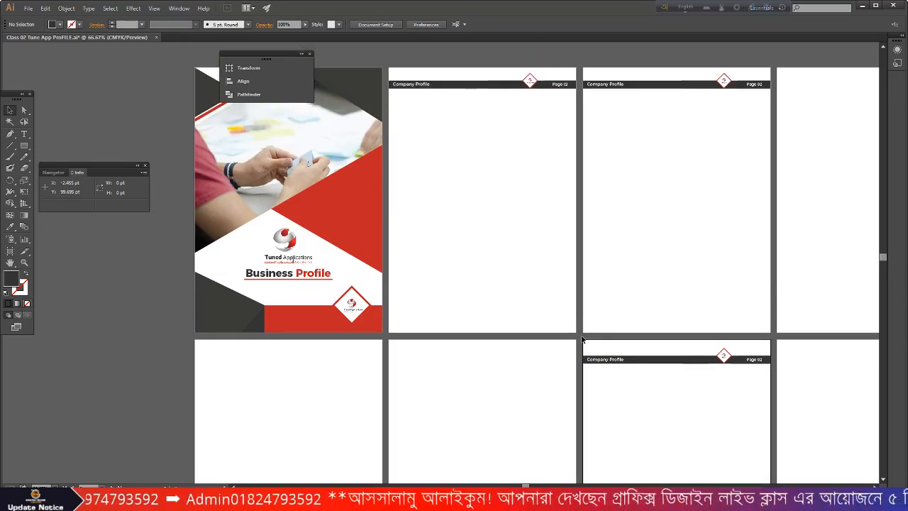
# - Move the Company Profile header bar to the top of the second artboard
pyautogui.click(644, 364)
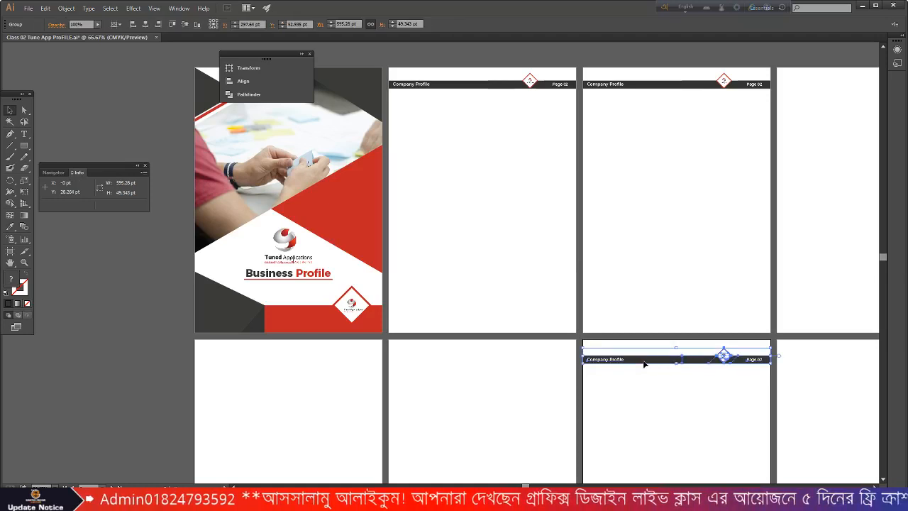
pyautogui.click(553, 168)
pyautogui.scroll(3, 553, 168)
pyautogui.moveTo(692, 195); pyautogui.dragTo(485, 200)
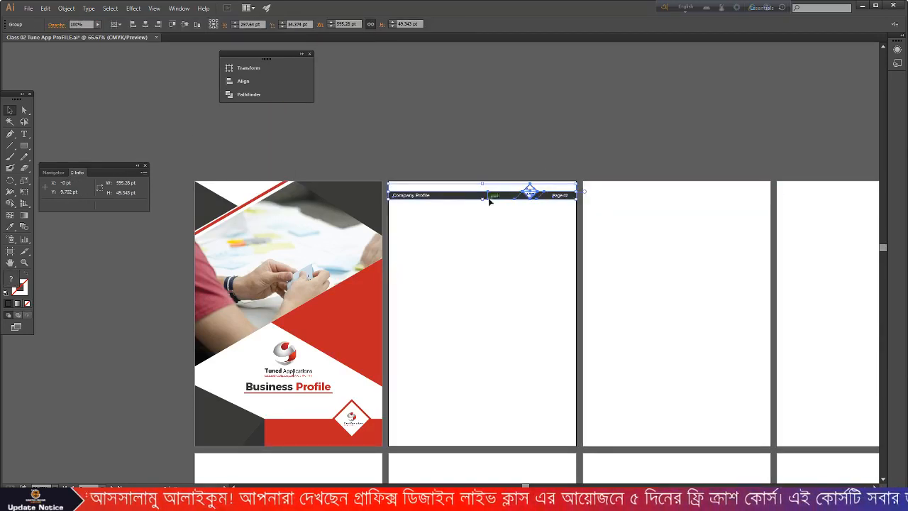
pyautogui.click(483, 224)
pyautogui.scroll(3, 484, 226)
pyautogui.scroll(1, 468, 223)
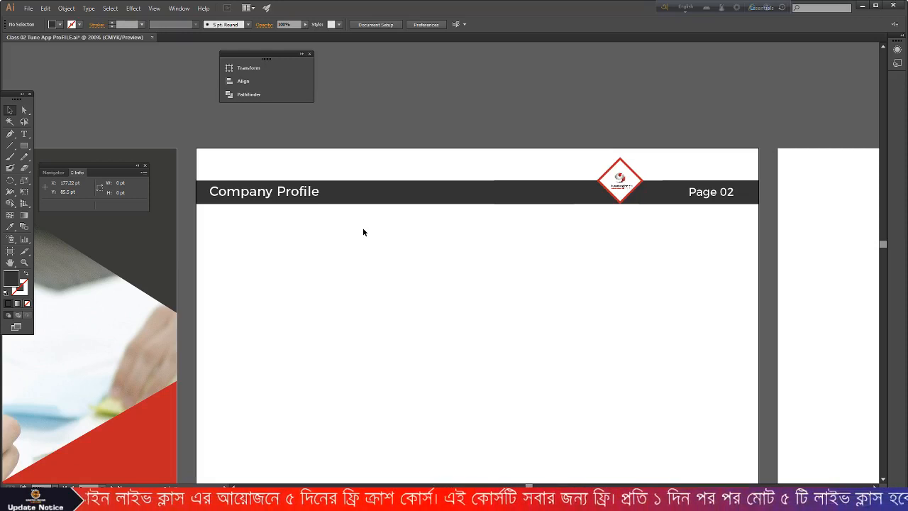
# - Copy the header group and use Edit > Paste on All Artboards
pyautogui.click(423, 199)
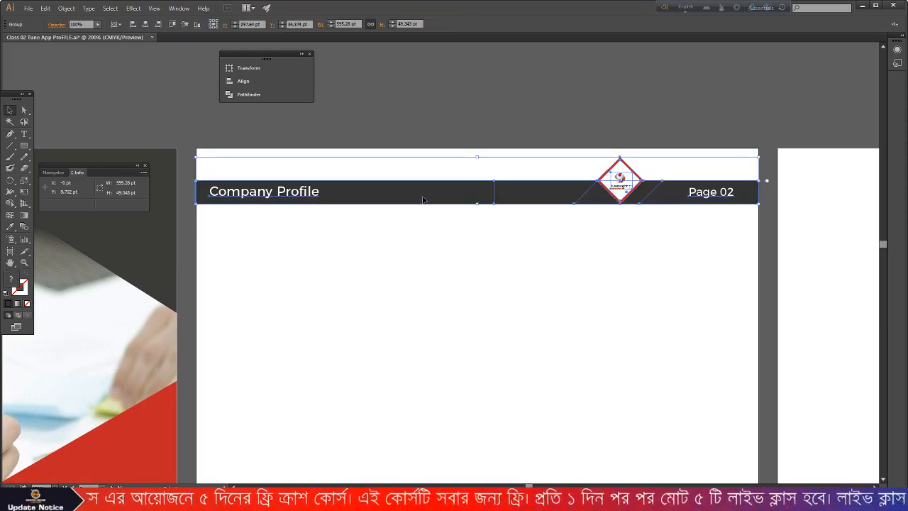
pyautogui.hotkey('ctrl', 'c')
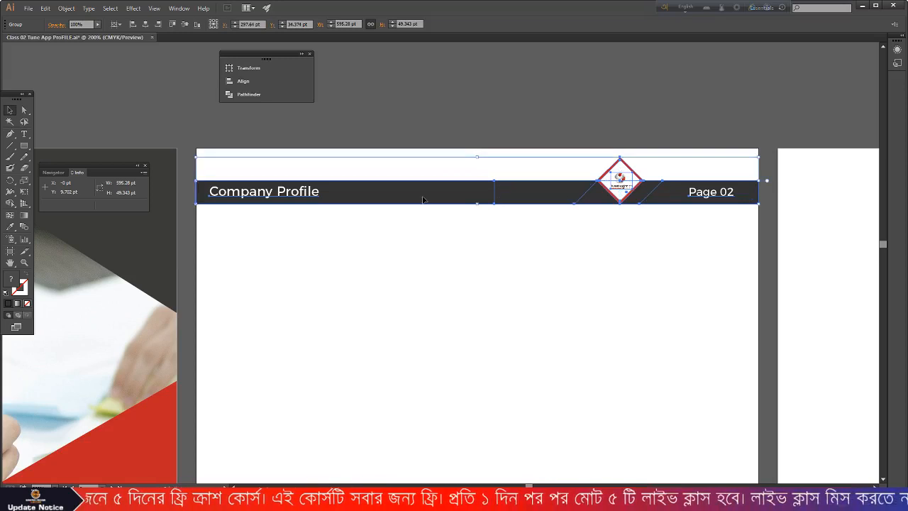
pyautogui.scroll(-1, 466, 201)
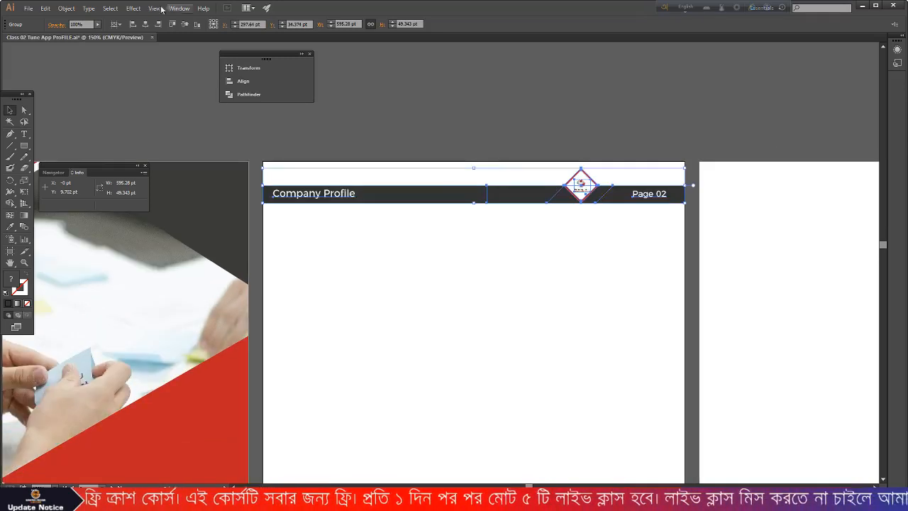
pyautogui.click(66, 9)
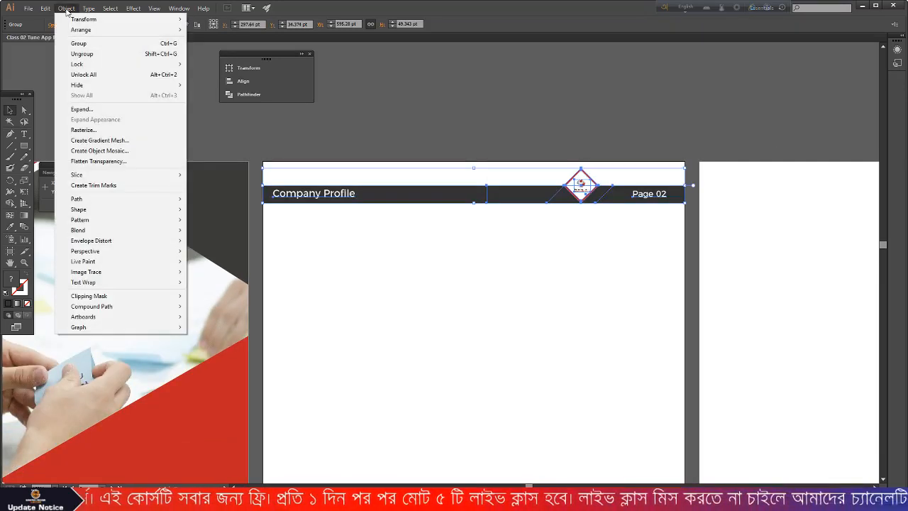
pyautogui.moveTo(48, 9)
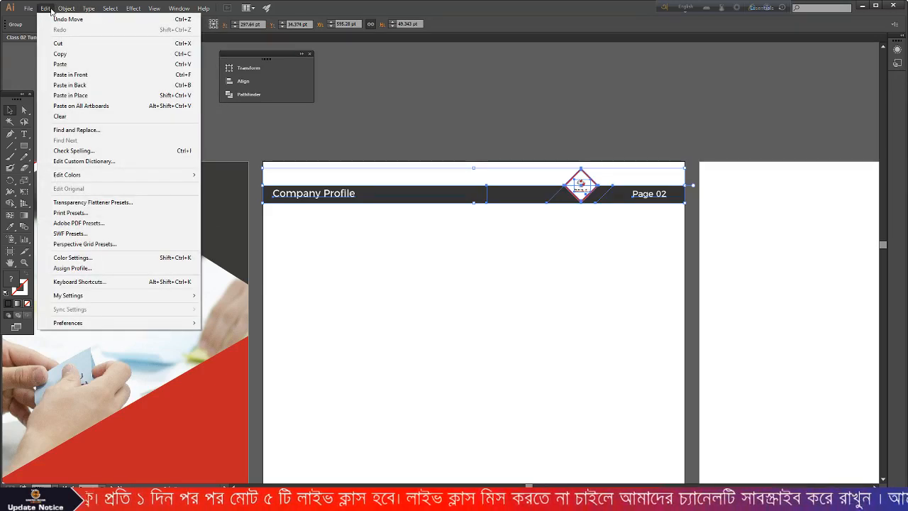
pyautogui.click(90, 105)
pyautogui.scroll(-3, 359, 182)
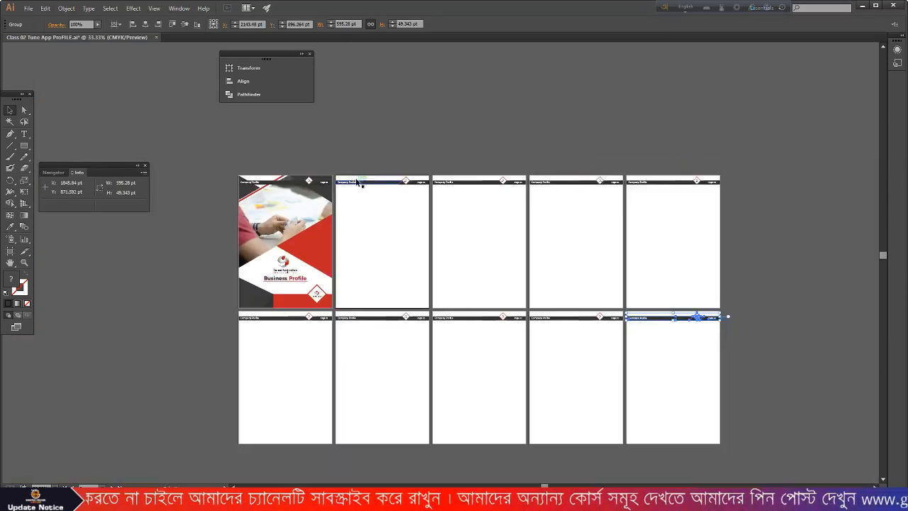
pyautogui.scroll(-2, 359, 183)
pyautogui.click(700, 249)
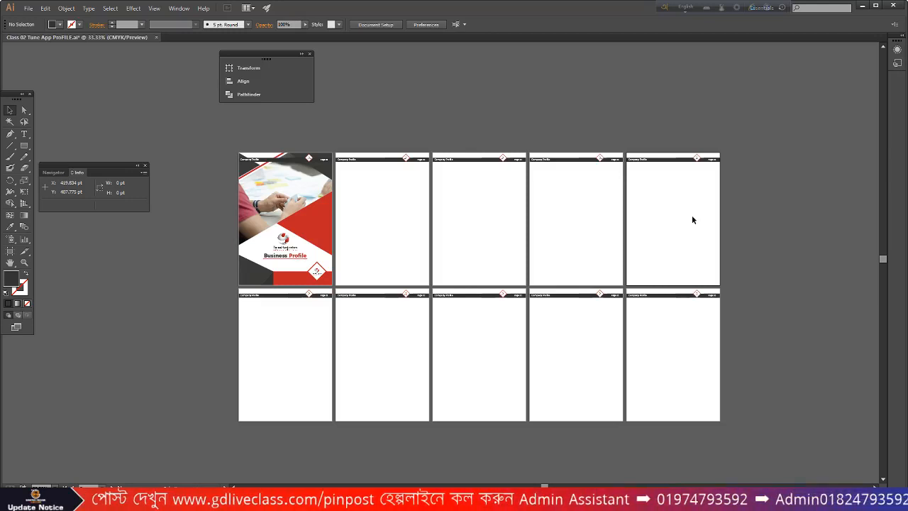
# - Delete the Company Profile header bar from the cover page
pyautogui.moveTo(368, 150)
pyautogui.mouseDown()
pyautogui.moveTo(223, 248)
pyautogui.moveTo(208, 213)
pyautogui.mouseUp()
pyautogui.scroll(2, 212, 205)
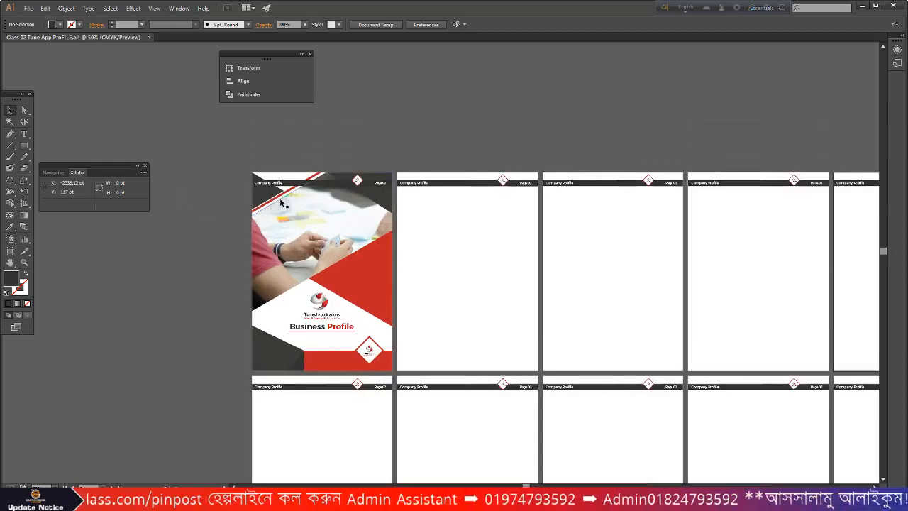
pyautogui.scroll(1, 312, 204)
pyautogui.click(331, 205)
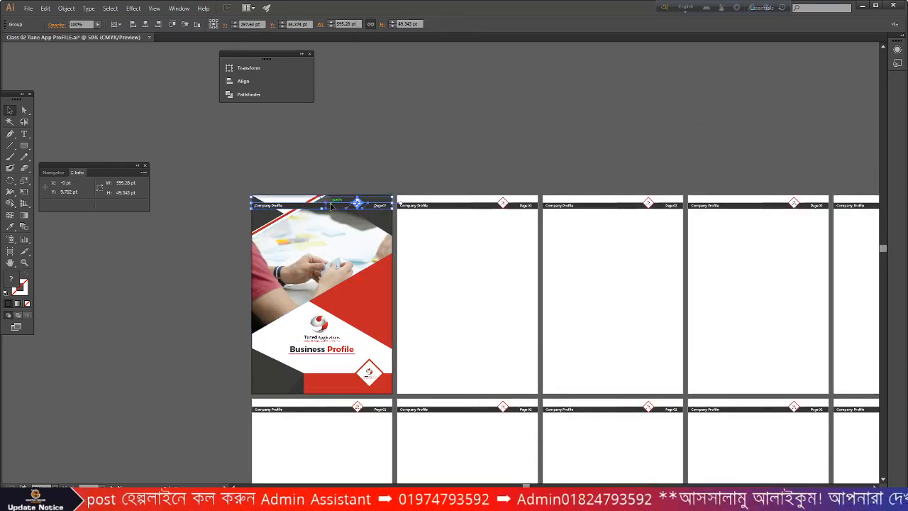
pyautogui.press('Delete')
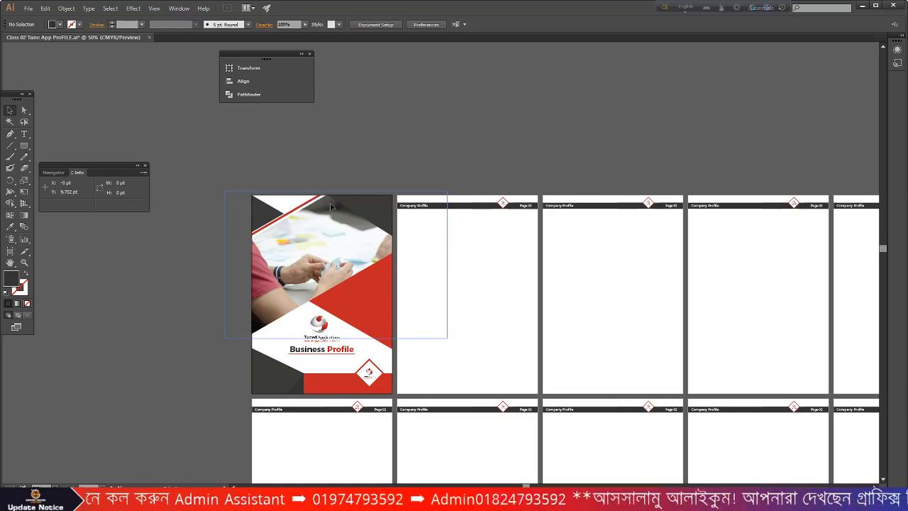
# - Bring up the Word document containing the company profile text
pyautogui.scroll(-1, 636, 234)
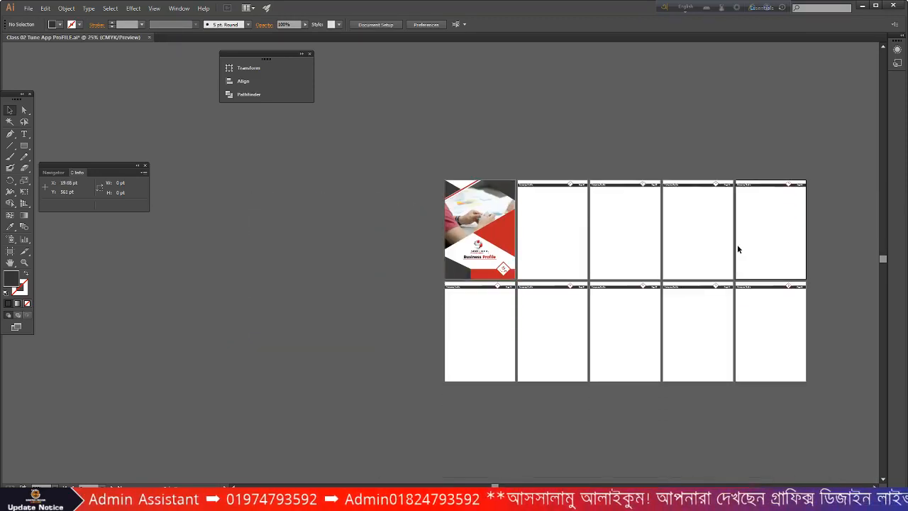
pyautogui.scroll(1, 682, 236)
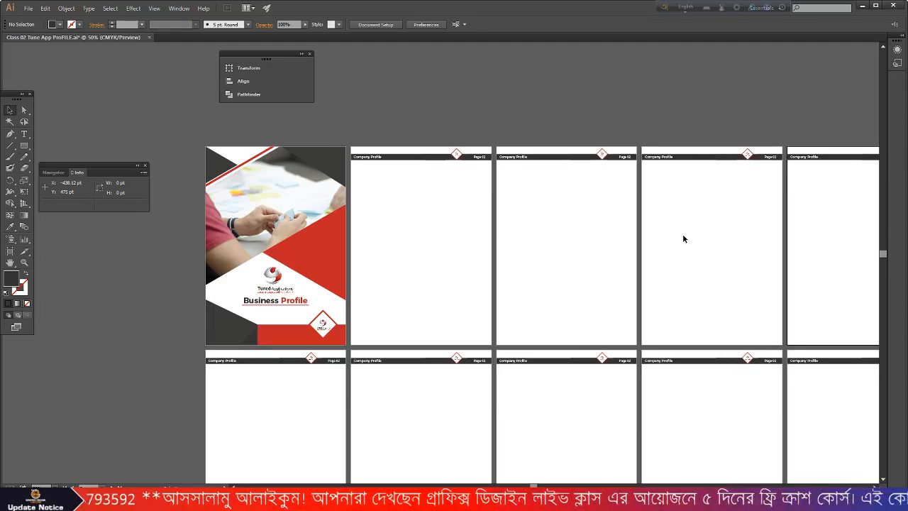
pyautogui.click(349, 500)
pyautogui.scroll(20, 355, 185)
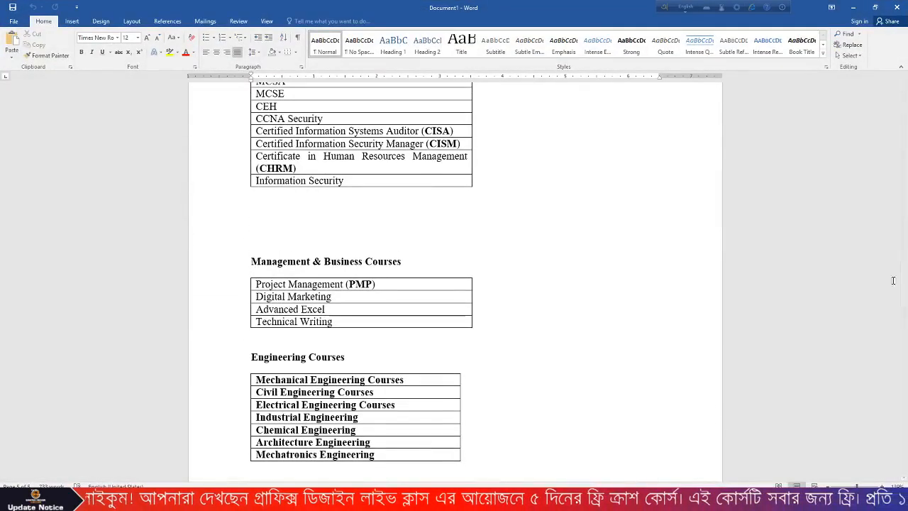
# - Copy the two paragraphs under CORPORATE PROFILE in Word and return to Illustrator
pyautogui.scroll(20, 906, 275)
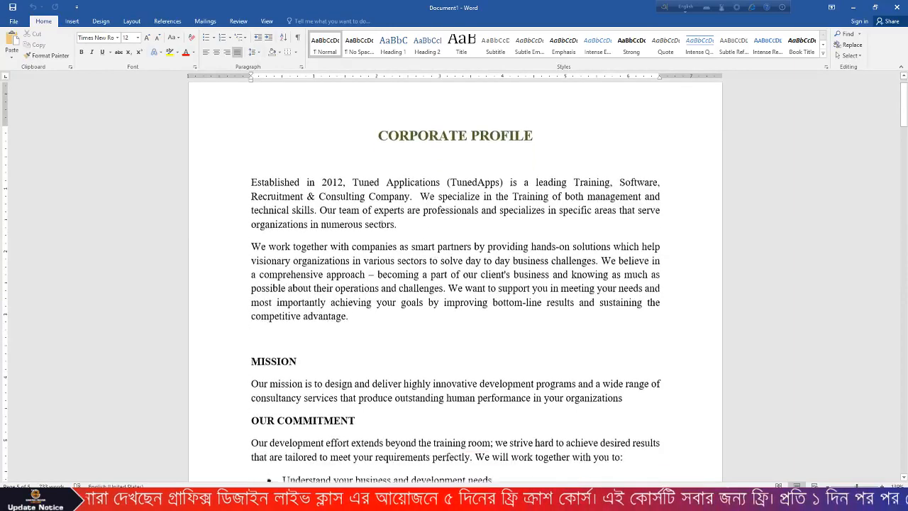
pyautogui.keyDown('shift'); pyautogui.click(360, 319); pyautogui.keyUp('shift')
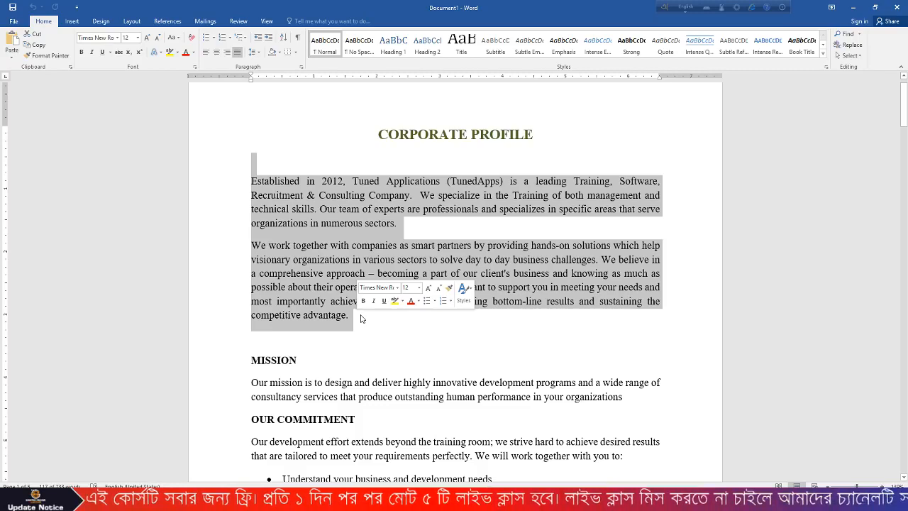
pyautogui.hotkey('alt', 'Tab')
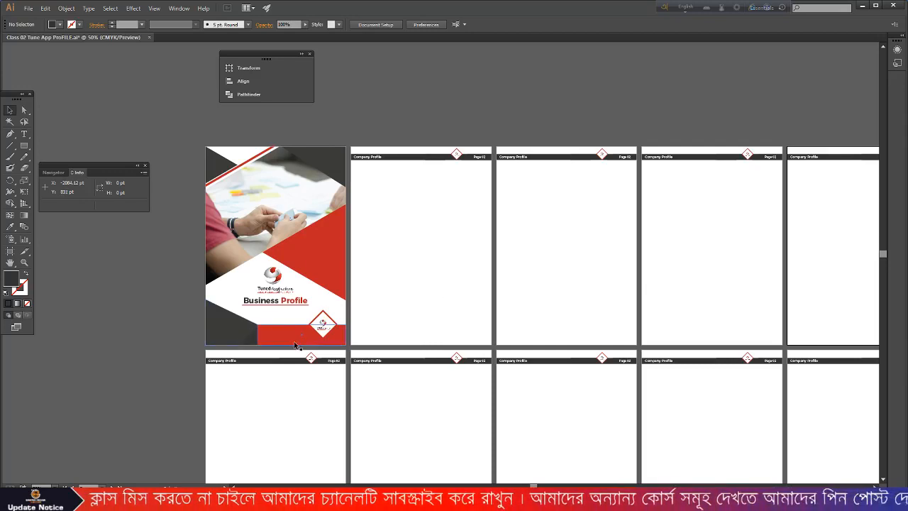
# - Group the cover's dark corner, red band and diamond emblem, then drag a copy onto page 2
pyautogui.scroll(-1, 373, 336)
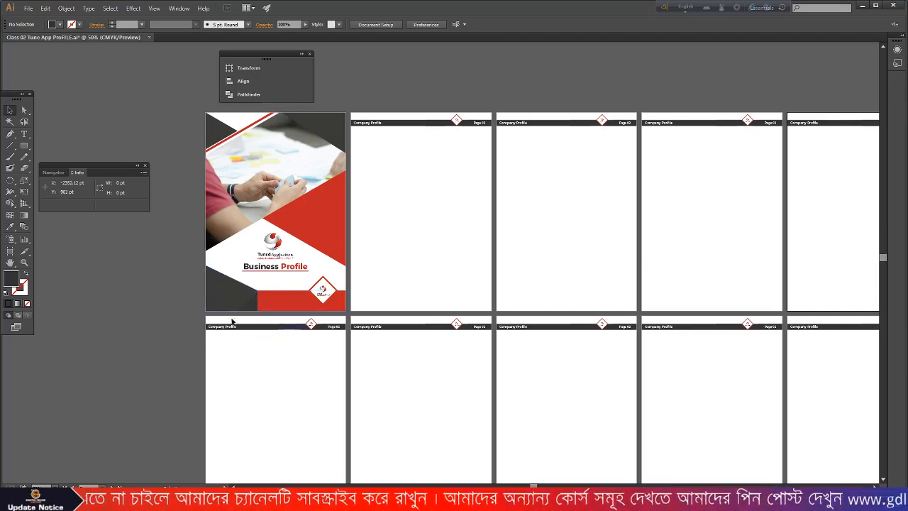
pyautogui.scroll(2, 231, 312)
pyautogui.moveTo(256, 244); pyautogui.dragTo(448, 296)
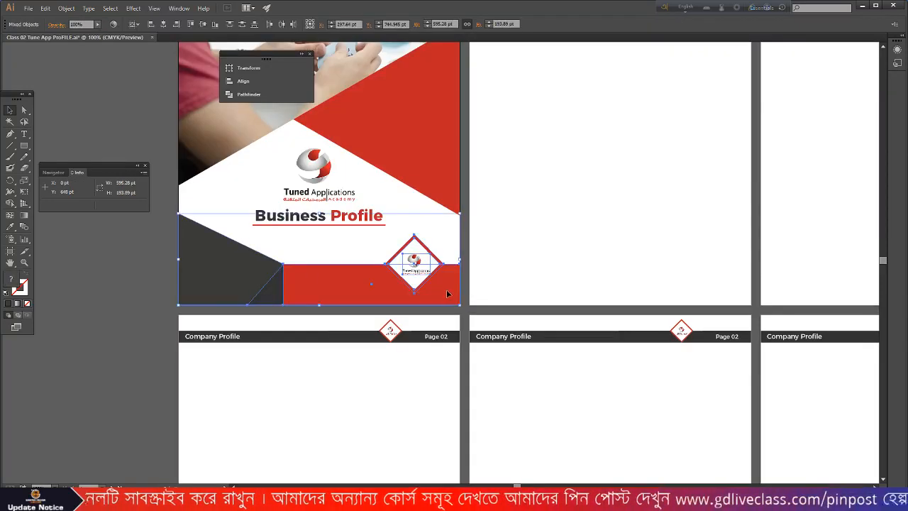
pyautogui.hotkey('ctrl', 'g')
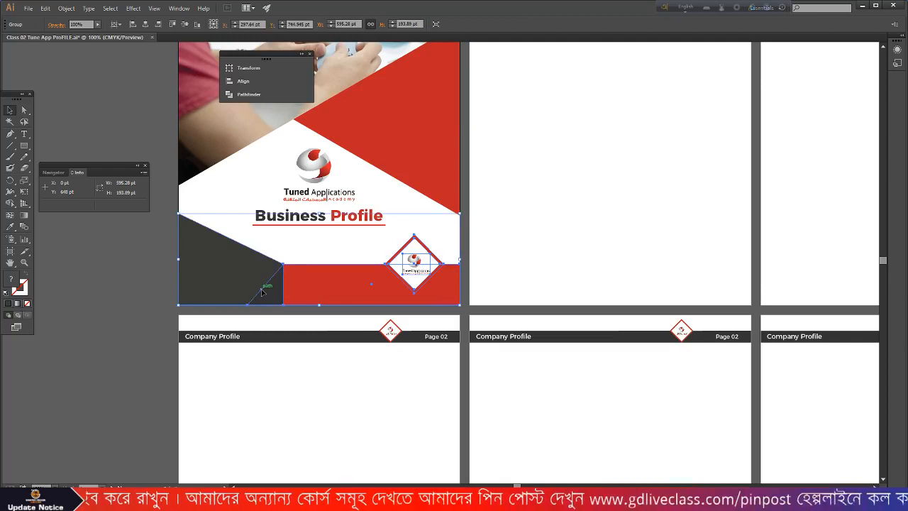
pyautogui.moveTo(229, 278); pyautogui.dragTo(600, 277)
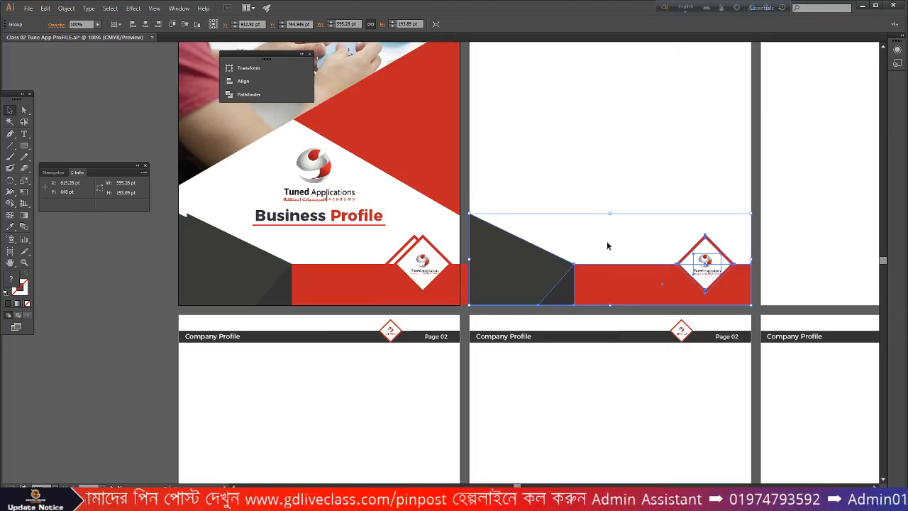
pyautogui.click(621, 194)
pyautogui.scroll(-1, 621, 194)
pyautogui.scroll(2, 621, 195)
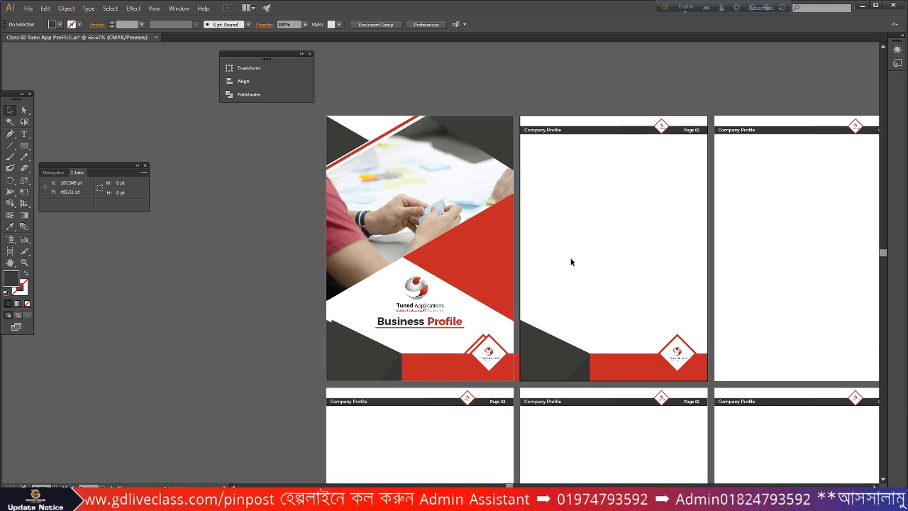
# - Add the text 'ABOUT US' near the top of Page 02
pyautogui.click(24, 134)
pyautogui.scroll(1, 571, 191)
pyautogui.scroll(1, 572, 191)
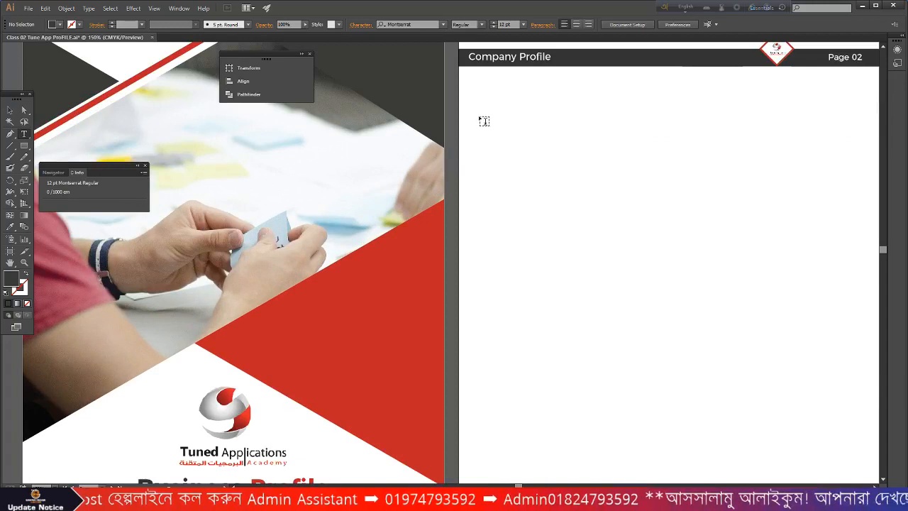
pyautogui.click(492, 142)
pyautogui.write('AB')
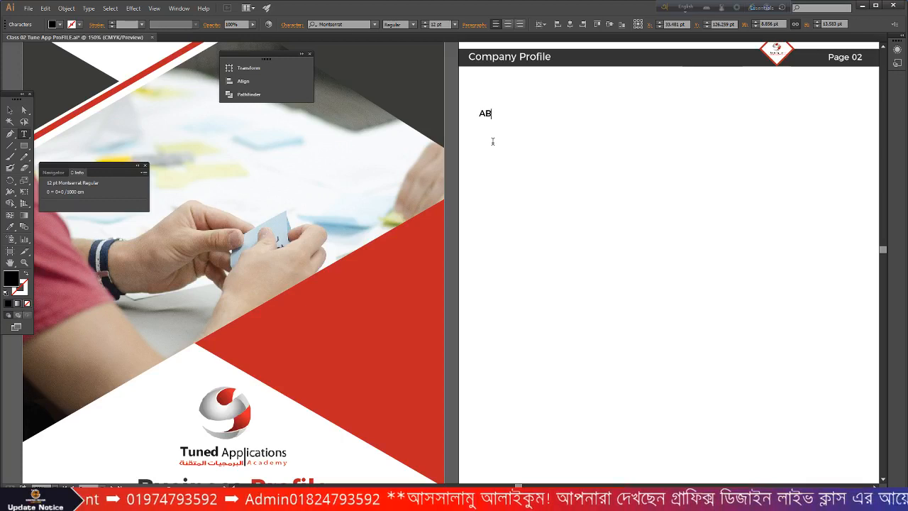
pyautogui.write('OUT US')
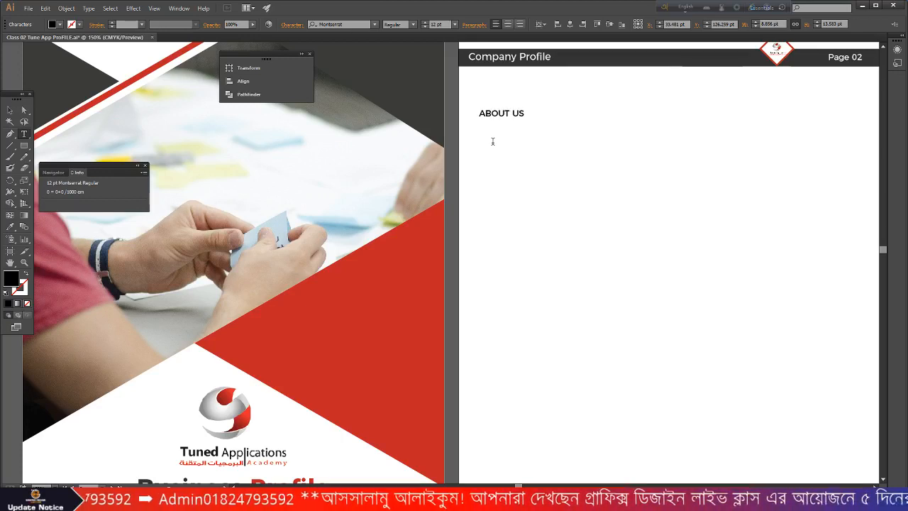
pyautogui.click(9, 110)
# - Set ABOUT US to 21 pt SemiBold and shift it down the page
pyautogui.scroll(3, 600, 137)
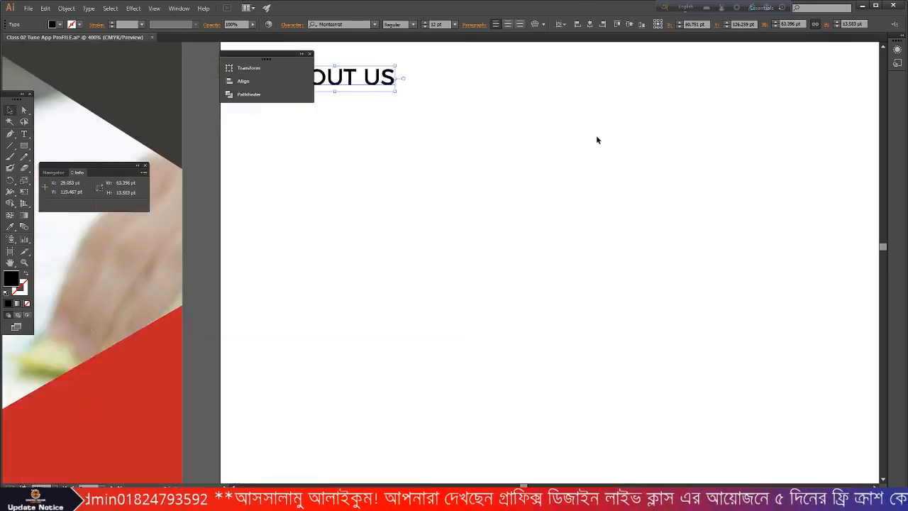
pyautogui.scroll(-3, 558, 141)
pyautogui.scroll(2, 473, 162)
pyautogui.scroll(1, 474, 161)
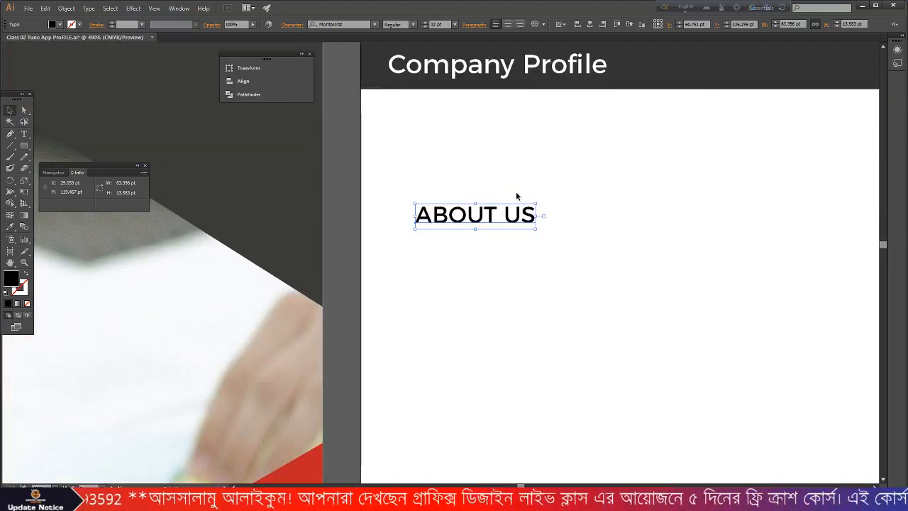
pyautogui.click(455, 25)
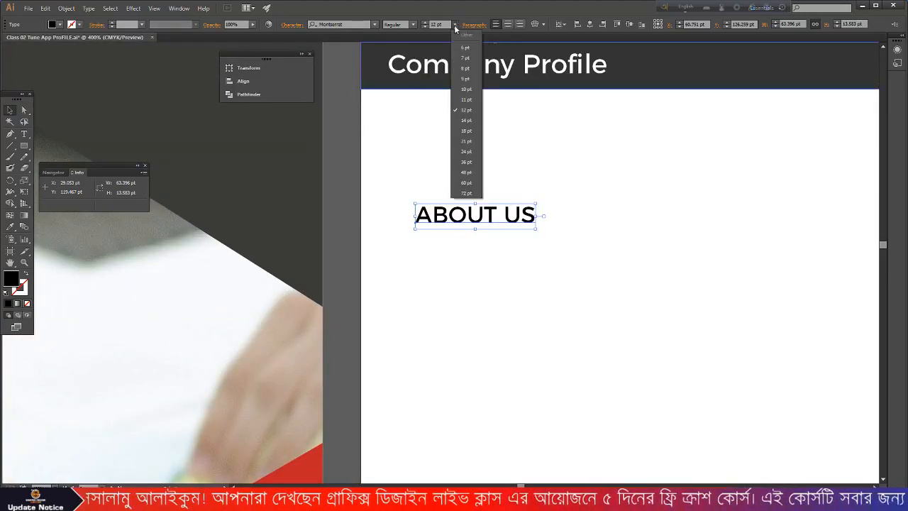
pyautogui.click(471, 145)
pyautogui.moveTo(495, 205); pyautogui.dragTo(497, 253)
pyautogui.click(412, 25)
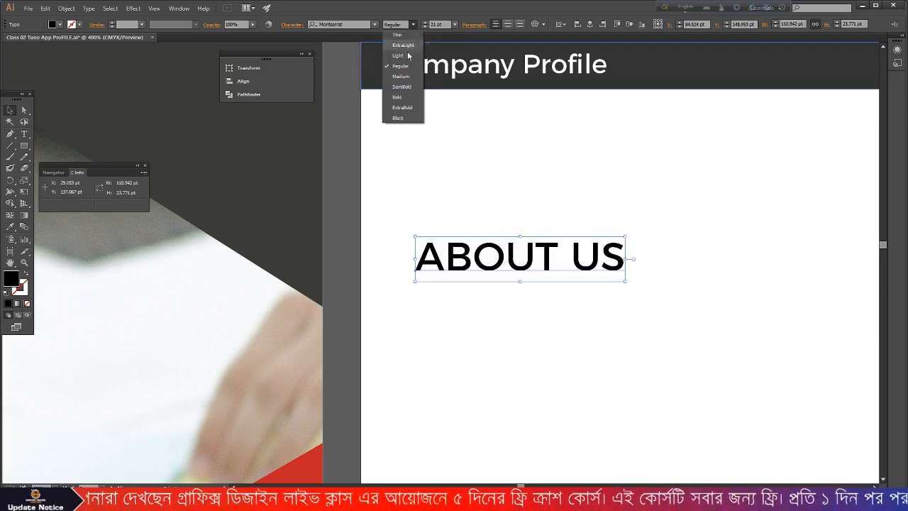
pyautogui.click(397, 96)
pyautogui.click(646, 236)
# - Reposition the ABOUT US heading just below the dark header bar
pyautogui.scroll(-3, 665, 235)
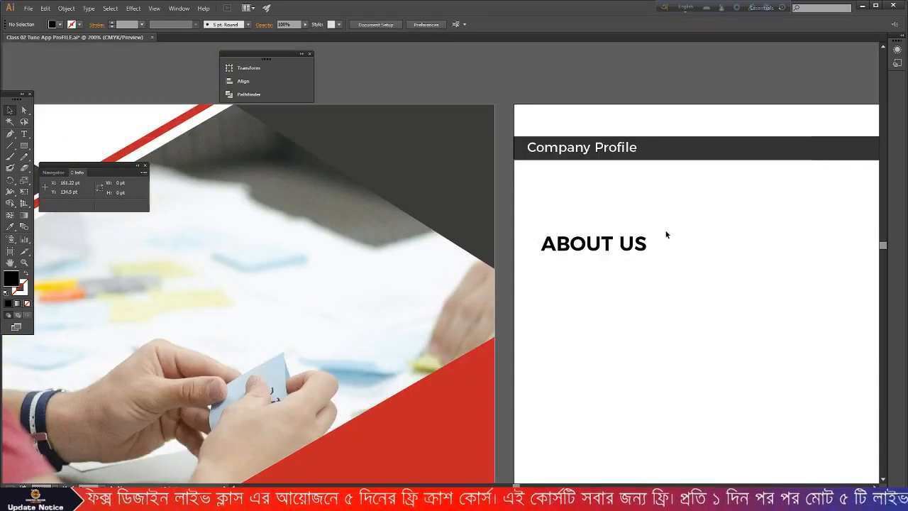
pyautogui.scroll(-1, 665, 239)
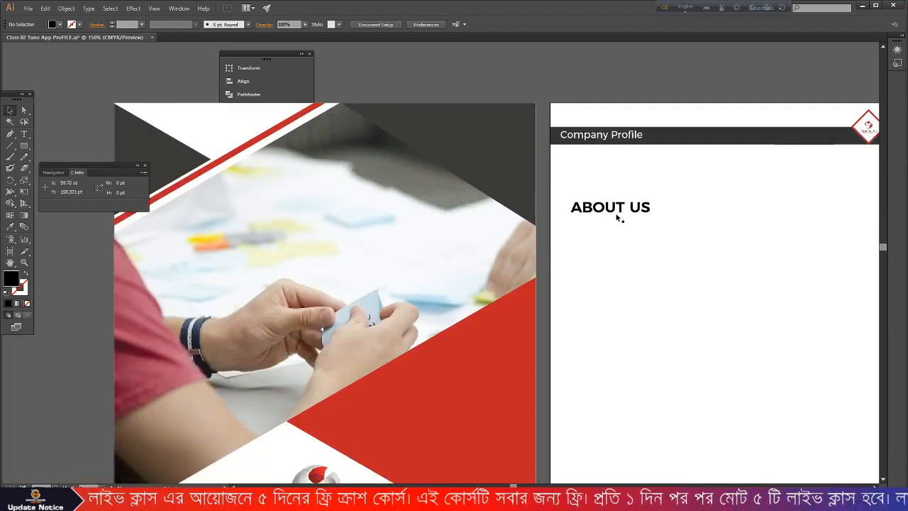
pyautogui.click(619, 210)
pyautogui.scroll(-3, 618, 210)
pyautogui.scroll(2, 616, 172)
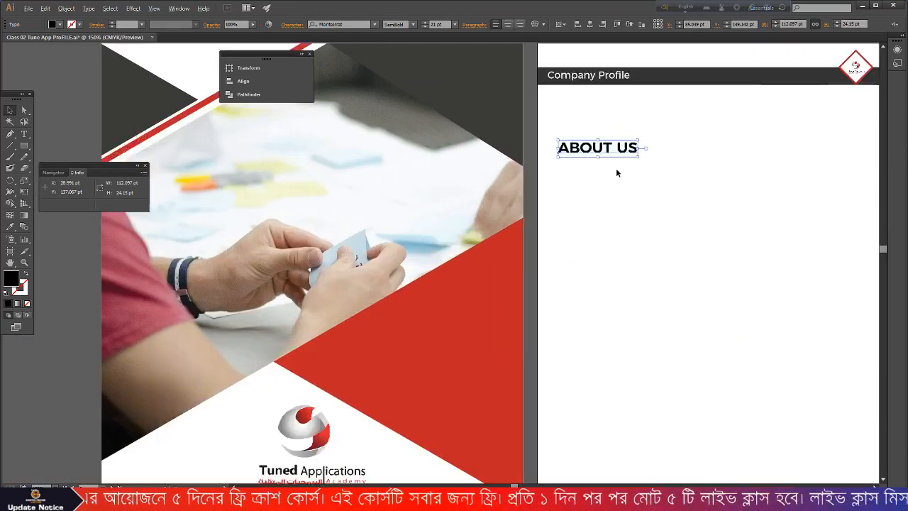
pyautogui.moveTo(605, 207); pyautogui.dragTo(595, 168)
pyautogui.scroll(-2, 548, 211)
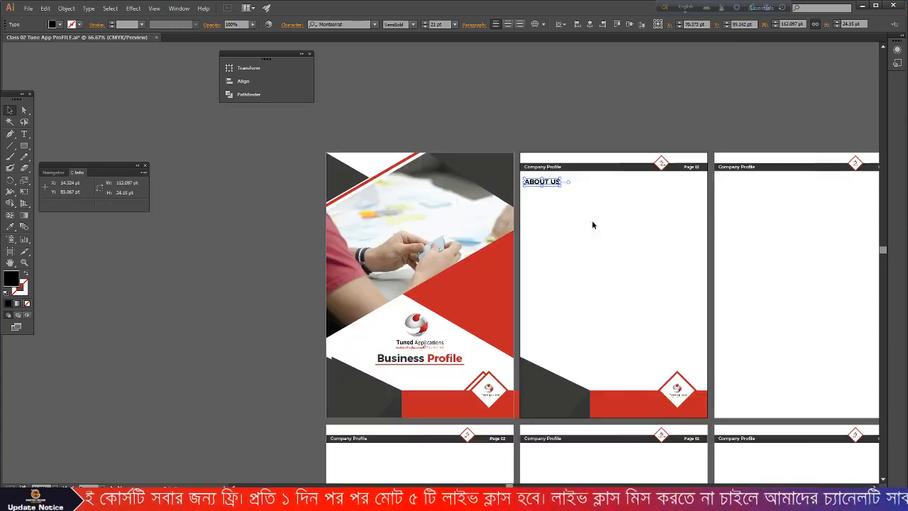
pyautogui.click(604, 223)
# - In Word, select and copy the first paragraph of the company text
pyautogui.click(319, 502)
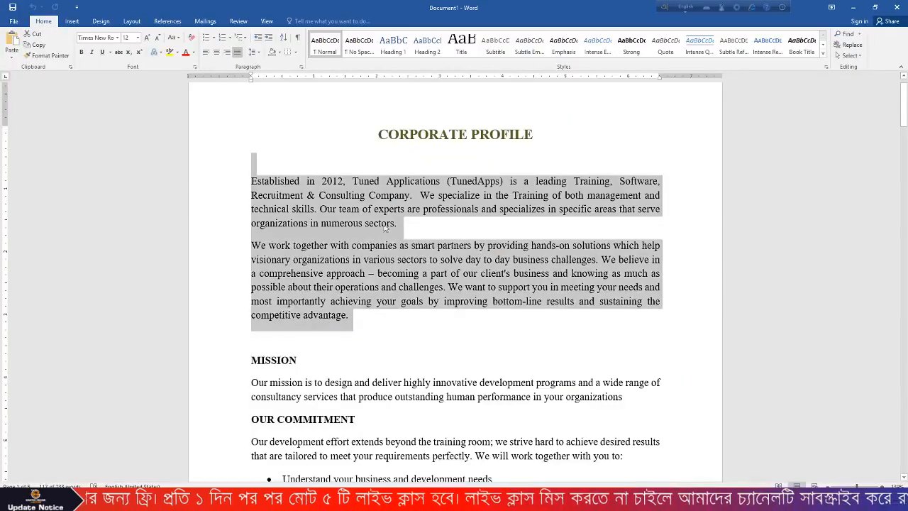
pyautogui.moveTo(397, 224); pyautogui.dragTo(254, 182)
pyautogui.rightClick(265, 186)
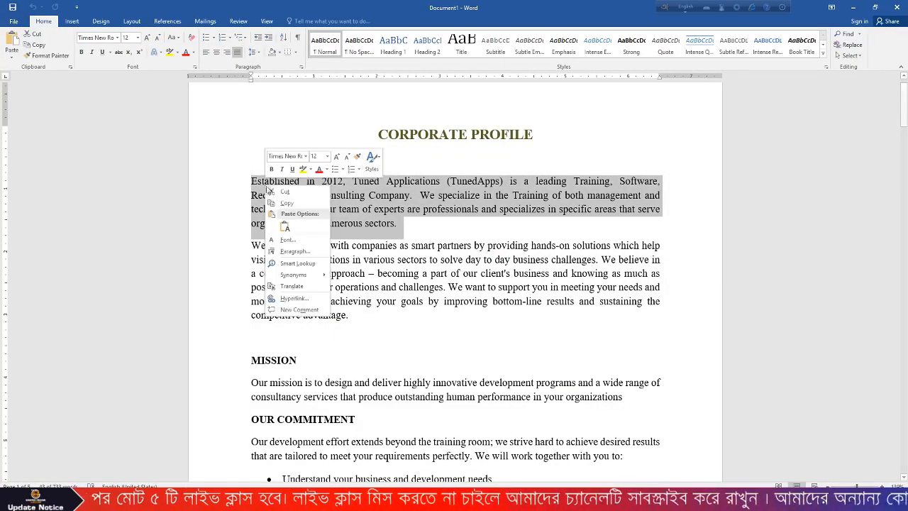
pyautogui.click(292, 204)
# - Draw a Type Tool text area below ABOUT US and paste the copied paragraph into it
pyautogui.hotkey('alt', 'Tab')
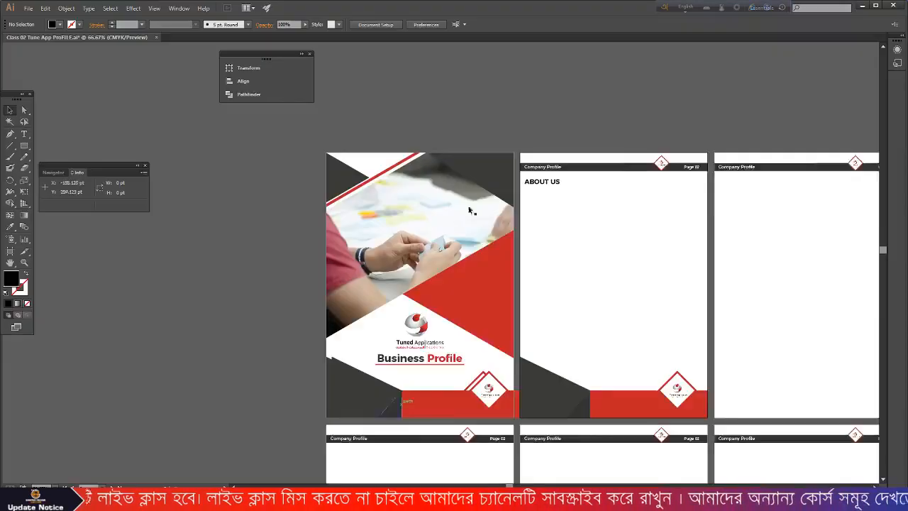
pyautogui.scroll(1, 605, 244)
pyautogui.scroll(1, 604, 243)
pyautogui.scroll(-1, 610, 239)
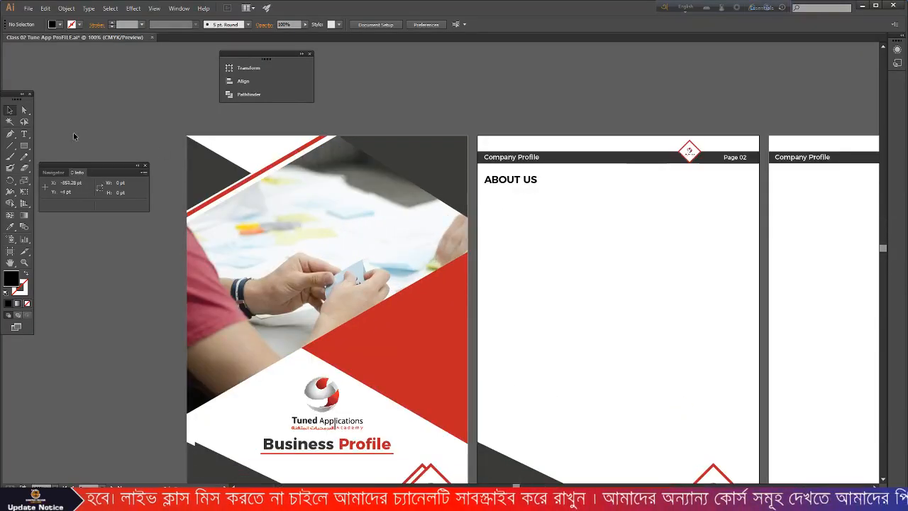
pyautogui.click(24, 135)
pyautogui.click(66, 134)
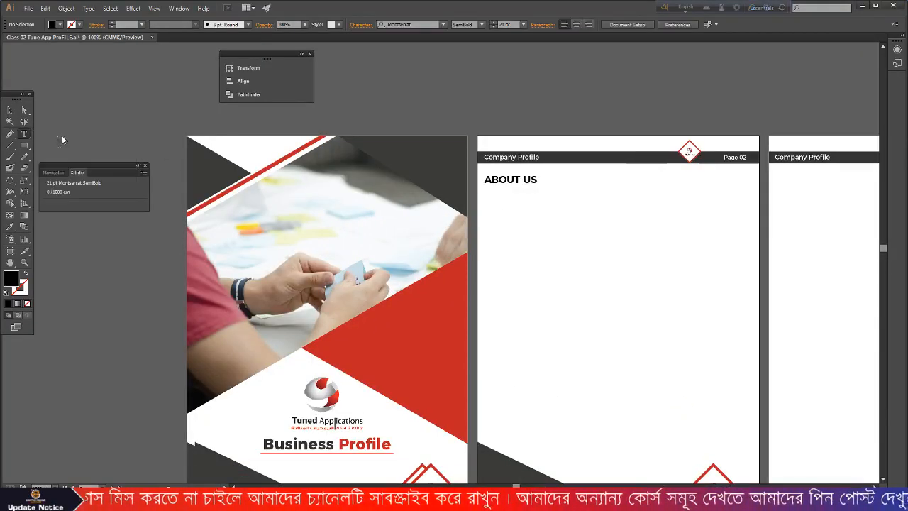
pyautogui.moveTo(483, 191); pyautogui.dragTo(753, 249)
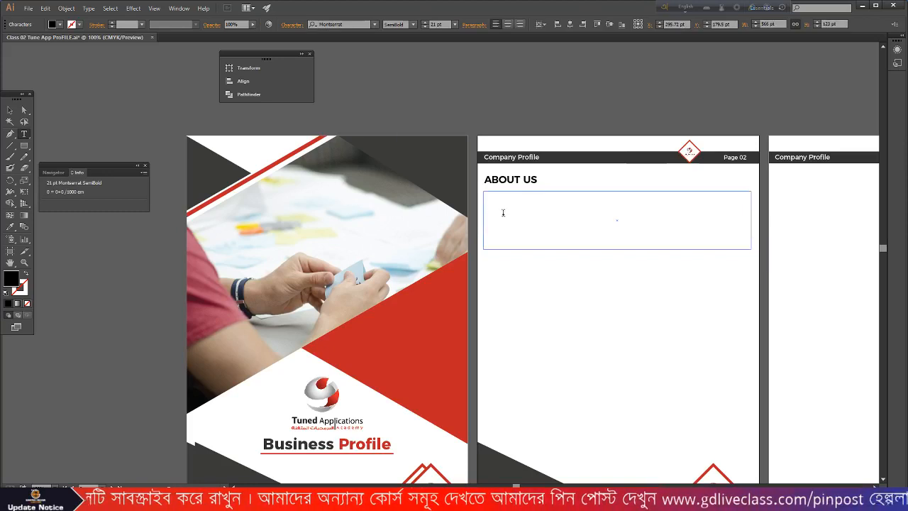
pyautogui.press('Escape')
pyautogui.hotkey('ctrl', 'v')
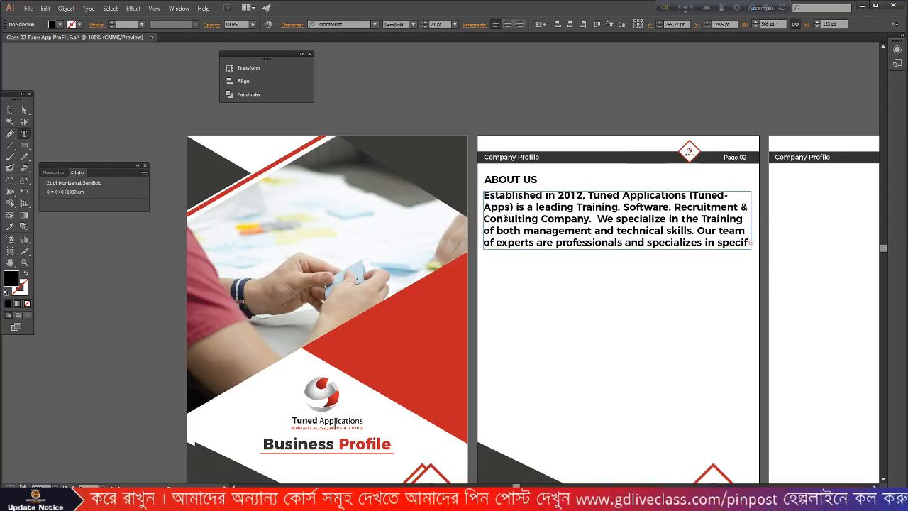
# - Set the paragraph to 12 pt Regular and shrink its frame to fit the text
pyautogui.click(9, 113)
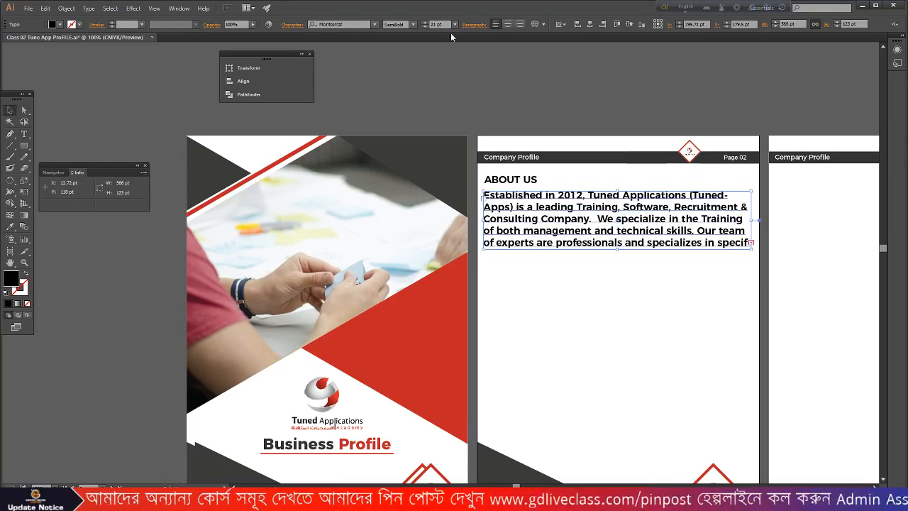
pyautogui.click(455, 24)
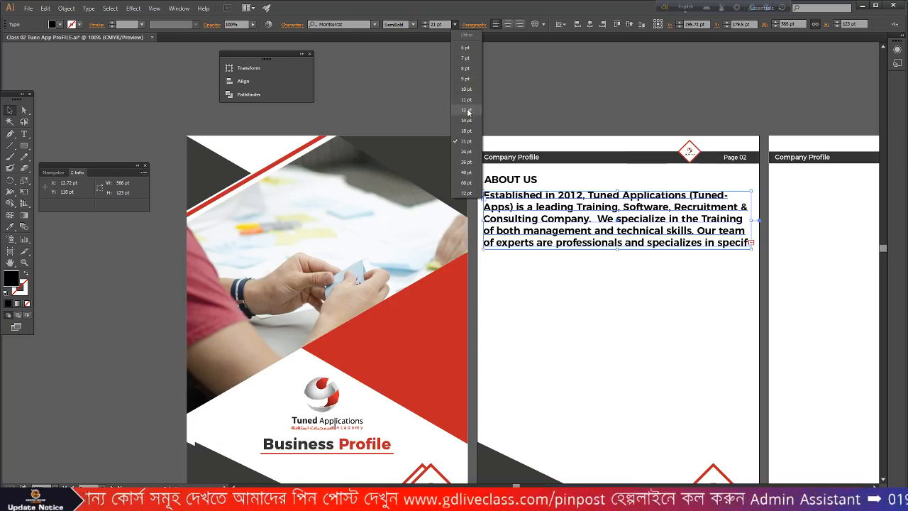
pyautogui.click(467, 110)
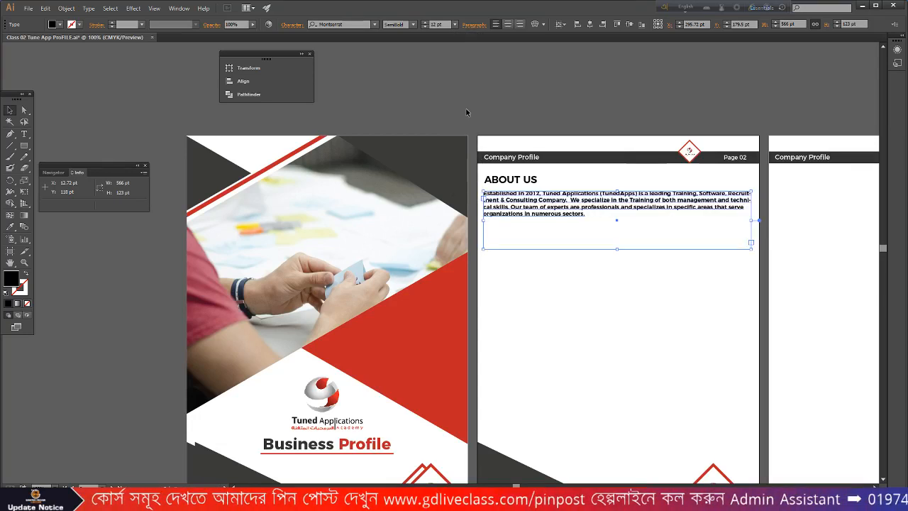
pyautogui.click(412, 24)
pyautogui.click(400, 66)
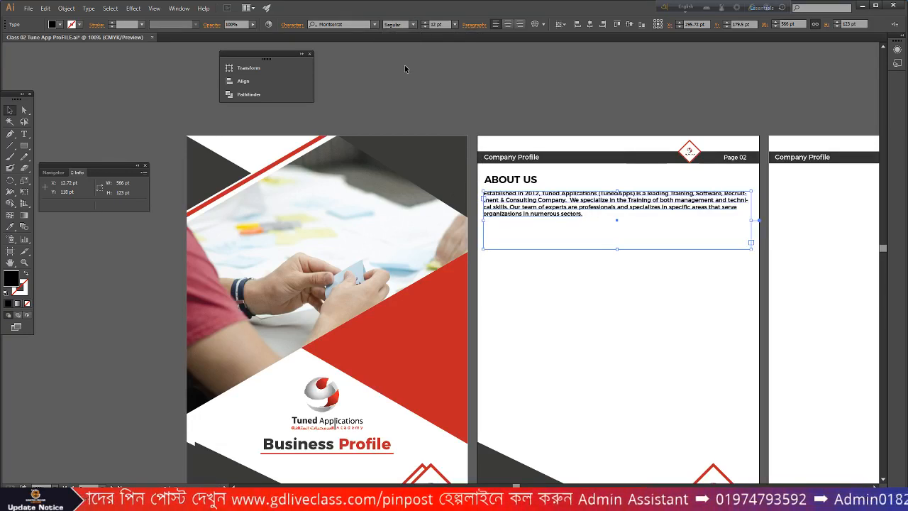
pyautogui.doubleClick(614, 250)
pyautogui.click(567, 246)
pyautogui.scroll(2, 568, 202)
pyautogui.click(523, 200)
pyautogui.scroll(-2, 417, 203)
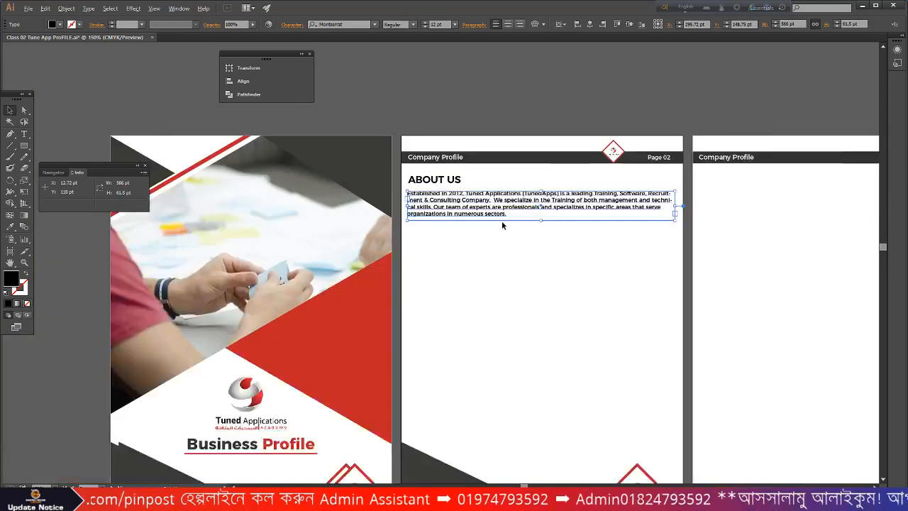
pyautogui.scroll(1, 502, 221)
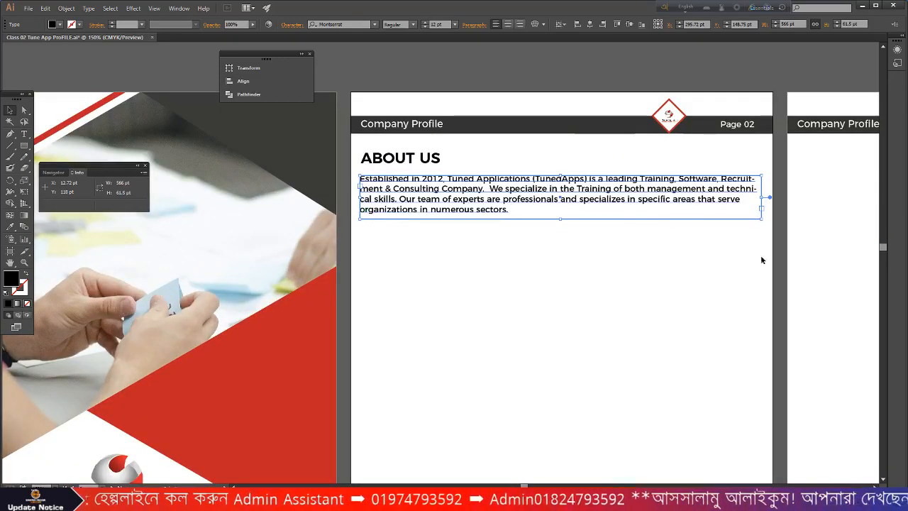
pyautogui.scroll(1, 763, 189)
pyautogui.scroll(2, 723, 211)
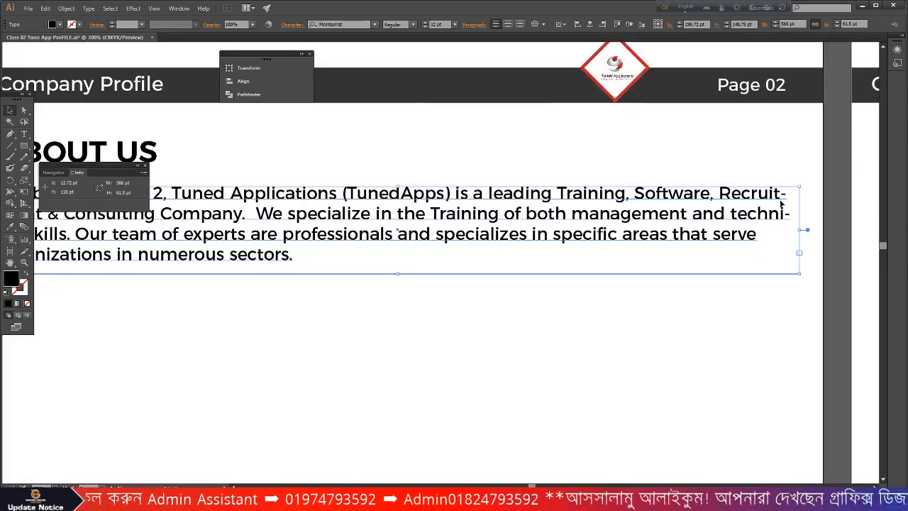
pyautogui.scroll(-1, 780, 203)
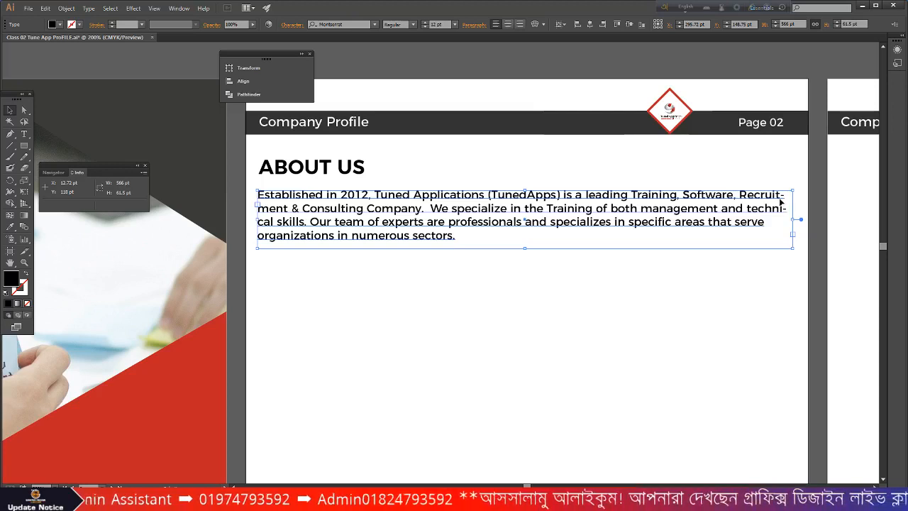
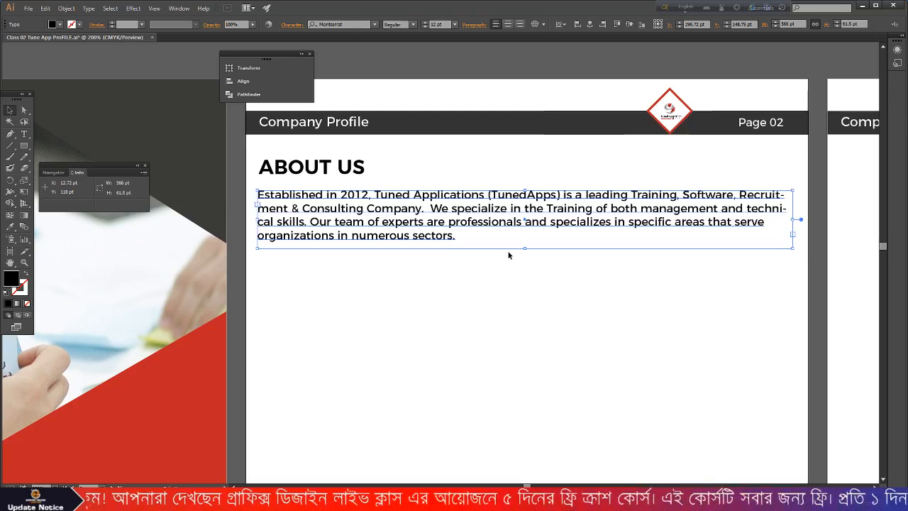
# - Justify the About Us paragraph with last line aligned left and hyphenation turned off
pyautogui.scroll(-1, 508, 254)
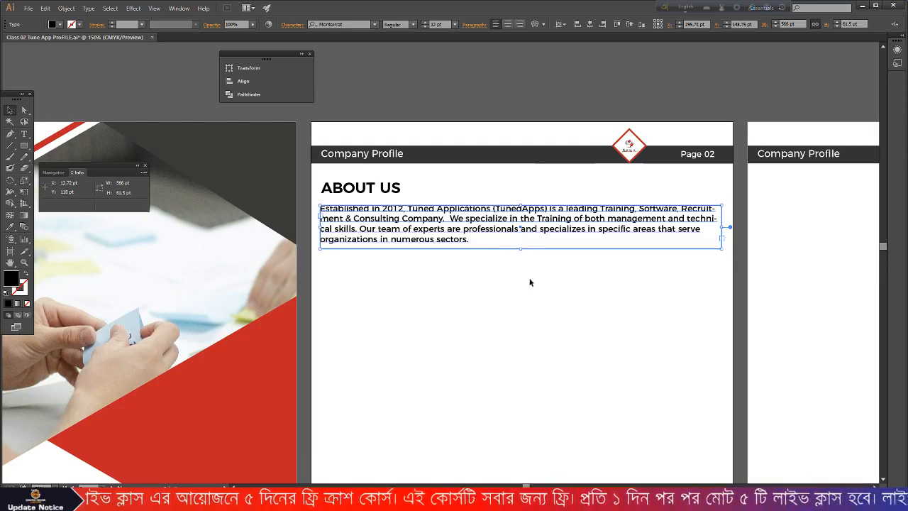
pyautogui.scroll(-2, 478, 262)
pyautogui.scroll(-1, 478, 260)
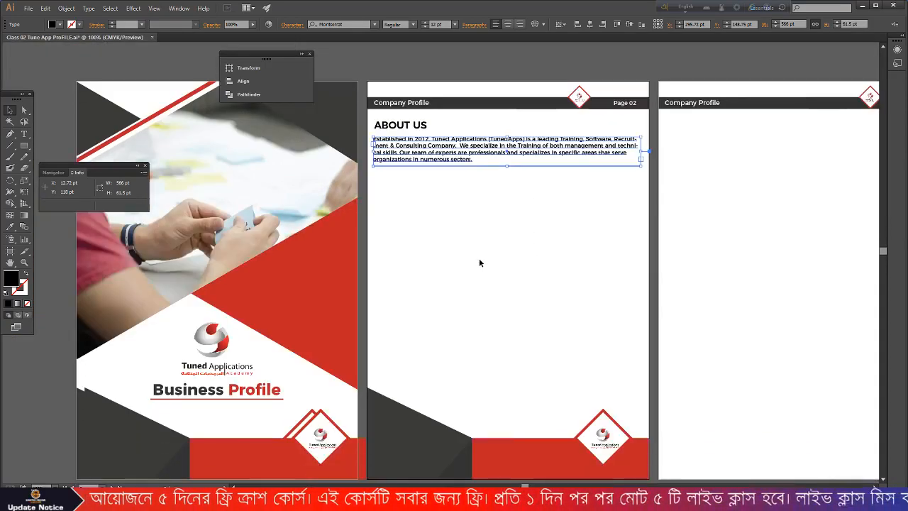
pyautogui.scroll(1, 483, 214)
pyautogui.click(481, 83)
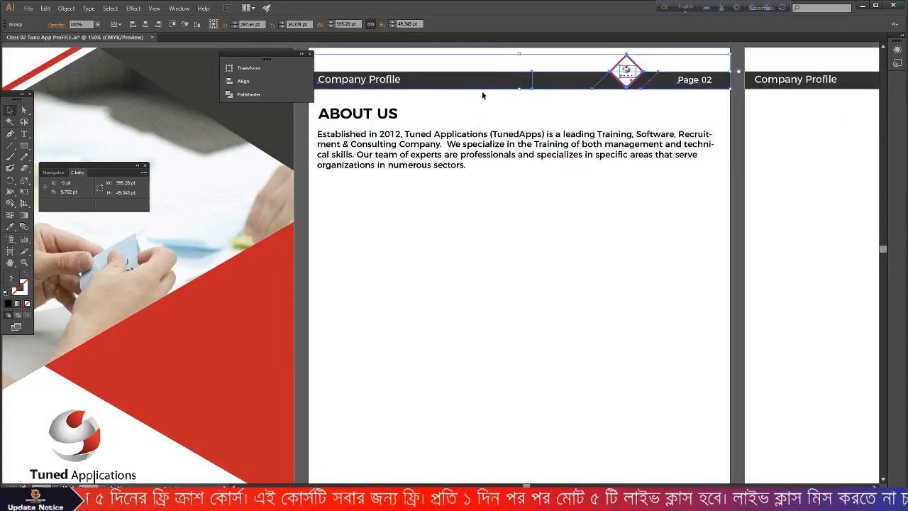
pyautogui.click(526, 110)
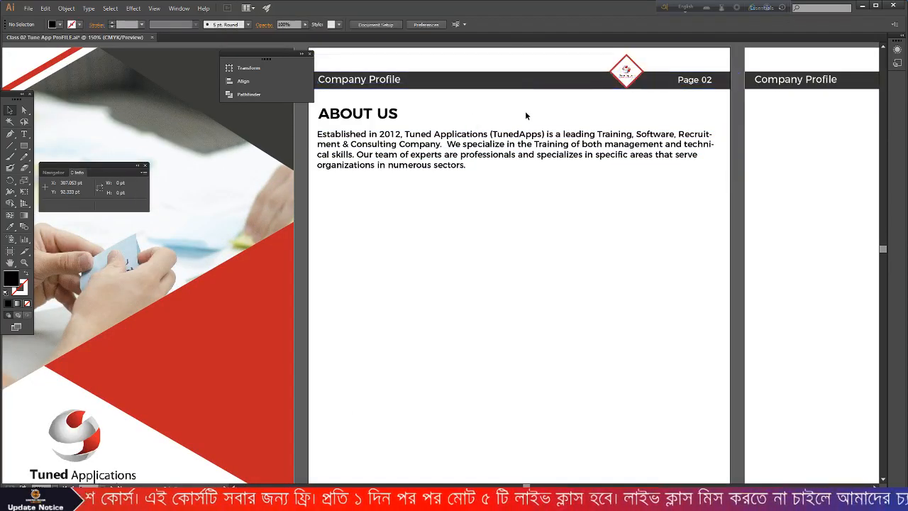
pyautogui.click(474, 156)
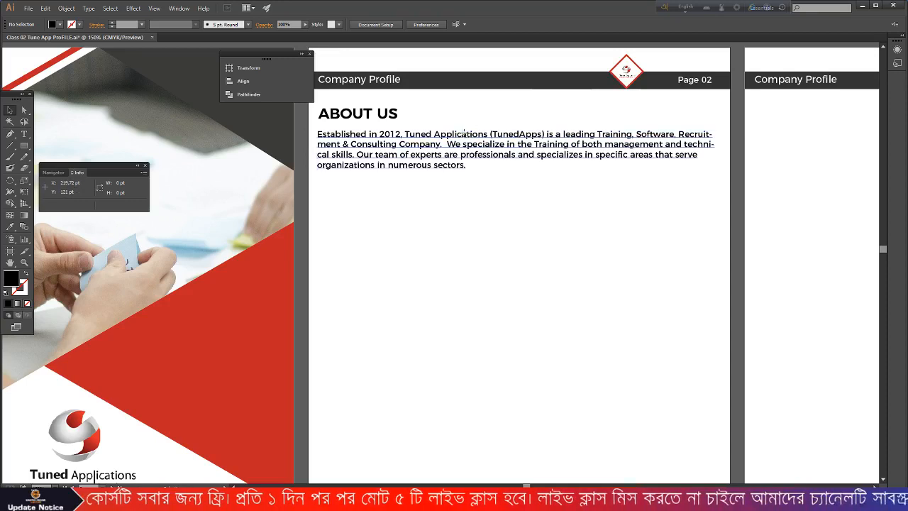
pyautogui.click(475, 25)
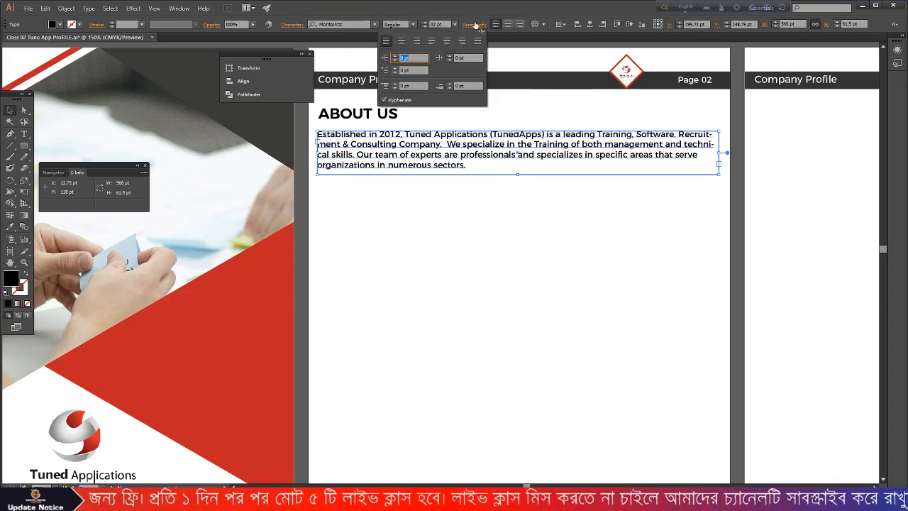
pyautogui.click(383, 100)
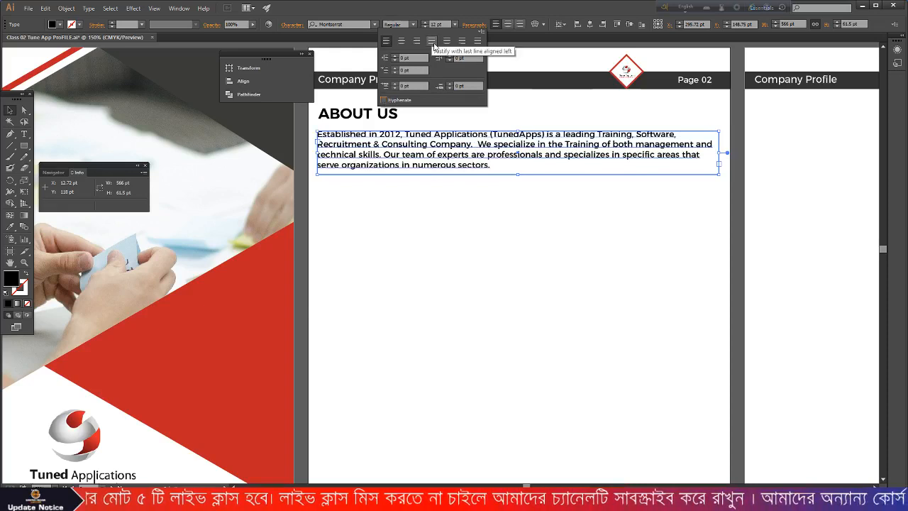
pyautogui.click(432, 41)
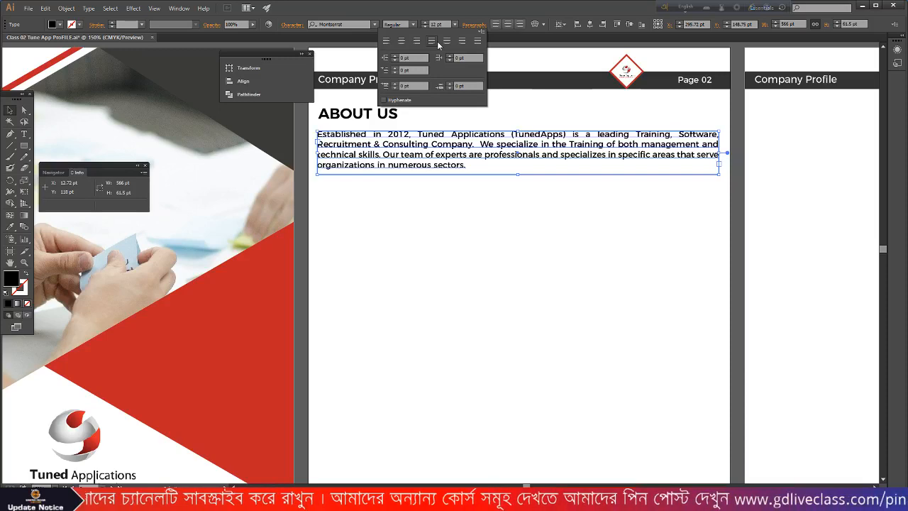
pyautogui.click(582, 207)
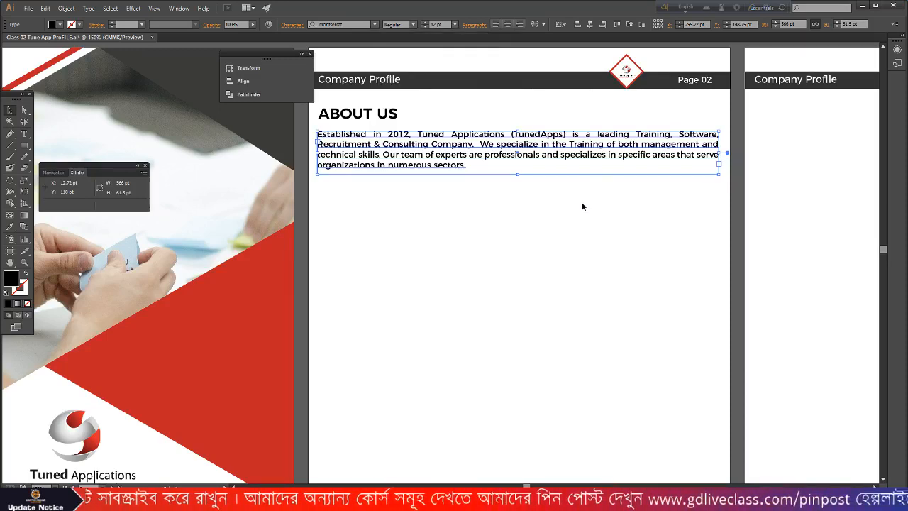
pyautogui.click(300, 151)
# - Move the ABOUT US heading closer to the paragraph and eyedropper the artwork's red onto it
pyautogui.scroll(2, 285, 149)
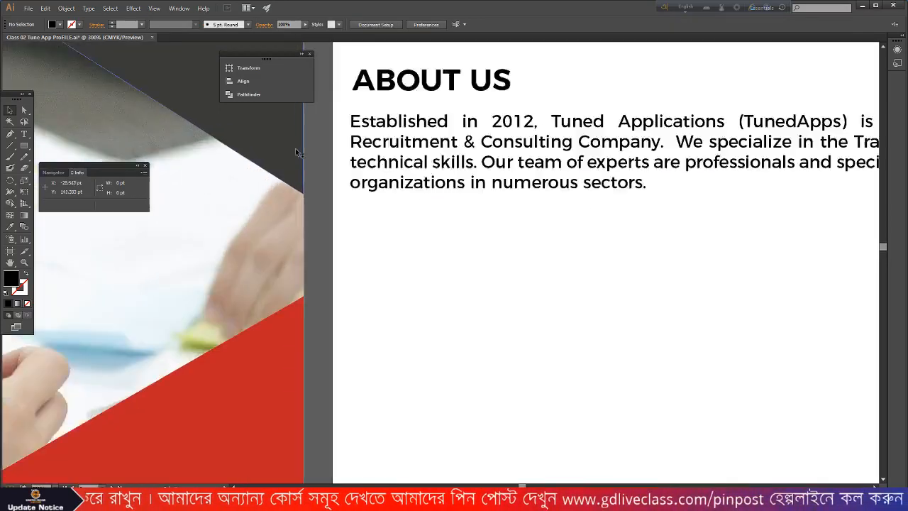
pyautogui.scroll(2, 292, 151)
pyautogui.click(383, 142)
pyautogui.moveTo(383, 141); pyautogui.dragTo(381, 157)
pyautogui.scroll(-1, 499, 156)
pyautogui.click(11, 227)
pyautogui.click(291, 386)
pyautogui.click(10, 110)
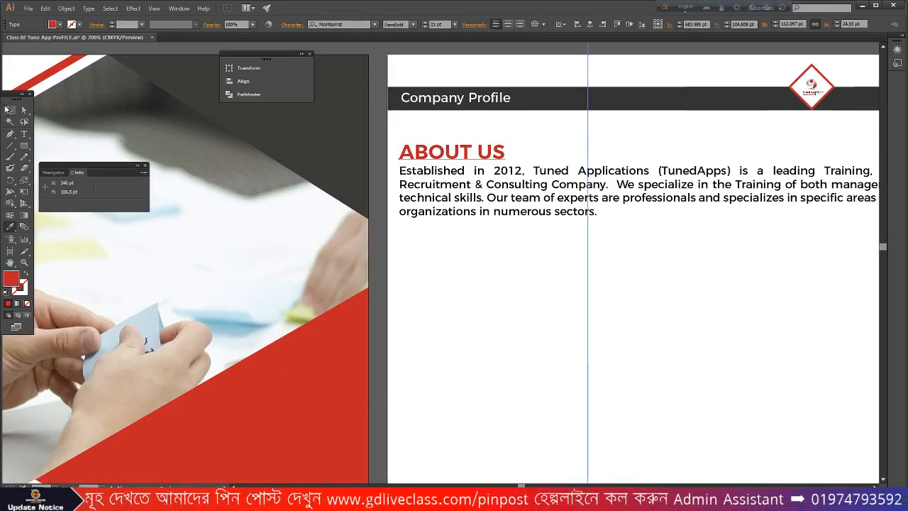
pyautogui.click(492, 237)
pyautogui.moveTo(441, 152); pyautogui.dragTo(441, 144)
# - Alt-drag a copy of the About Us paragraph just below the original
pyautogui.click(463, 205)
pyautogui.click(476, 242)
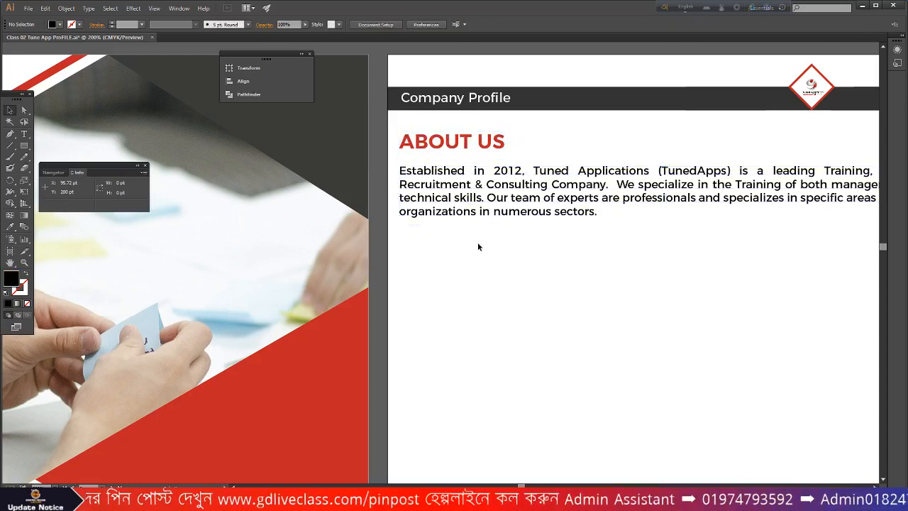
pyautogui.scroll(-2, 477, 241)
pyautogui.click(480, 226)
pyautogui.scroll(-1, 493, 226)
pyautogui.moveTo(493, 171)
pyautogui.mouseDown()
pyautogui.moveTo(494, 215)
pyautogui.moveTo(495, 178)
pyautogui.mouseUp()
pyautogui.scroll(2, 492, 216)
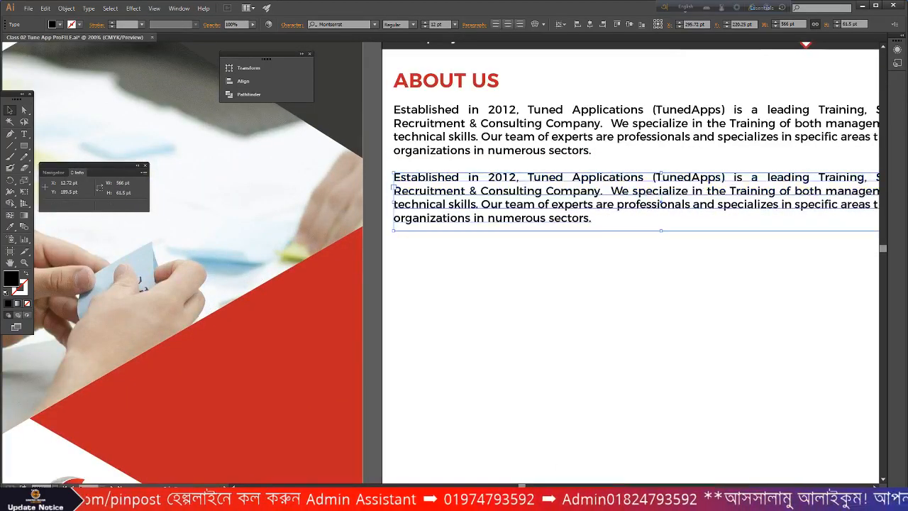
# - Copy Word's second paragraph, 'We work together with companies…'
pyautogui.hotkey('alt', 'Tab')
pyautogui.click(353, 316)
pyautogui.moveTo(353, 317); pyautogui.dragTo(252, 245)
pyautogui.rightClick(267, 253)
pyautogui.click(286, 269)
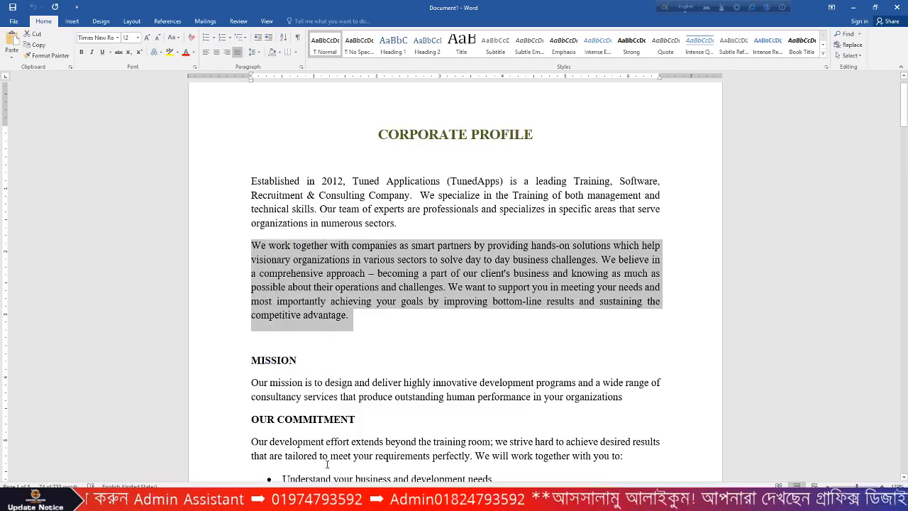
# - Replace the duplicate paragraph's text with the copied one and lengthen its frame to show every line
pyautogui.hotkey('alt', 'Tab')
pyautogui.doubleClick(461, 211)
pyautogui.hotkey('ctrl', 'a')
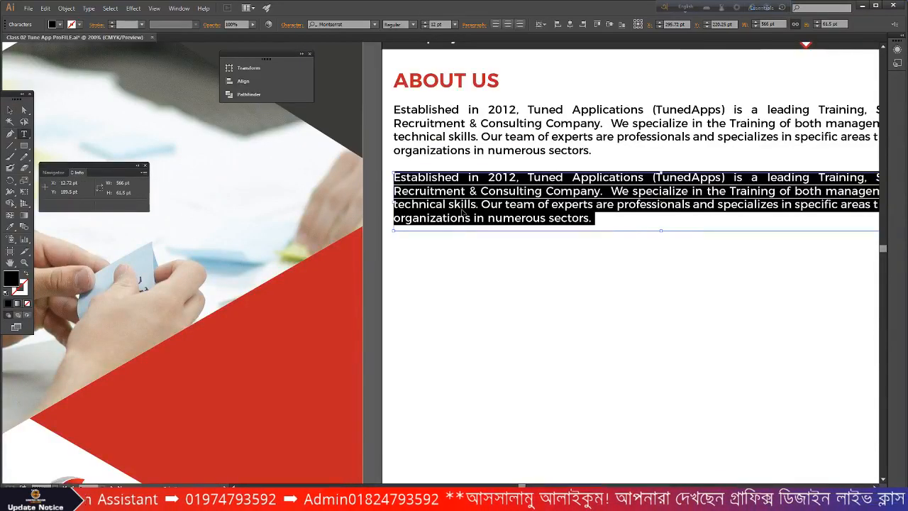
pyautogui.hotkey('ctrl', 'v')
pyautogui.click(10, 110)
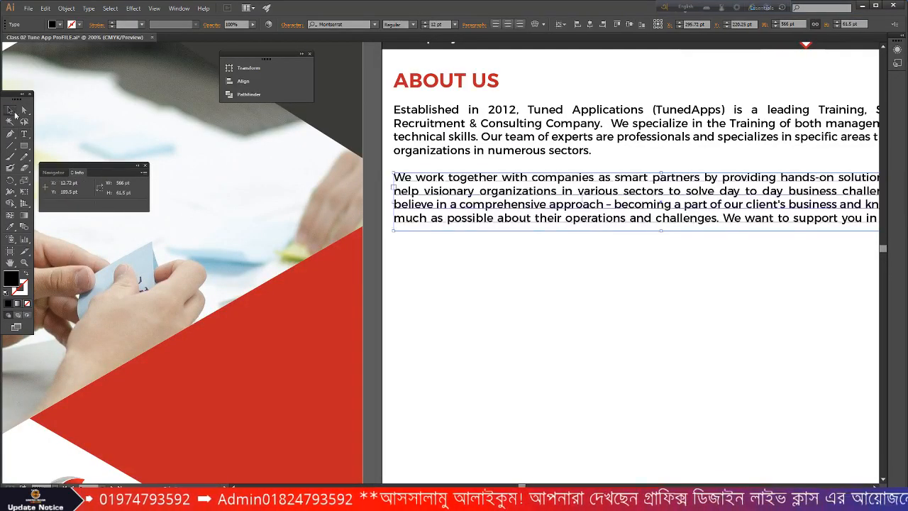
pyautogui.hotkey('ctrl', '-')
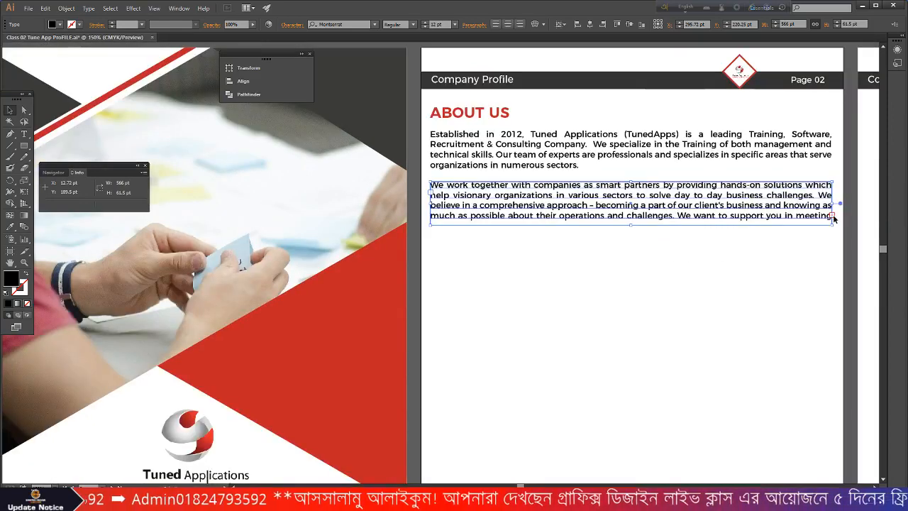
pyautogui.moveTo(631, 226); pyautogui.dragTo(631, 247)
pyautogui.click(546, 276)
# - Zoom out and back in to review page 02's heading and two paragraphs
pyautogui.scroll(-3, 539, 280)
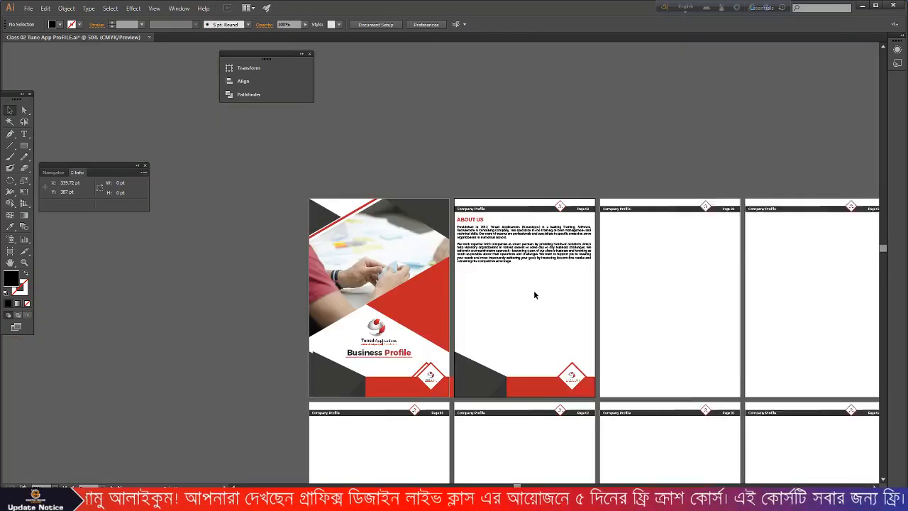
pyautogui.scroll(-1, 537, 284)
pyautogui.scroll(1, 537, 283)
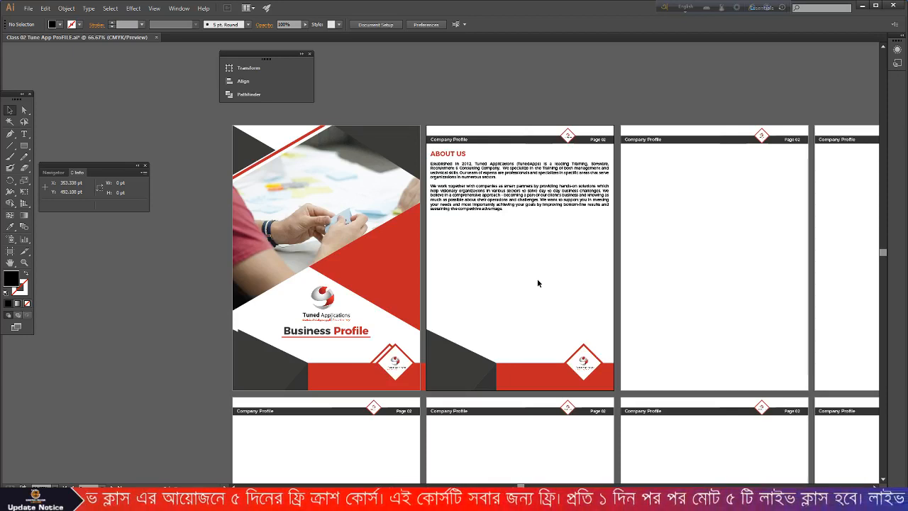
pyautogui.scroll(2, 537, 277)
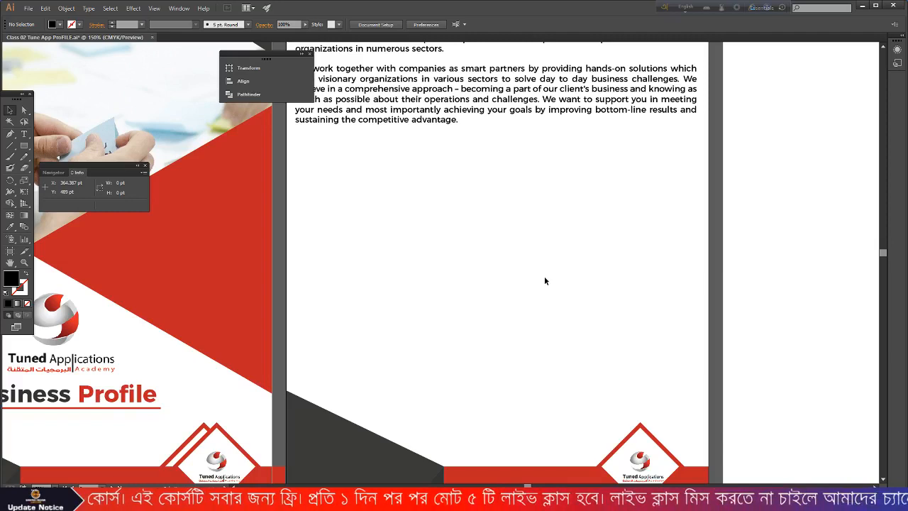
pyautogui.scroll(-1, 545, 280)
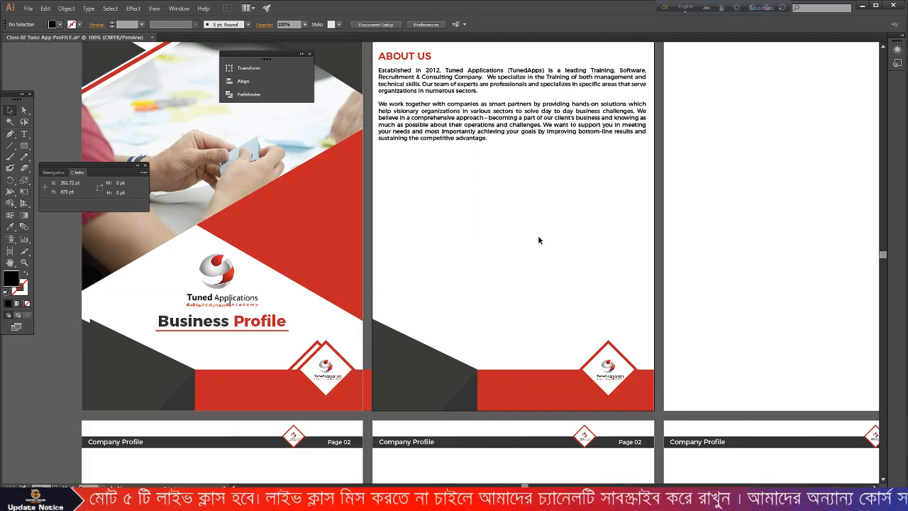
# - Minimize Illustrator, Word and File Explorer to bring the browser forward
pyautogui.click(861, 8)
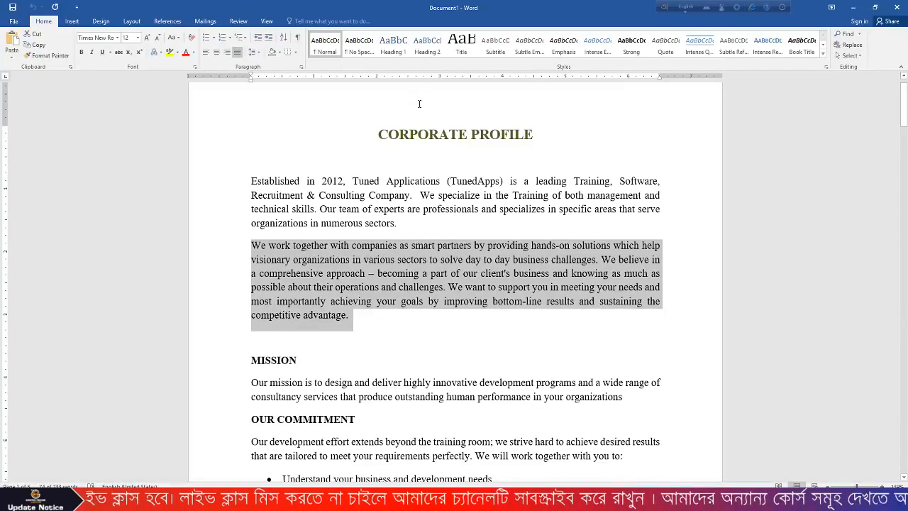
pyautogui.click(855, 8)
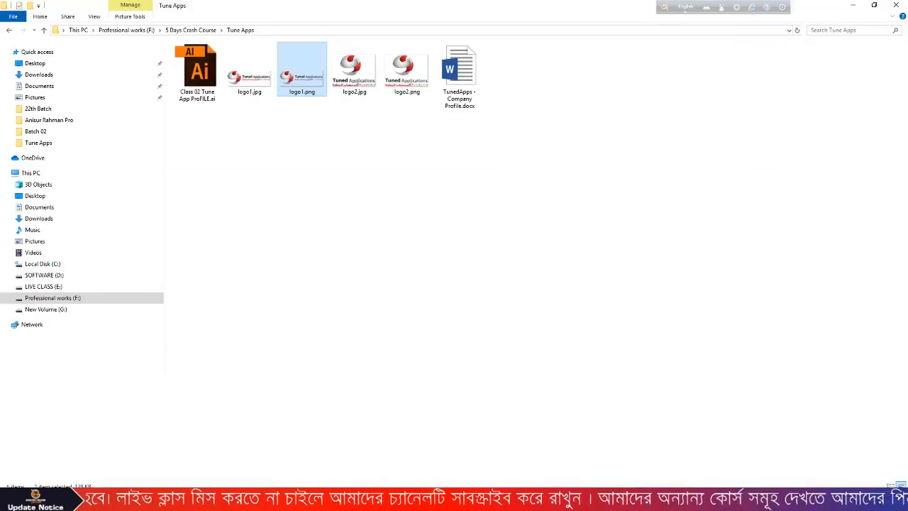
pyautogui.click(852, 5)
pyautogui.scroll(-3, 374, 287)
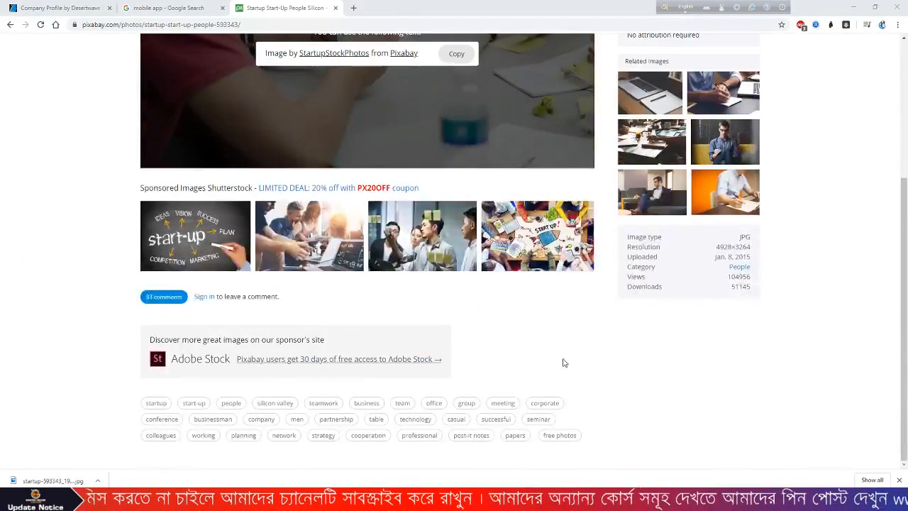
pyautogui.scroll(3, 571, 365)
# - Go back to Pixabay's 'it company' search results and scroll further down the image grid
pyautogui.hotkey('alt', 'Left')
pyautogui.scroll(-3, 391, 191)
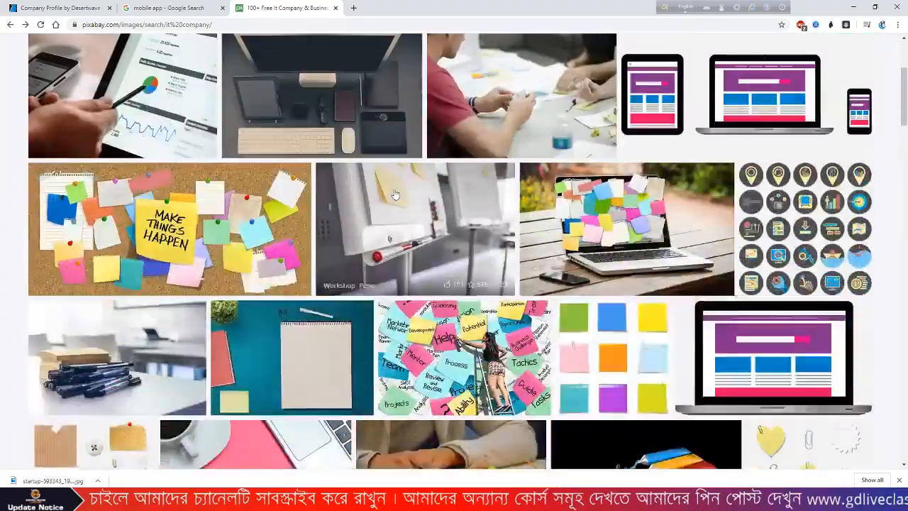
pyautogui.scroll(-4, 691, 276)
pyautogui.scroll(-3, 692, 276)
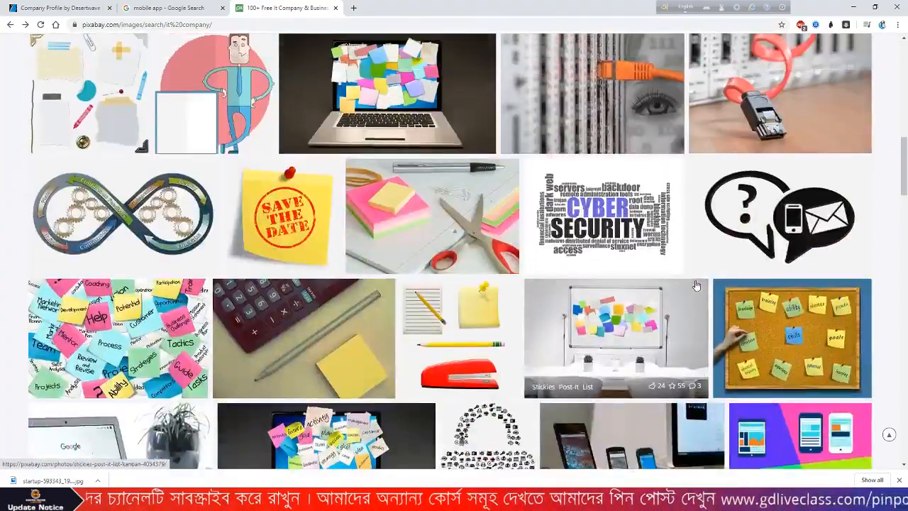
pyautogui.scroll(-3, 696, 285)
pyautogui.scroll(-4, 695, 286)
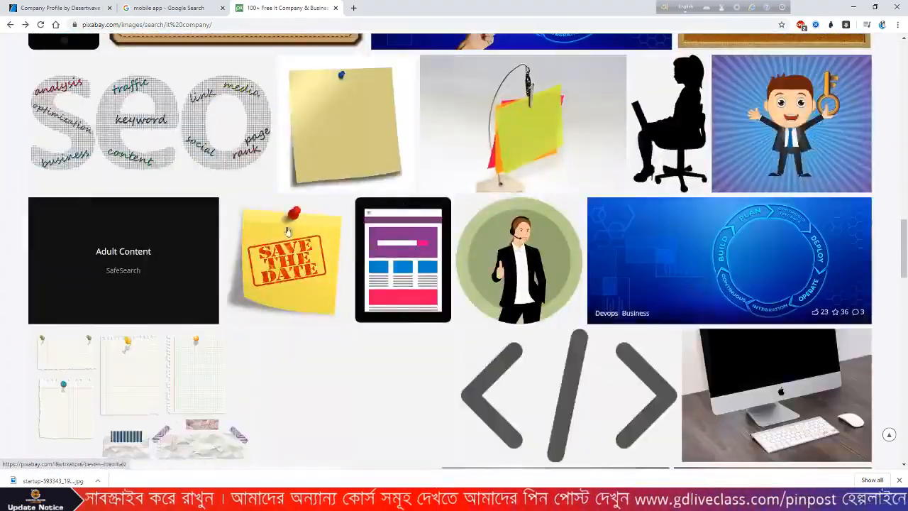
pyautogui.scroll(10, 695, 286)
# - Search Google for 'TECHNOLOGY COMPANY' in a new tab and browse its image results
pyautogui.click(353, 7)
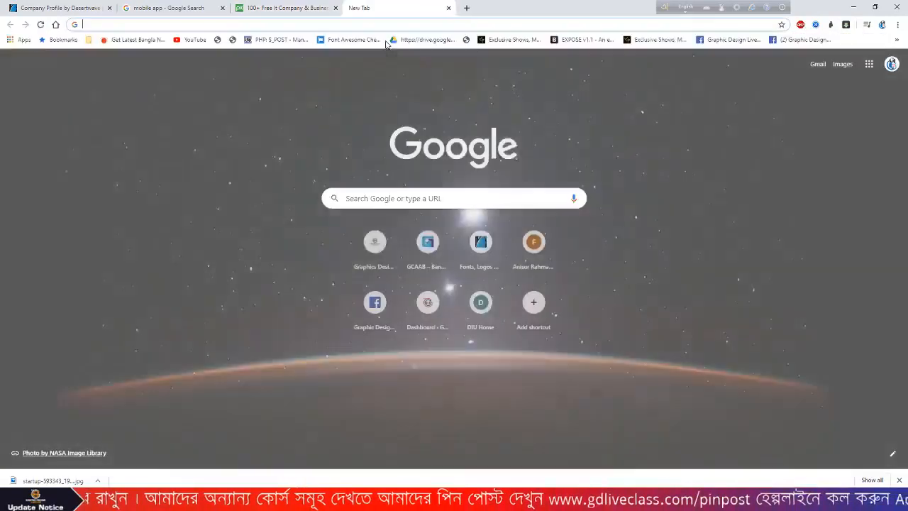
pyautogui.write('TECHN')
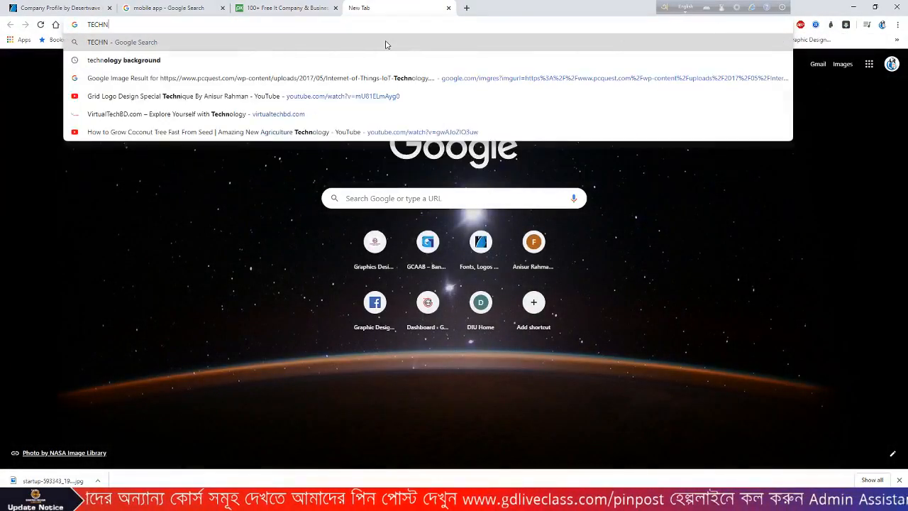
pyautogui.write('OLOGY ')
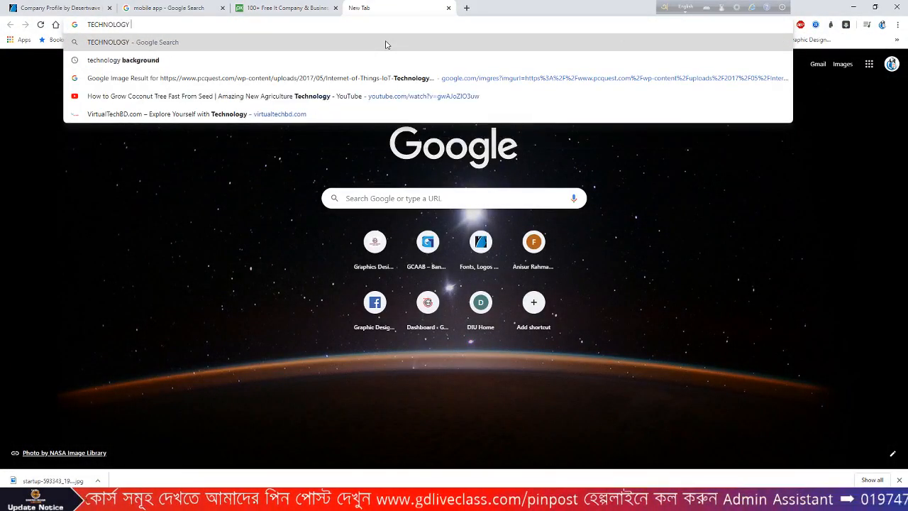
pyautogui.write('COMPANY')
pyautogui.press('Return')
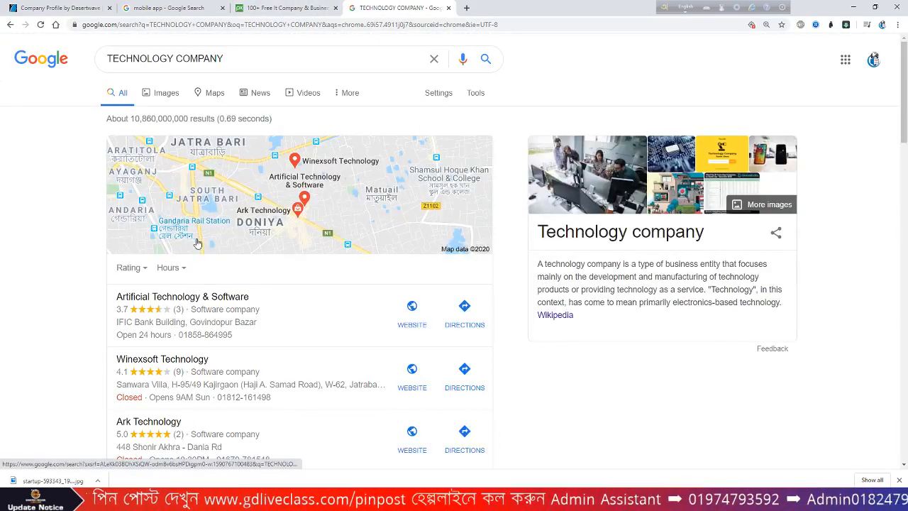
pyautogui.click(165, 97)
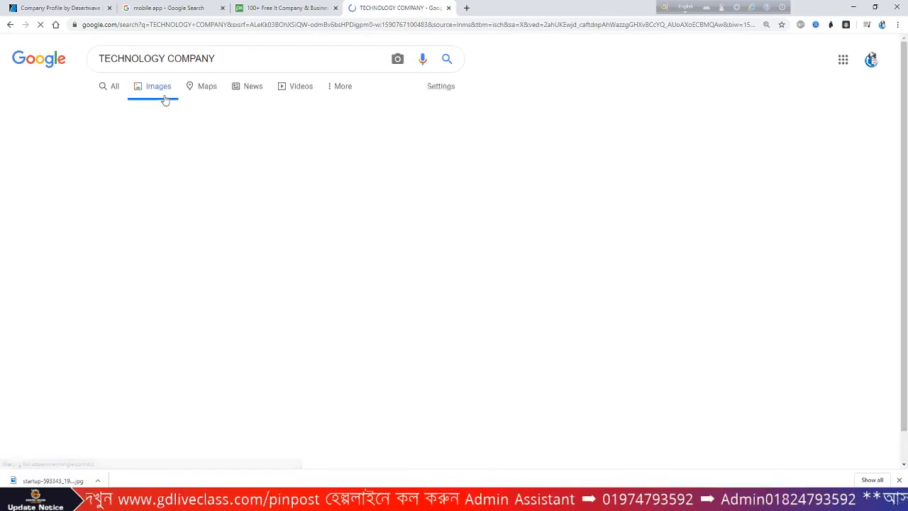
pyautogui.scroll(-2, 579, 270)
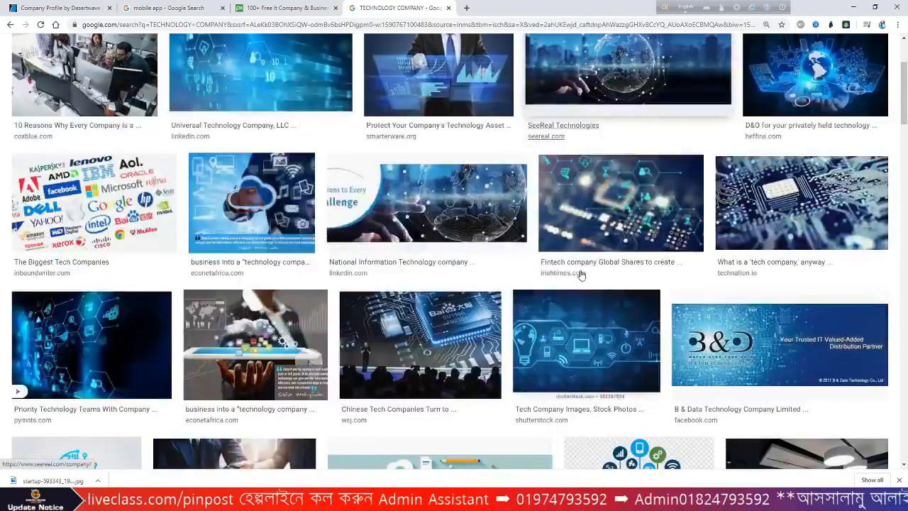
pyautogui.scroll(-4, 574, 276)
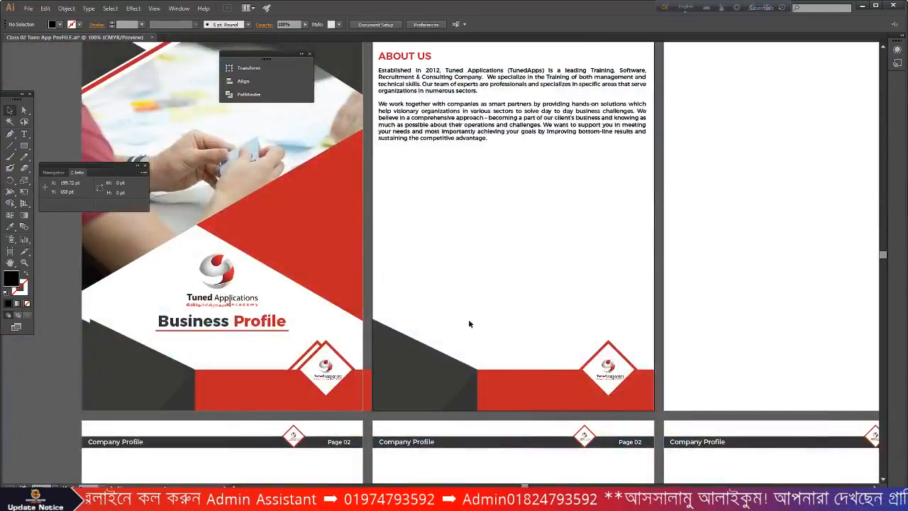
# - Zoom around the About Us artboard to check it, then minimize Illustrator
pyautogui.scroll(2, 380, 170)
pyautogui.scroll(2, 380, 170)
pyautogui.scroll(1, 380, 170)
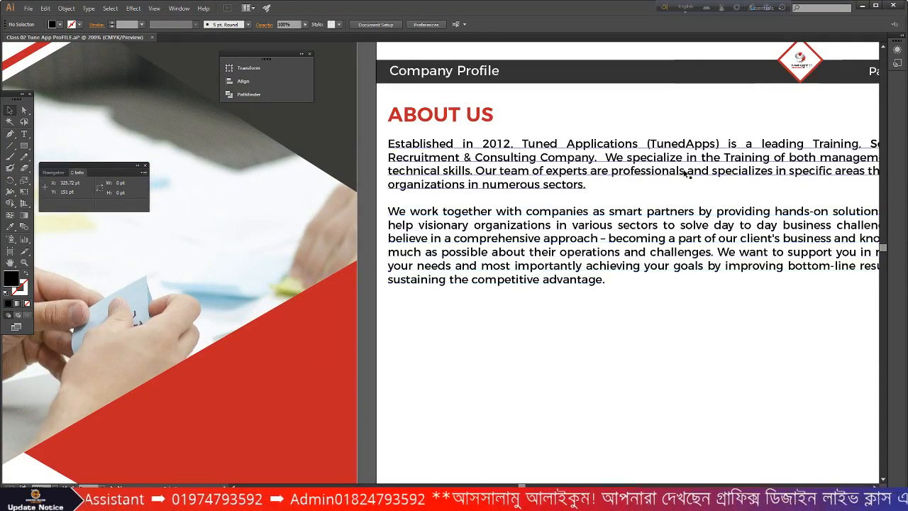
pyautogui.scroll(-1, 667, 174)
pyautogui.scroll(2, 773, 234)
pyautogui.scroll(-1, 837, 156)
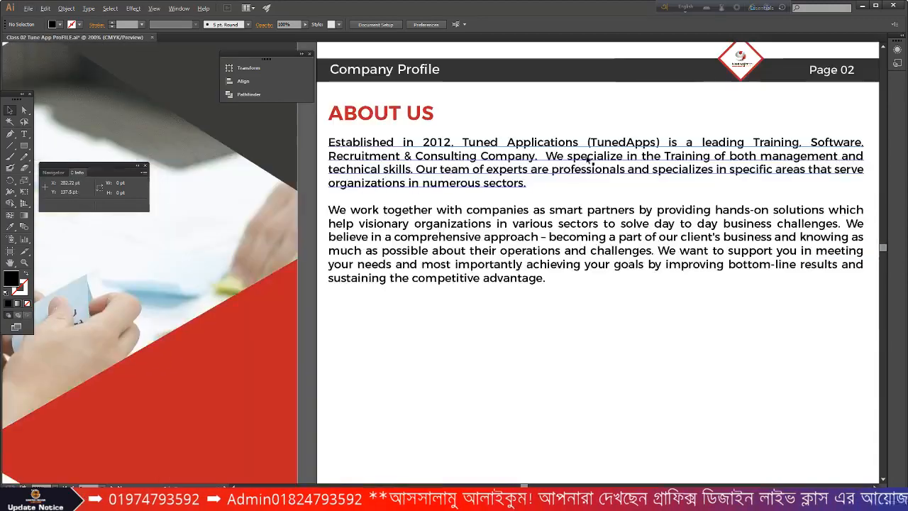
pyautogui.click(862, 5)
pyautogui.scroll(3, 514, 236)
# - Search Google Images for 'SOFTWARE DEVELOPMENT COMPANY' in a new tab and scroll the results
pyautogui.scroll(-3, 514, 236)
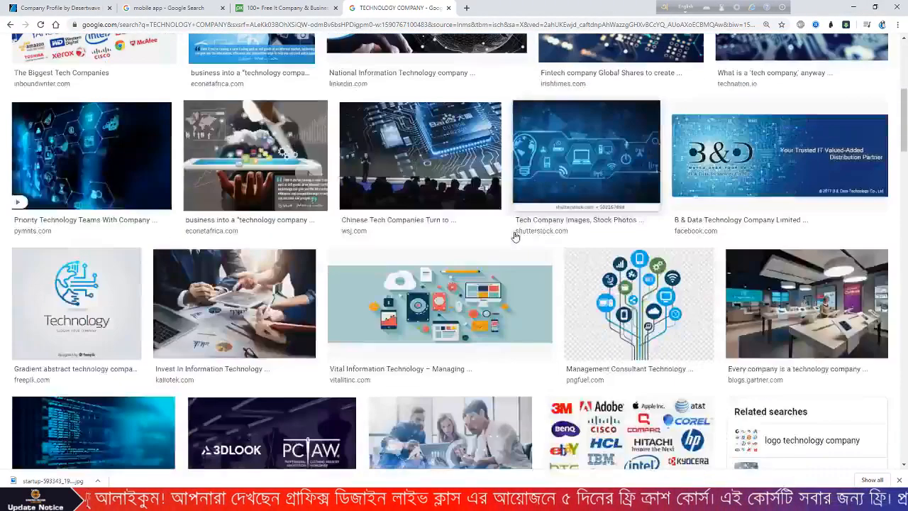
pyautogui.scroll(5, 515, 236)
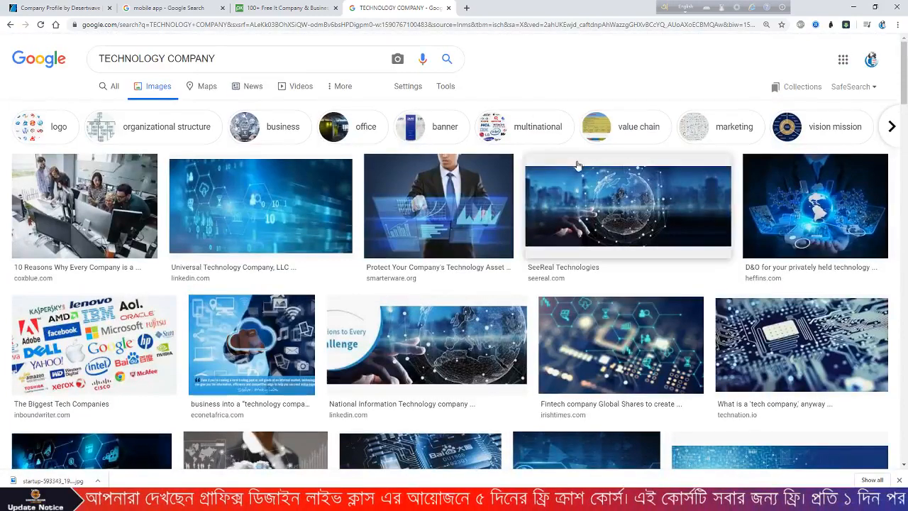
pyautogui.click(464, 7)
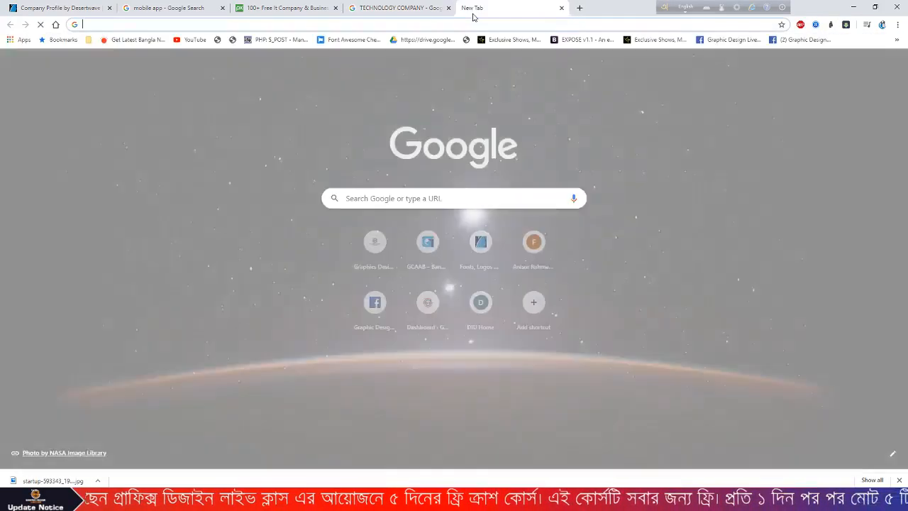
pyautogui.write('sofTWAR')
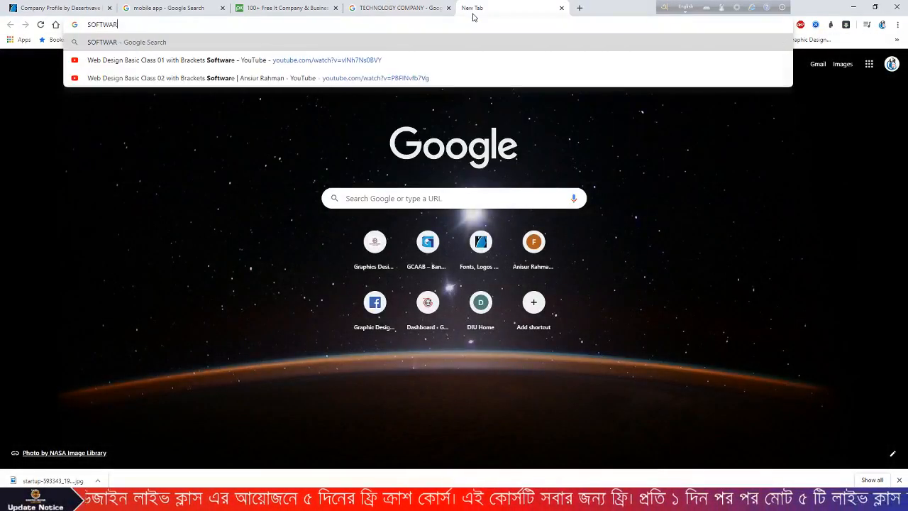
pyautogui.write('E DEVELOPMENT COMPANY')
pyautogui.press('Return')
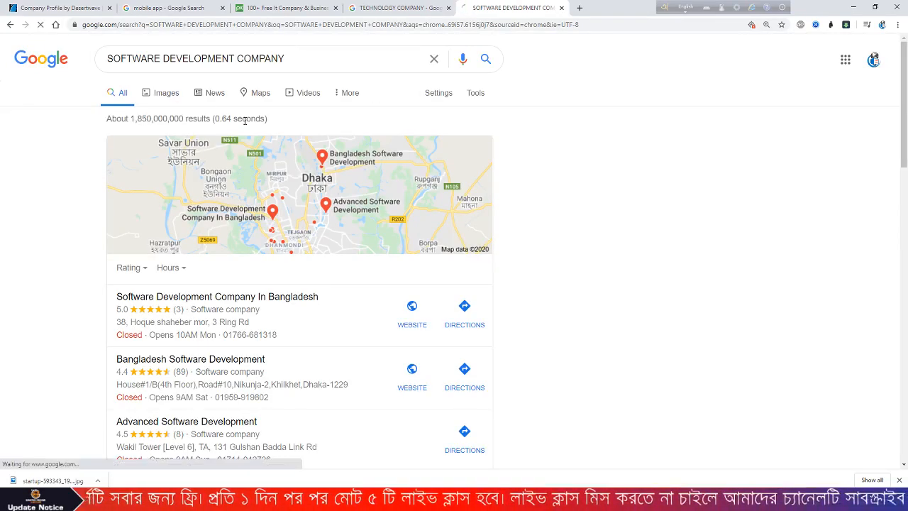
pyautogui.click(176, 93)
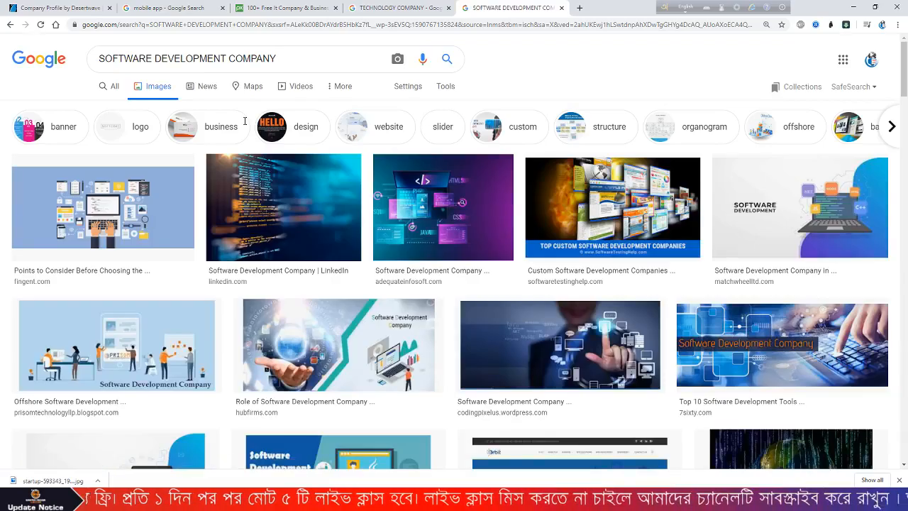
pyautogui.scroll(-2, 342, 148)
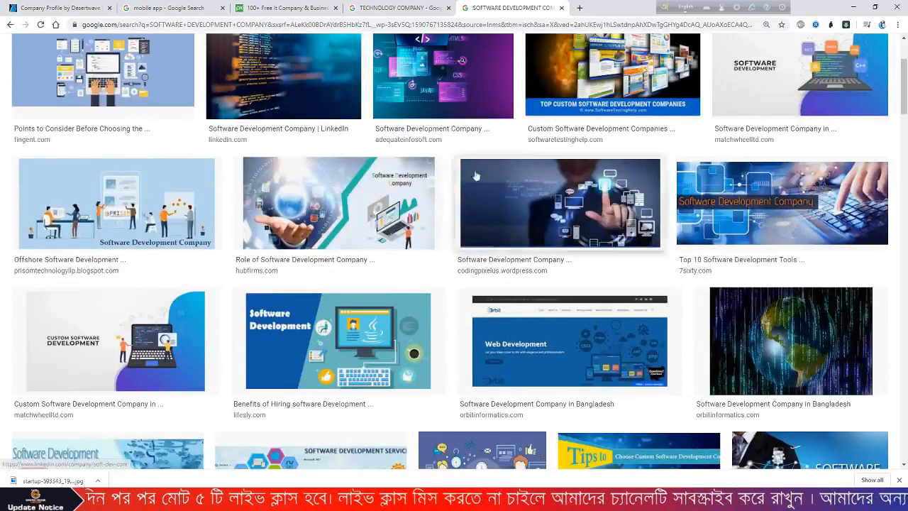
pyautogui.scroll(-3, 488, 182)
pyautogui.scroll(-5, 488, 181)
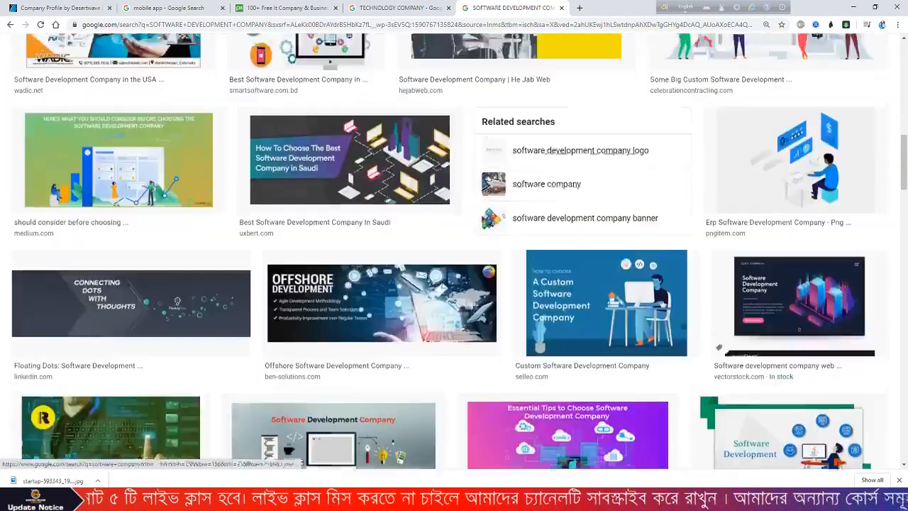
pyautogui.scroll(-6, 488, 181)
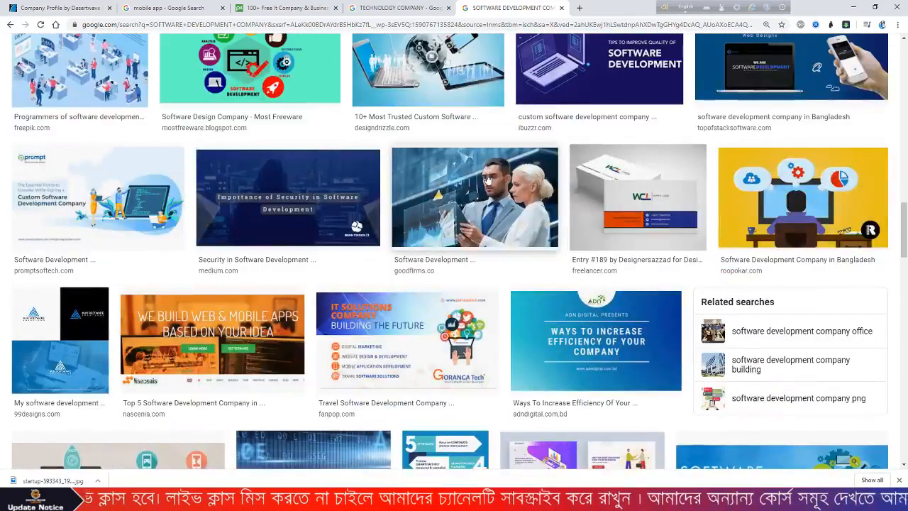
# - Preview several results and copy BusinessEx's businessman-with-floating-devices image
pyautogui.click(470, 204)
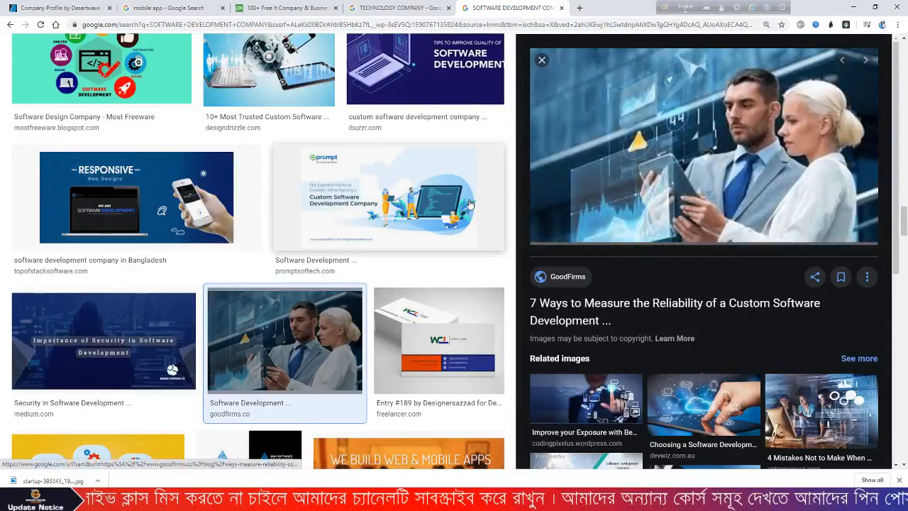
pyautogui.scroll(-2, 470, 204)
pyautogui.scroll(-3, 819, 375)
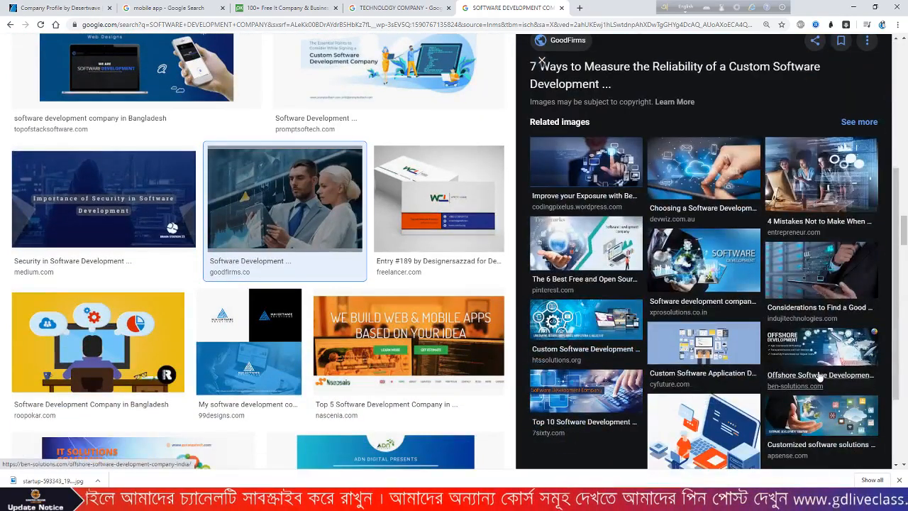
pyautogui.click(819, 287)
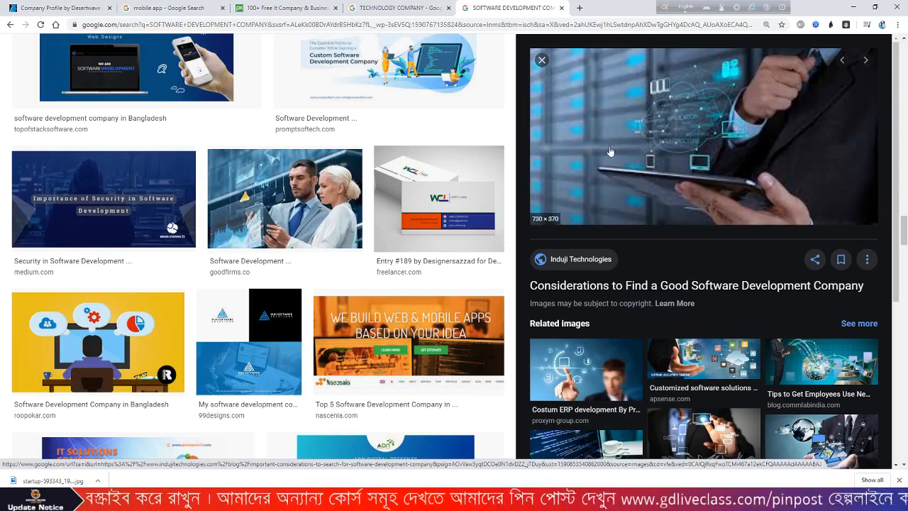
pyautogui.scroll(-1, 775, 197)
pyautogui.click(806, 349)
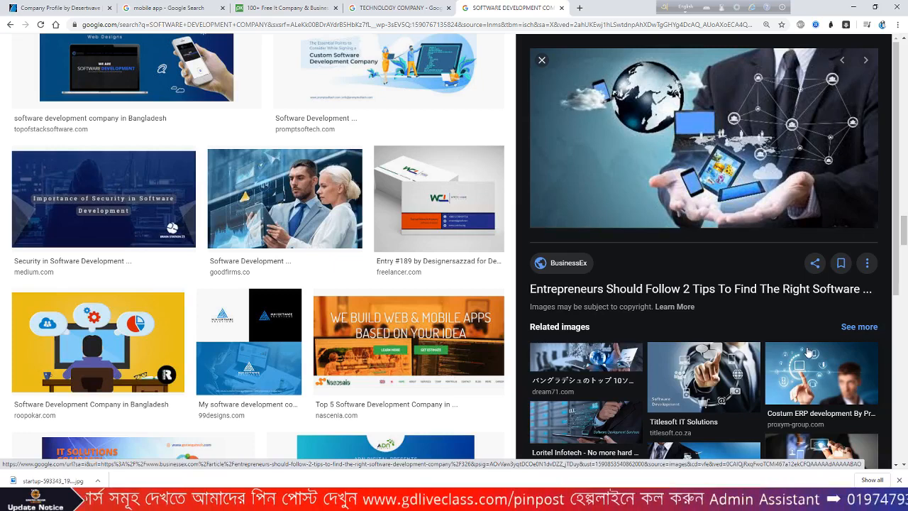
pyautogui.scroll(1, 796, 232)
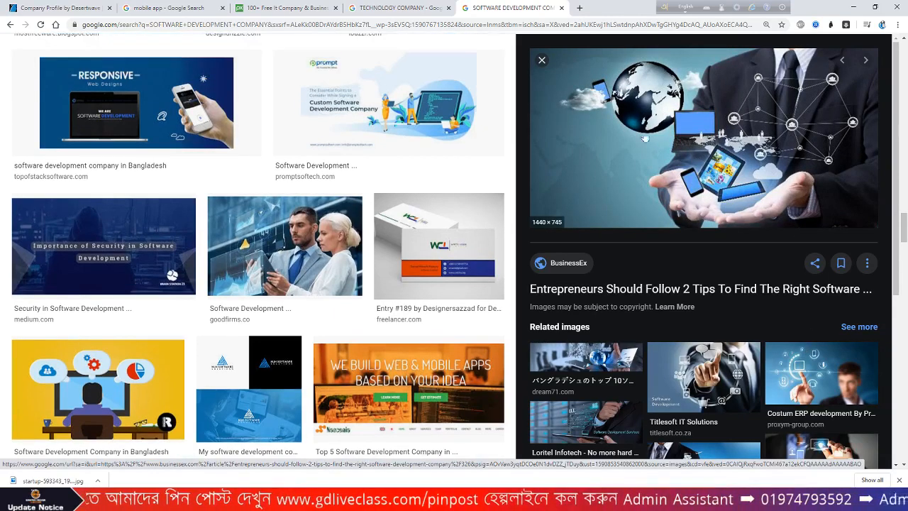
pyautogui.rightClick(594, 159)
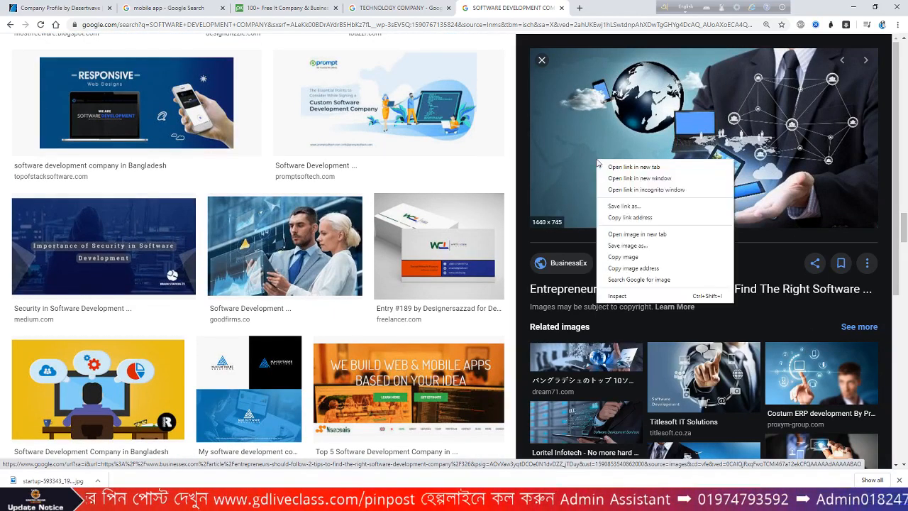
pyautogui.click(636, 262)
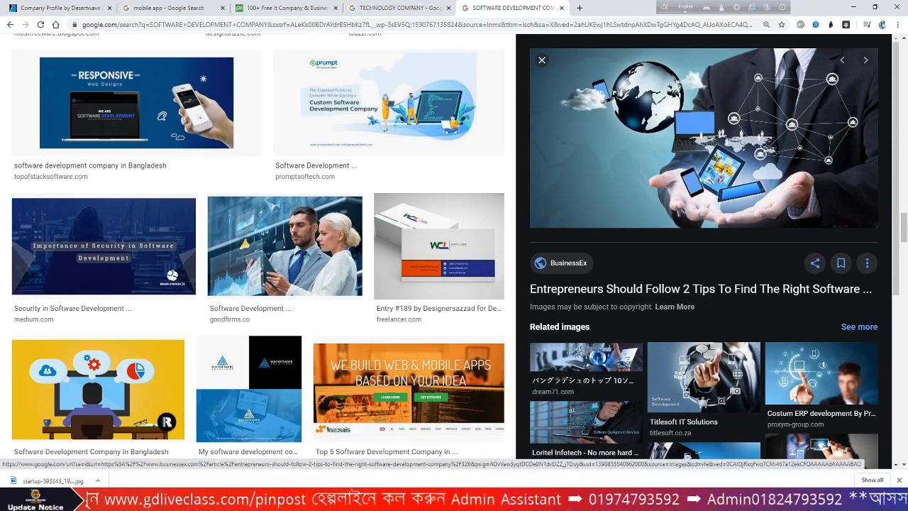
pyautogui.hotkey('alt', 'Tab')
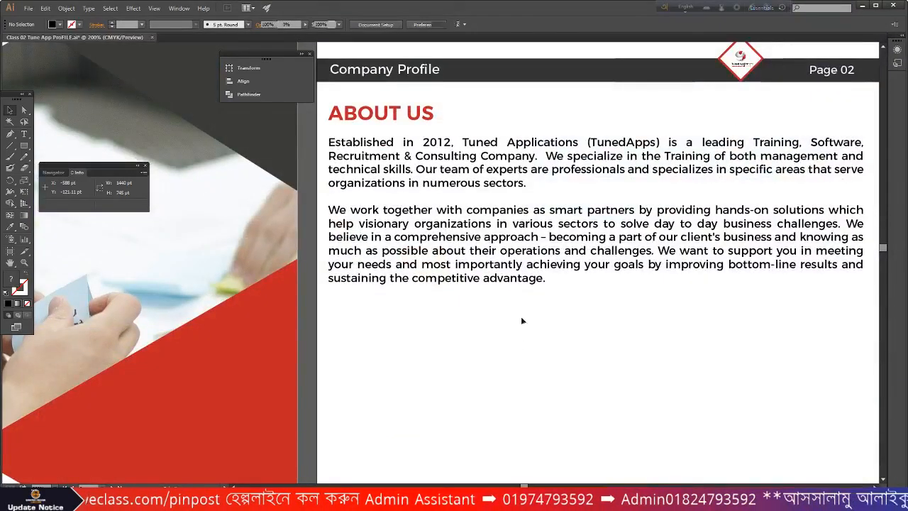
# - Paste the businessman photo below the About Us text, scale it to the page and centre it horizontally
pyautogui.hotkey('ctrl', 'v')
pyautogui.hotkey('ctrl', '-')
pyautogui.hotkey('ctrl', '-')
pyautogui.hotkey('ctrl', '-')
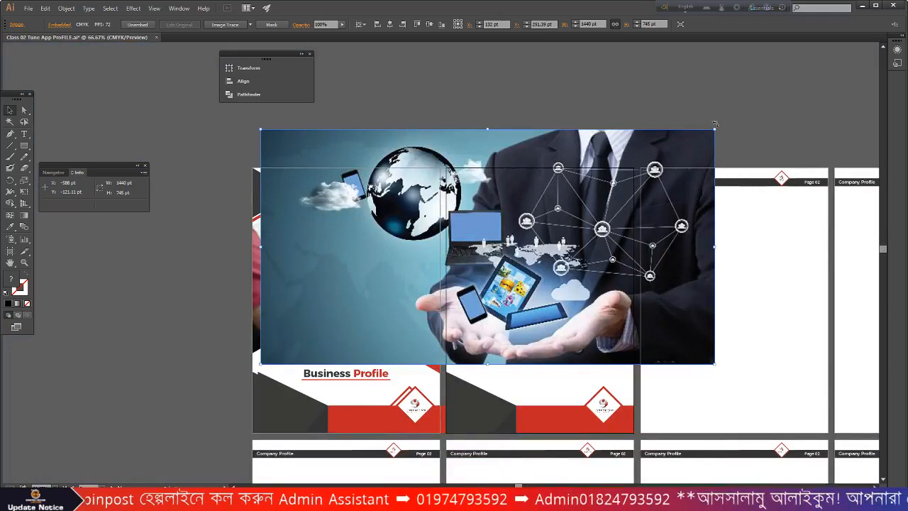
pyautogui.moveTo(715, 130); pyautogui.dragTo(573, 202)
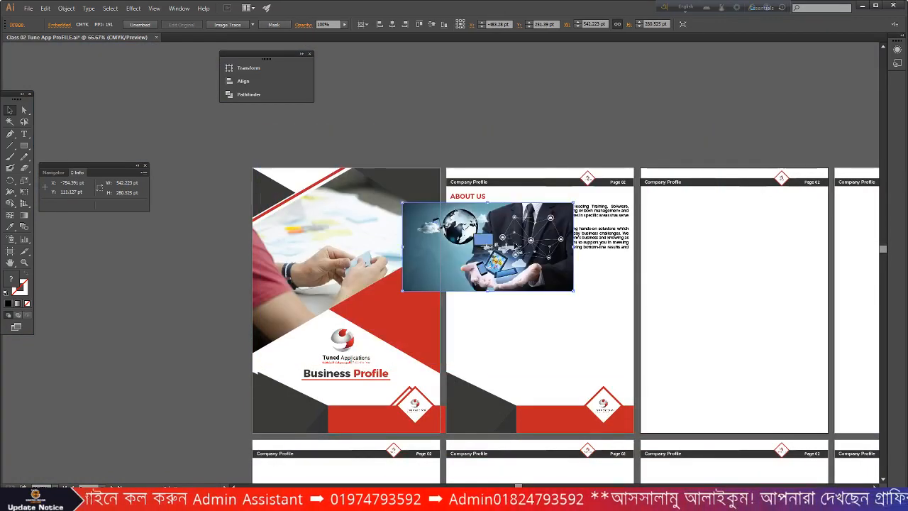
pyautogui.moveTo(558, 310); pyautogui.dragTo(566, 313)
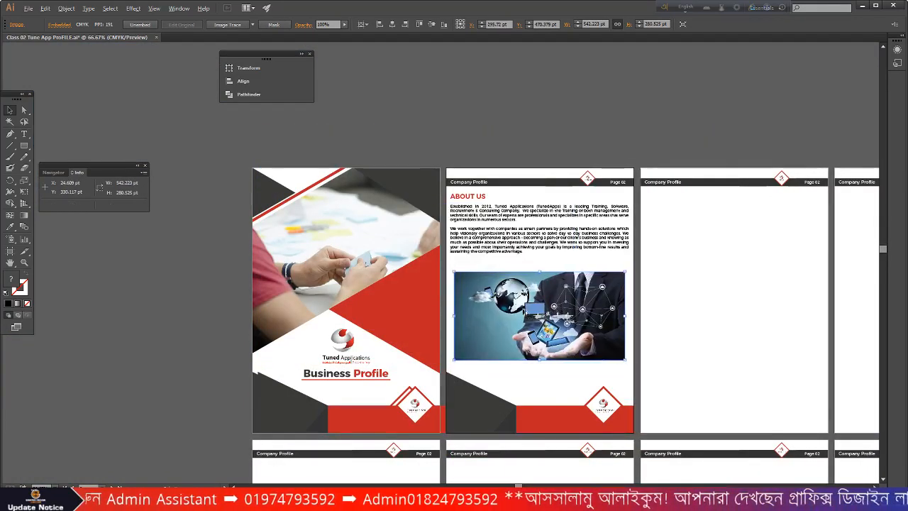
pyautogui.scroll(1, 522, 310)
pyautogui.scroll(-1, 523, 310)
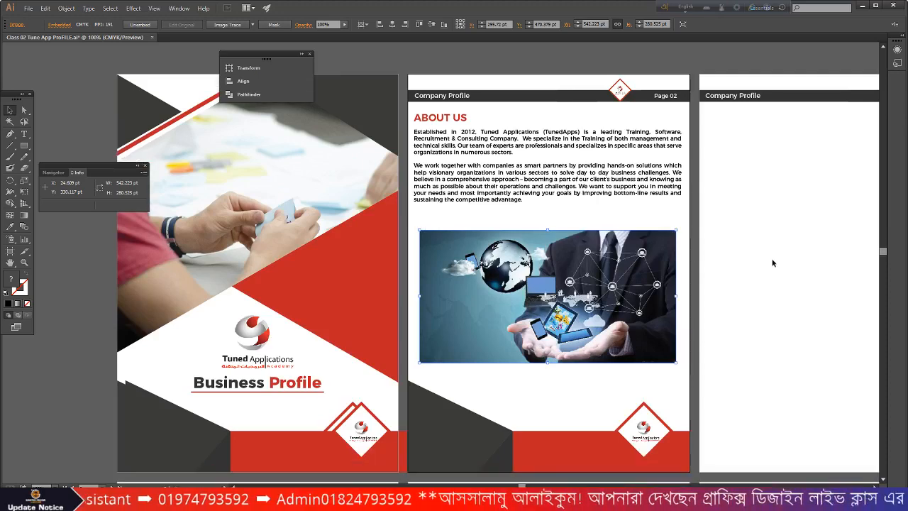
pyautogui.click(396, 26)
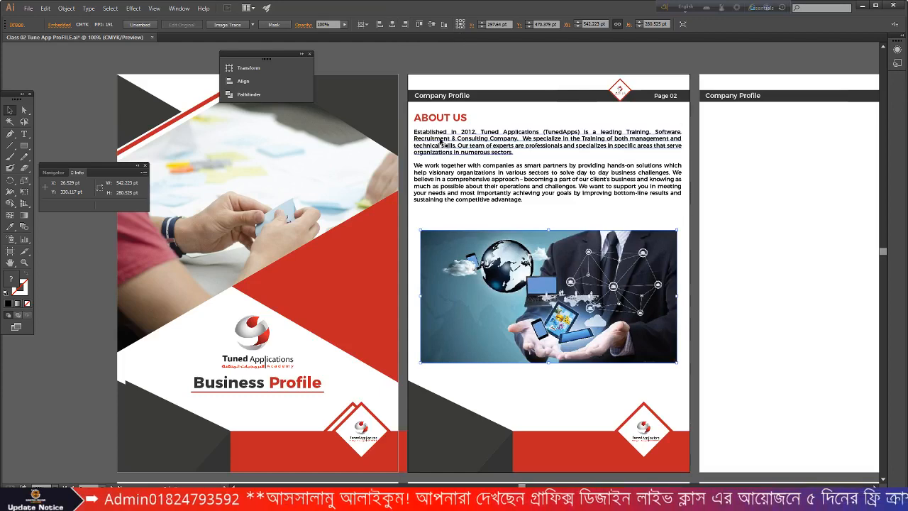
pyautogui.scroll(-1, 512, 196)
pyautogui.scroll(1, 630, 246)
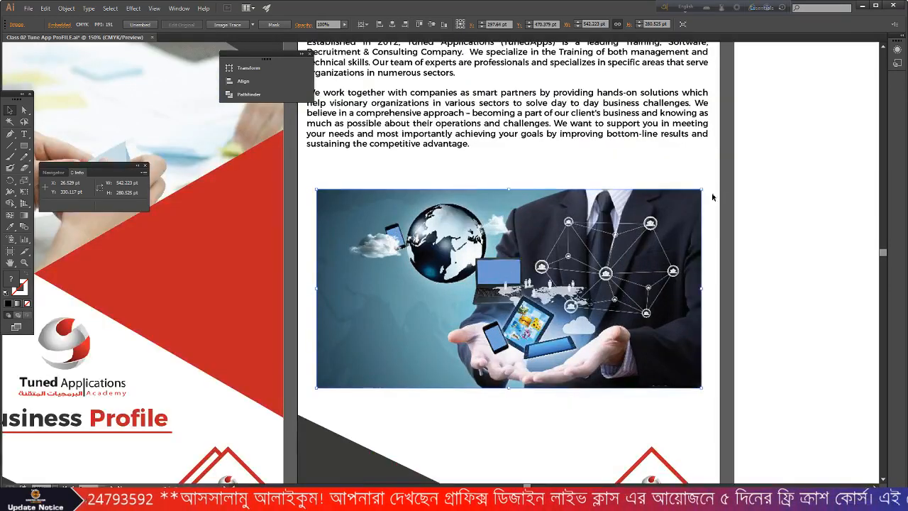
pyautogui.moveTo(703, 193); pyautogui.dragTo(753, 183)
pyautogui.click(775, 200)
# - Shrink the photo slightly within the page and draw a narrow rectangle beside its left edge
pyautogui.scroll(-1, 775, 199)
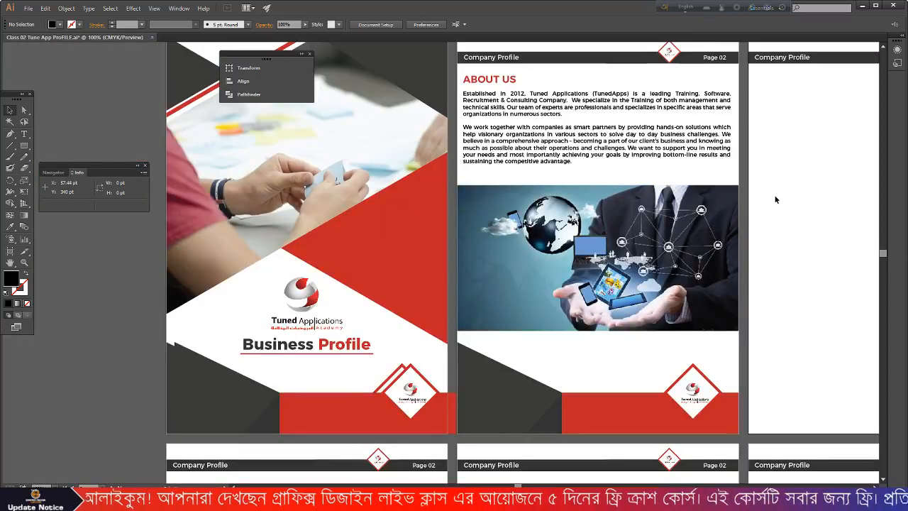
pyautogui.click(669, 225)
pyautogui.moveTo(738, 185); pyautogui.dragTo(733, 192)
pyautogui.click(740, 213)
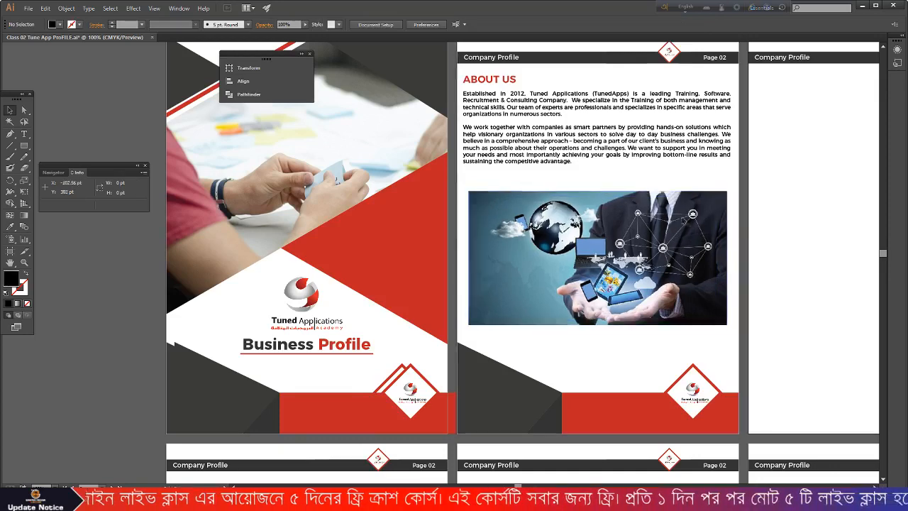
pyautogui.scroll(1, 452, 228)
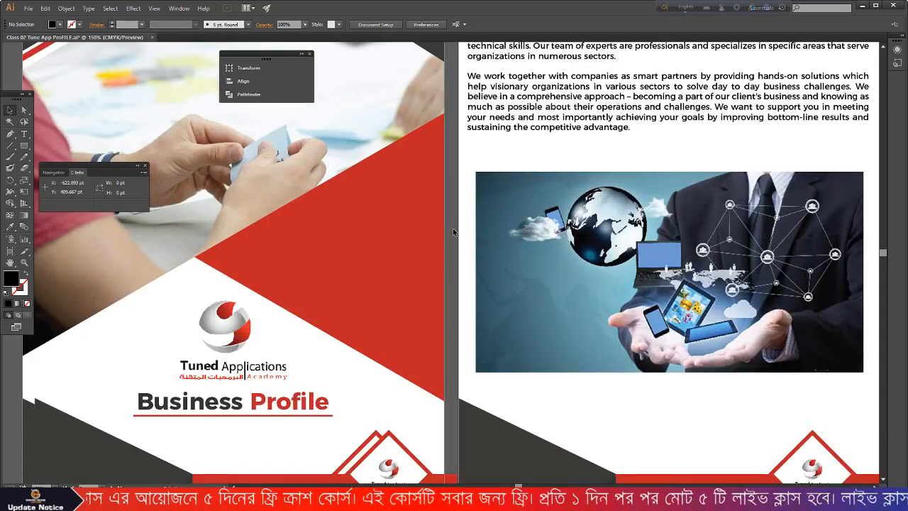
pyautogui.scroll(-1, 453, 227)
pyautogui.click(25, 146)
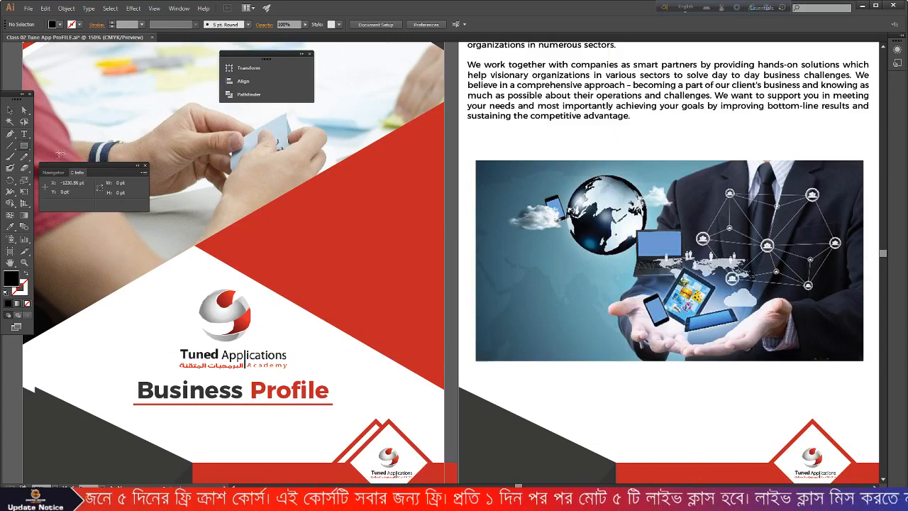
pyautogui.moveTo(461, 144); pyautogui.dragTo(478, 210)
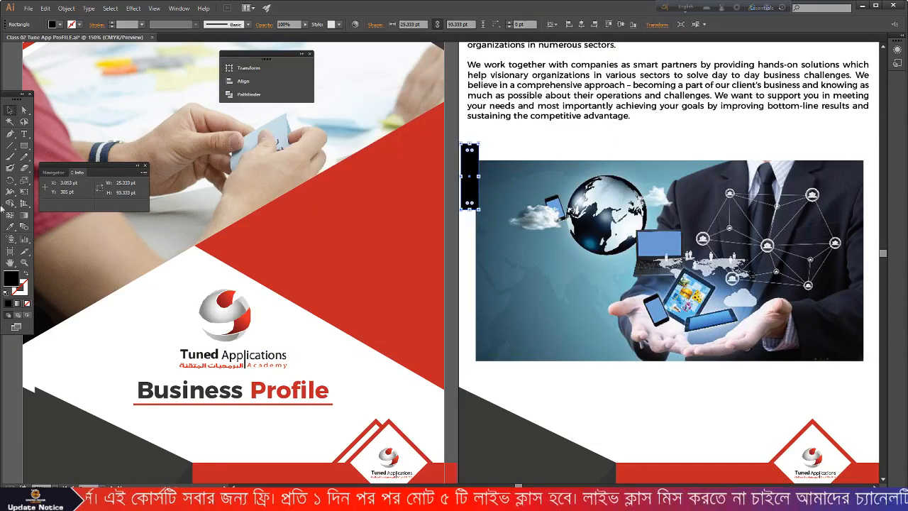
# - Eyedropper the background's red into the rectangle and widen it to the left
pyautogui.click(10, 227)
pyautogui.click(361, 251)
pyautogui.press('v')
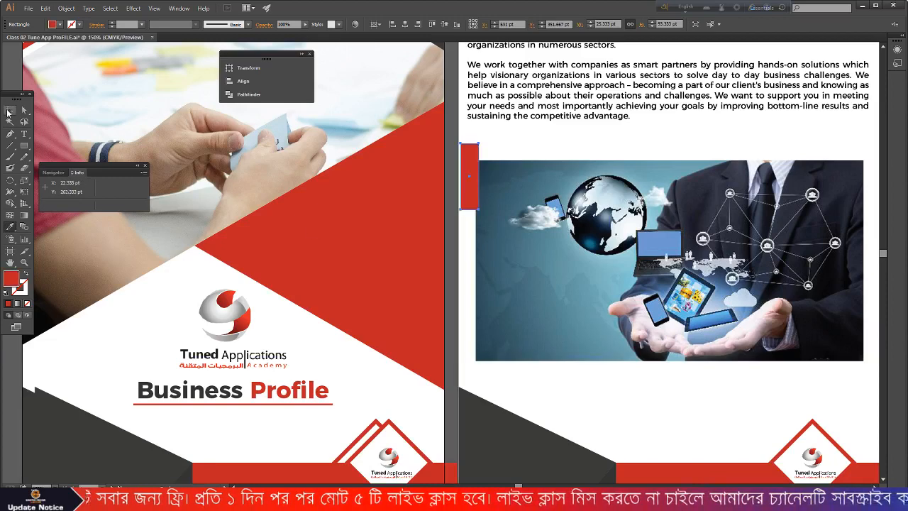
pyautogui.scroll(2, 433, 226)
pyautogui.moveTo(488, 160); pyautogui.dragTo(478, 210)
pyautogui.scroll(-2, 481, 161)
pyautogui.click(477, 229)
# - Move the red bar beside the photo, shift it upward, and delete the extra copy
pyautogui.scroll(-2, 477, 229)
pyautogui.scroll(3, 478, 227)
pyautogui.scroll(-5, 478, 210)
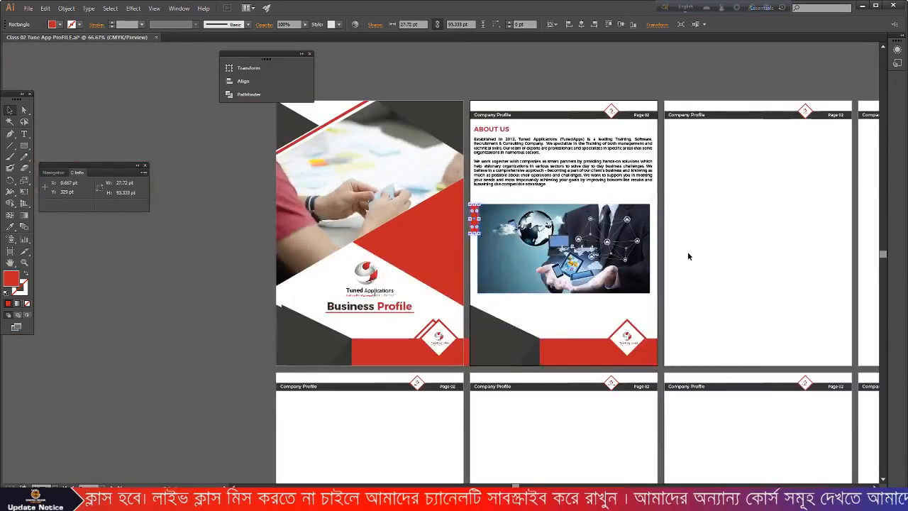
pyautogui.scroll(4, 454, 227)
pyautogui.scroll(1, 470, 226)
pyautogui.scroll(-2, 470, 227)
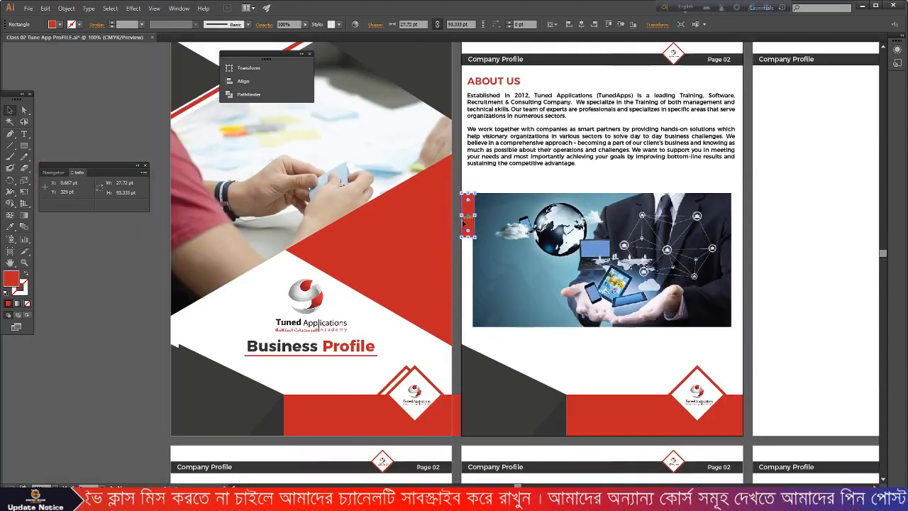
pyautogui.moveTo(469, 212); pyautogui.dragTo(705, 290)
pyautogui.click(778, 344)
pyautogui.scroll(3, 756, 343)
pyautogui.moveTo(707, 302)
pyautogui.mouseDown()
pyautogui.moveTo(703, 278)
pyautogui.moveTo(709, 286)
pyautogui.mouseUp()
pyautogui.press('Delete')
# - Align the business photo with the red bar
pyautogui.scroll(3, 711, 309)
pyautogui.moveTo(689, 249); pyautogui.dragTo(692, 256)
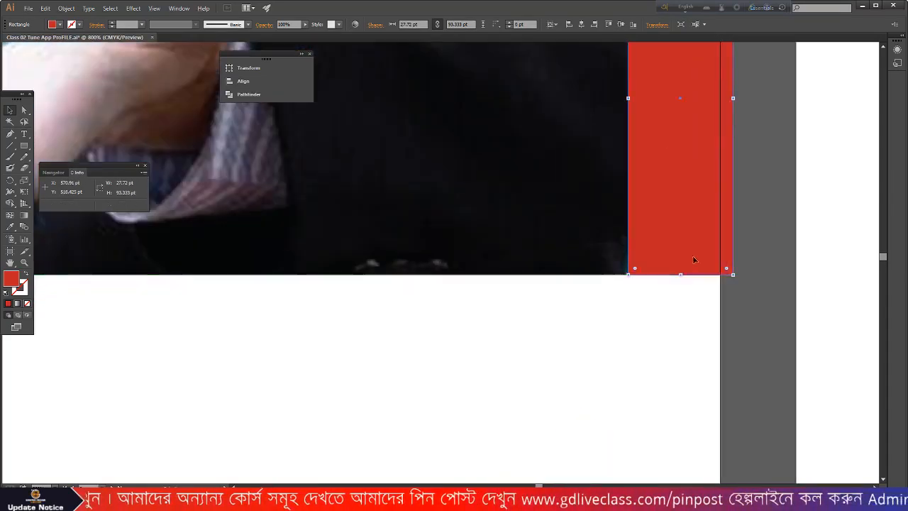
pyautogui.scroll(1, 716, 266)
pyautogui.scroll(-3, 756, 271)
pyautogui.click(589, 223)
pyautogui.click(393, 25)
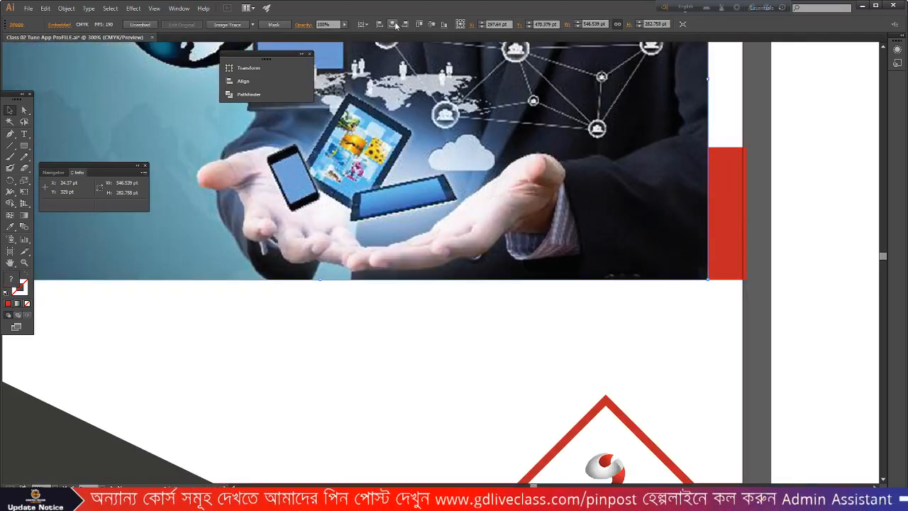
pyautogui.scroll(-3, 730, 195)
pyautogui.click(658, 317)
pyautogui.scroll(1, 638, 312)
pyautogui.scroll(4, 341, 146)
pyautogui.scroll(-2, 362, 159)
pyautogui.scroll(4, 371, 167)
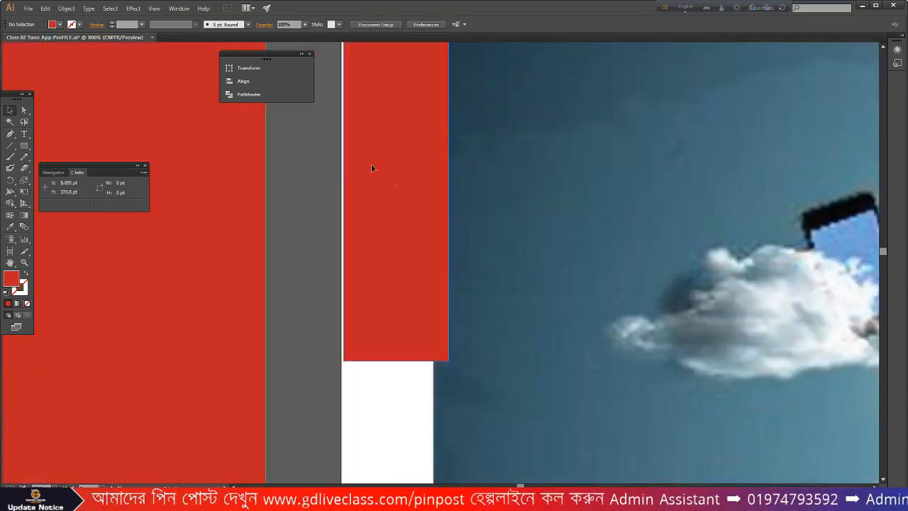
# - Nudge the left red strip slightly and narrow it to 24.72 pt
pyautogui.click(386, 179)
pyautogui.moveTo(386, 179); pyautogui.dragTo(391, 182)
pyautogui.moveTo(446, 185); pyautogui.dragTo(435, 185)
pyautogui.click(338, 403)
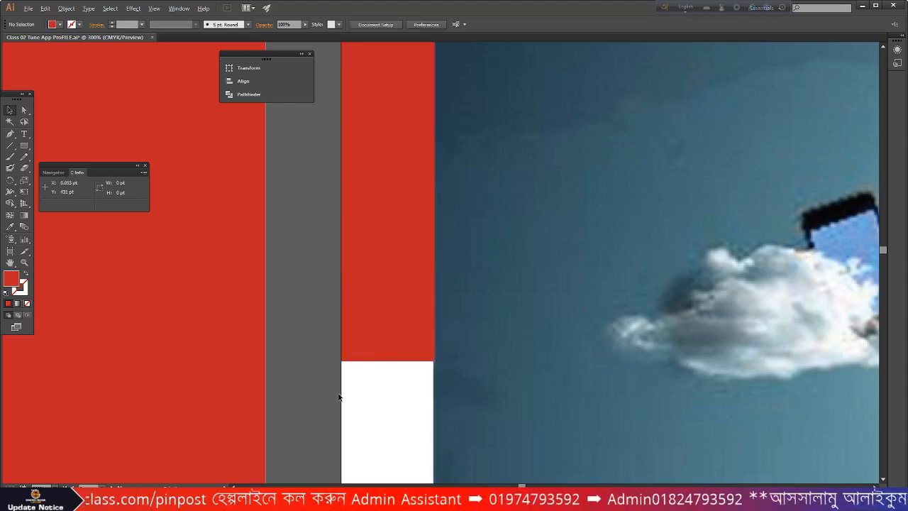
pyautogui.scroll(-6, 347, 391)
pyautogui.scroll(-2, 349, 378)
pyautogui.scroll(6, 591, 273)
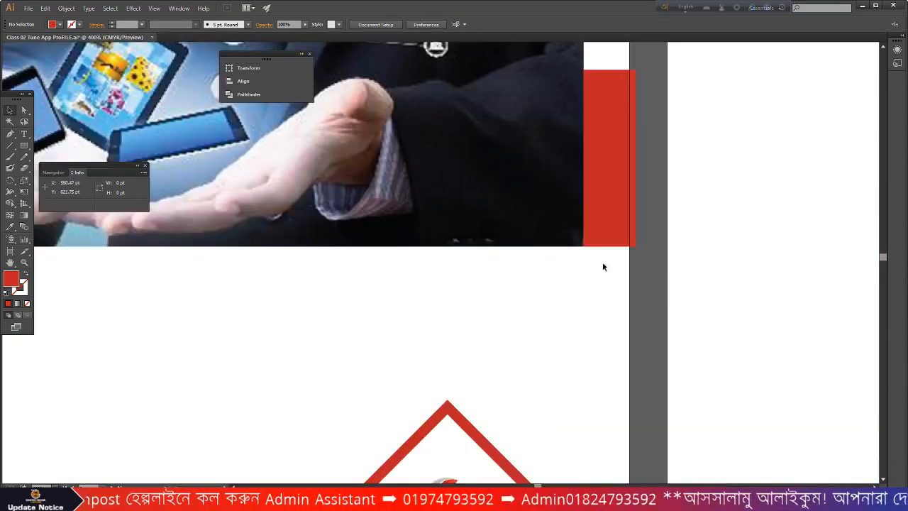
# - Trim the other red strip's right edge back to the guide
pyautogui.click(613, 244)
pyautogui.scroll(1, 639, 171)
pyautogui.moveTo(636, 150); pyautogui.dragTo(616, 150)
pyautogui.click(689, 212)
pyautogui.scroll(-4, 695, 227)
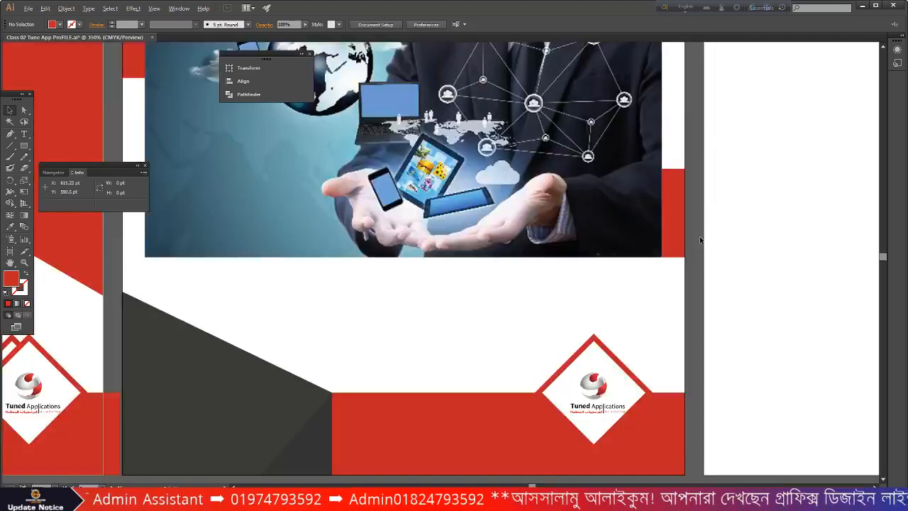
pyautogui.scroll(-2, 700, 241)
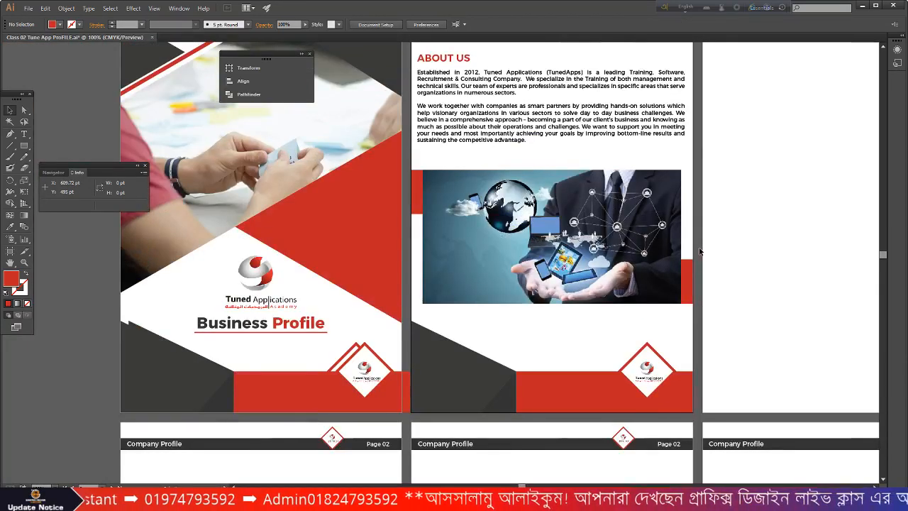
pyautogui.scroll(1, 448, 316)
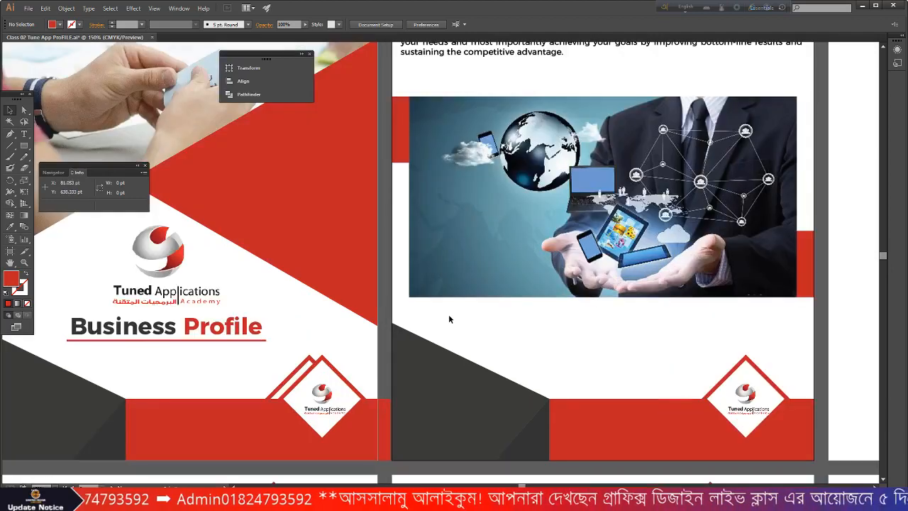
pyautogui.scroll(-2, 448, 319)
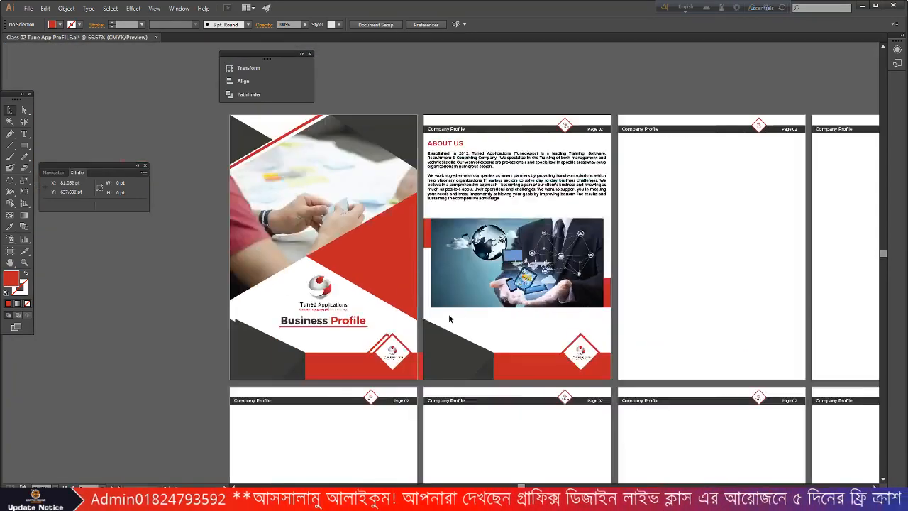
pyautogui.scroll(1, 500, 291)
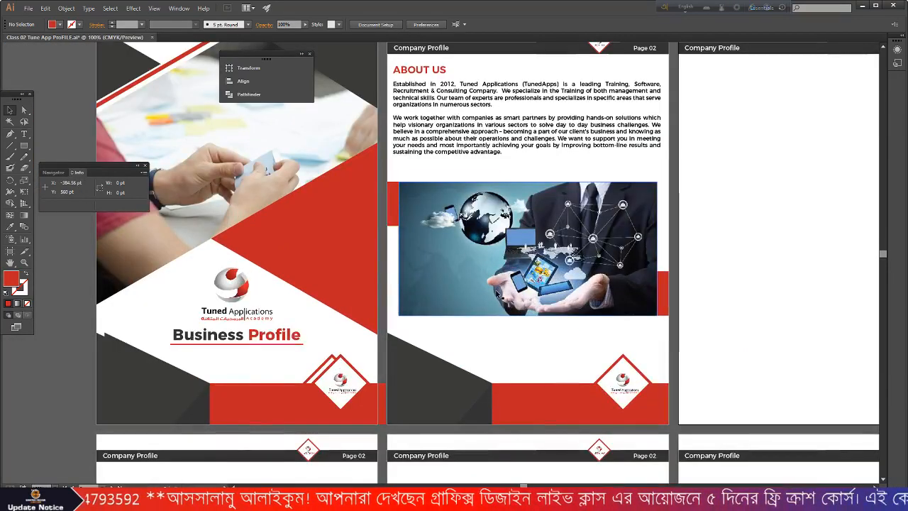
pyautogui.scroll(2, 497, 293)
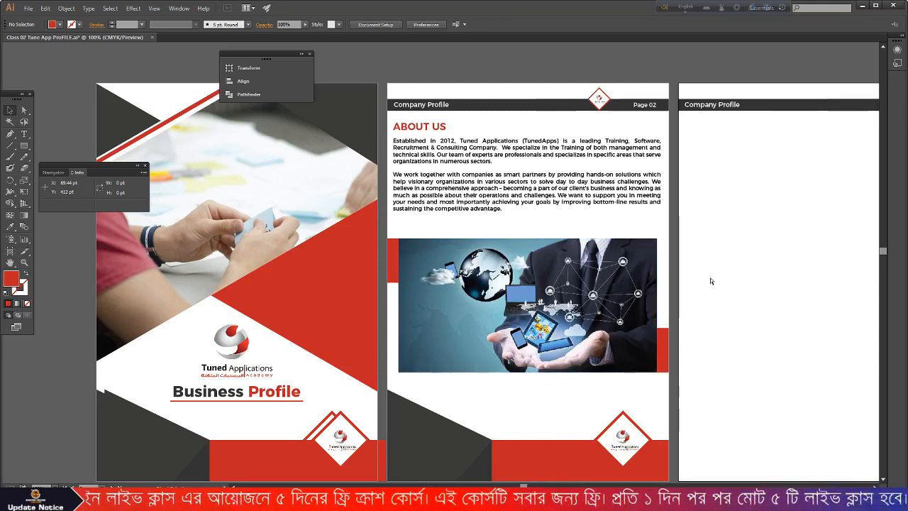
# - Save the Illustrator design and bring the company profile Word document forward
pyautogui.hotkey('ctrl', 's')
pyautogui.click(862, 5)
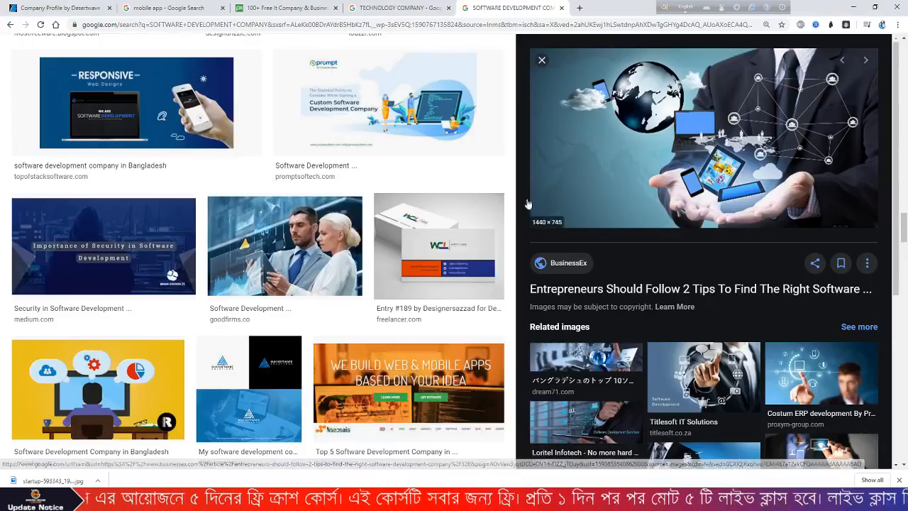
pyautogui.scroll(4, 517, 225)
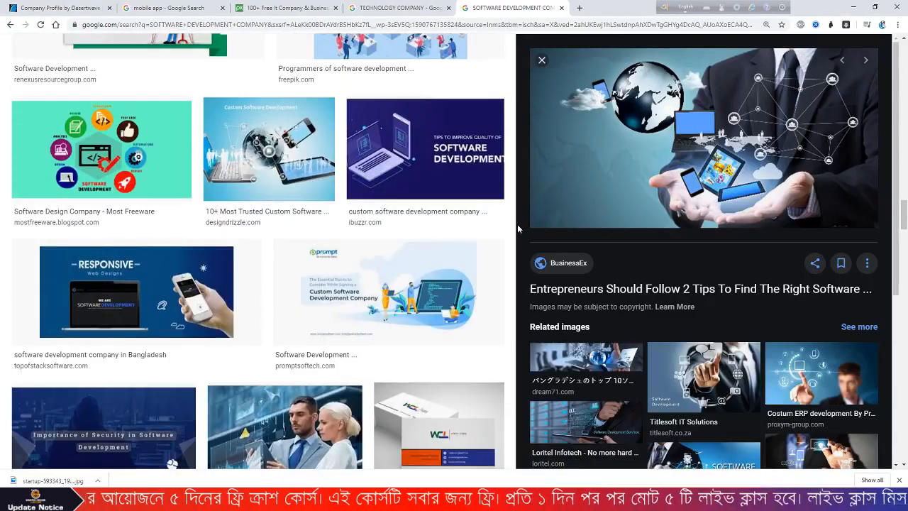
pyautogui.click(854, 13)
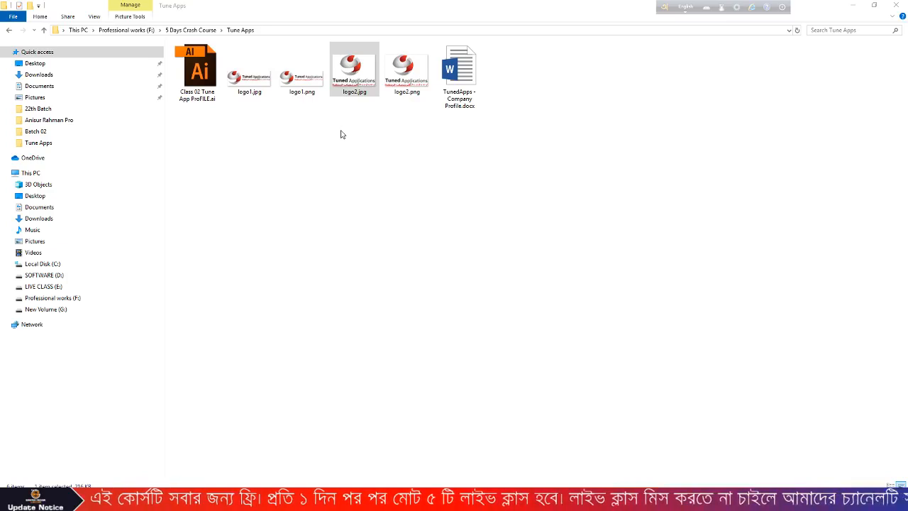
pyautogui.click(556, 500)
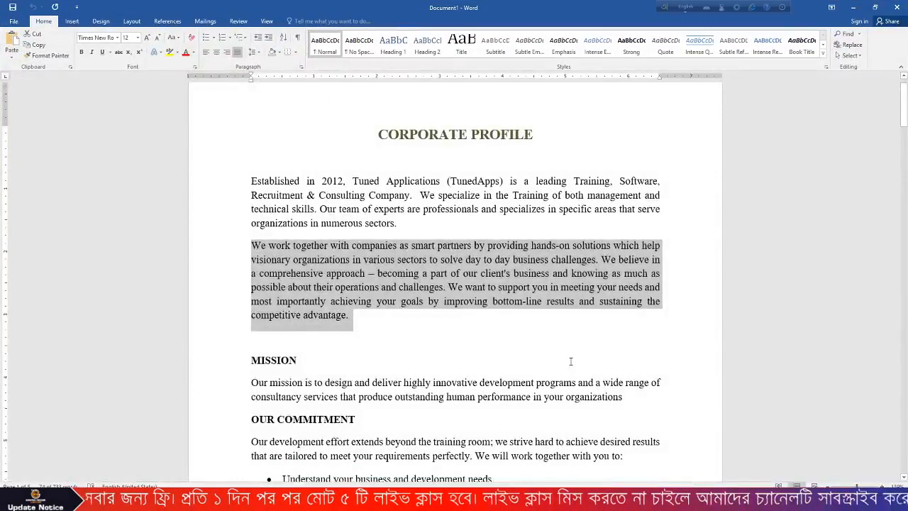
# - Scroll through the Word document's sections down to Contact Us
pyautogui.scroll(-10, 570, 362)
pyautogui.scroll(-5, 570, 362)
pyautogui.scroll(8, 571, 363)
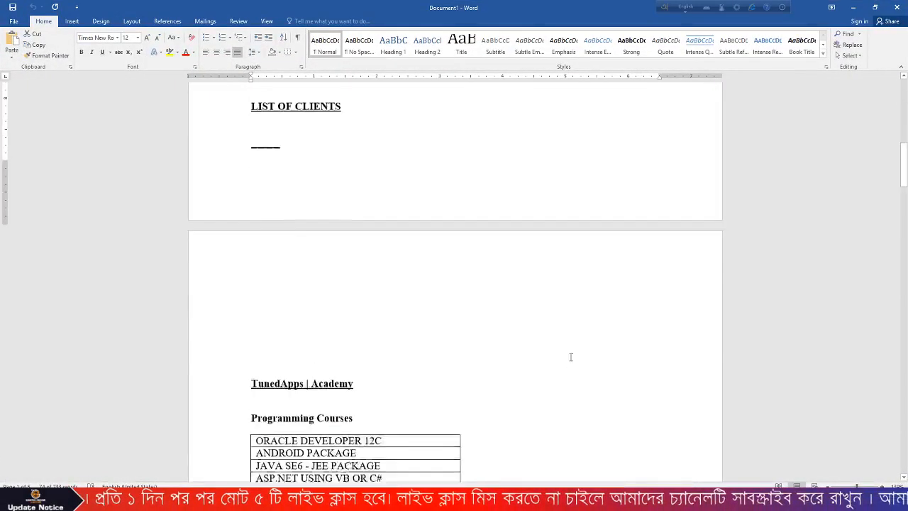
pyautogui.scroll(-5, 341, 325)
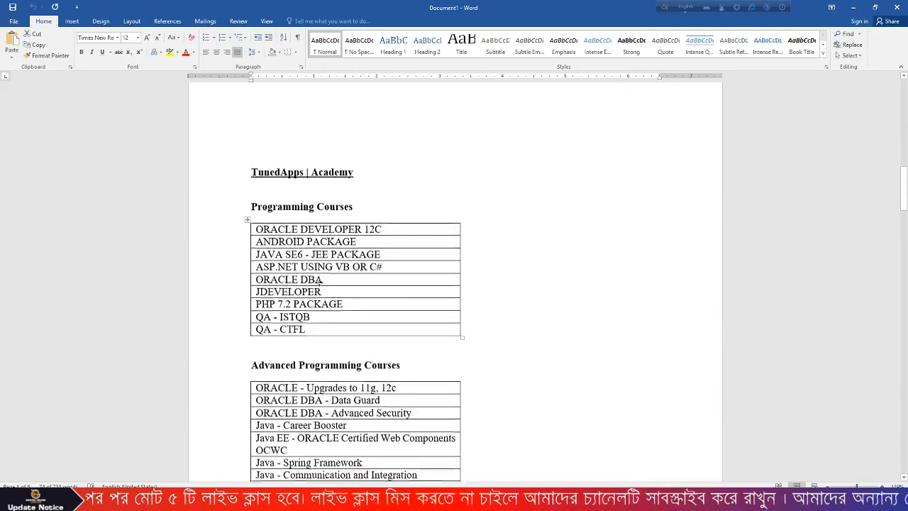
pyautogui.scroll(-20, 342, 324)
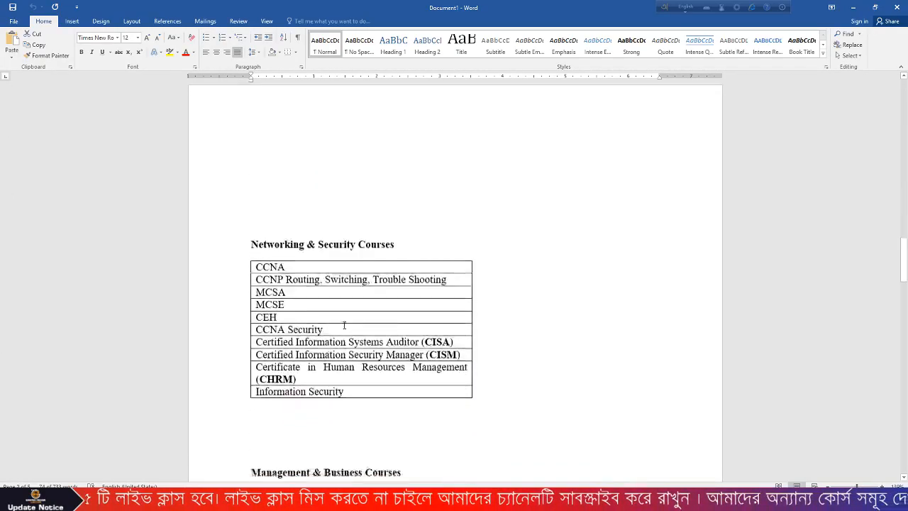
pyautogui.scroll(-15, 380, 308)
pyautogui.scroll(5, 418, 359)
pyautogui.scroll(-15, 418, 360)
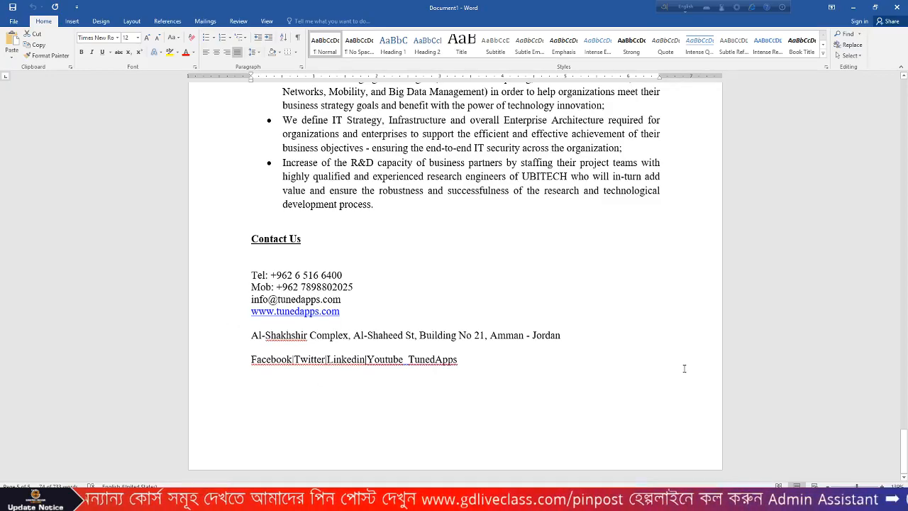
pyautogui.scroll(15, 525, 347)
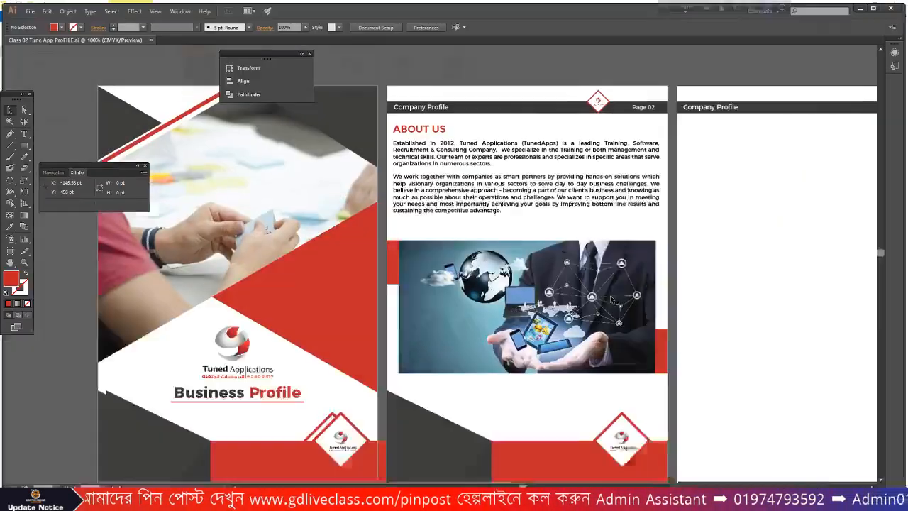
# - Copy page two's bottom decoration group onto page three
pyautogui.scroll(-1, 611, 299)
pyautogui.keyDown('alt'); pyautogui.scroll(-1, 417, 249); pyautogui.keyUp('alt')
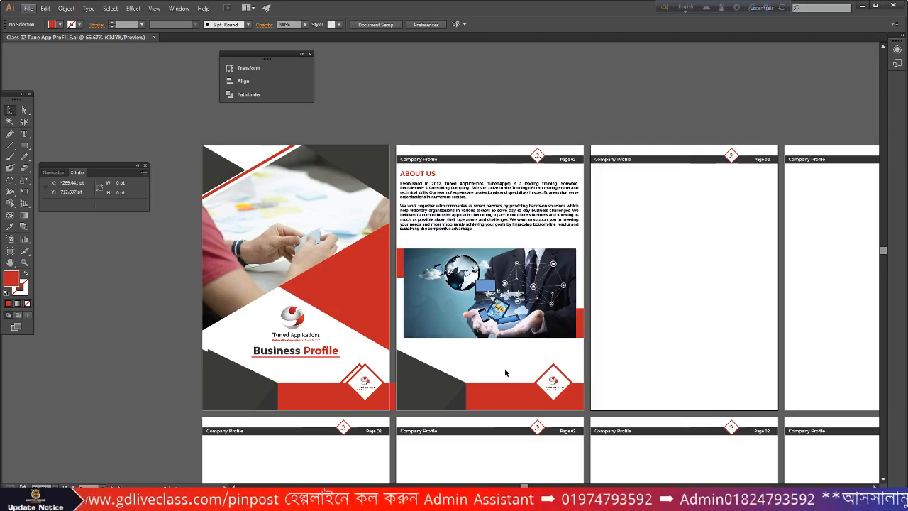
pyautogui.scroll(-1, 642, 362)
pyautogui.click(425, 359)
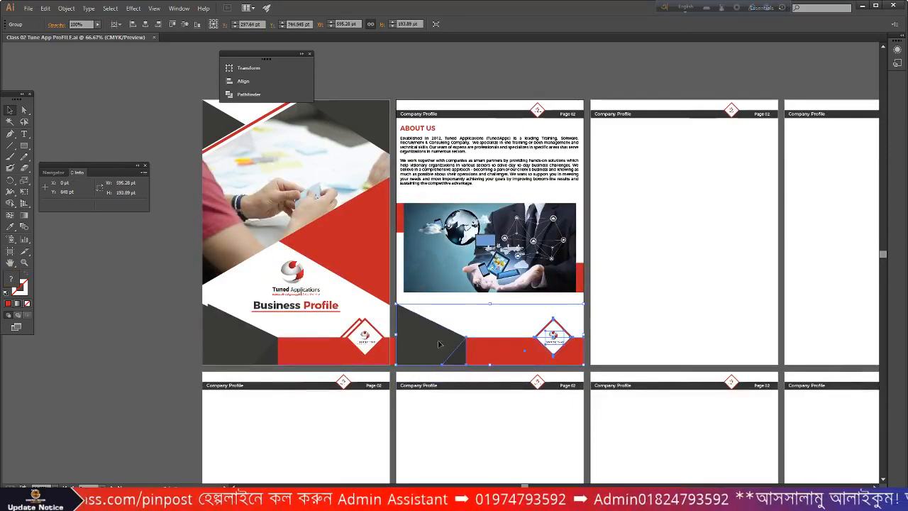
pyautogui.keyDown('alt'); pyautogui.moveTo(429, 352); pyautogui.dragTo(621, 361); pyautogui.keyUp('alt')
# - Reflect the copied bottom band vertically
pyautogui.rightClick(621, 360)
pyautogui.moveTo(667, 422)
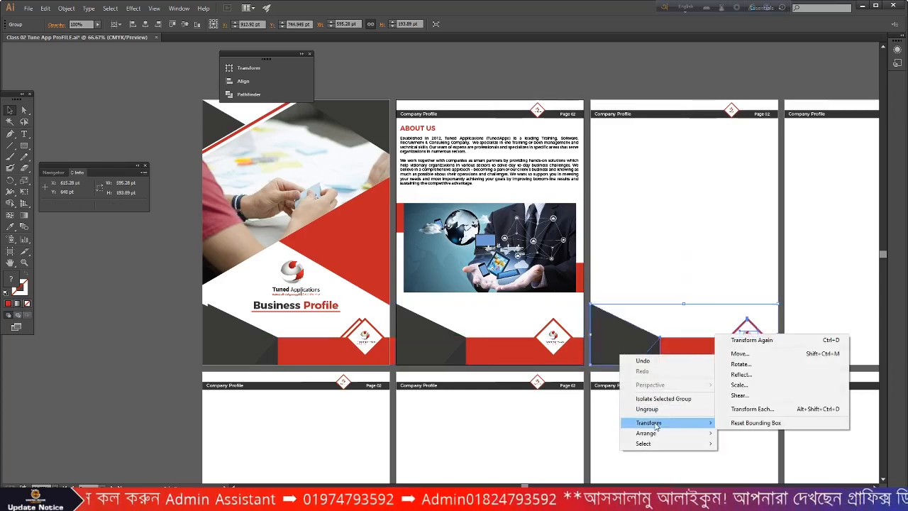
pyautogui.click(741, 374)
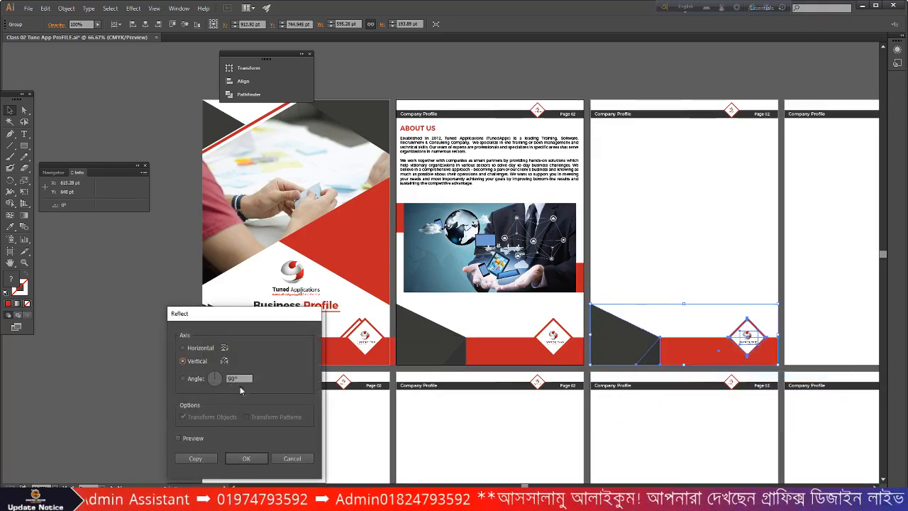
pyautogui.click(183, 347)
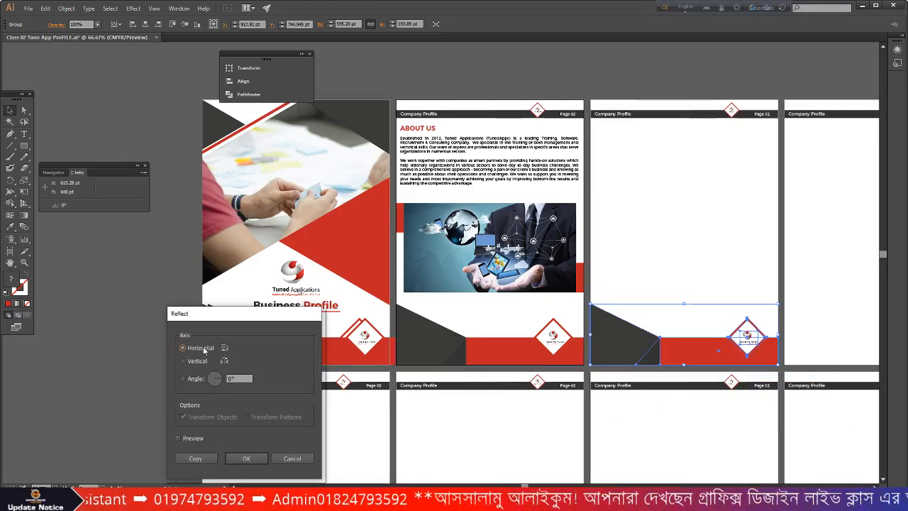
pyautogui.click(178, 437)
pyautogui.click(198, 360)
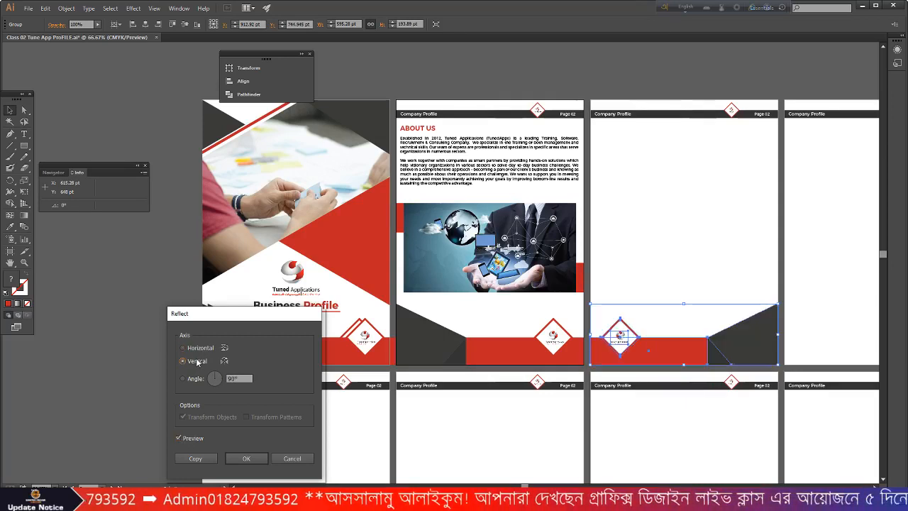
pyautogui.click(246, 458)
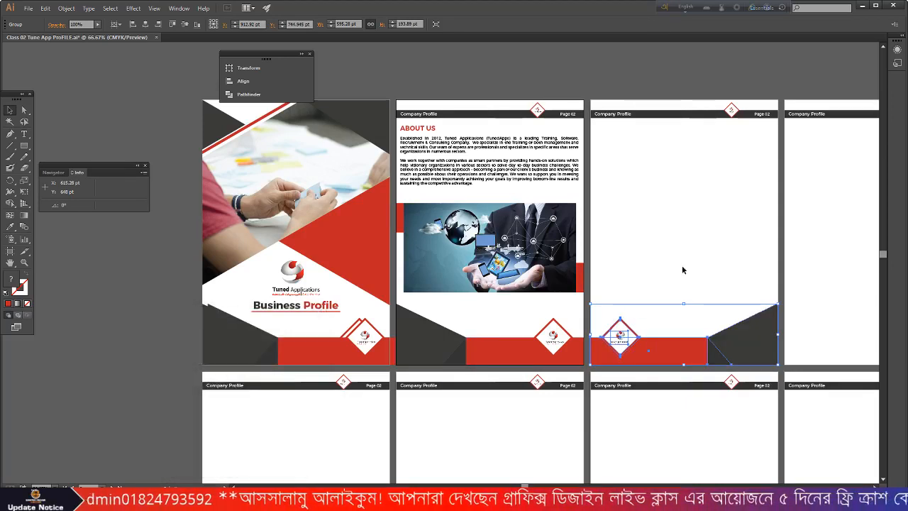
# - Ungroup the mirrored band and delete its flipped logo
pyautogui.scroll(2, 638, 359)
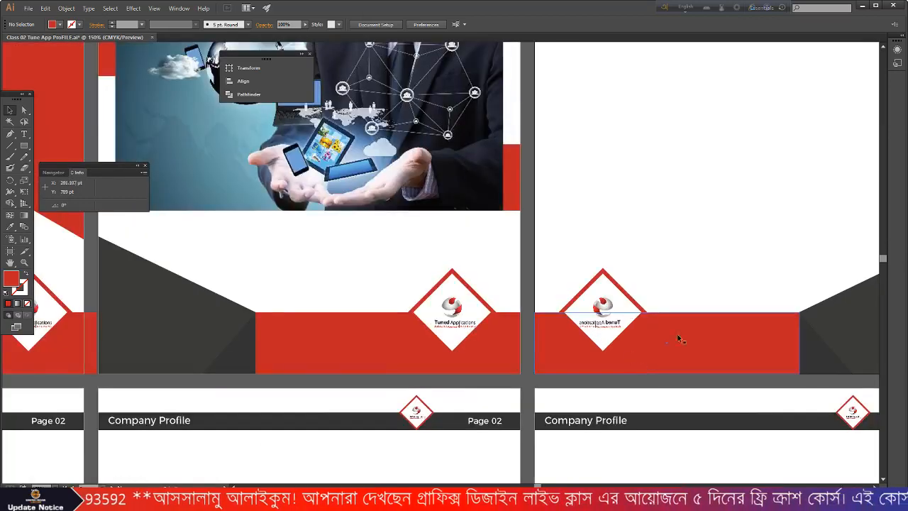
pyautogui.rightClick(601, 316)
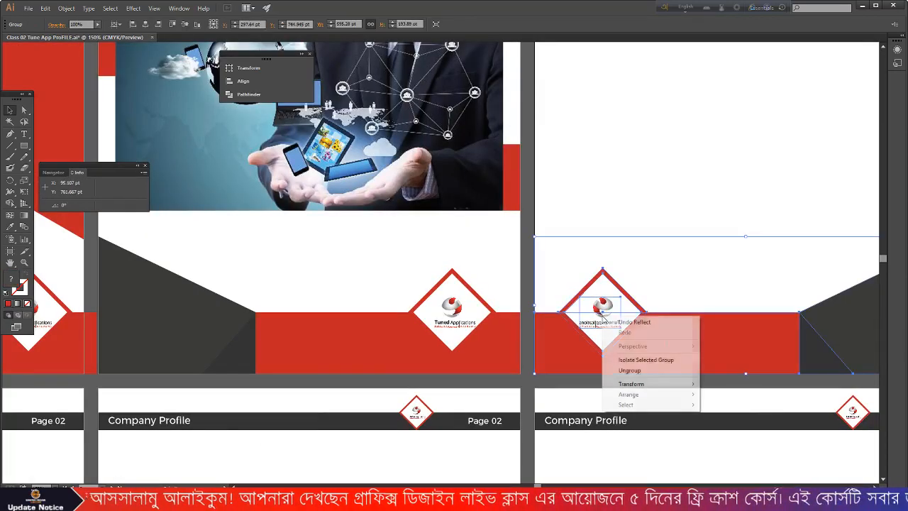
pyautogui.click(629, 370)
pyautogui.click(665, 243)
pyautogui.click(609, 318)
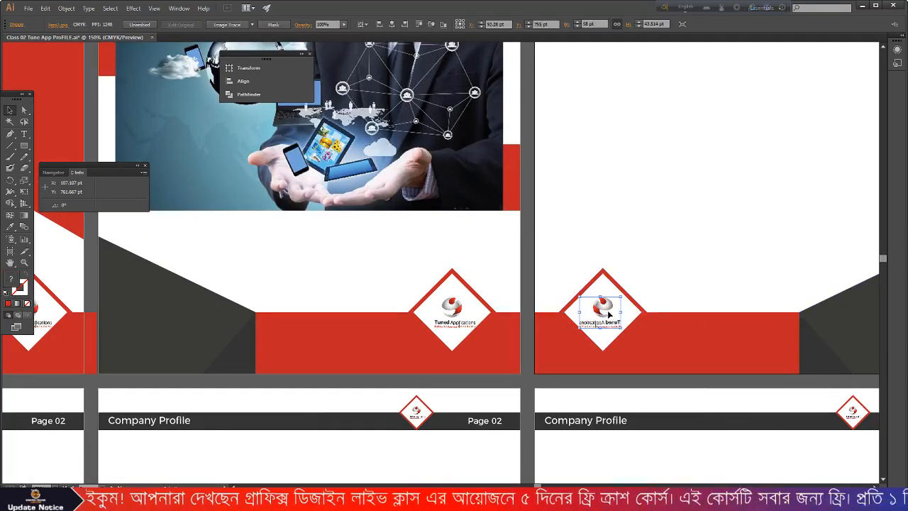
pyautogui.press('Delete')
# - Ungroup page two's logo group and Alt-drag a copy of its logo into page three's diamond
pyautogui.click(433, 310)
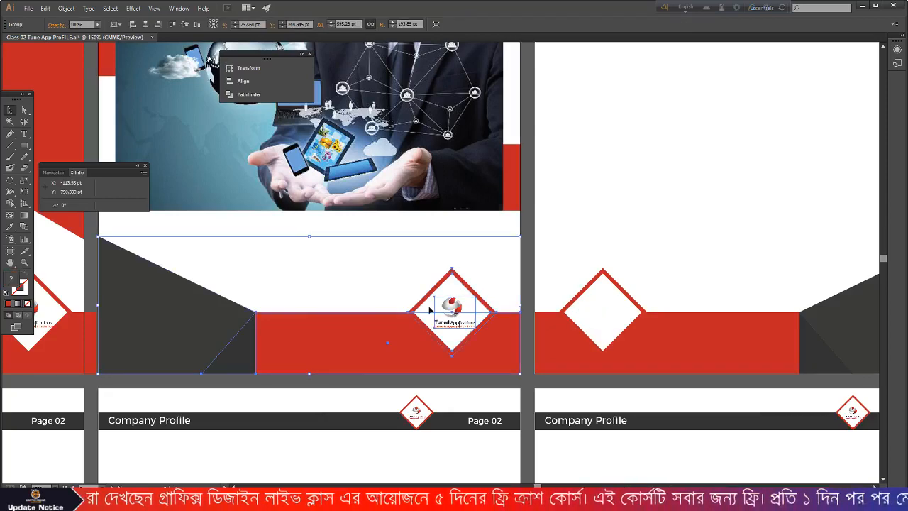
pyautogui.rightClick(442, 308)
pyautogui.click(461, 360)
pyautogui.click(650, 247)
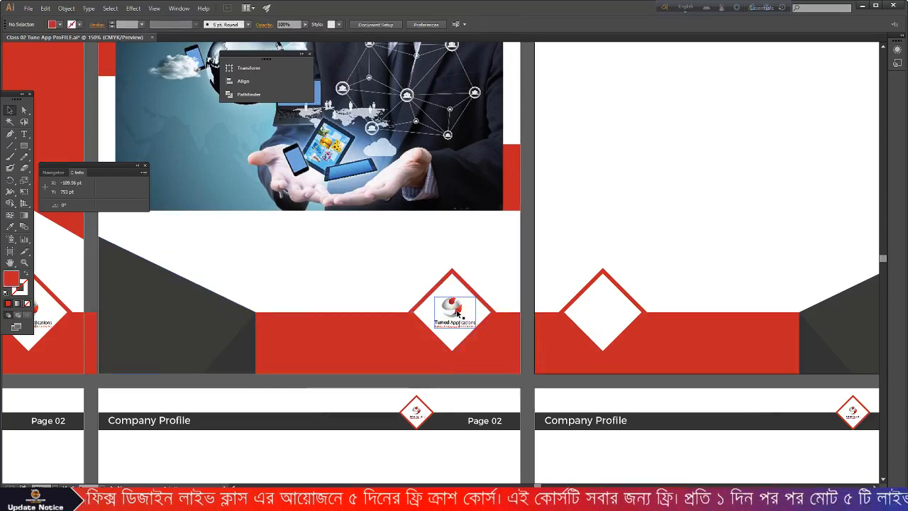
pyautogui.click(449, 317)
pyautogui.moveTo(450, 316); pyautogui.dragTo(601, 312)
pyautogui.rightClick(603, 316)
# - Bring the copied logo to the front of page three's diamond
pyautogui.moveTo(631, 371)
pyautogui.click(748, 371)
pyautogui.click(705, 208)
pyautogui.scroll(-4, 705, 209)
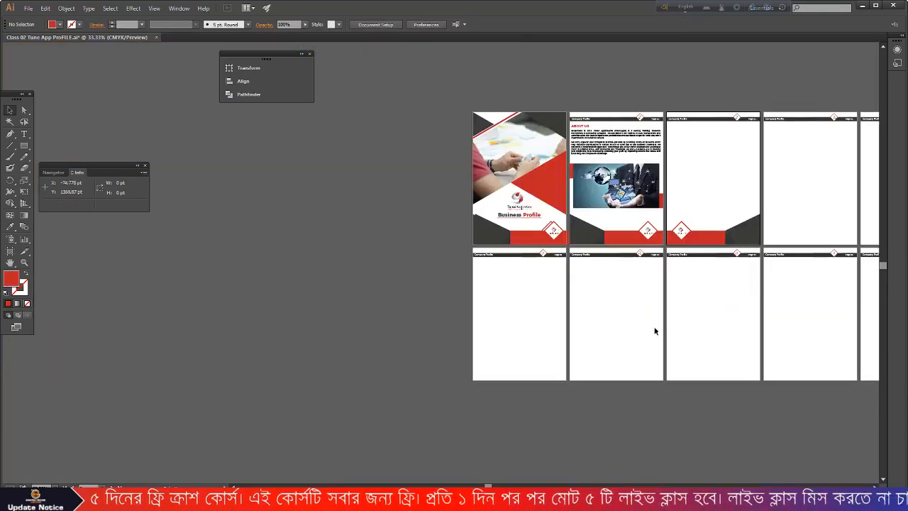
pyautogui.scroll(2, 732, 326)
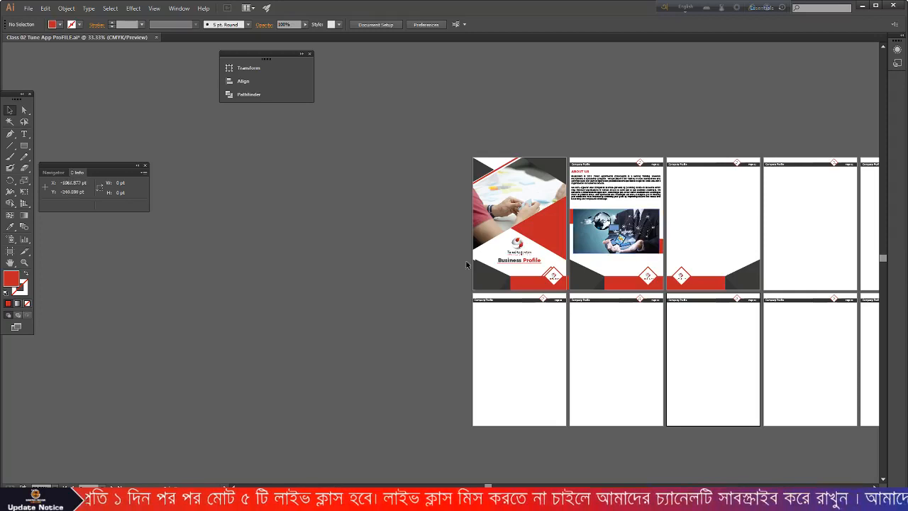
# - Zoom out and switch to the Word document from the taskbar
pyautogui.scroll(-1, 149, 262)
pyautogui.scroll(2, 441, 264)
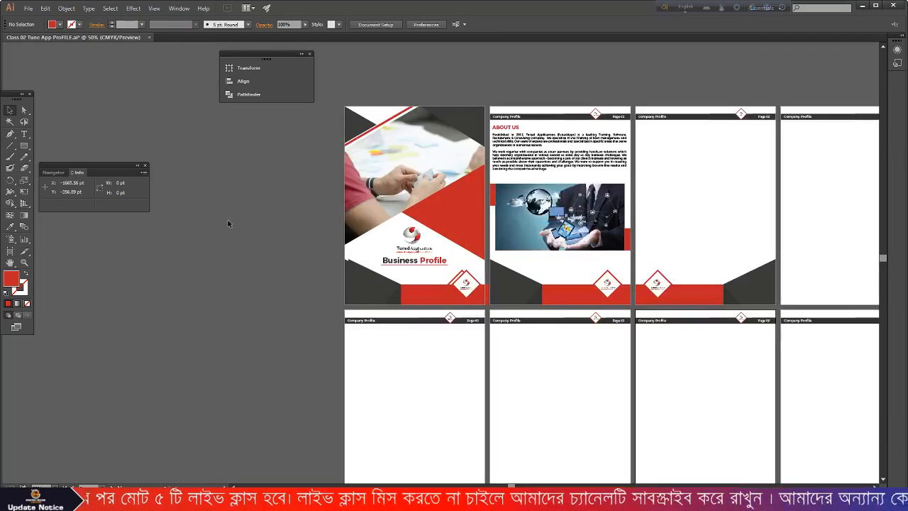
pyautogui.scroll(-1, 274, 231)
pyautogui.click(461, 500)
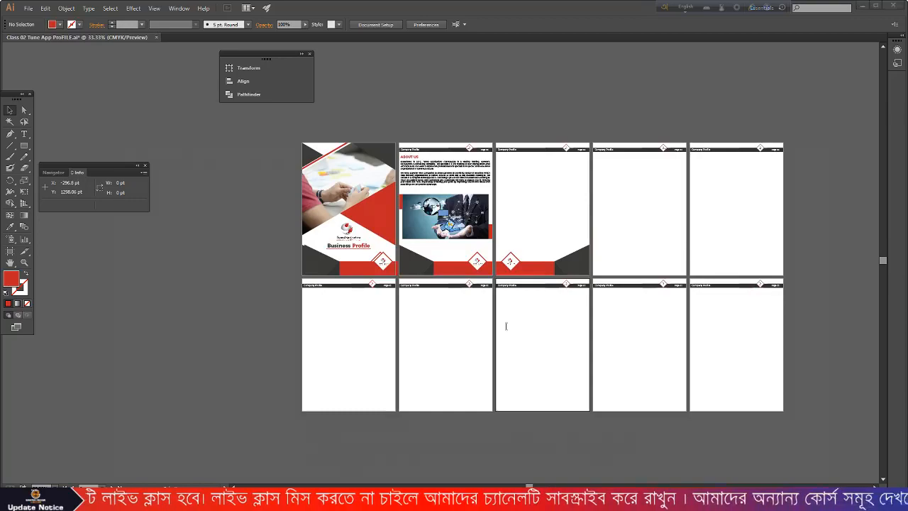
pyautogui.scroll(11, 407, 229)
# - Scroll up through the Word course tables, then minimize Word to return to Illustrator
pyautogui.scroll(20, 417, 232)
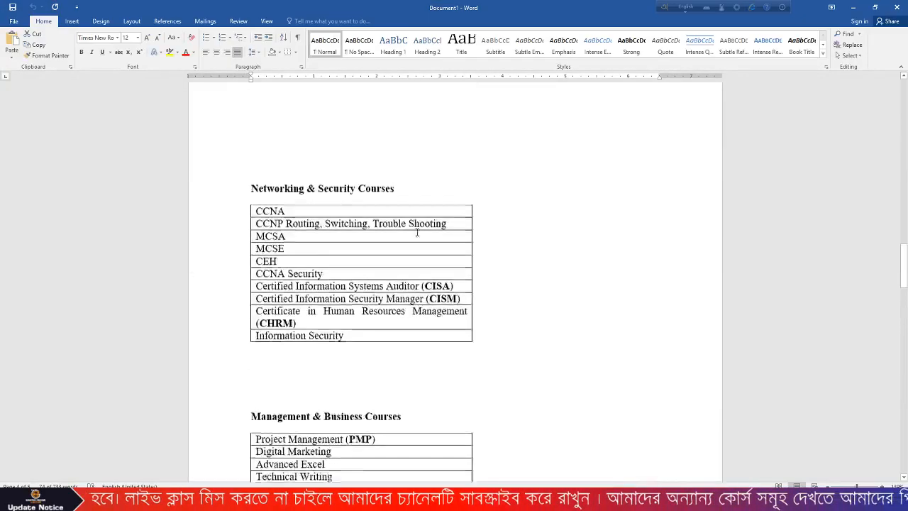
pyautogui.scroll(4, 417, 236)
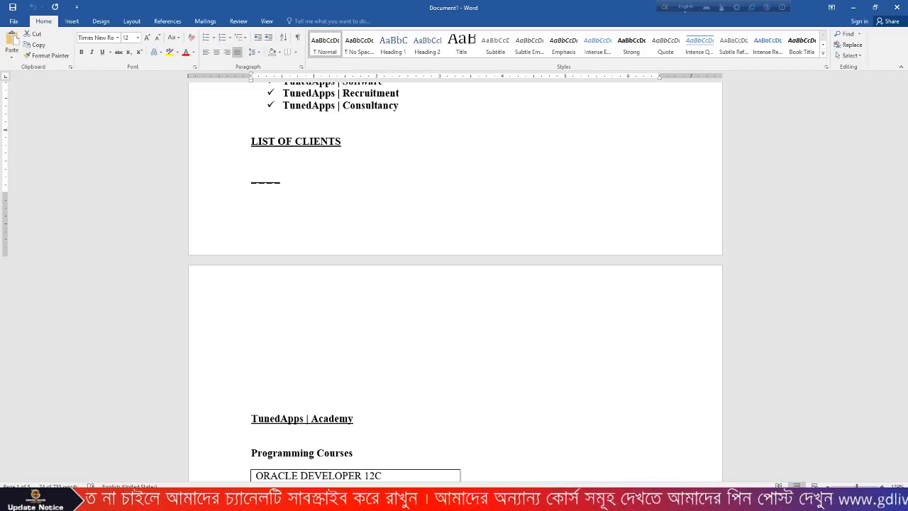
pyautogui.click(853, 7)
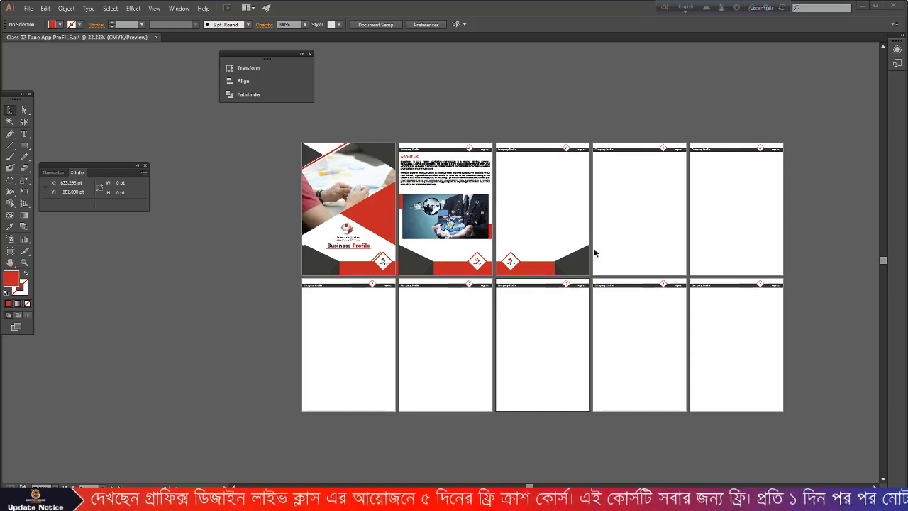
# - Zoom in, delete the duplicate dark corner group from the cover, and zoom back out
pyautogui.hotkey('ctrl', '+')
pyautogui.hotkey('ctrl', '+')
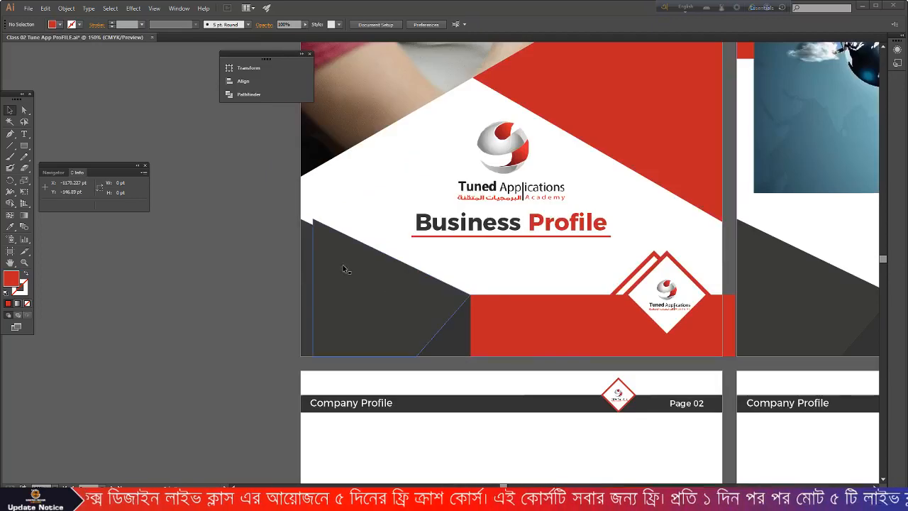
pyautogui.click(377, 290)
pyautogui.moveTo(377, 290); pyautogui.dragTo(430, 294)
pyautogui.press('Delete')
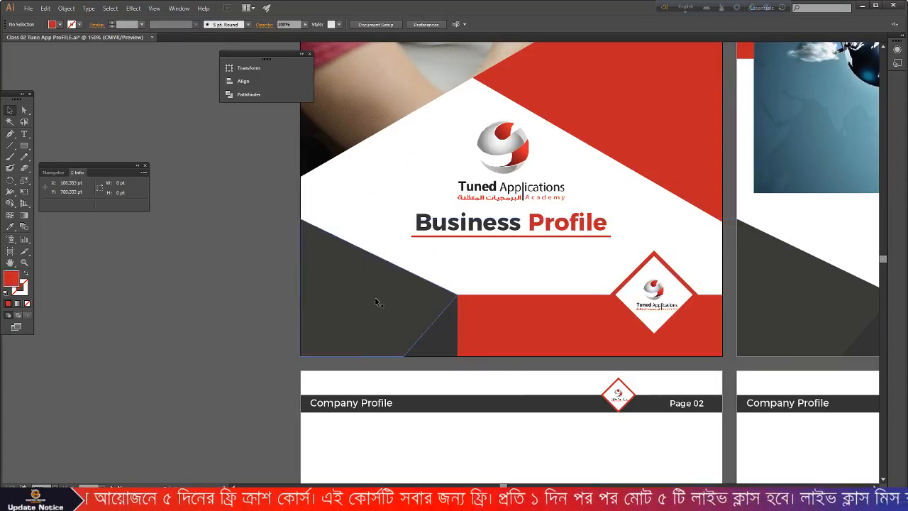
pyautogui.hotkey('ctrl', '-')
pyautogui.hotkey('ctrl', '-')
pyautogui.hotkey('ctrl', '-')
pyautogui.scroll(-1, 250, 295)
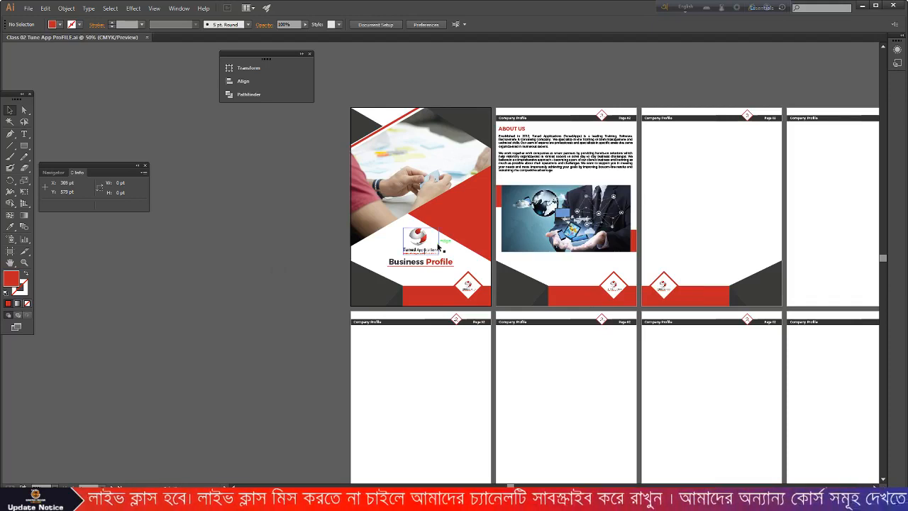
# - Export the document as JPEG using artboards
pyautogui.click(27, 8)
pyautogui.click(56, 185)
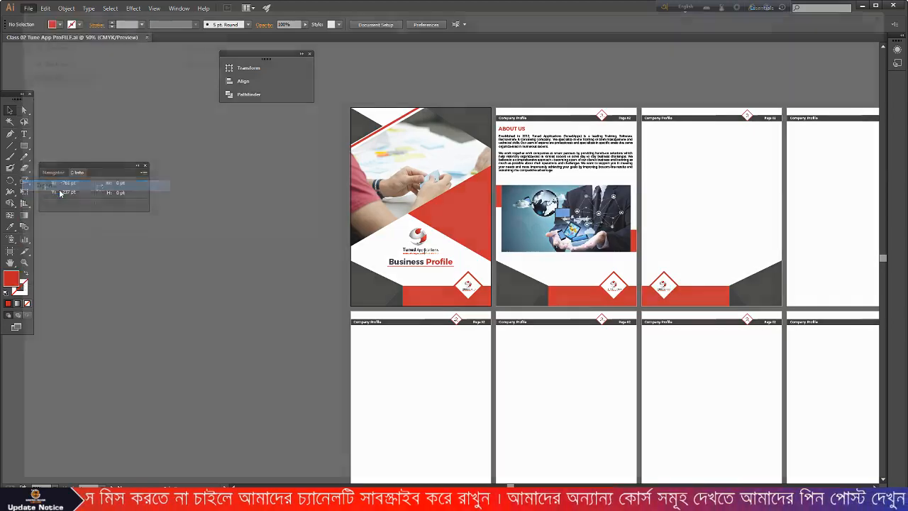
pyautogui.click(128, 409)
pyautogui.click(79, 350)
pyautogui.click(78, 423)
pyautogui.press('Return')
# - Set JPEG options to RGB, quality 10, High (300 ppi) and confirm
pyautogui.click(409, 188)
pyautogui.click(419, 194)
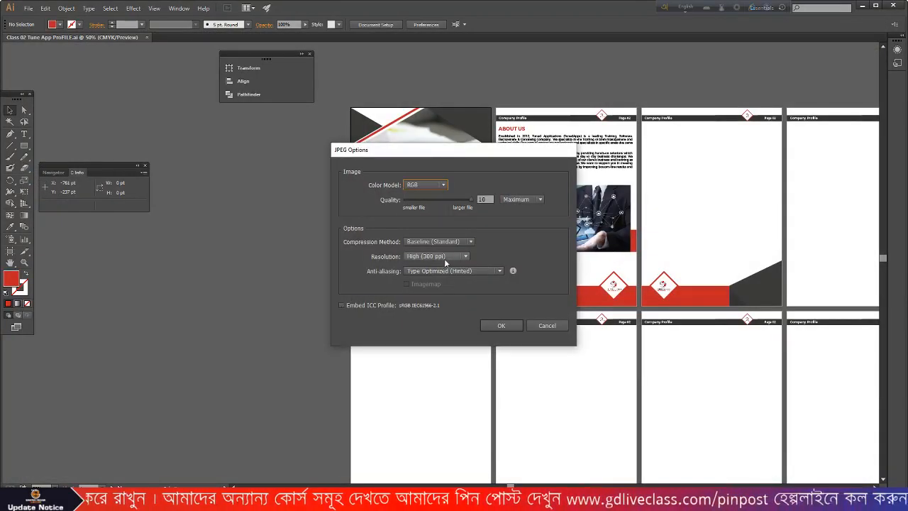
pyautogui.click(444, 257)
pyautogui.click(447, 288)
pyautogui.click(470, 200)
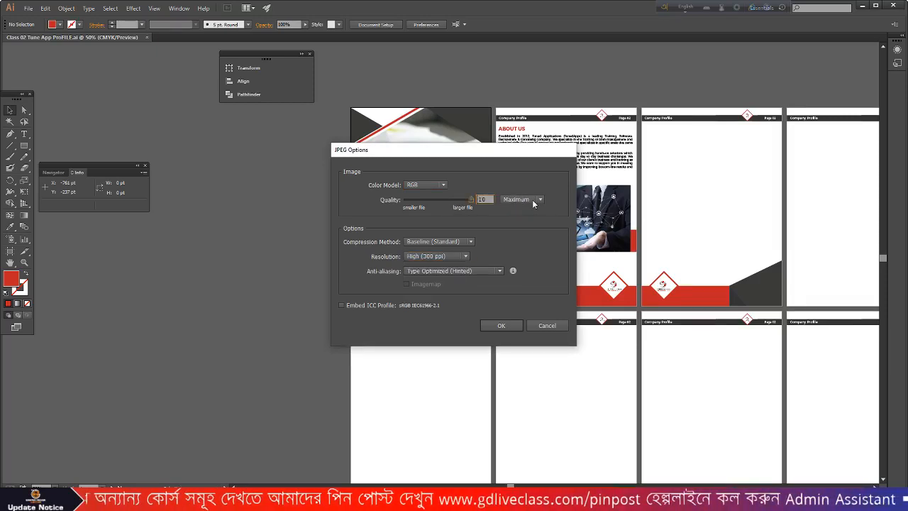
pyautogui.click(499, 325)
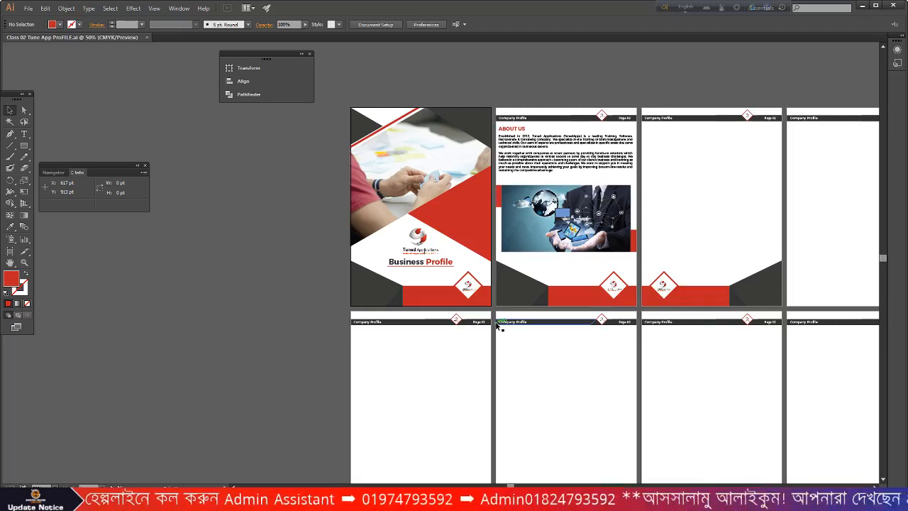
# - Delete Class 02 Tune App ProFILE-03 through ProFILE-10, keeping pages 01 and 02, then switch to Chrome
pyautogui.click(859, 5)
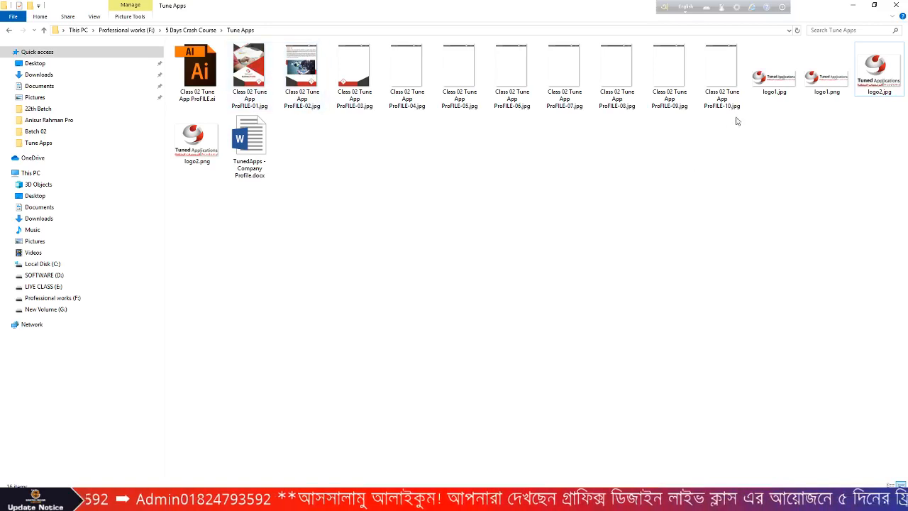
pyautogui.moveTo(738, 143); pyautogui.dragTo(409, 93)
pyautogui.press('Delete')
pyautogui.click(354, 74)
pyautogui.press('Delete')
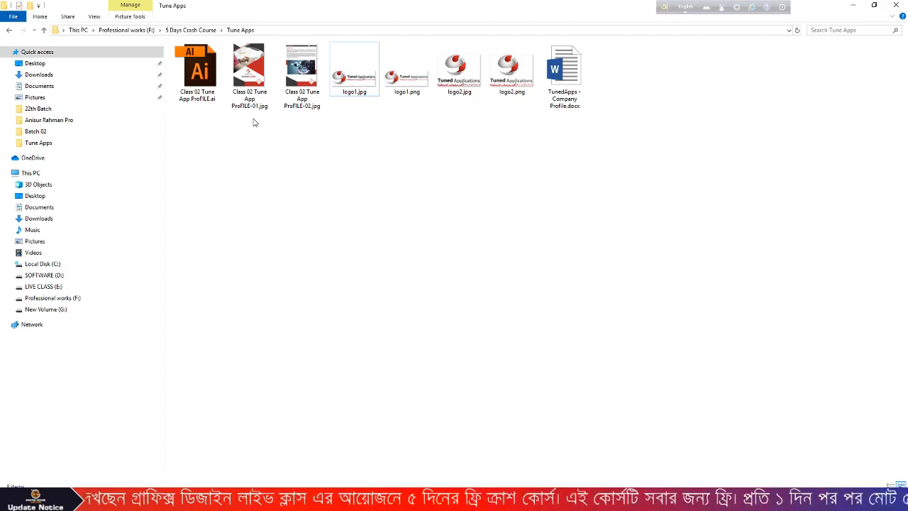
pyautogui.click(248, 500)
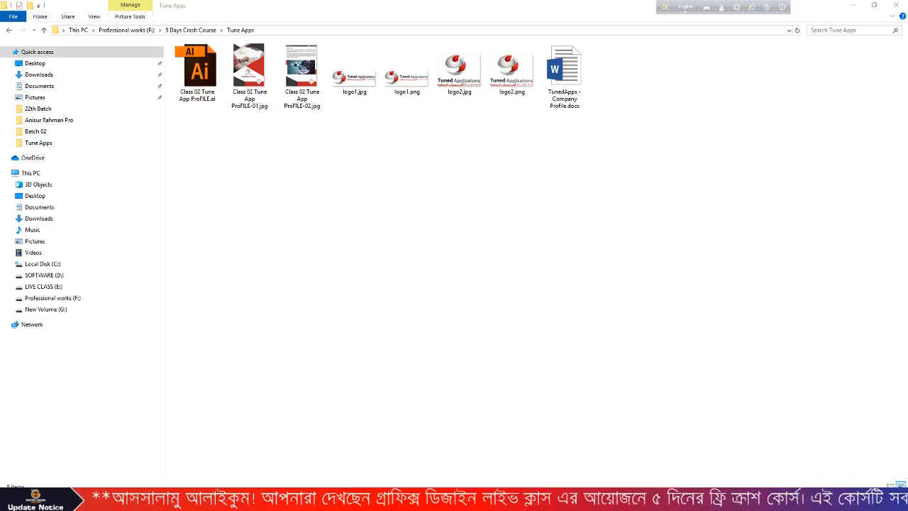
pyautogui.hotkey('alt', 'Tab')
# - Start a group post and attach the two ProFILE page images from the Tune Apps folder
pyautogui.scroll(-2, 481, 104)
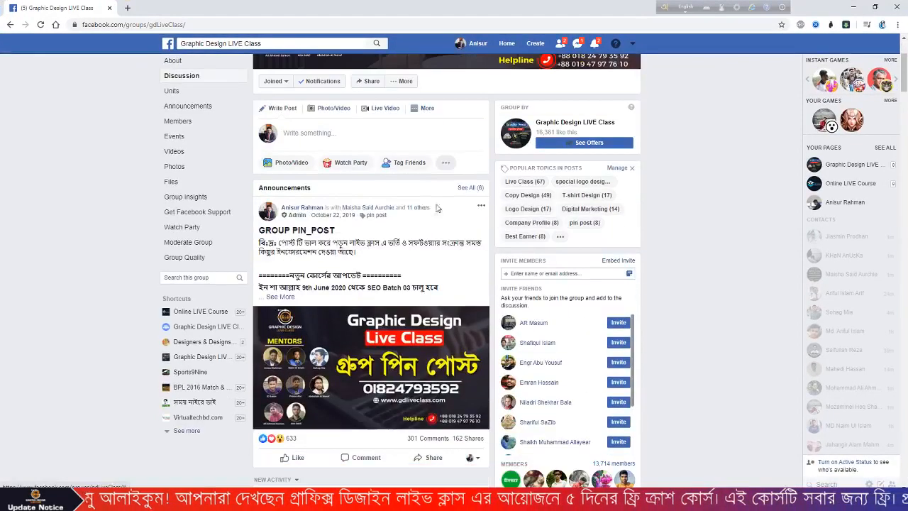
pyautogui.click(356, 130)
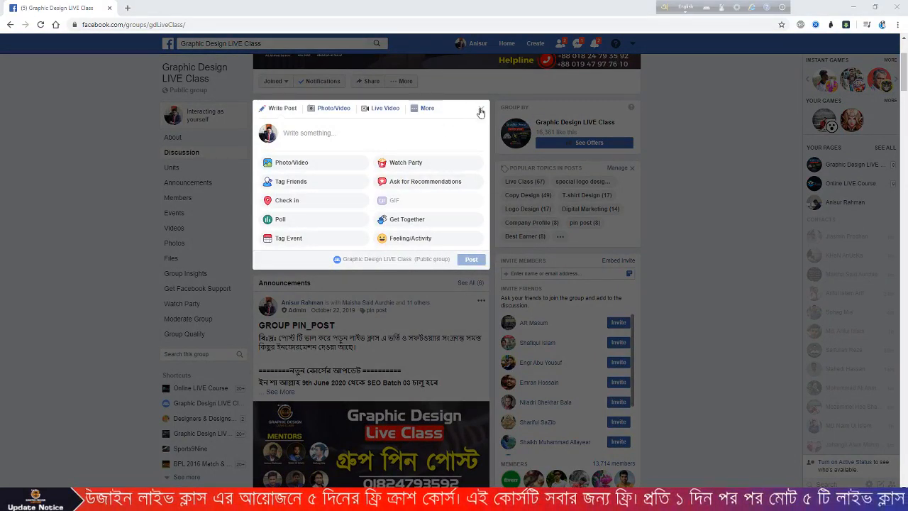
pyautogui.click(290, 164)
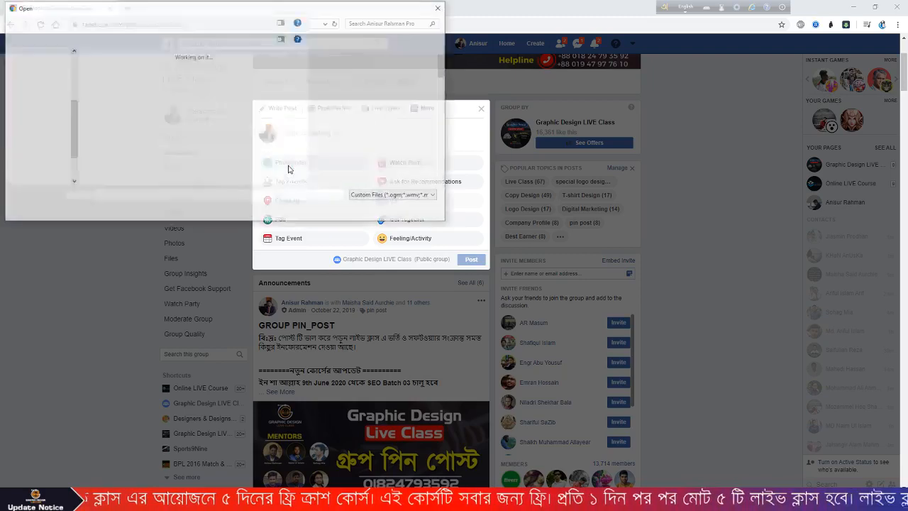
pyautogui.scroll(3, 17, 85)
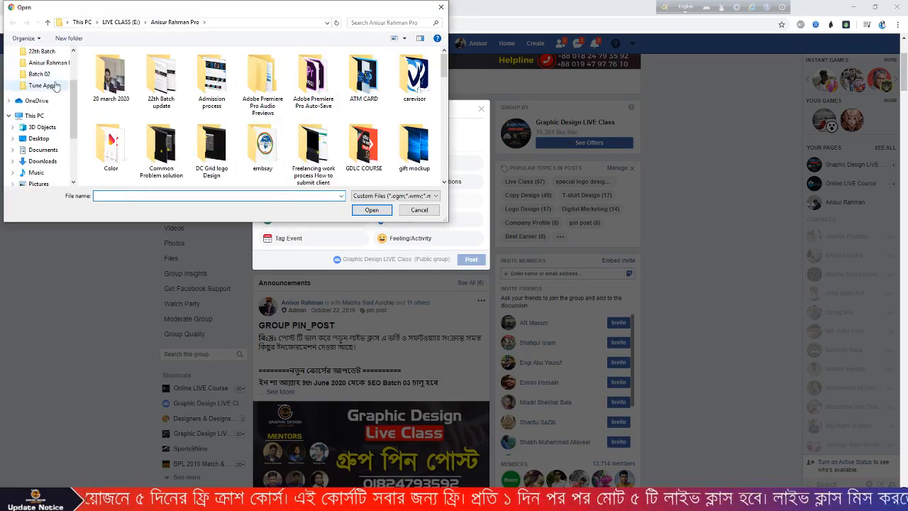
pyautogui.click(53, 85)
pyautogui.moveTo(167, 139); pyautogui.dragTo(115, 92)
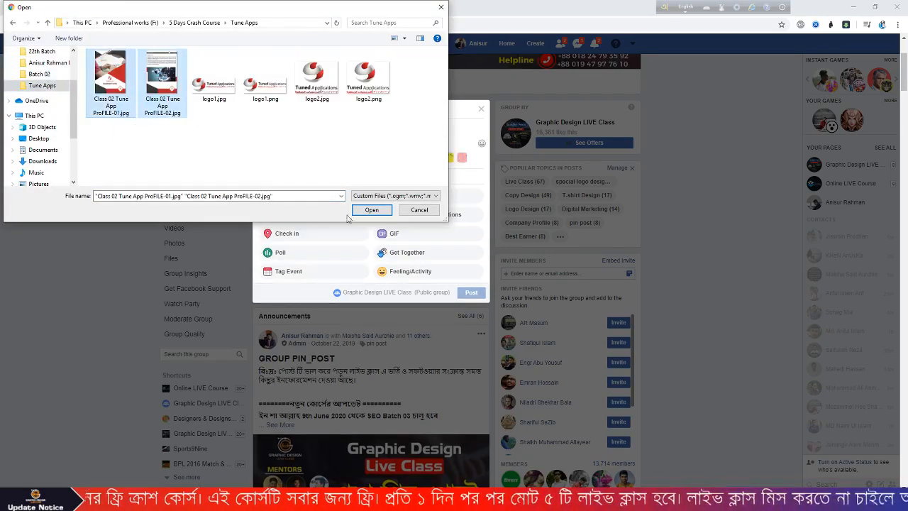
pyautogui.click(370, 211)
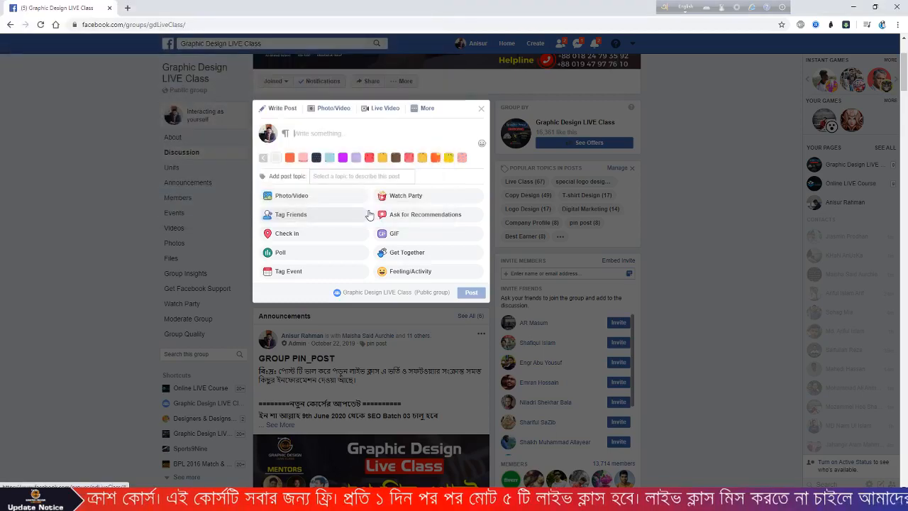
# - Write 'Company Profile Crash Course Class 02' with #gdliveclass and #freeclass on separate lines
pyautogui.click(305, 132)
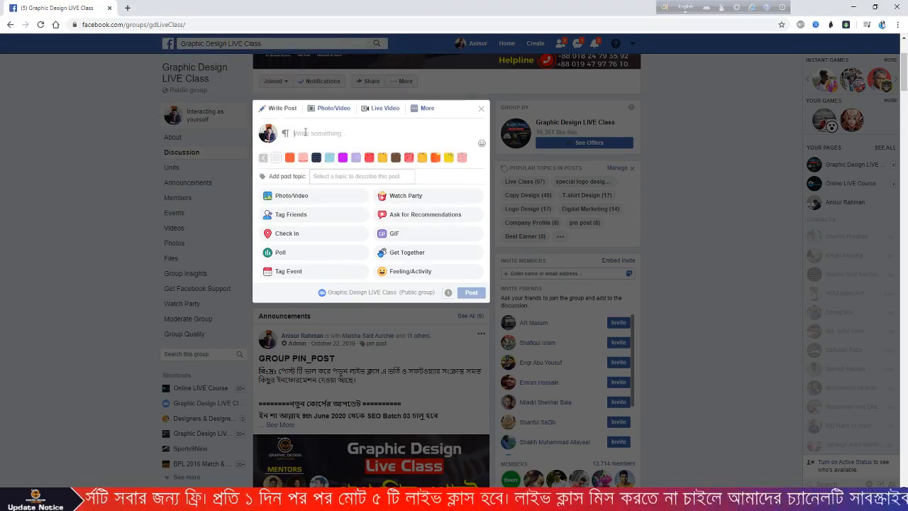
pyautogui.write('cOMPAN')
pyautogui.press('BackSpace')
pyautogui.press('BackSpace')
pyautogui.press('BackSpace')
pyautogui.press('BackSpace')
pyautogui.press('BackSpace')
pyautogui.press('BackSpace')
pyautogui.write('Company Profile Crash COurse')
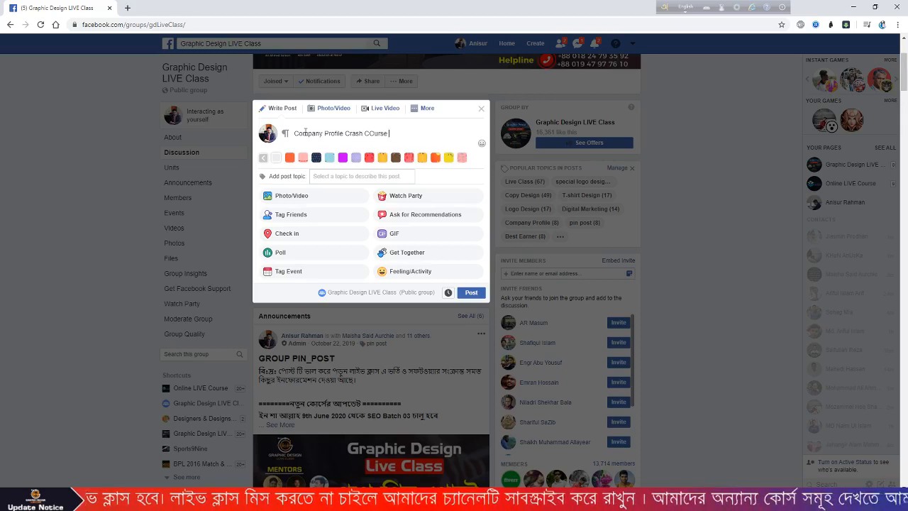
pyautogui.press('BackSpace')
pyautogui.press('BackSpace')
pyautogui.press('BackSpace')
pyautogui.press('BackSpace')
pyautogui.press('BackSpace')
pyautogui.press('BackSpace')
pyautogui.write('ou')
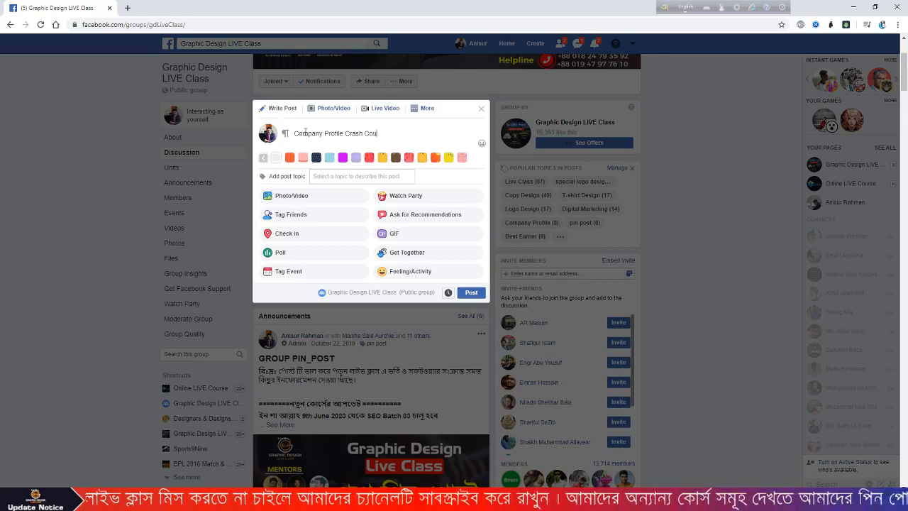
pyautogui.write('rse Class 02')
pyautogui.press('Return')
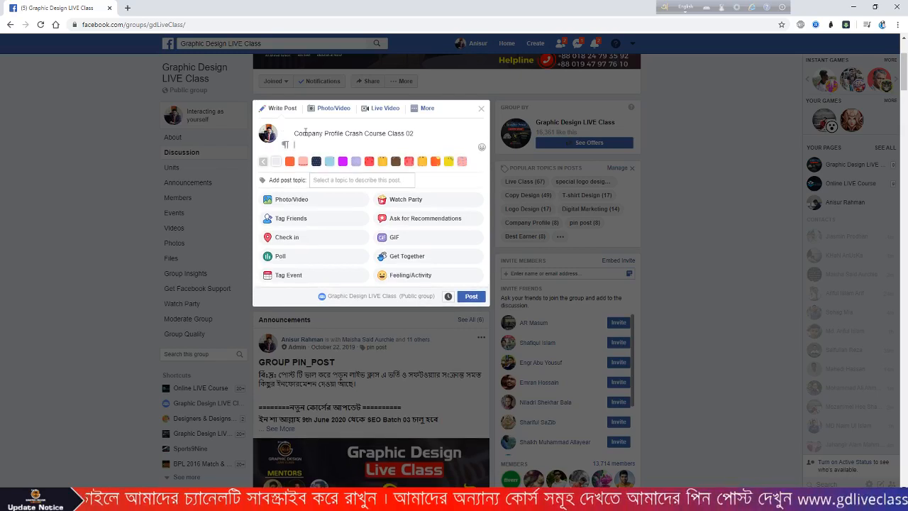
pyautogui.write('#gdliveclass')
pyautogui.press('Return')
pyautogui.write('#freeclass')
pyautogui.click(292, 209)
# - Add both Class 02 ProFILE images, set the post topic to Company Profile, and publish it
pyautogui.moveTo(186, 150); pyautogui.dragTo(89, 49)
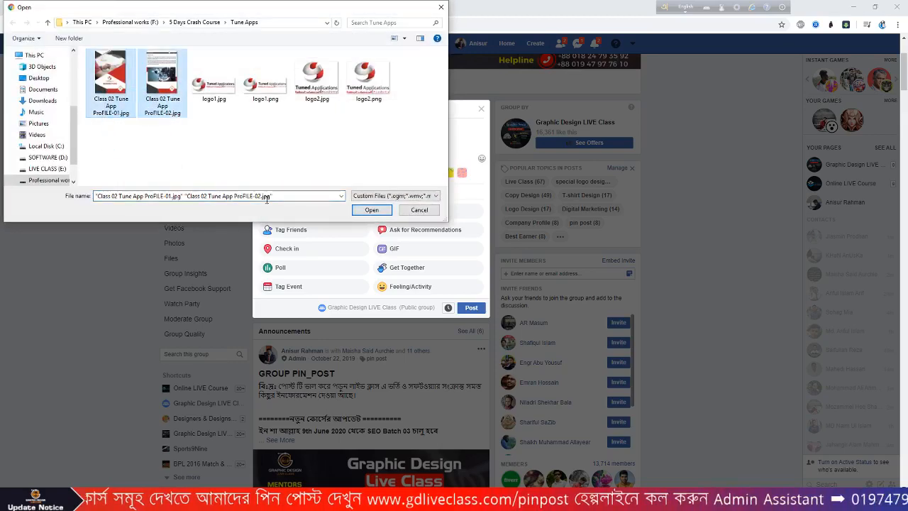
pyautogui.click(372, 210)
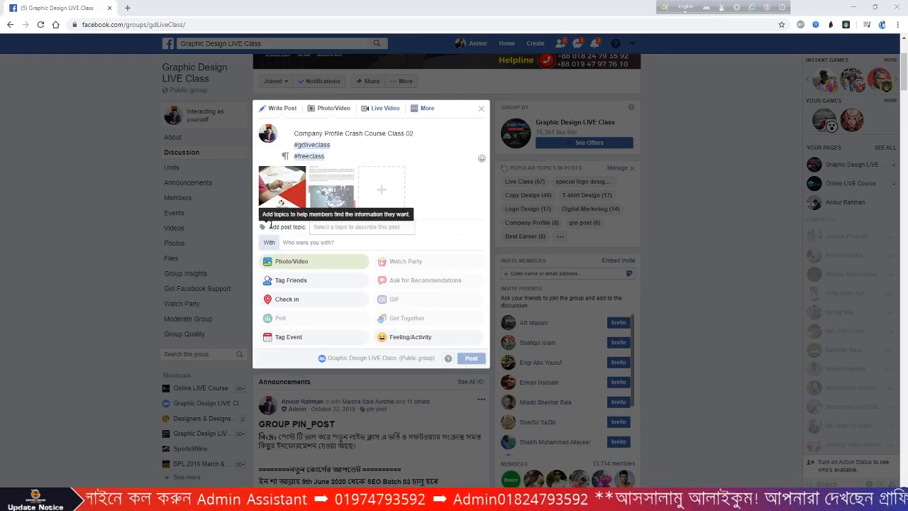
pyautogui.write('co')
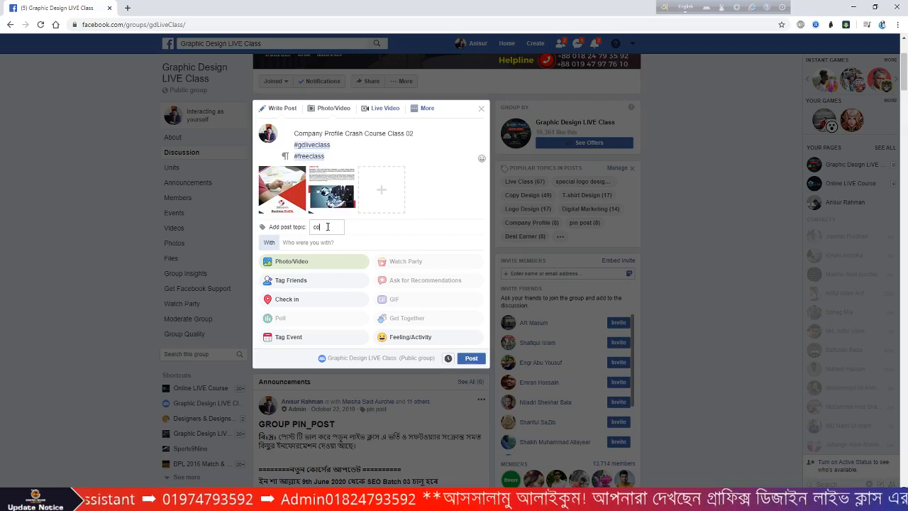
pyautogui.write('mp')
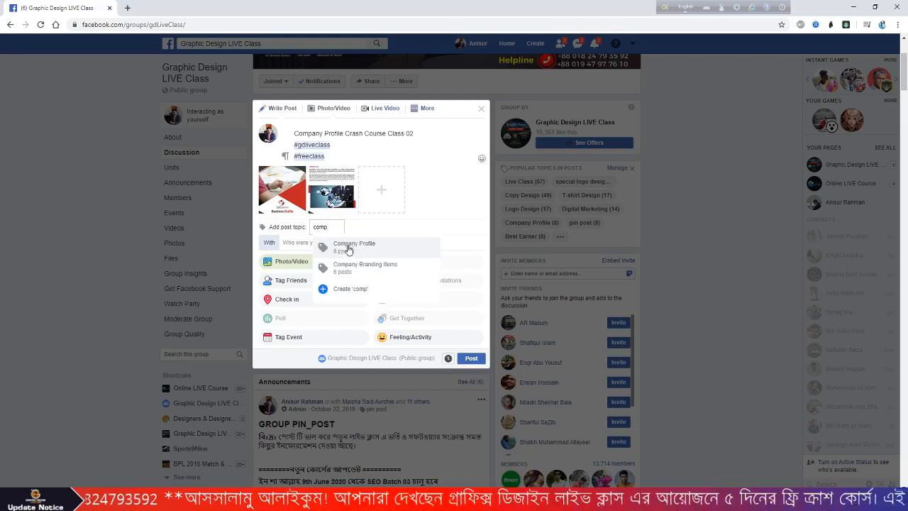
pyautogui.click(346, 249)
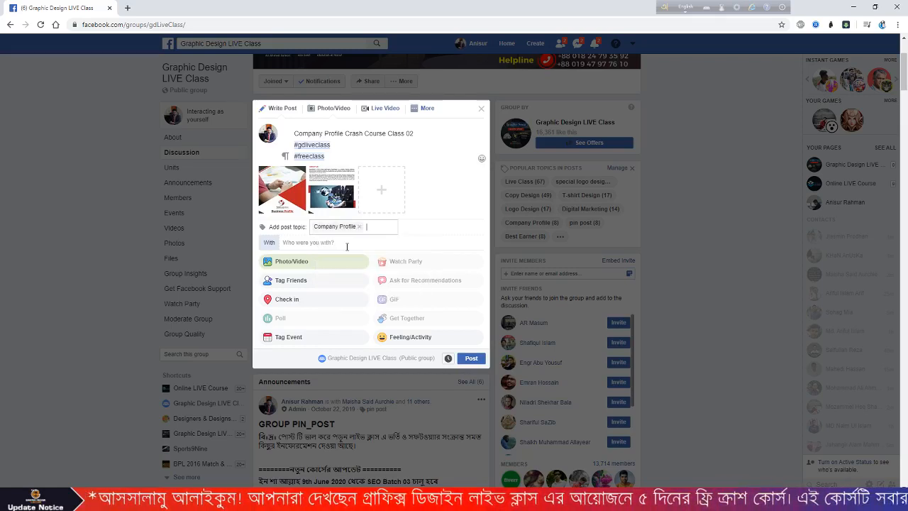
pyautogui.click(363, 150)
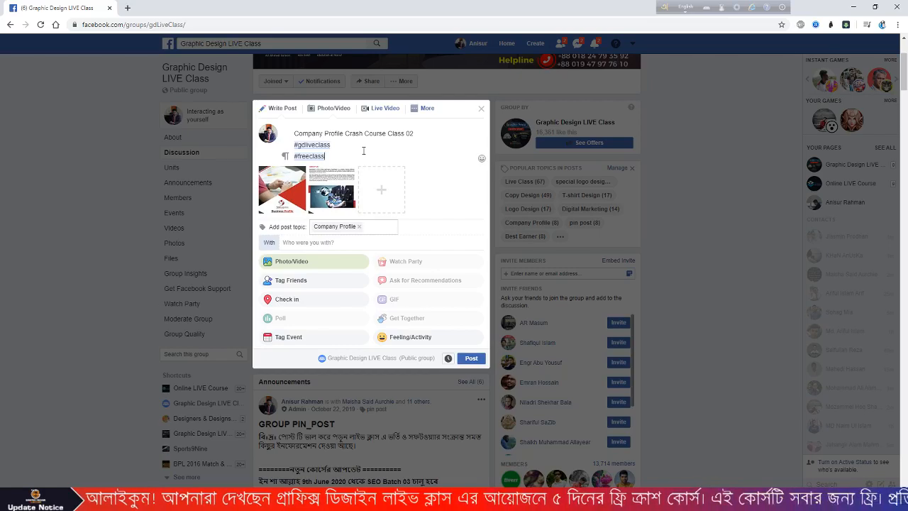
pyautogui.click(472, 359)
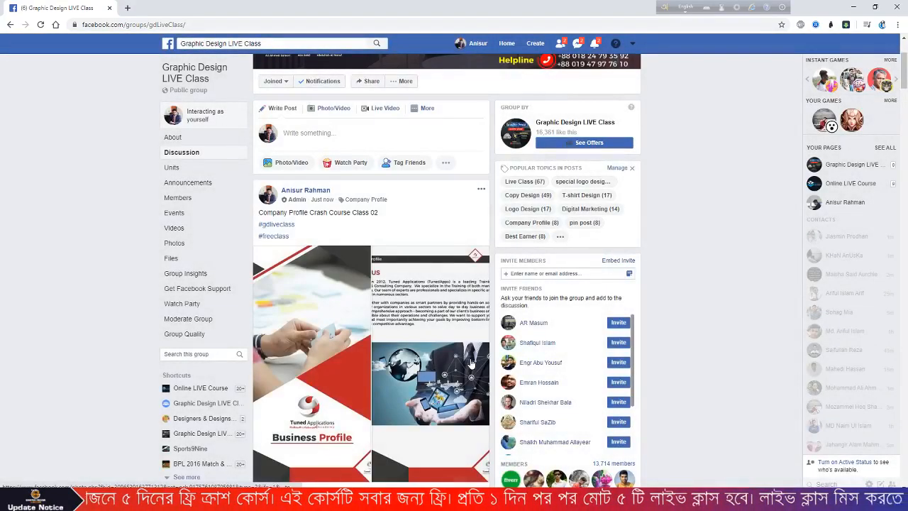
# - Open the group's full topic list and select the Company Profile topic
pyautogui.click(617, 168)
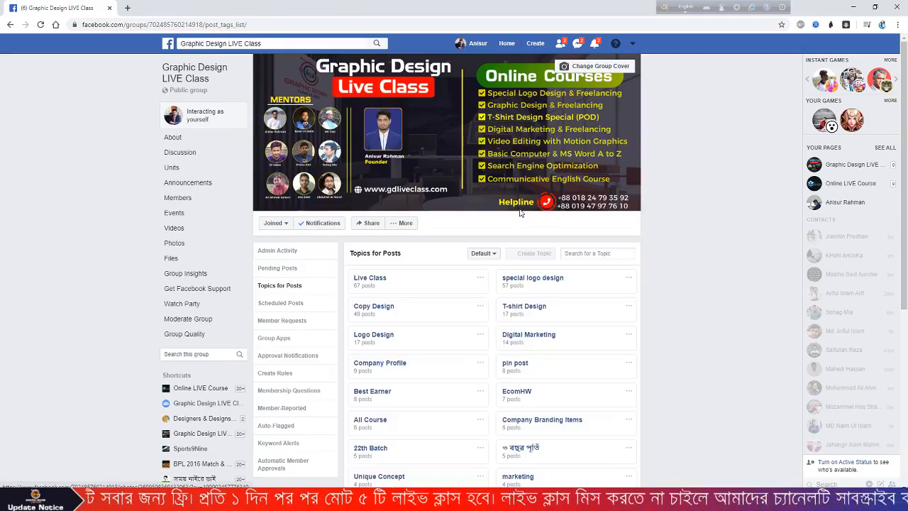
pyautogui.scroll(-3, 544, 311)
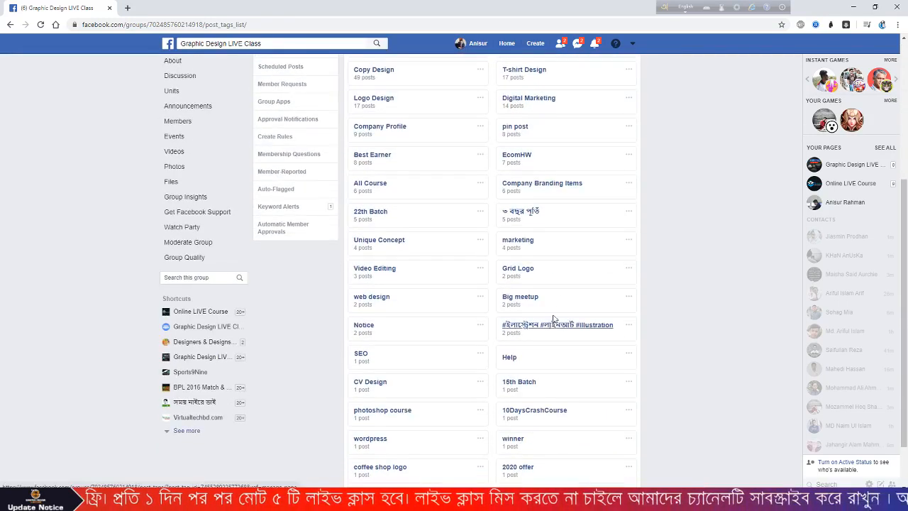
pyautogui.scroll(-2, 548, 338)
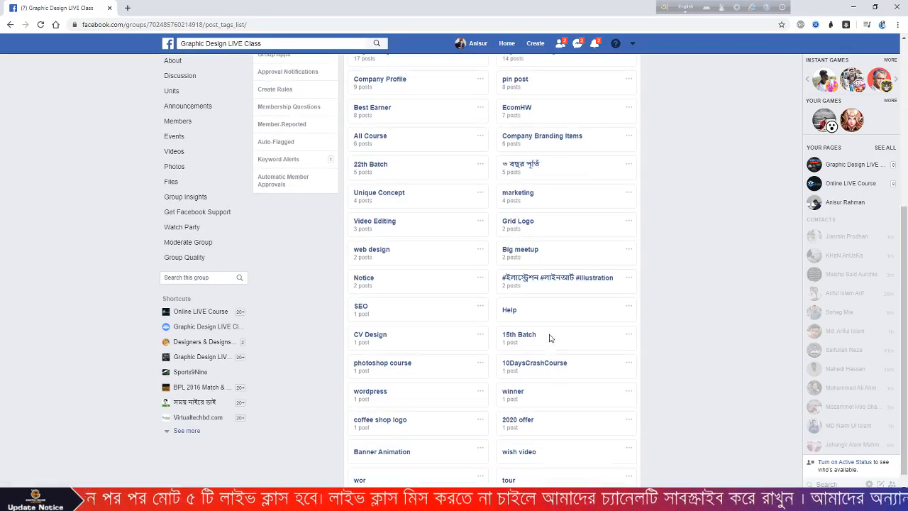
pyautogui.click(383, 82)
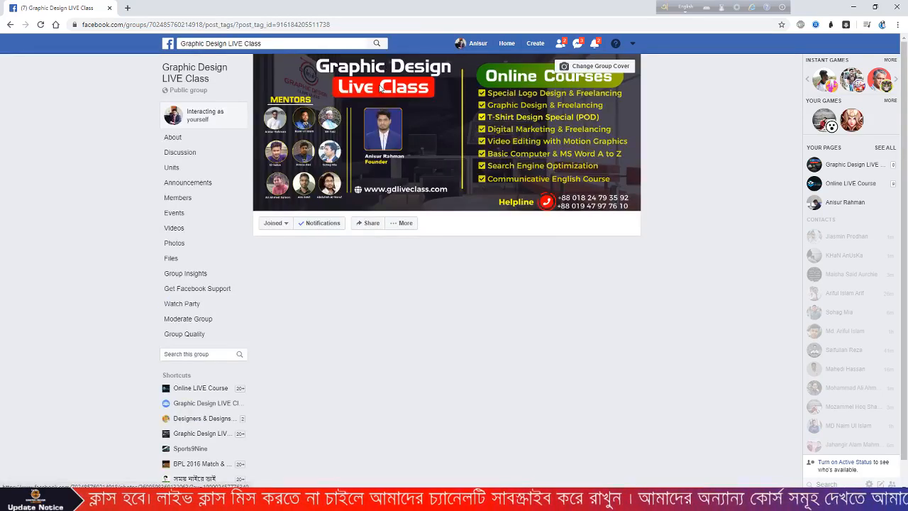
# - Scroll through the Company Profile posts, checking the new Class 02 post, then return to the top
pyautogui.scroll(-3, 346, 215)
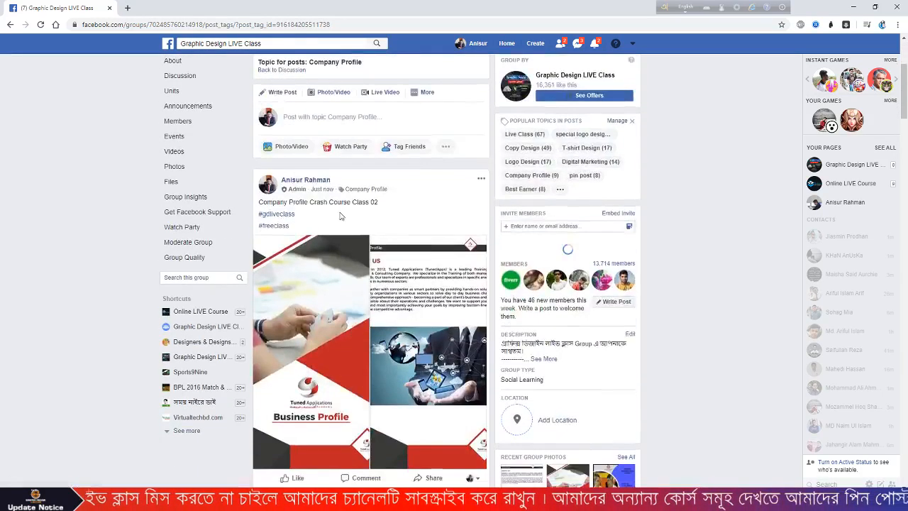
pyautogui.scroll(-2, 345, 215)
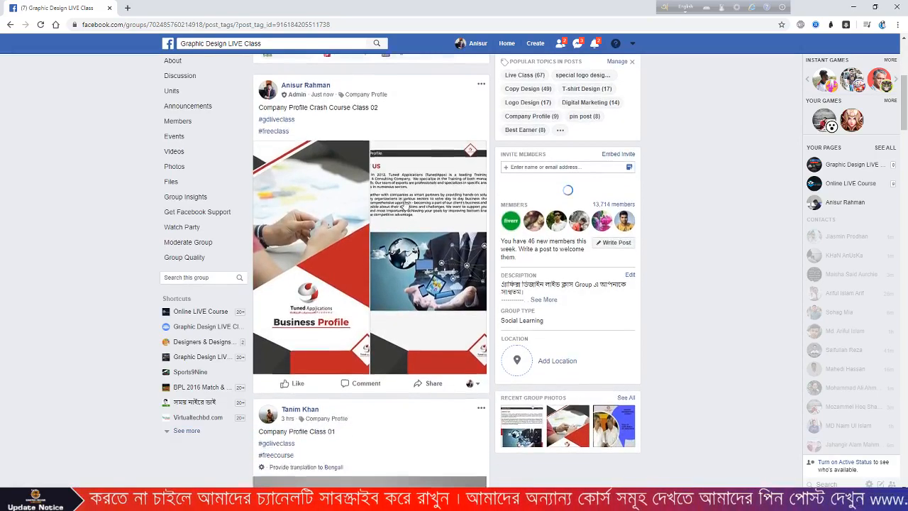
pyautogui.scroll(-4, 406, 204)
pyautogui.scroll(-3, 298, 173)
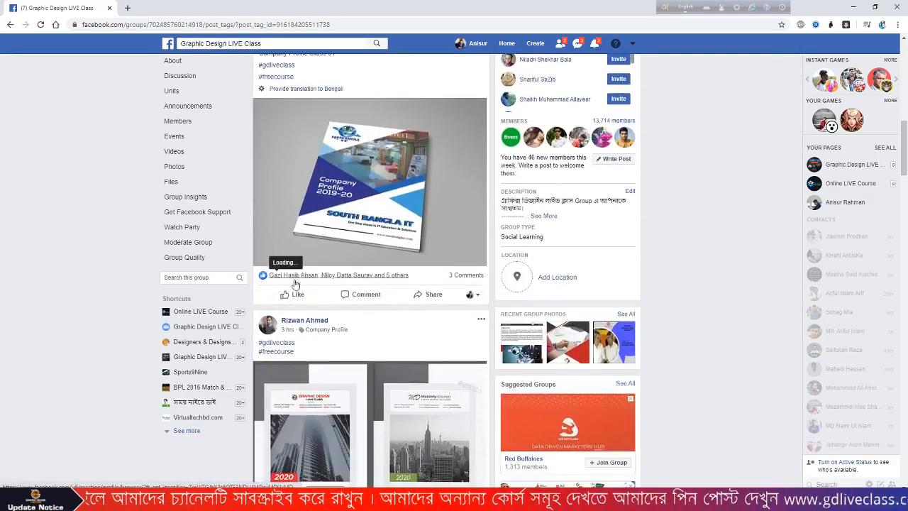
pyautogui.scroll(-9, 294, 279)
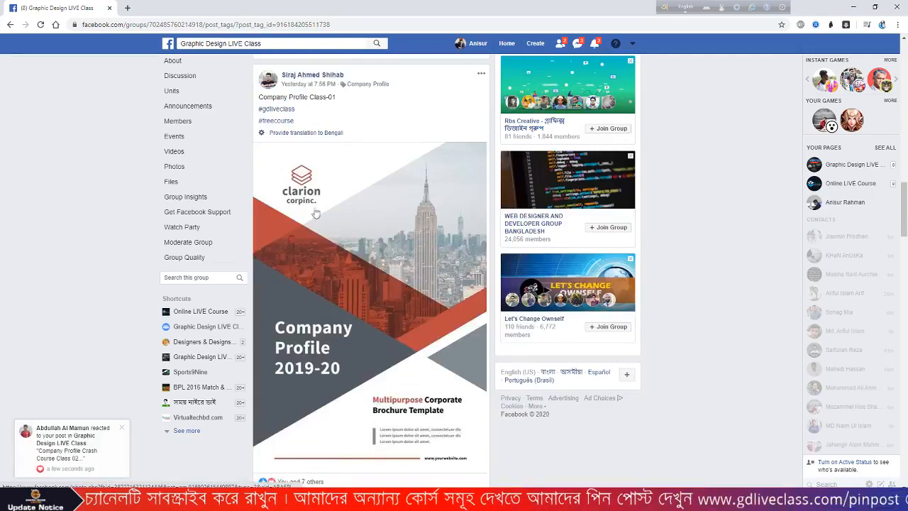
pyautogui.scroll(-3, 426, 309)
pyautogui.scroll(4, 390, 307)
pyautogui.scroll(-6, 386, 305)
pyautogui.scroll(-10, 397, 345)
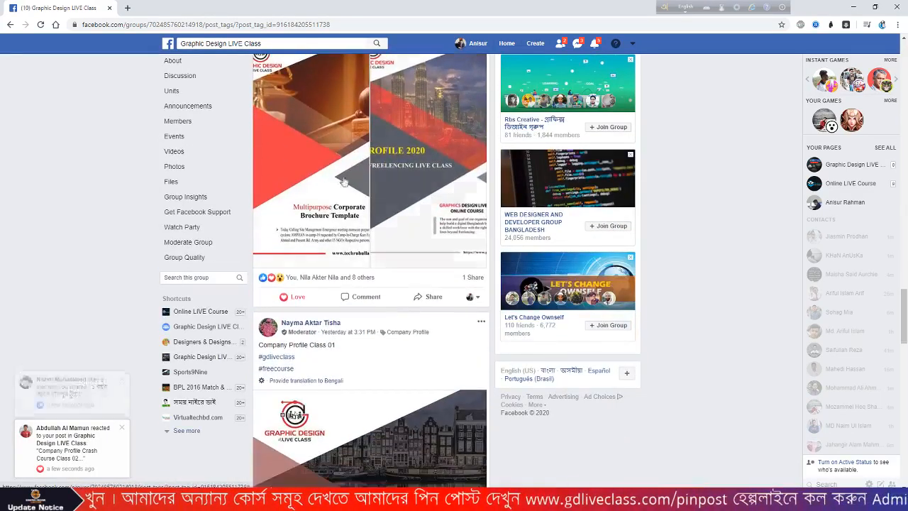
pyautogui.scroll(-5, 398, 284)
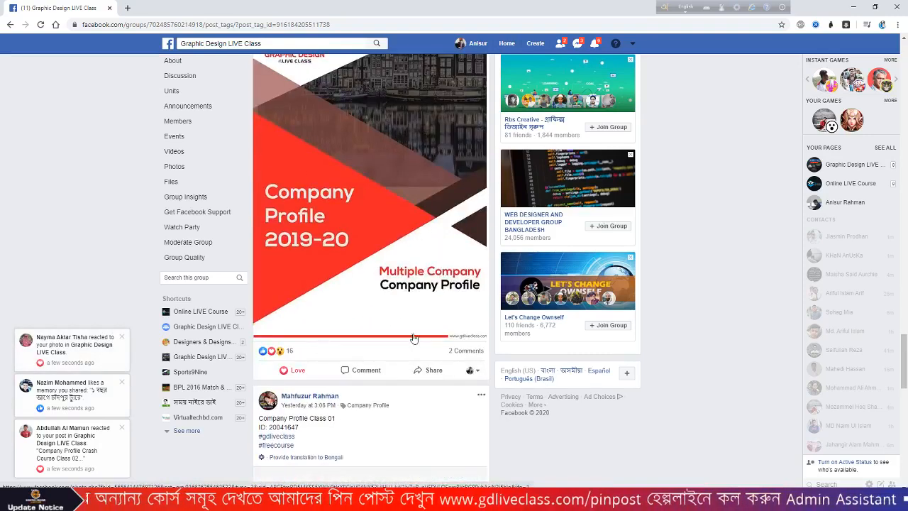
pyautogui.scroll(-5, 387, 339)
pyautogui.scroll(-5, 367, 329)
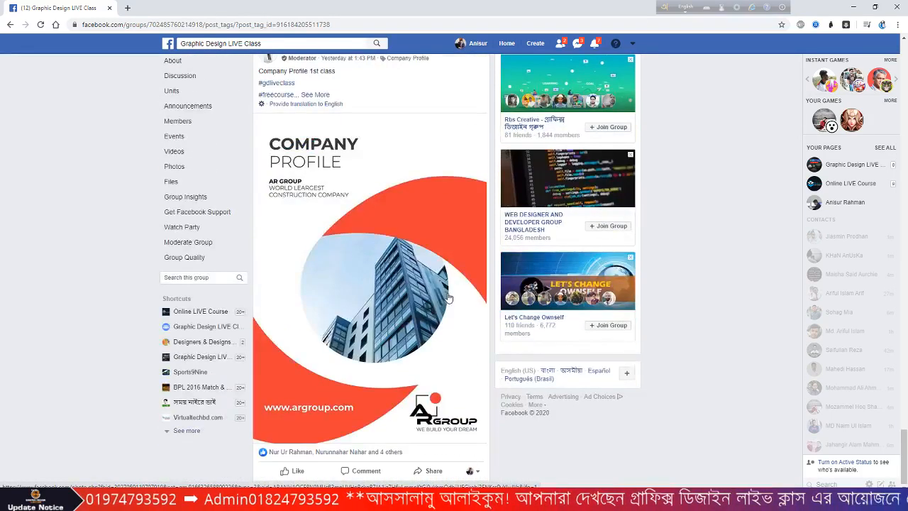
pyautogui.scroll(20, 448, 297)
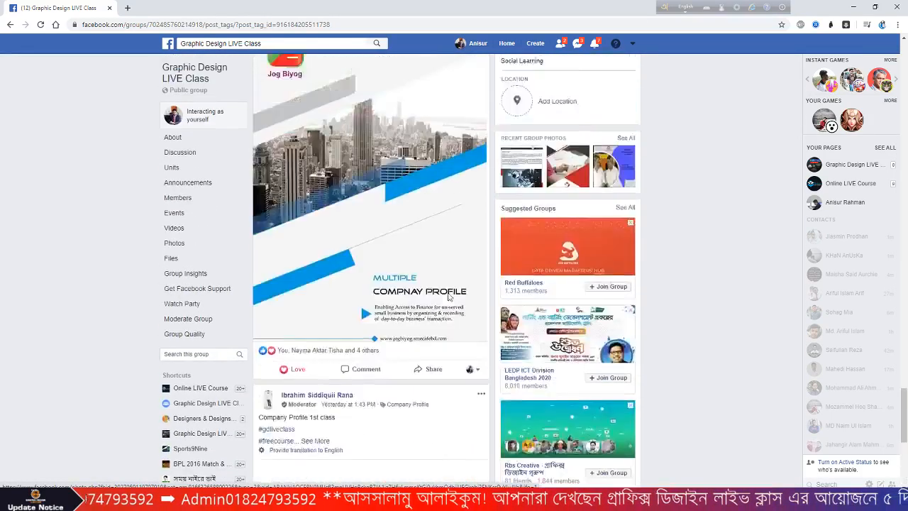
pyautogui.scroll(15, 448, 298)
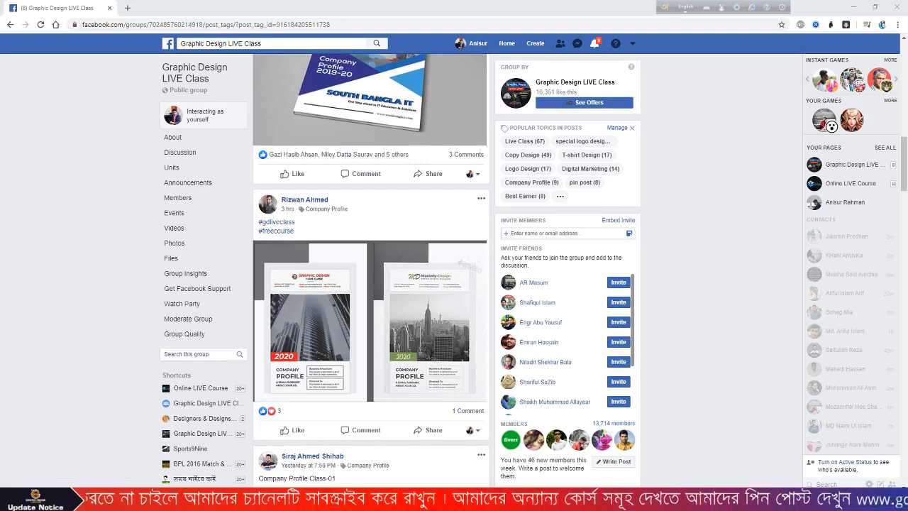
pyautogui.scroll(15, 333, 284)
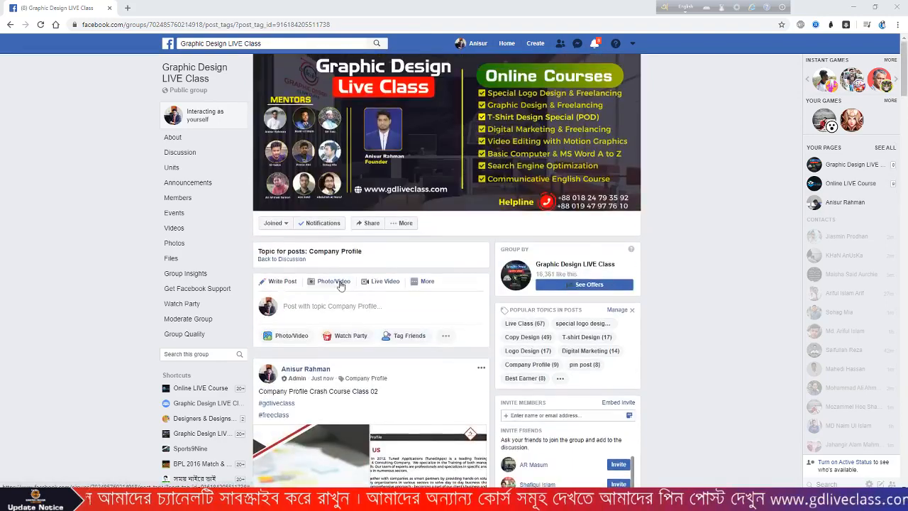
pyautogui.scroll(-3, 340, 284)
pyautogui.scroll(3, 340, 284)
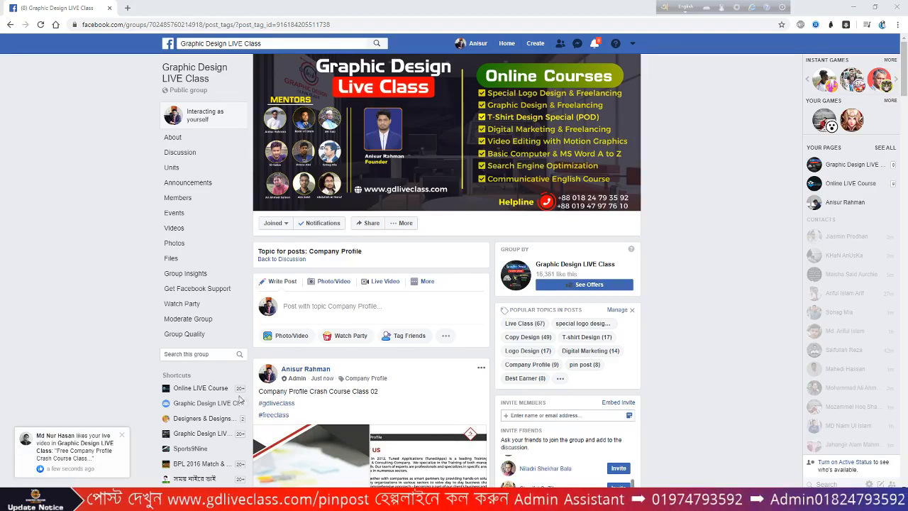
pyautogui.scroll(-5, 447, 290)
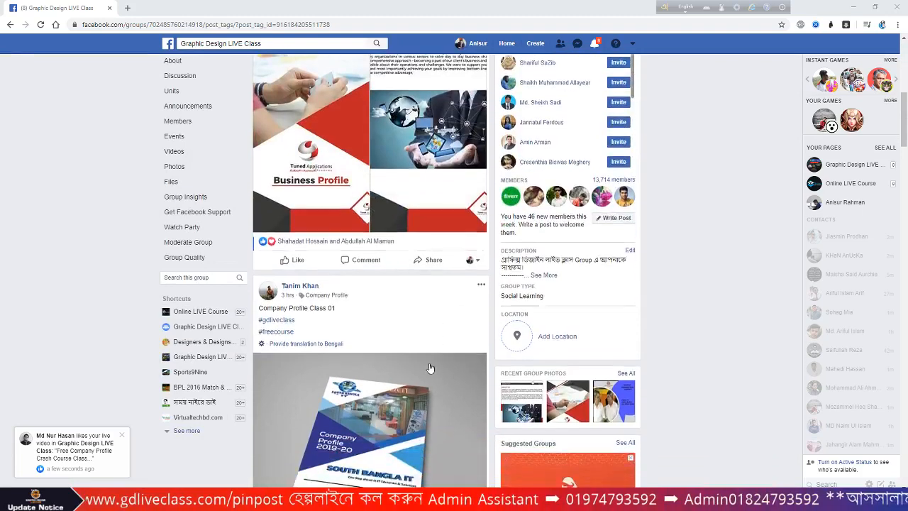
pyautogui.scroll(3, 429, 368)
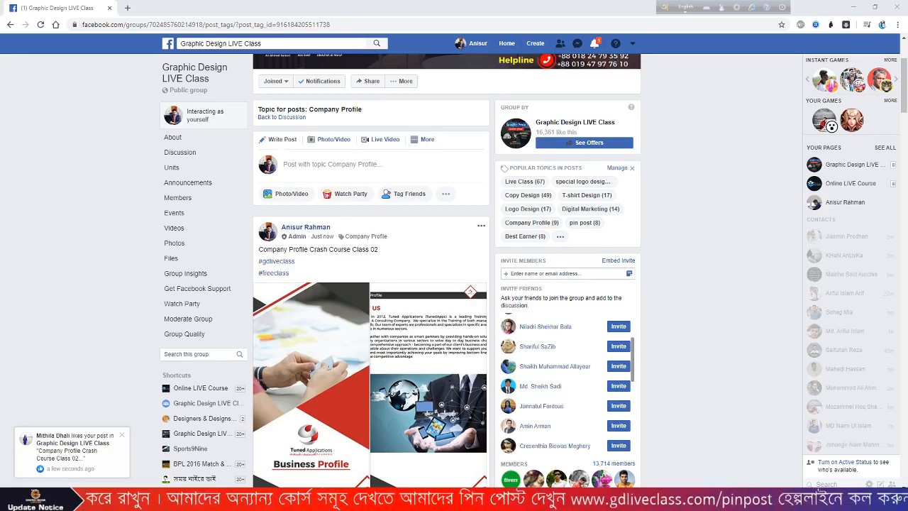
# - Drag logo1.jpg, logo1.png, logo2.jpg, logo2.png and the TunedApps profile document into the Drive folder
pyautogui.moveTo(492, 75); pyautogui.dragTo(492, 79)
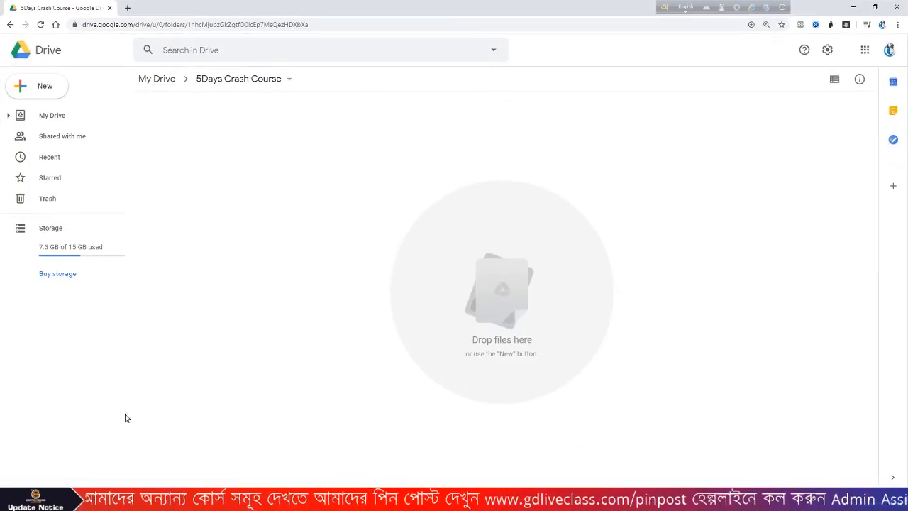
pyautogui.moveTo(104, 500)
pyautogui.click(152, 453)
pyautogui.click(220, 205)
pyautogui.moveTo(634, 146); pyautogui.dragTo(356, 44)
pyautogui.moveTo(358, 82); pyautogui.dragTo(505, 300)
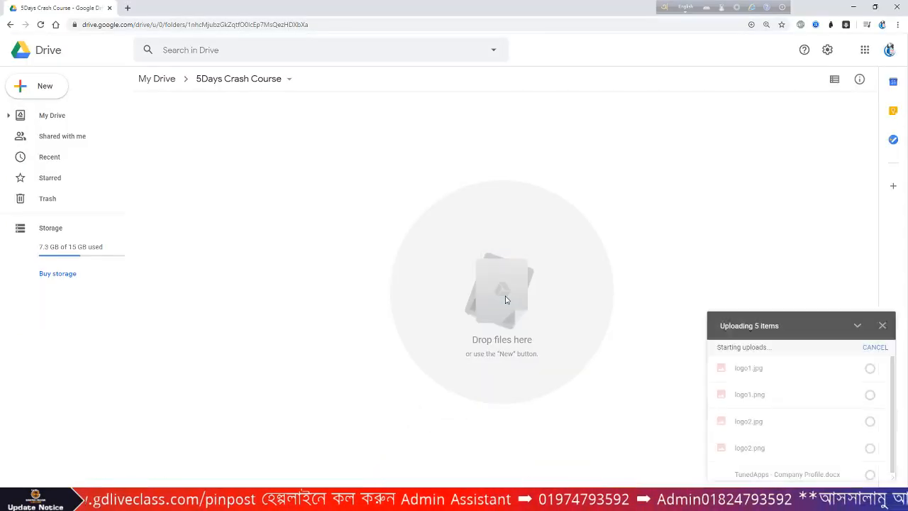
pyautogui.click(854, 7)
# - Discard the untitled Word document, recover the TunedApps company profile file, then close it unsaved
pyautogui.click(896, 7)
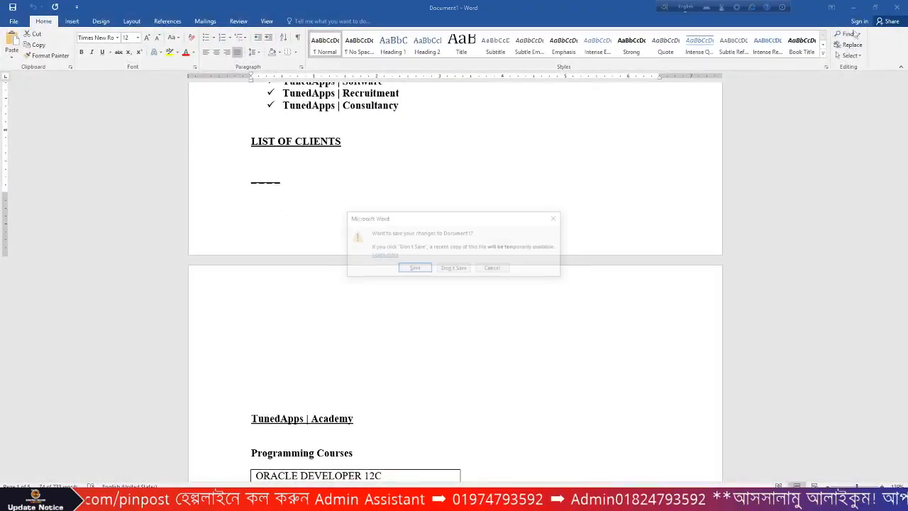
pyautogui.click(463, 269)
pyautogui.click(855, 6)
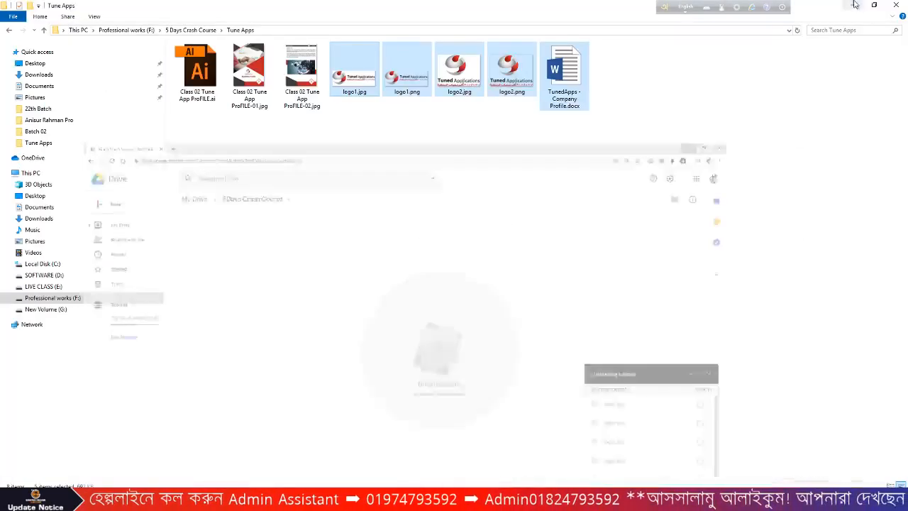
pyautogui.doubleClick(563, 71)
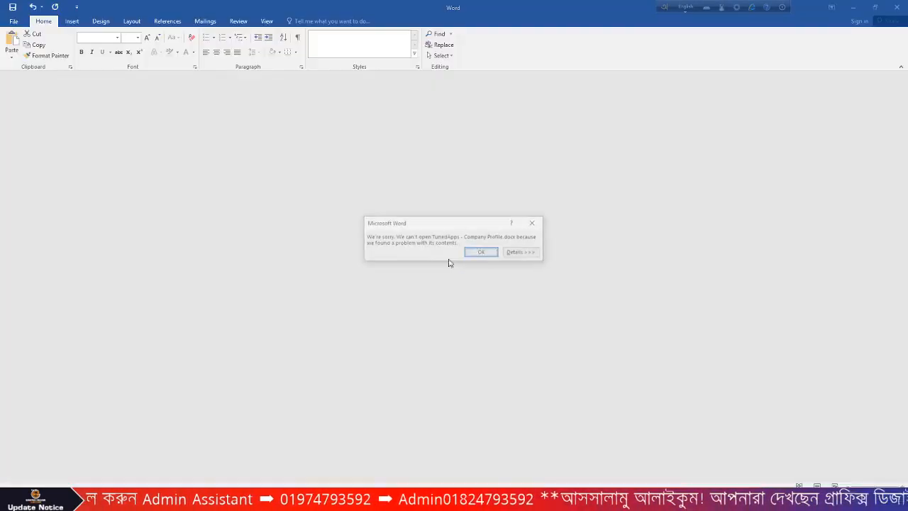
pyautogui.click(480, 253)
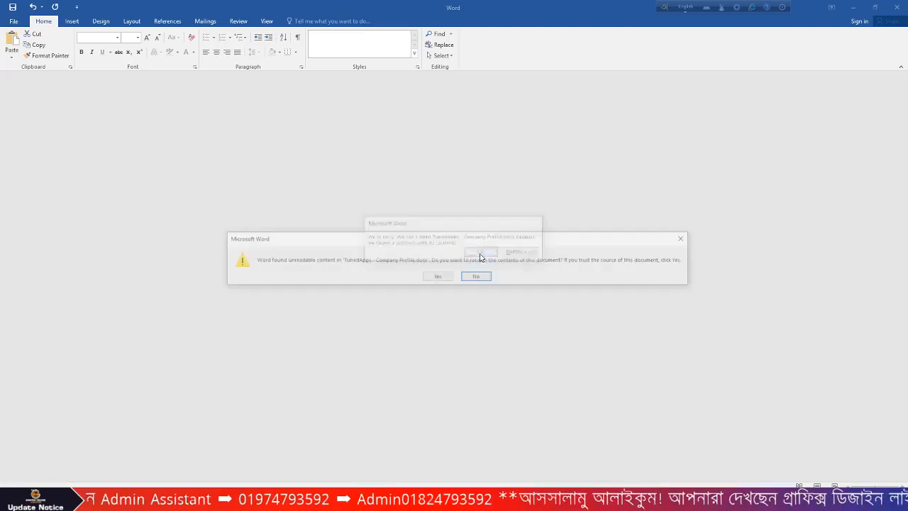
pyautogui.click(437, 277)
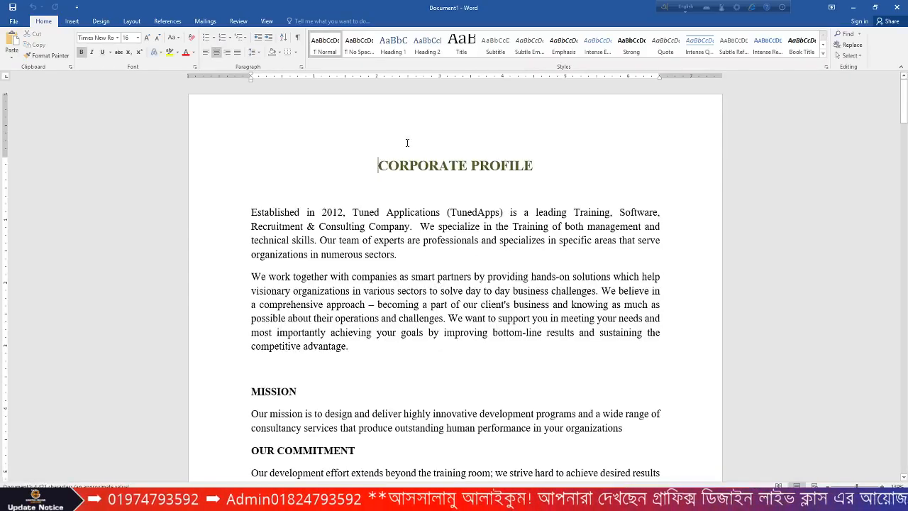
pyautogui.click(897, 7)
pyautogui.click(467, 270)
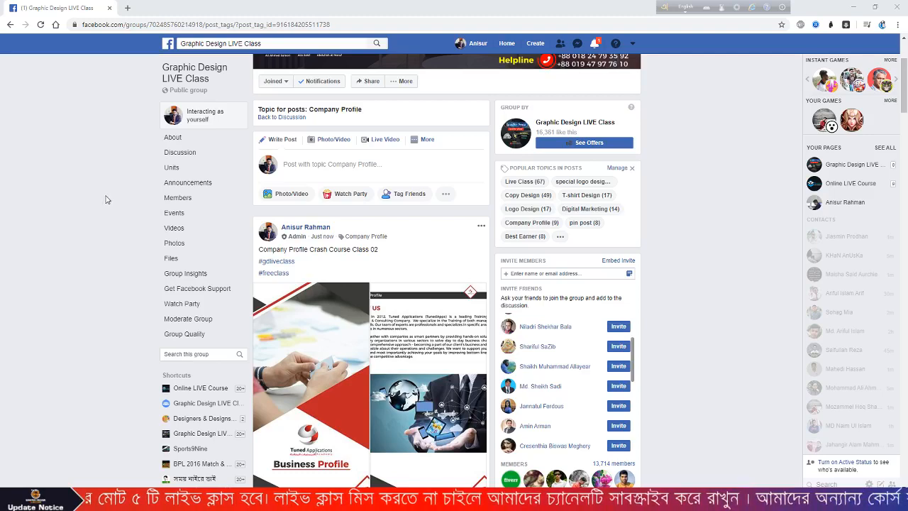
# - Minimize the other windows and restore the 5Days Crash Course Google Drive window
pyautogui.click(852, 7)
pyautogui.click(849, 5)
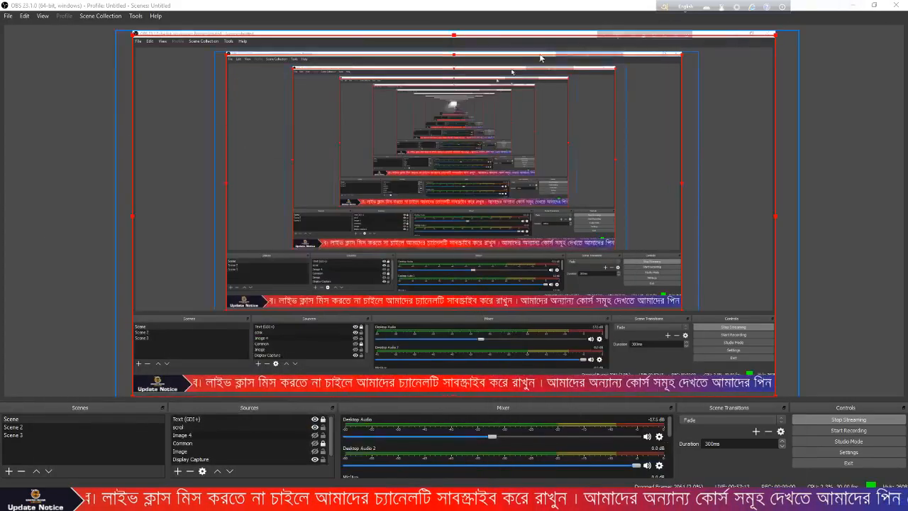
pyautogui.click(849, 5)
pyautogui.click(290, 499)
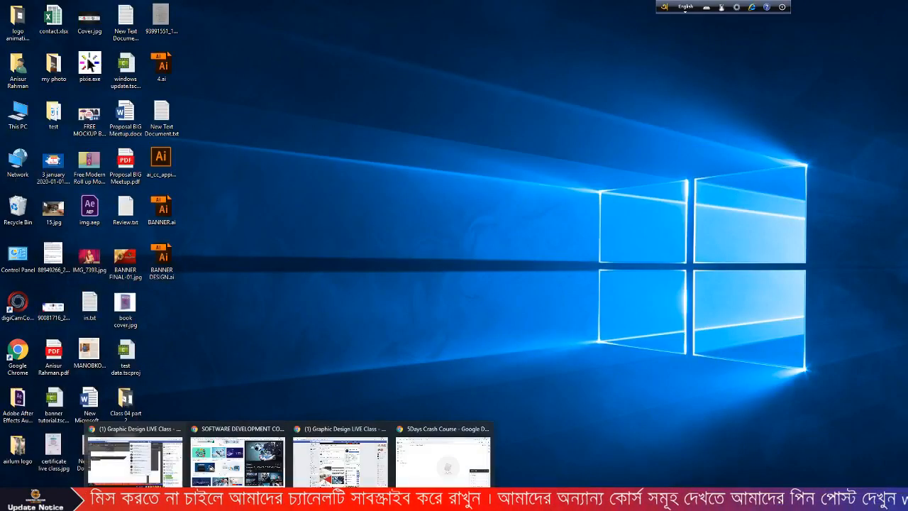
pyautogui.click(427, 456)
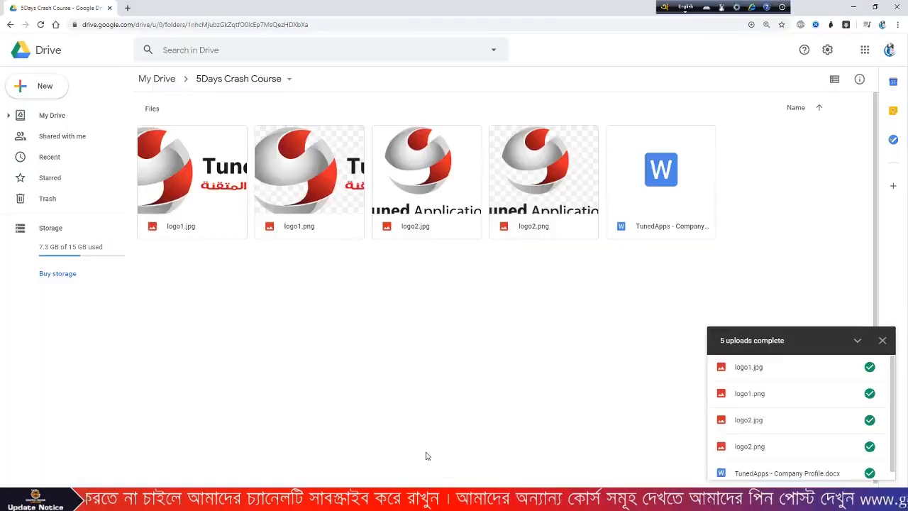
# - Share the 5Days Crash Course folder as Anyone with the link (Viewer) and copy its link
pyautogui.click(225, 80)
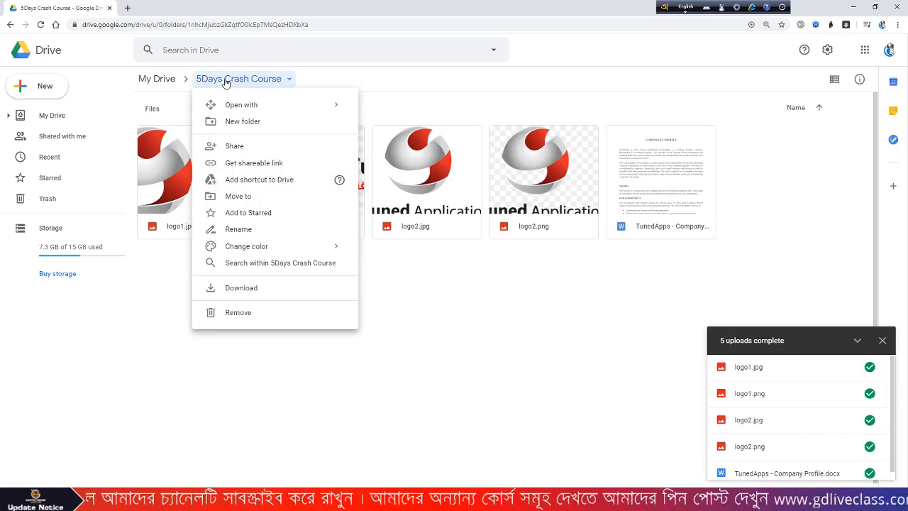
pyautogui.click(244, 163)
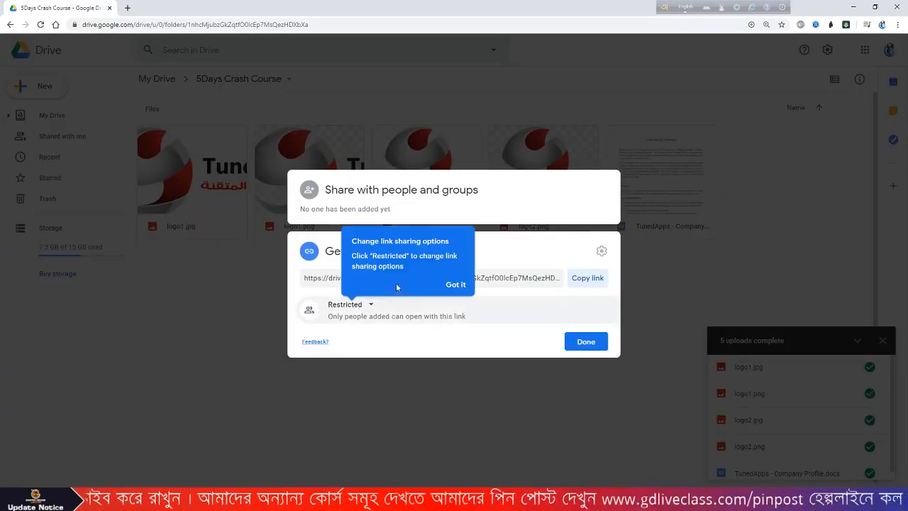
pyautogui.click(452, 284)
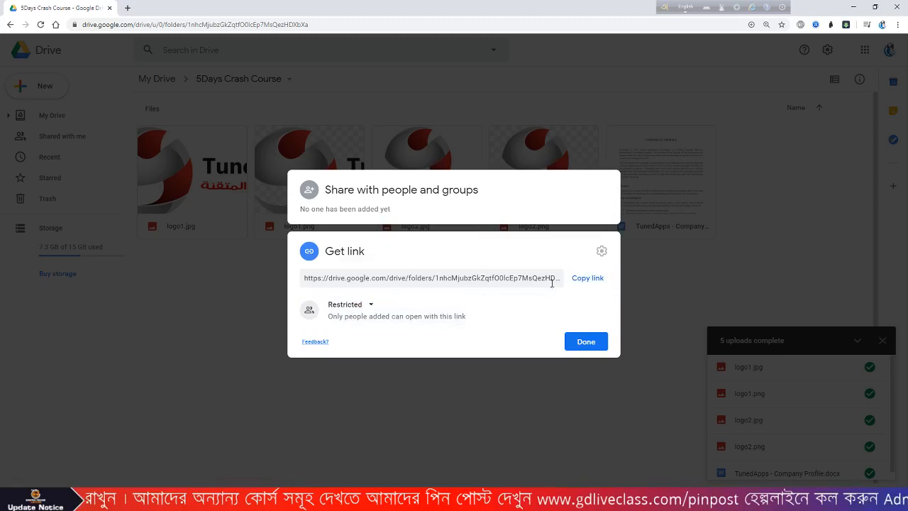
pyautogui.click(370, 305)
pyautogui.click(387, 353)
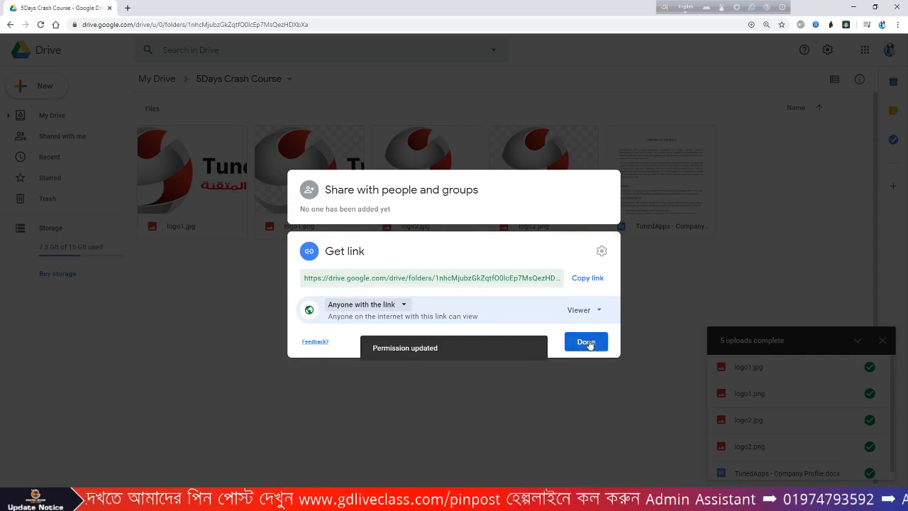
pyautogui.click(591, 278)
pyautogui.click(595, 340)
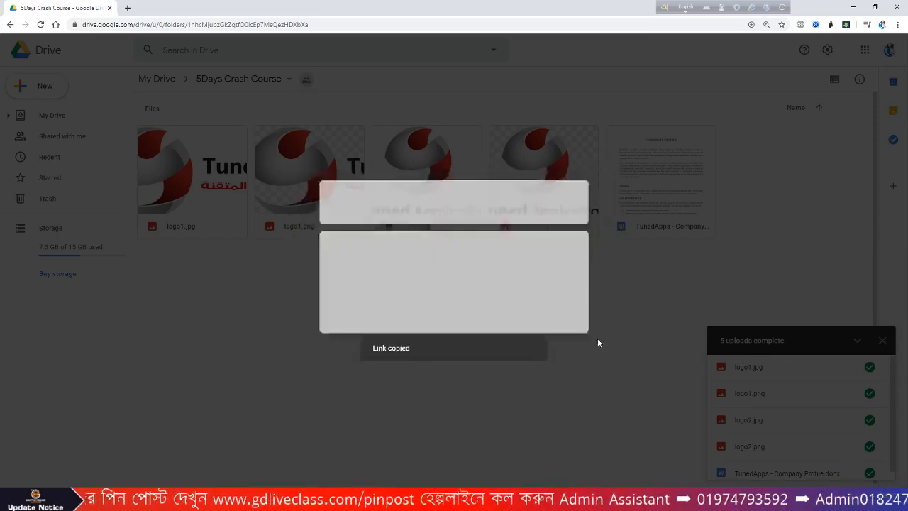
# - Go to bit.ly and create a short link from the pasted Drive folder URL
pyautogui.click(128, 8)
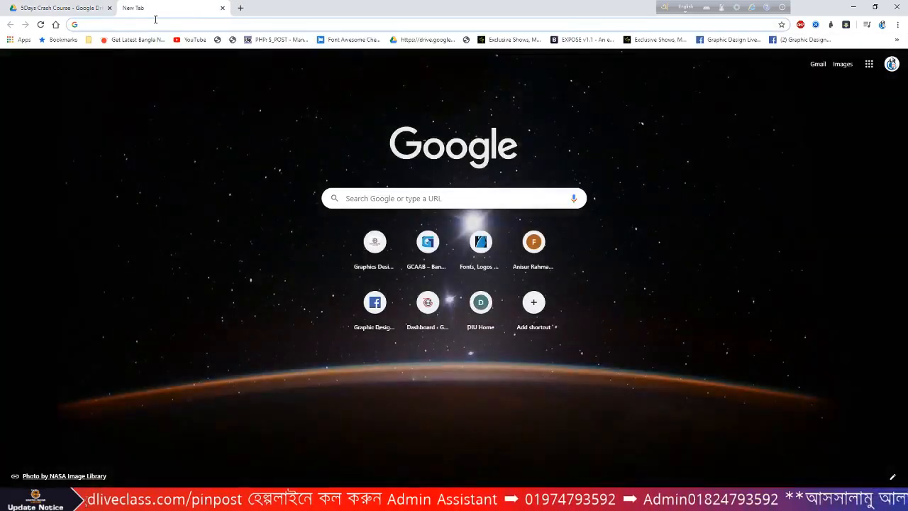
pyautogui.write('bit')
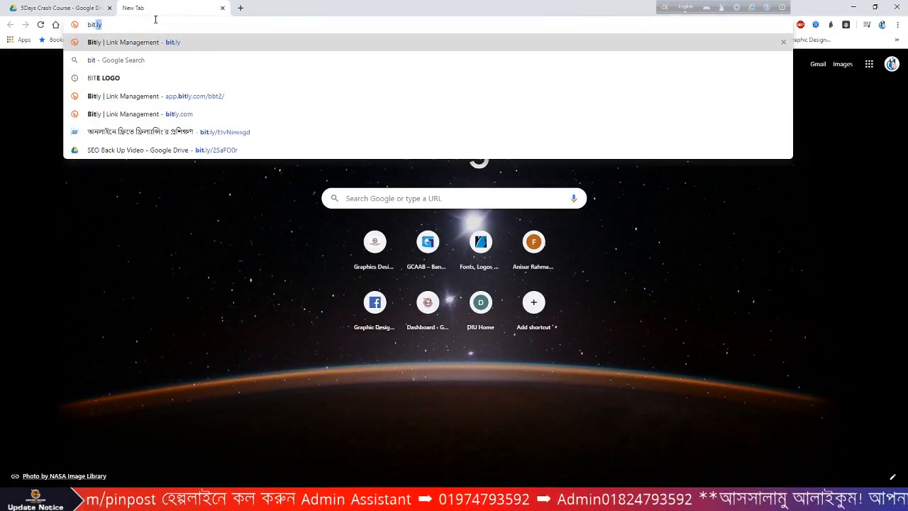
pyautogui.click(189, 44)
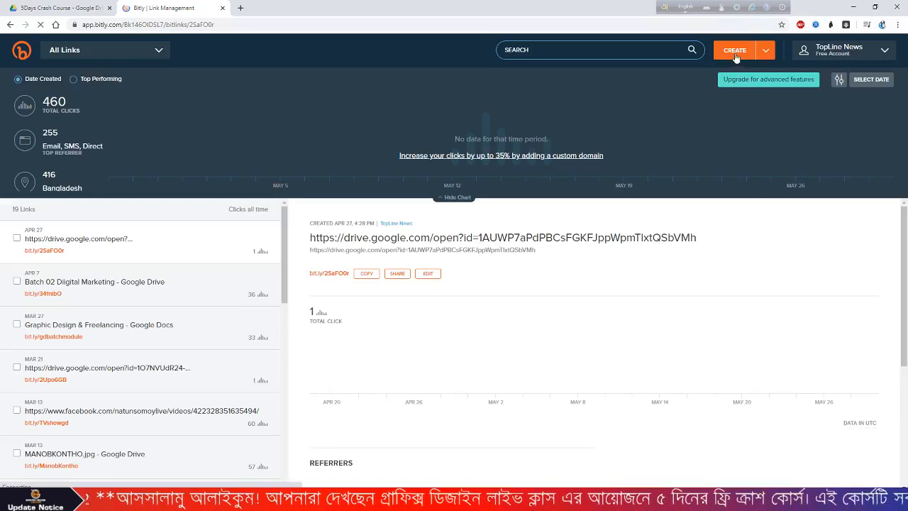
pyautogui.click(735, 51)
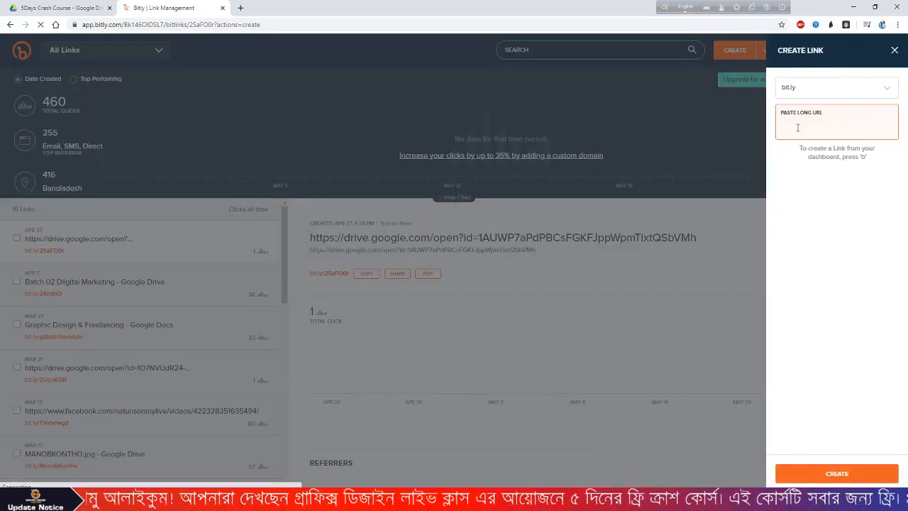
pyautogui.hotkey('ctrl', 'v')
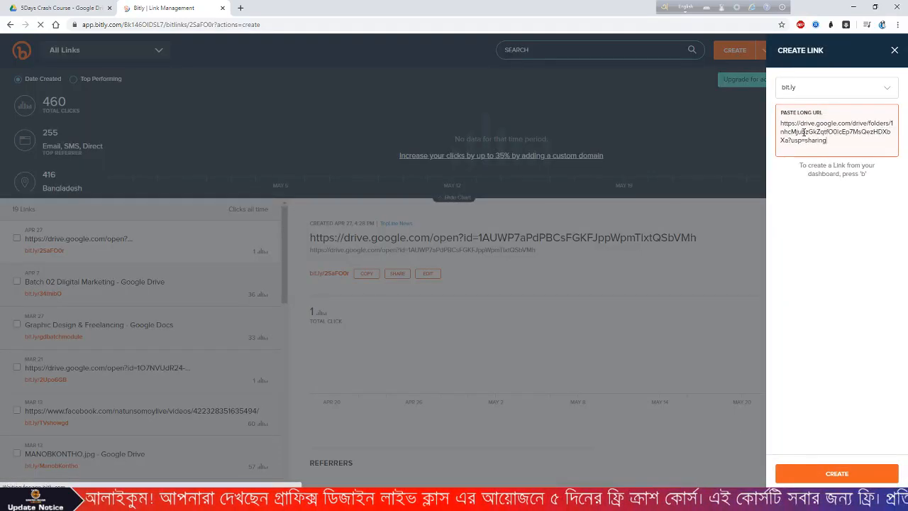
pyautogui.click(835, 474)
pyautogui.moveTo(833, 174); pyautogui.dragTo(796, 172)
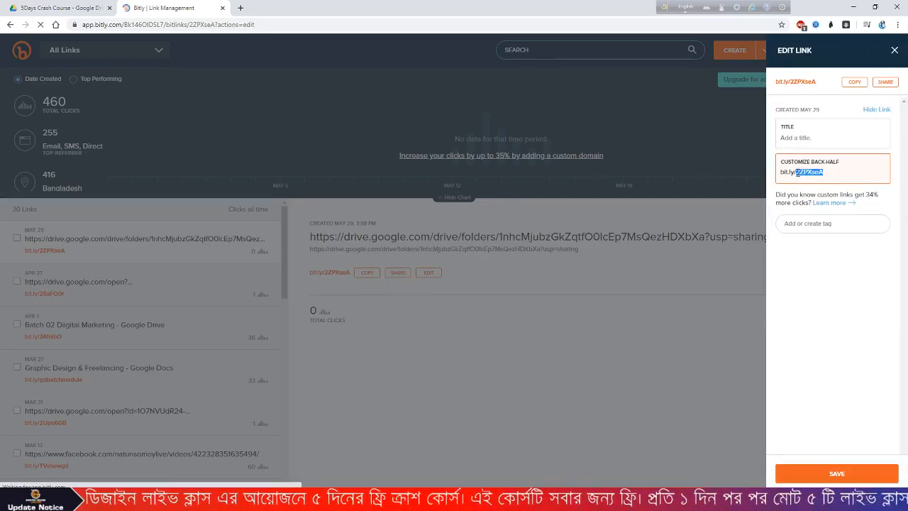
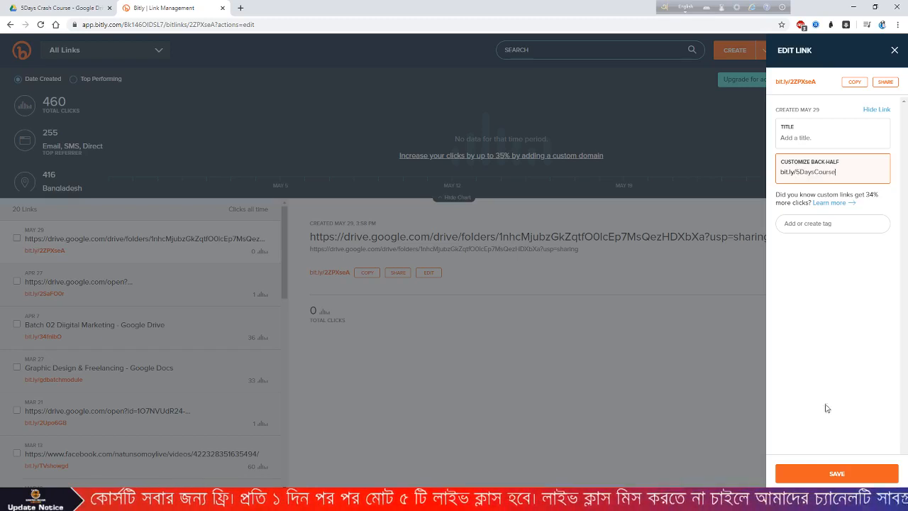
pyautogui.click(831, 473)
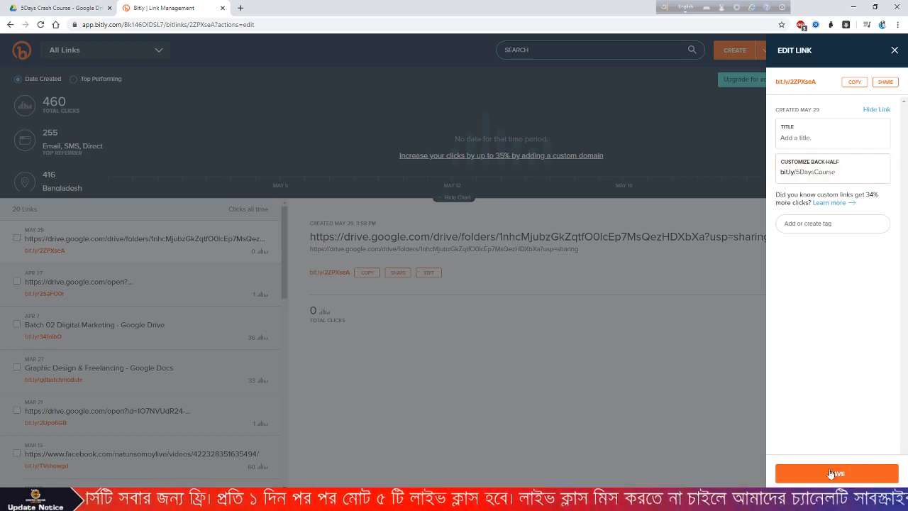
pyautogui.click(843, 174)
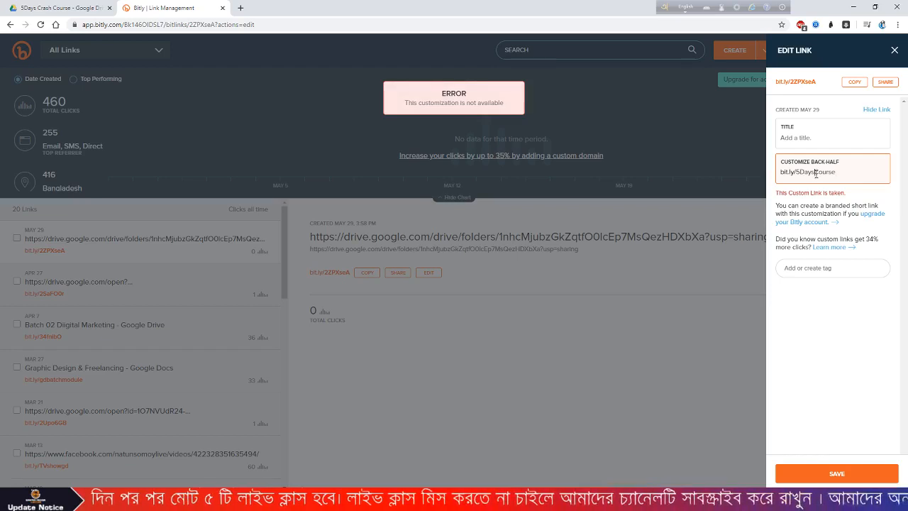
pyautogui.write('gd')
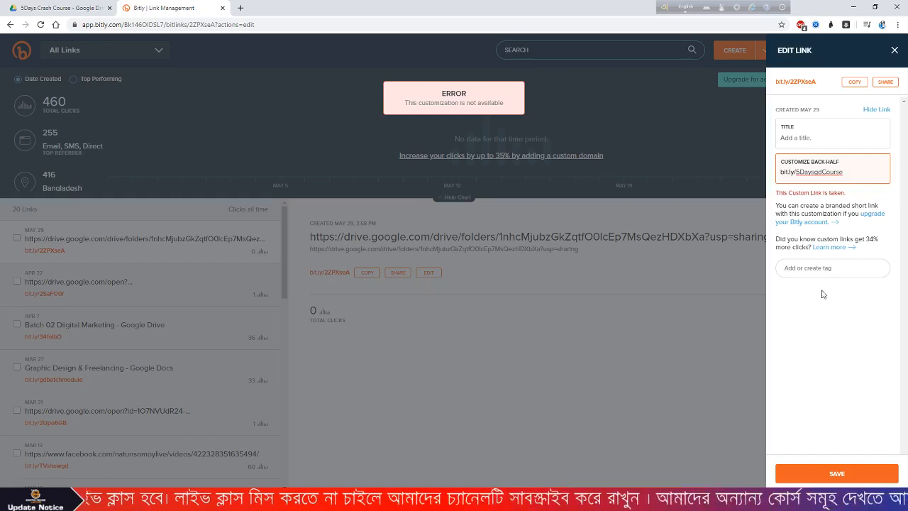
pyautogui.click(832, 471)
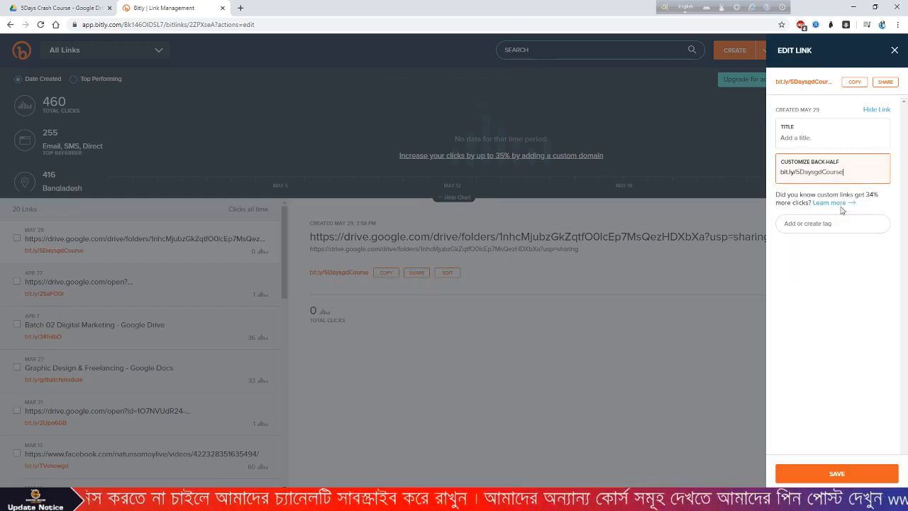
pyautogui.click(856, 81)
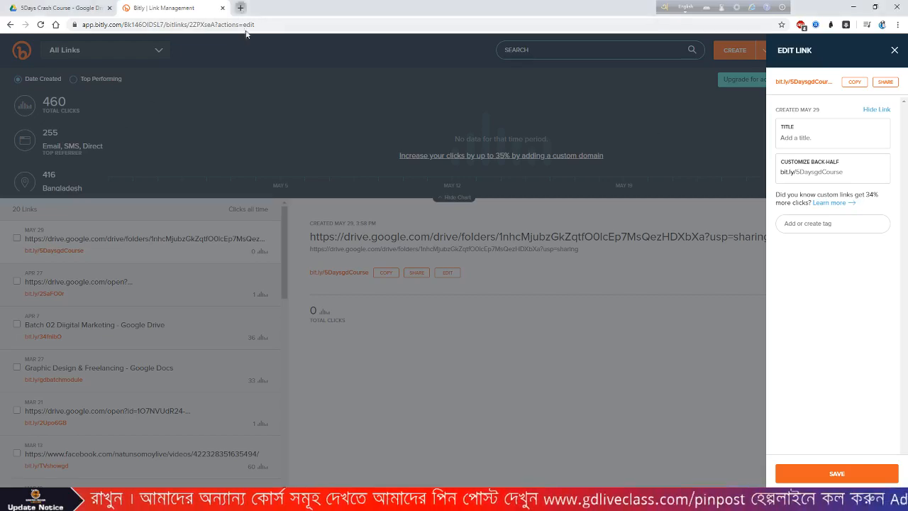
pyautogui.click(240, 8)
pyautogui.hotkey('ctrl', 'v')
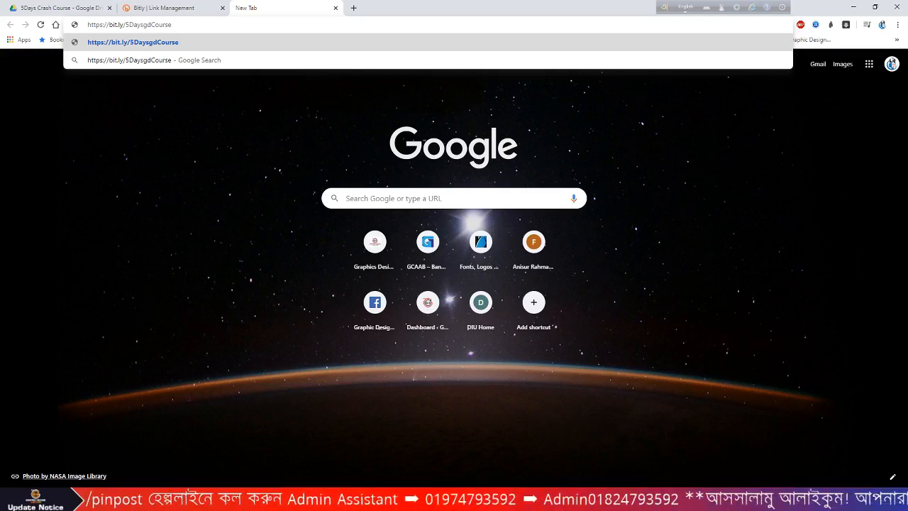
pyautogui.press('Return')
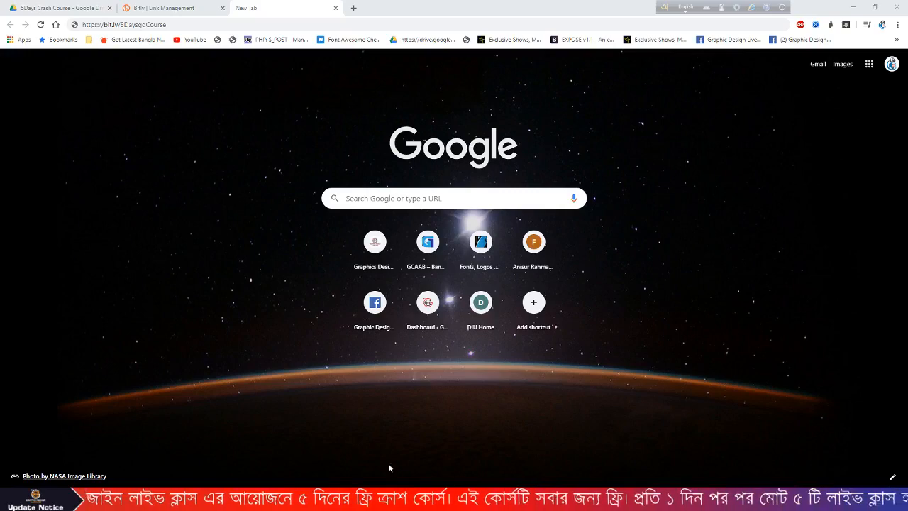
pyautogui.hotkey('alt', 'Tab')
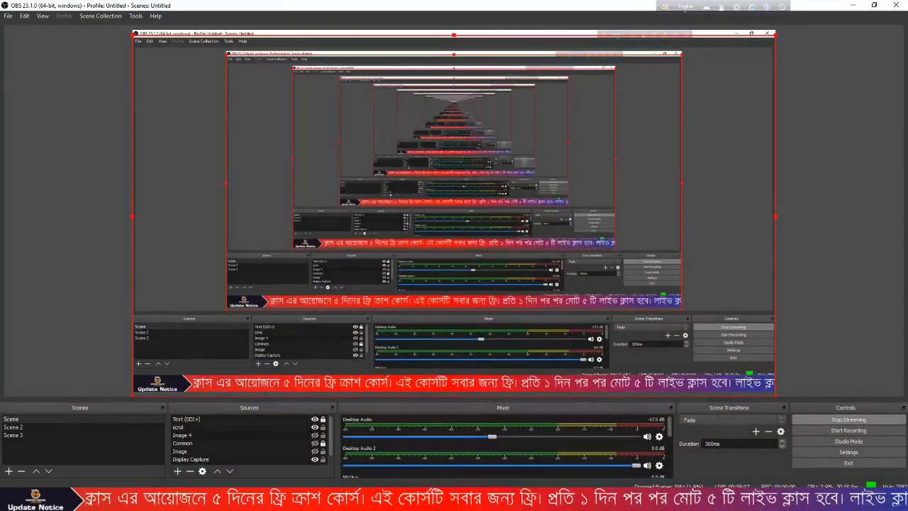